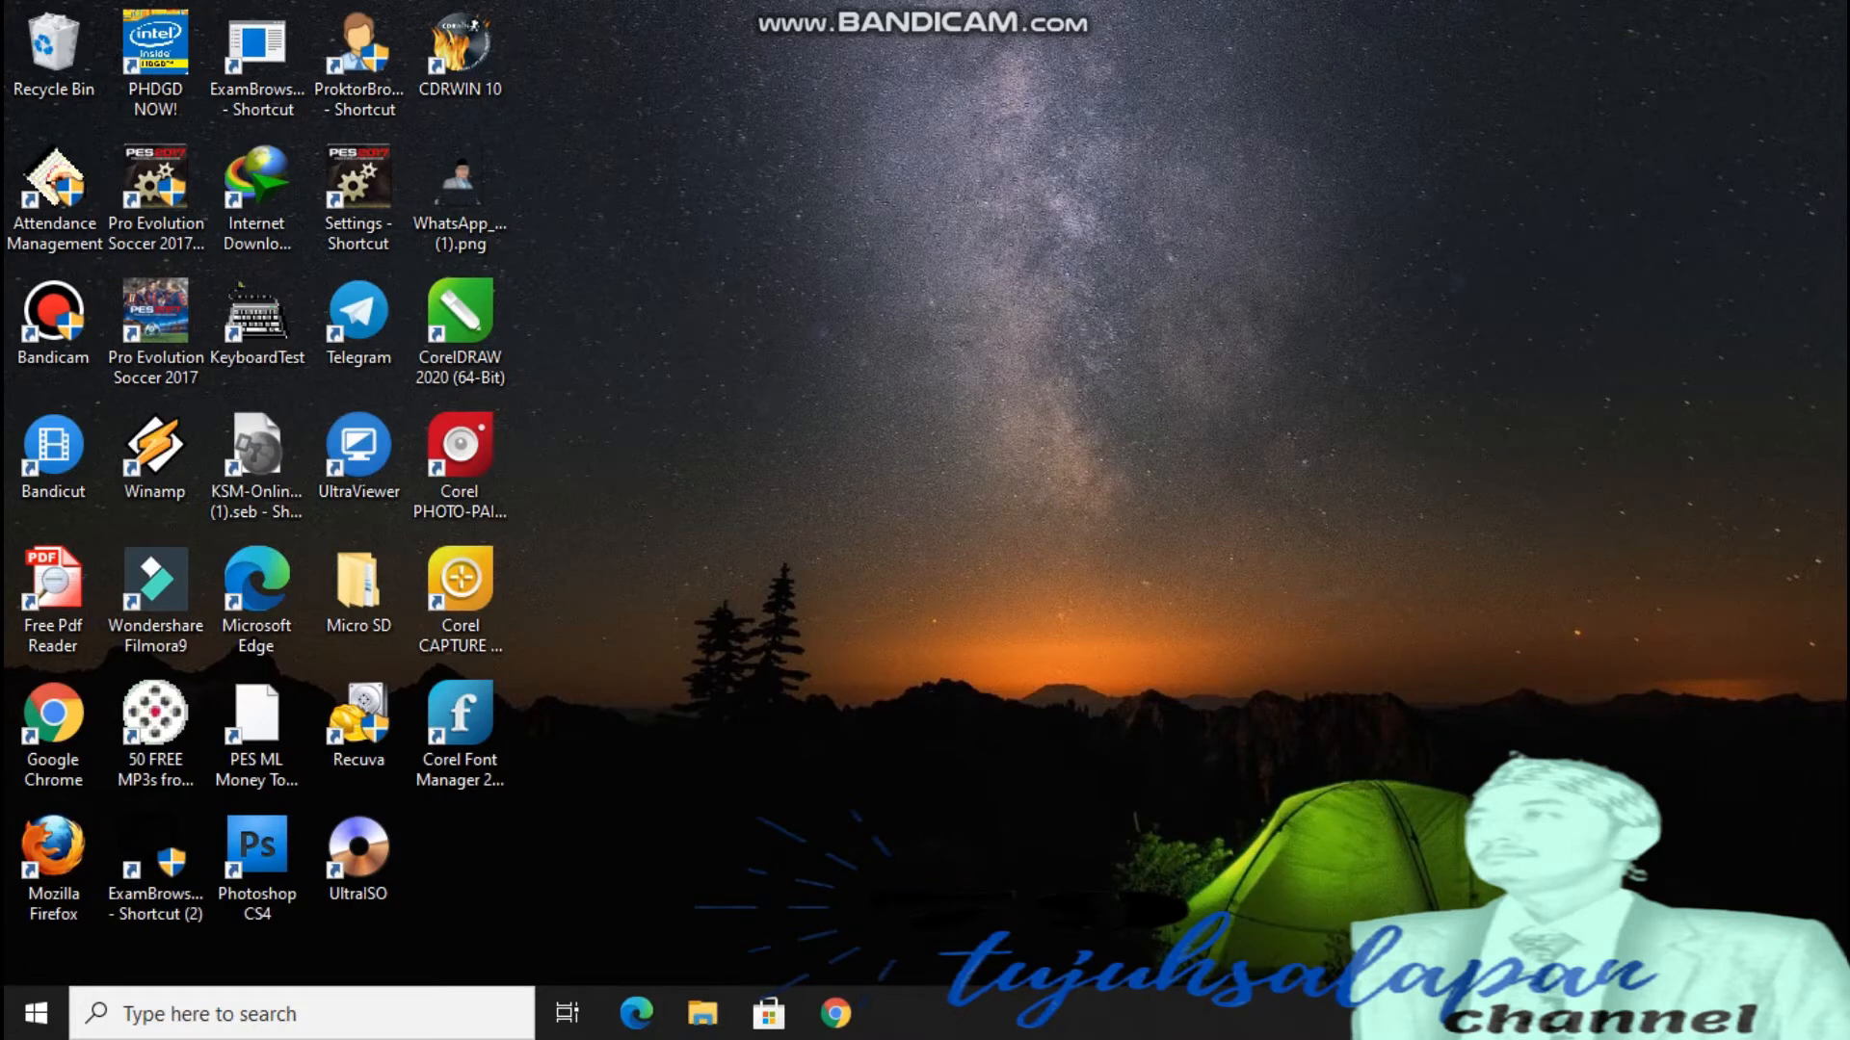
left_click(836, 1014)
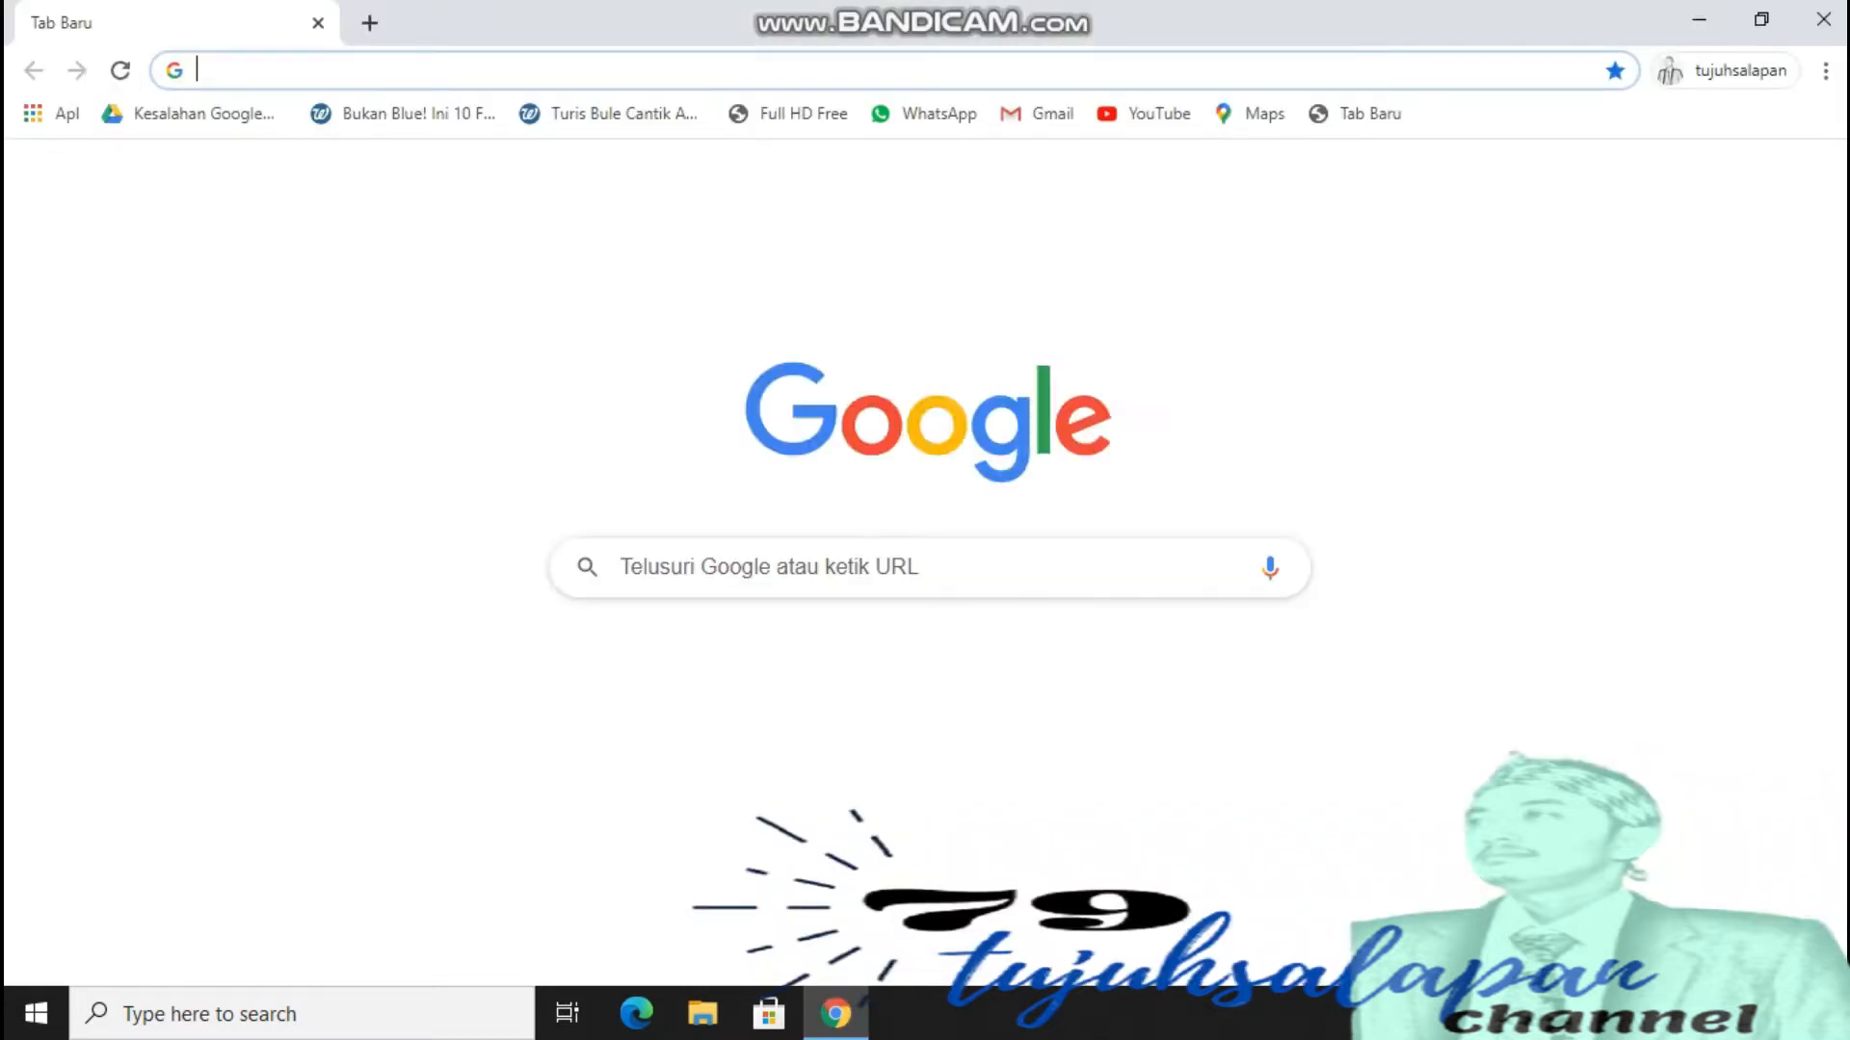
left_click(767, 72)
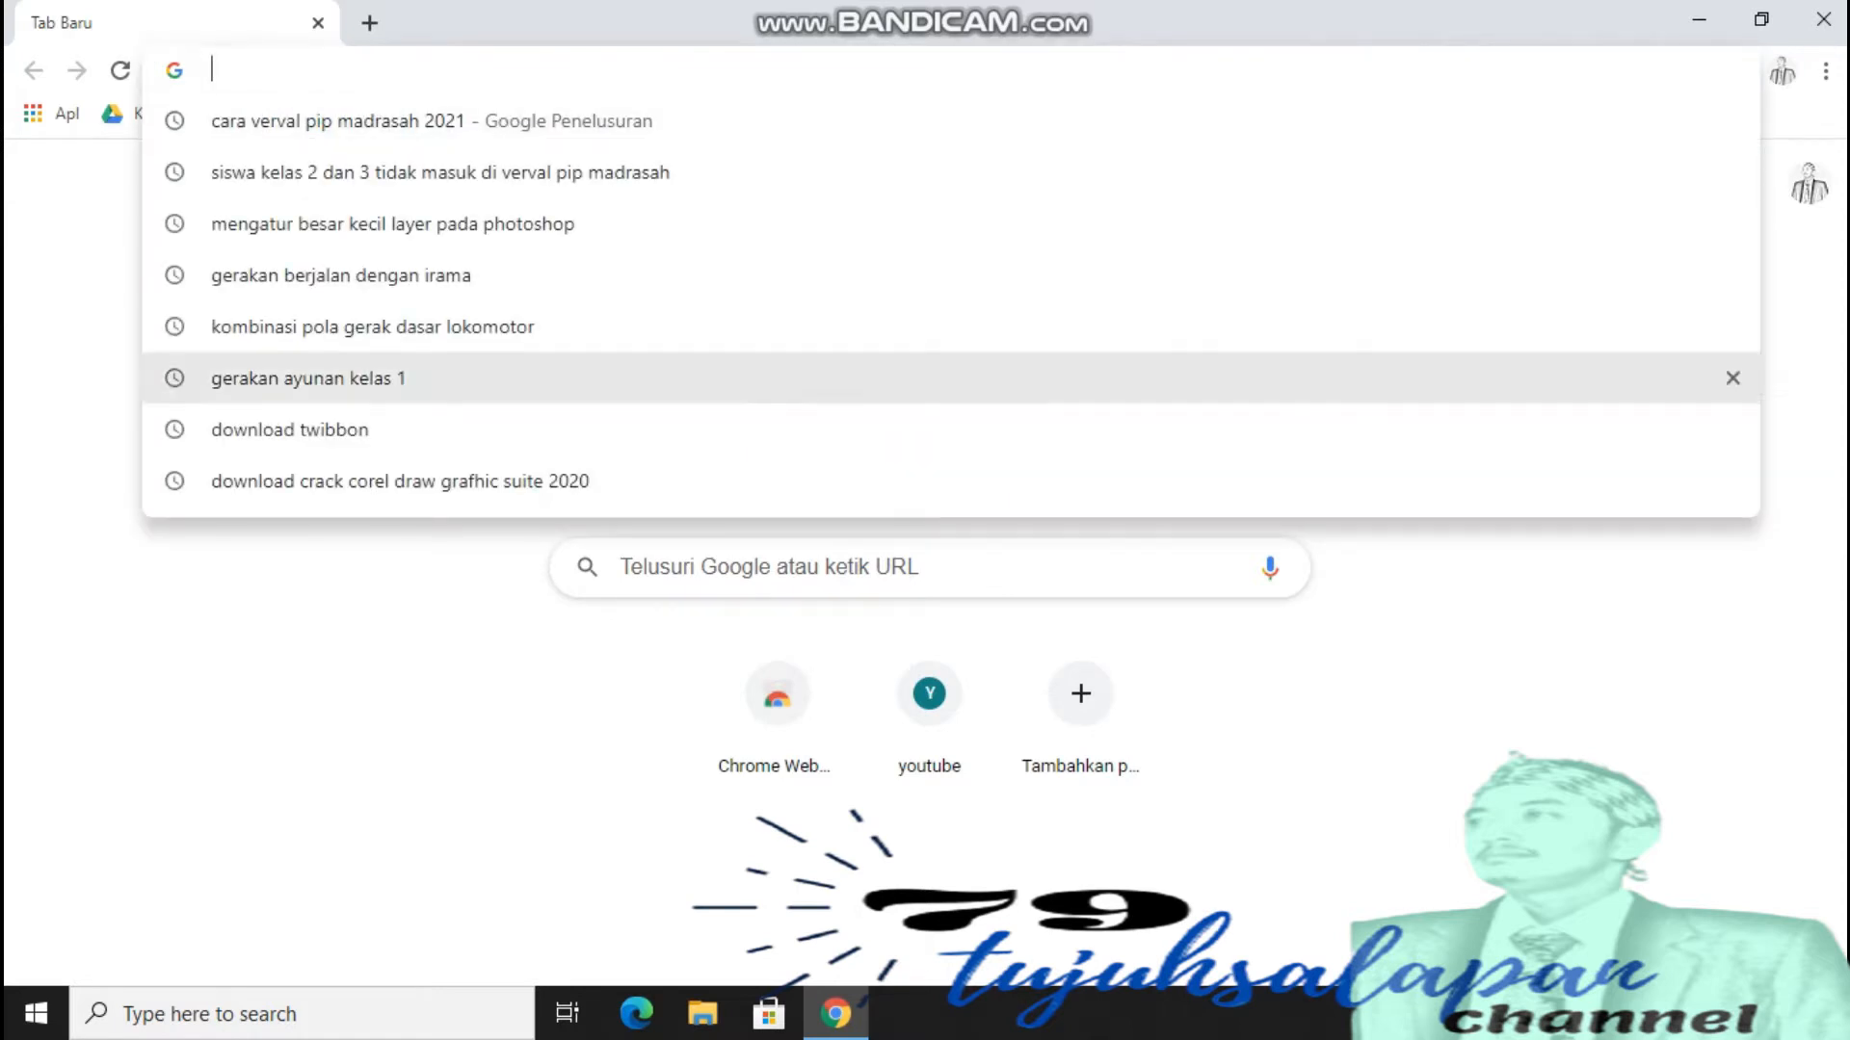
left_click(925, 628)
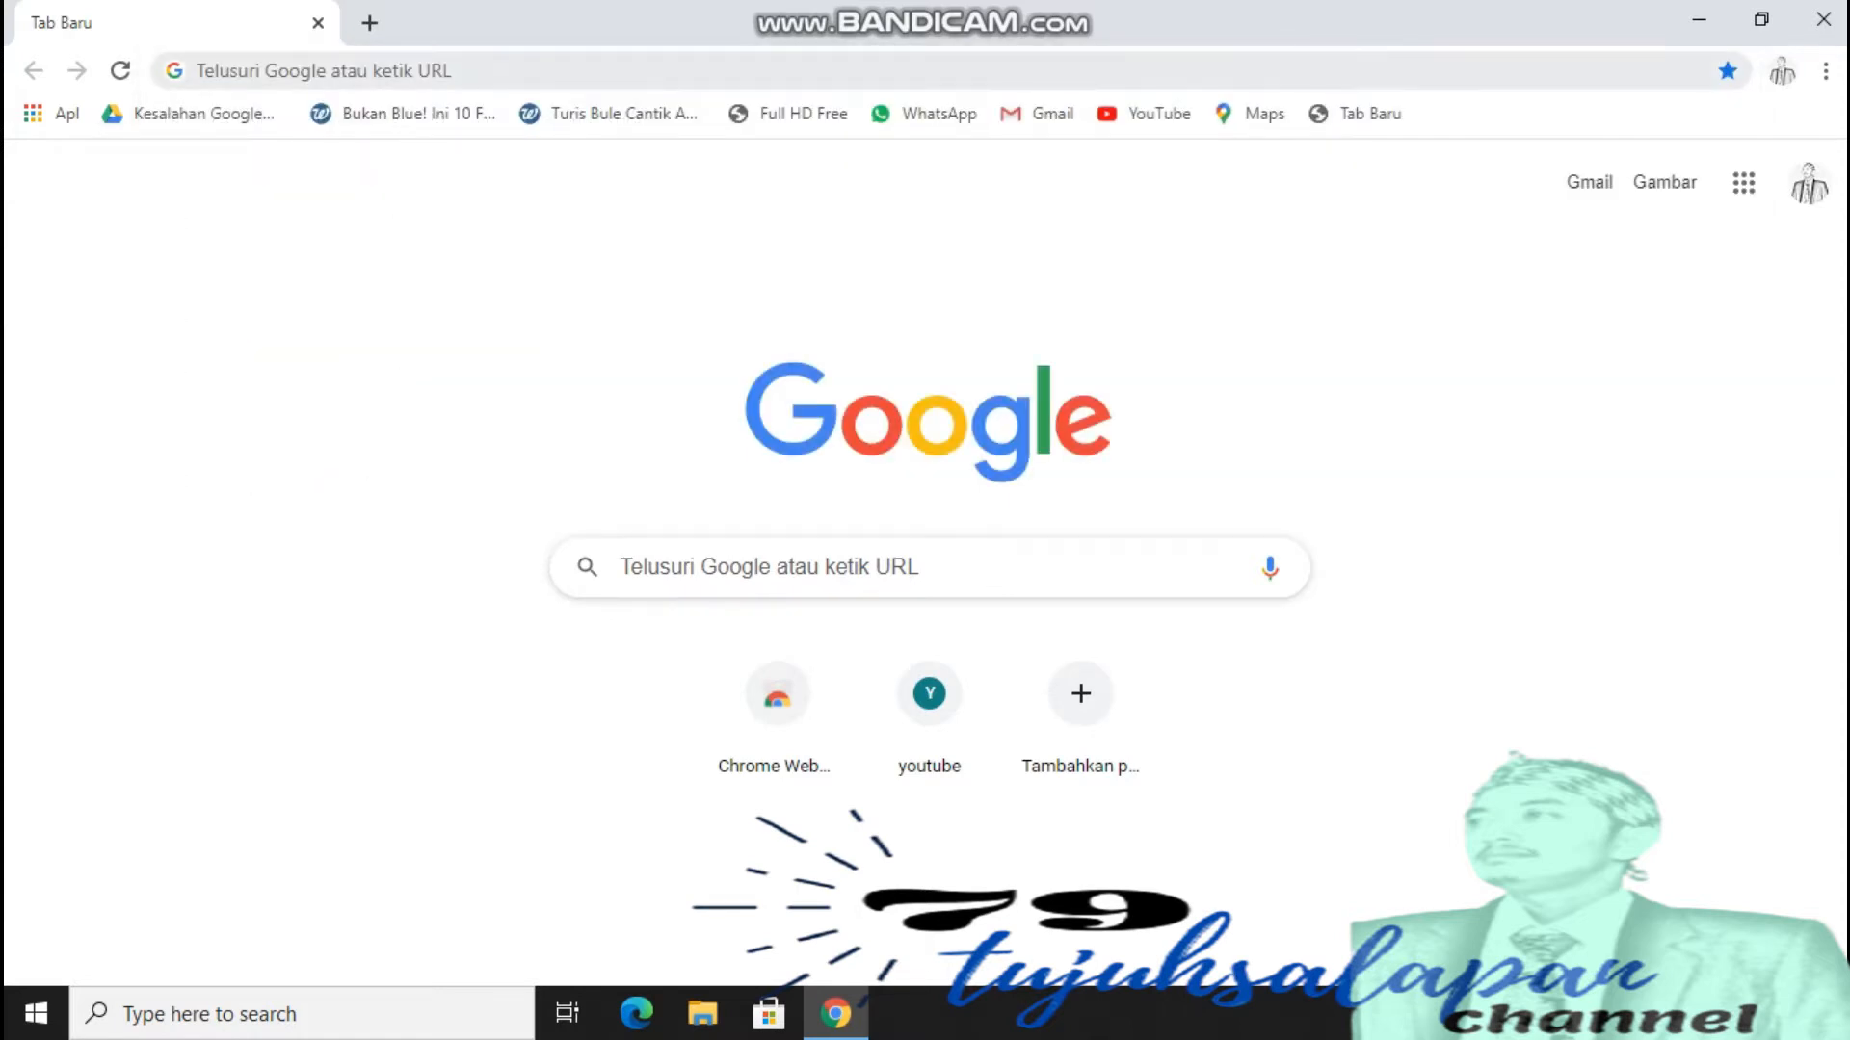
left_click(616, 72)
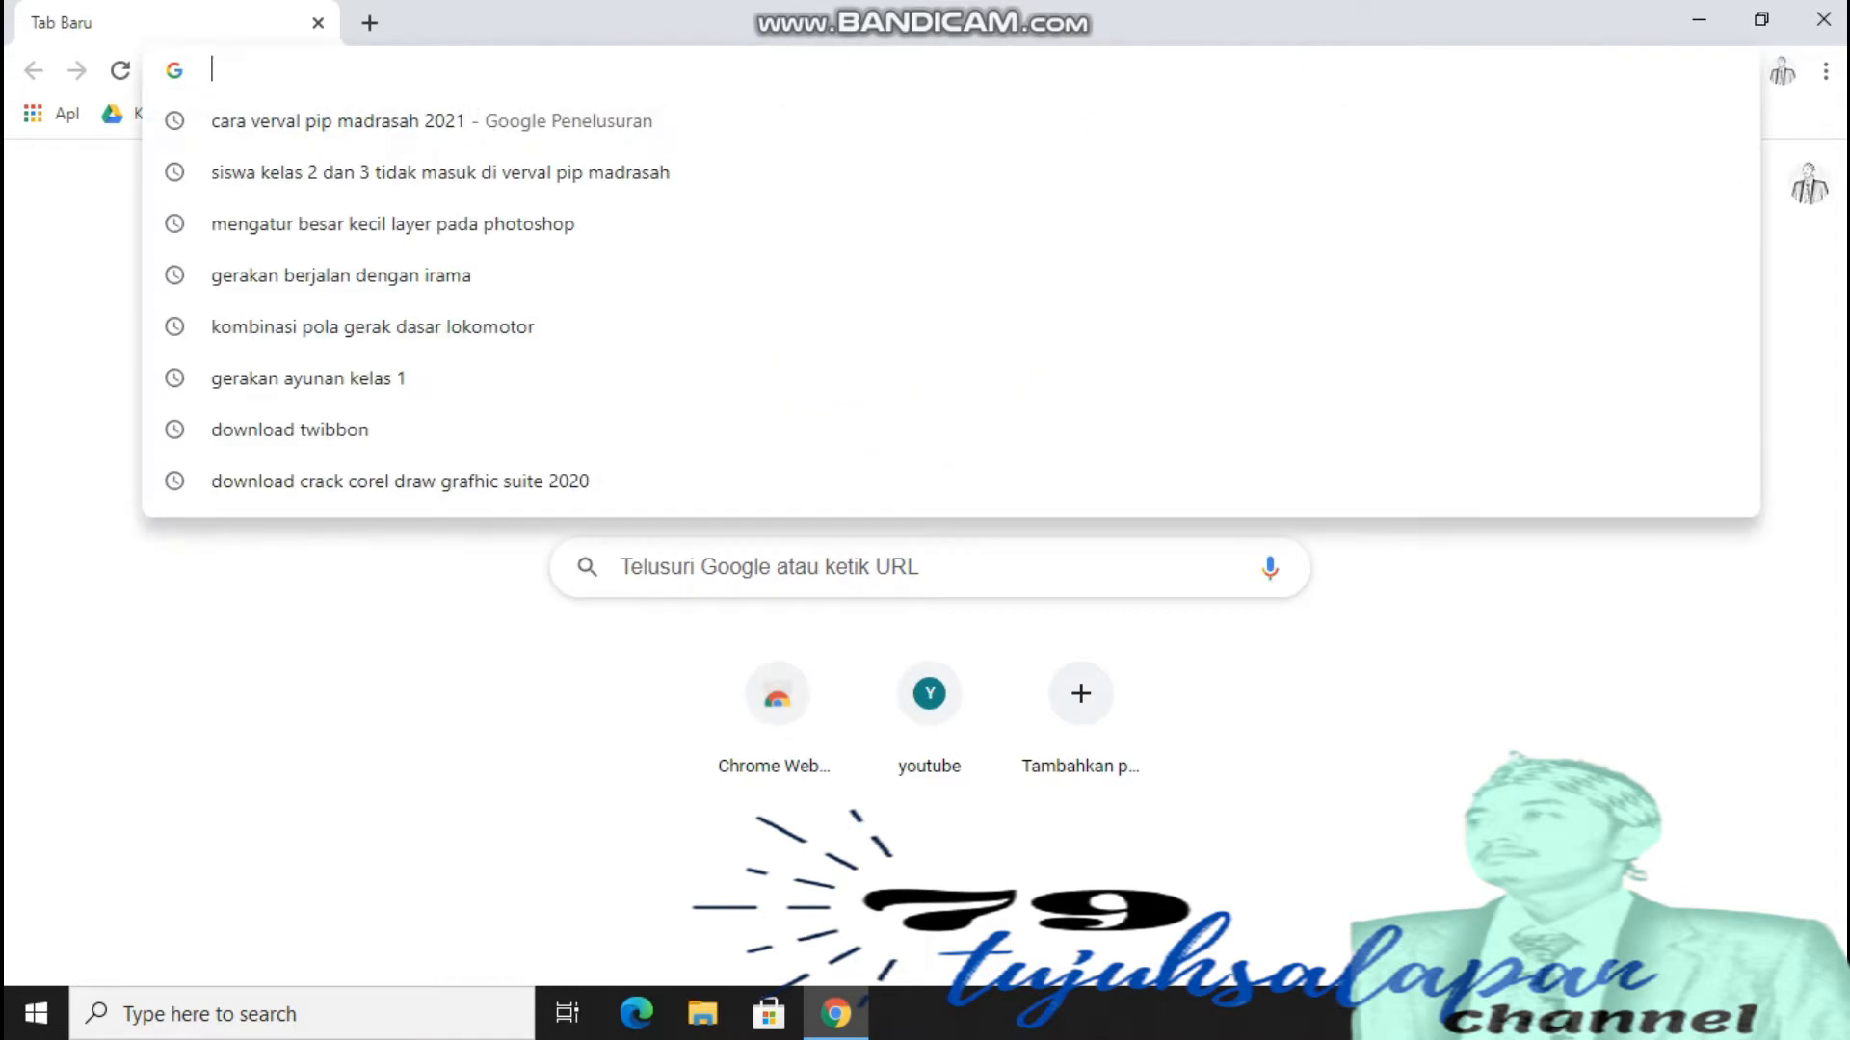
type("https://emadrasah.kemenag.go.id/verval/admin/siswa/validasi")
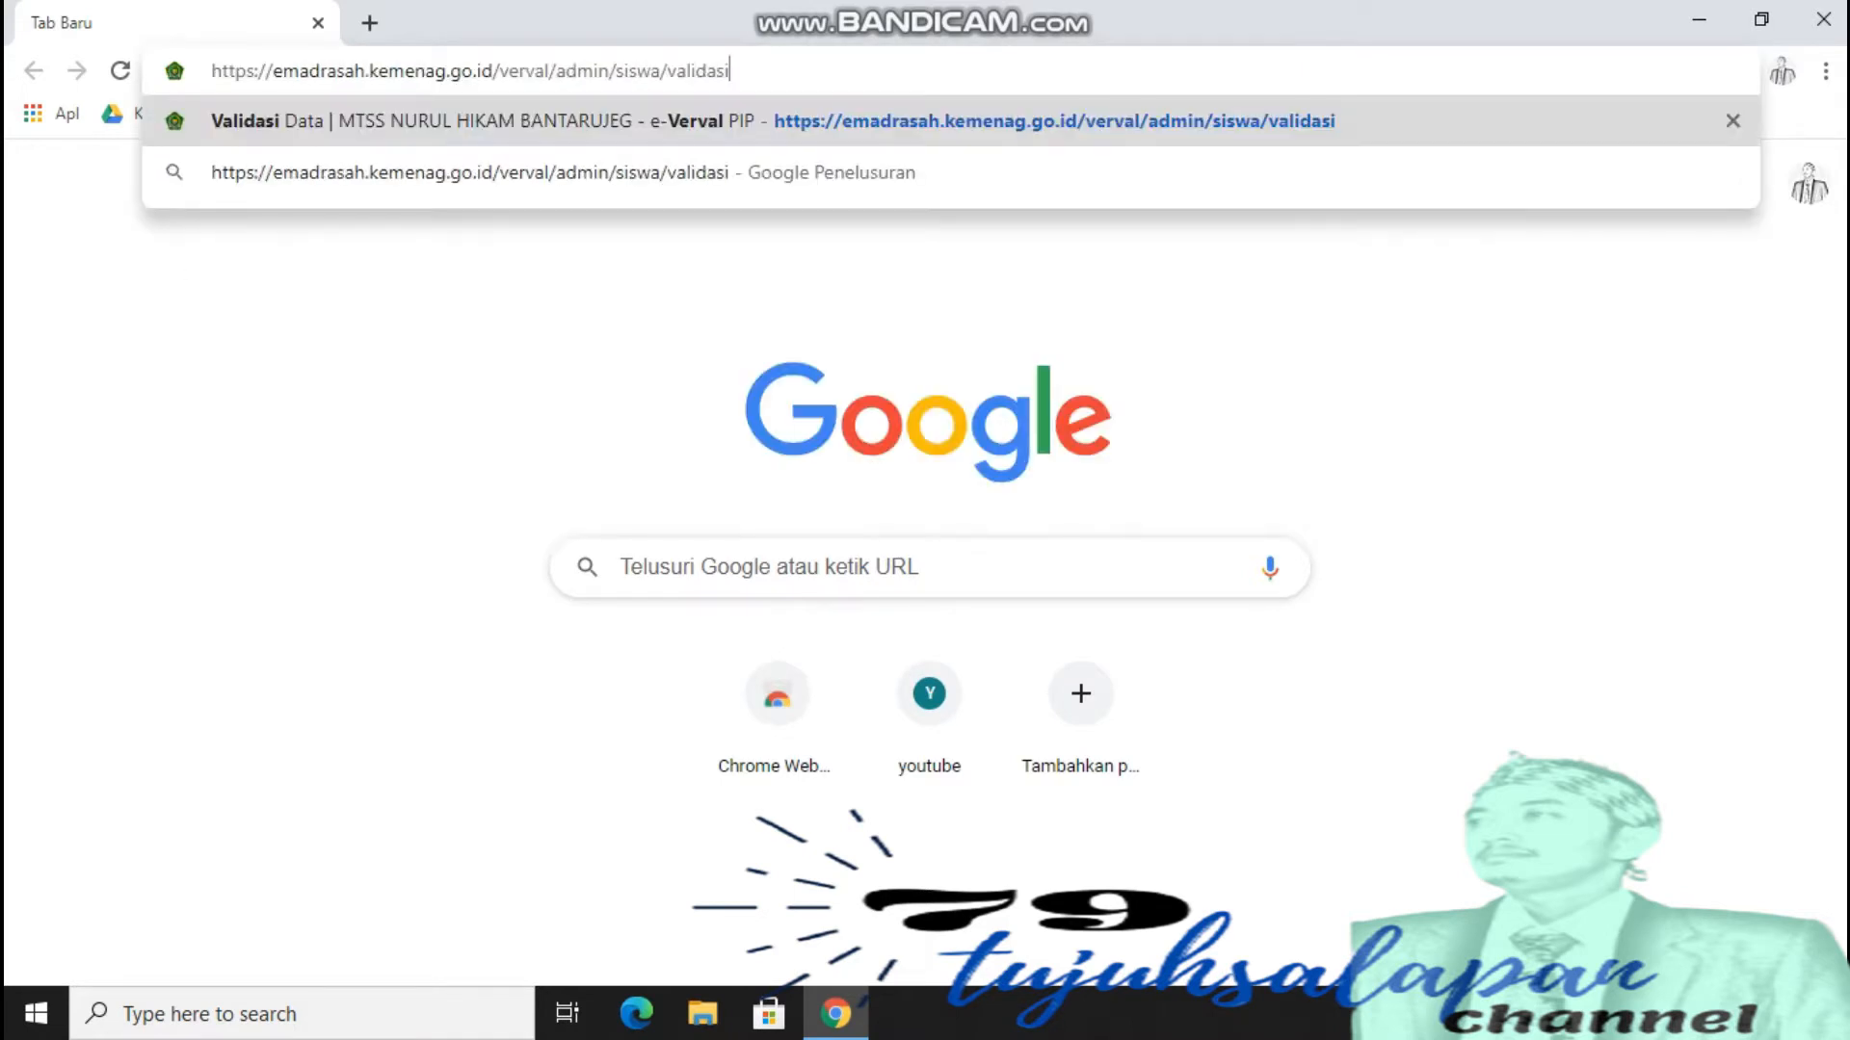
key("Return")
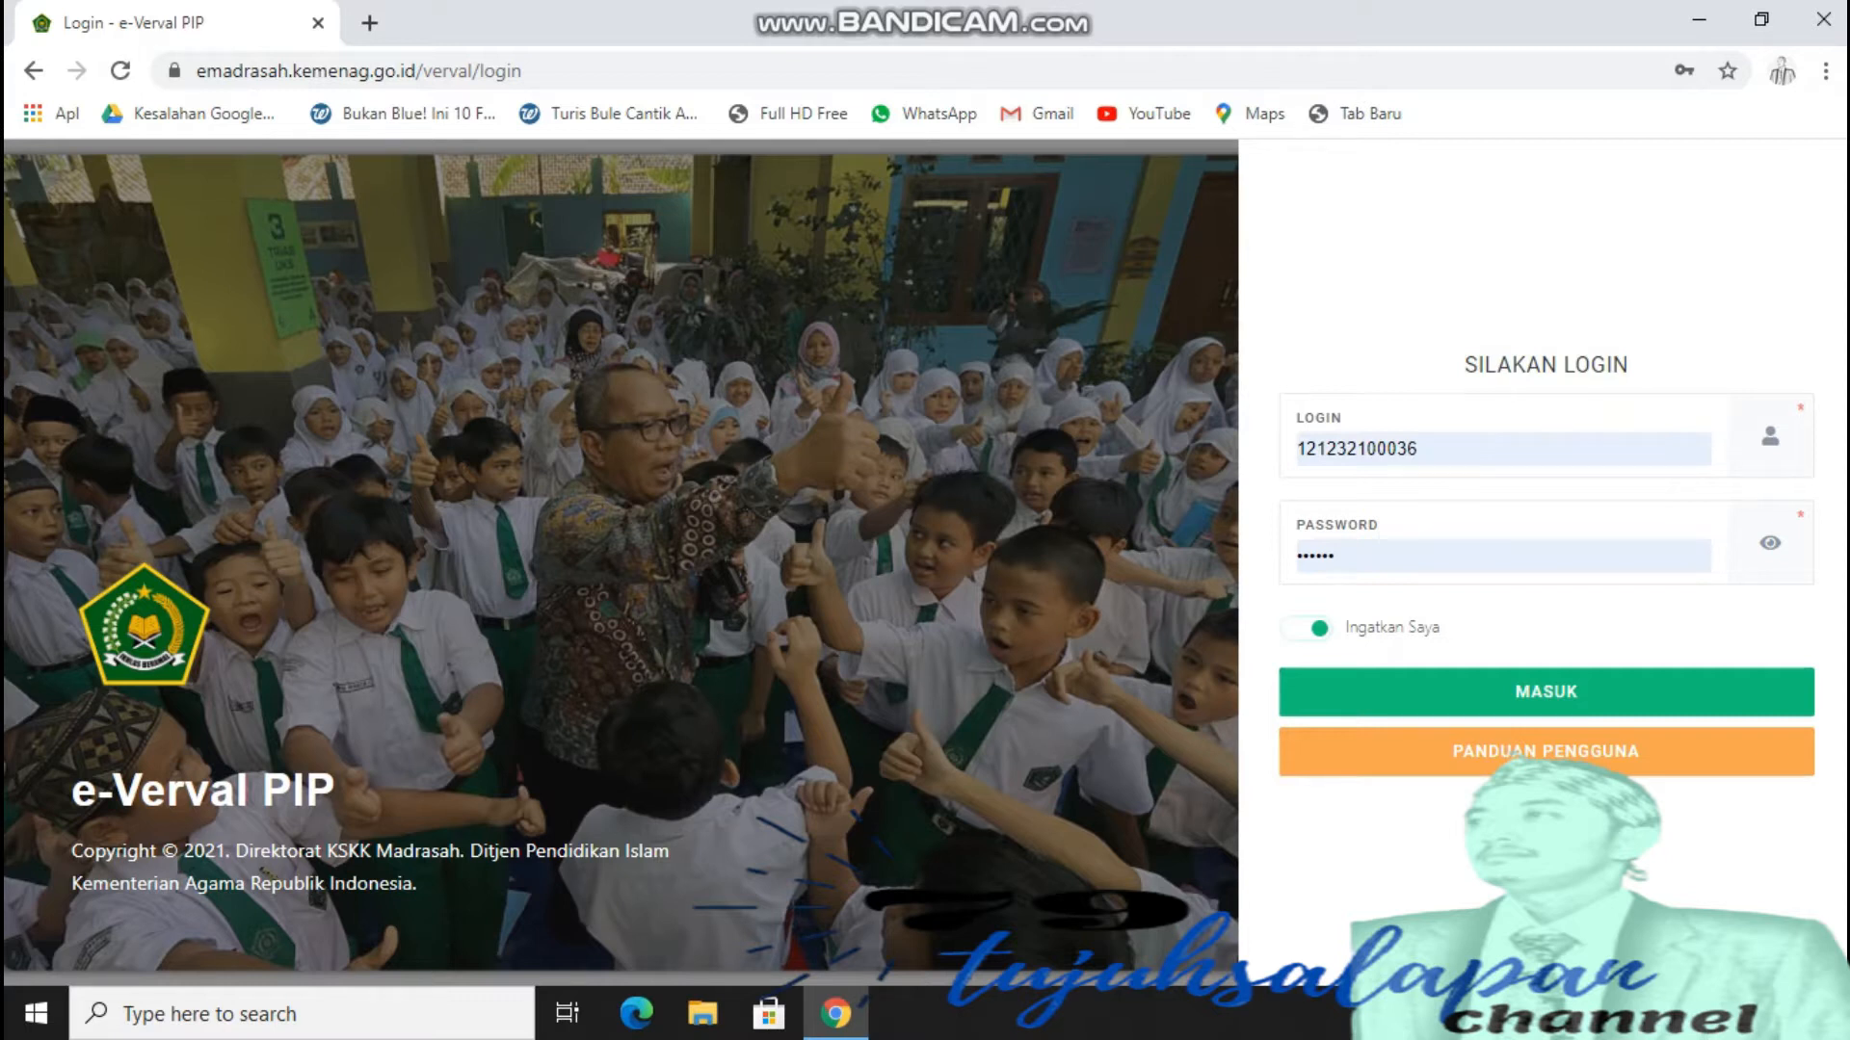
left_click(616, 70)
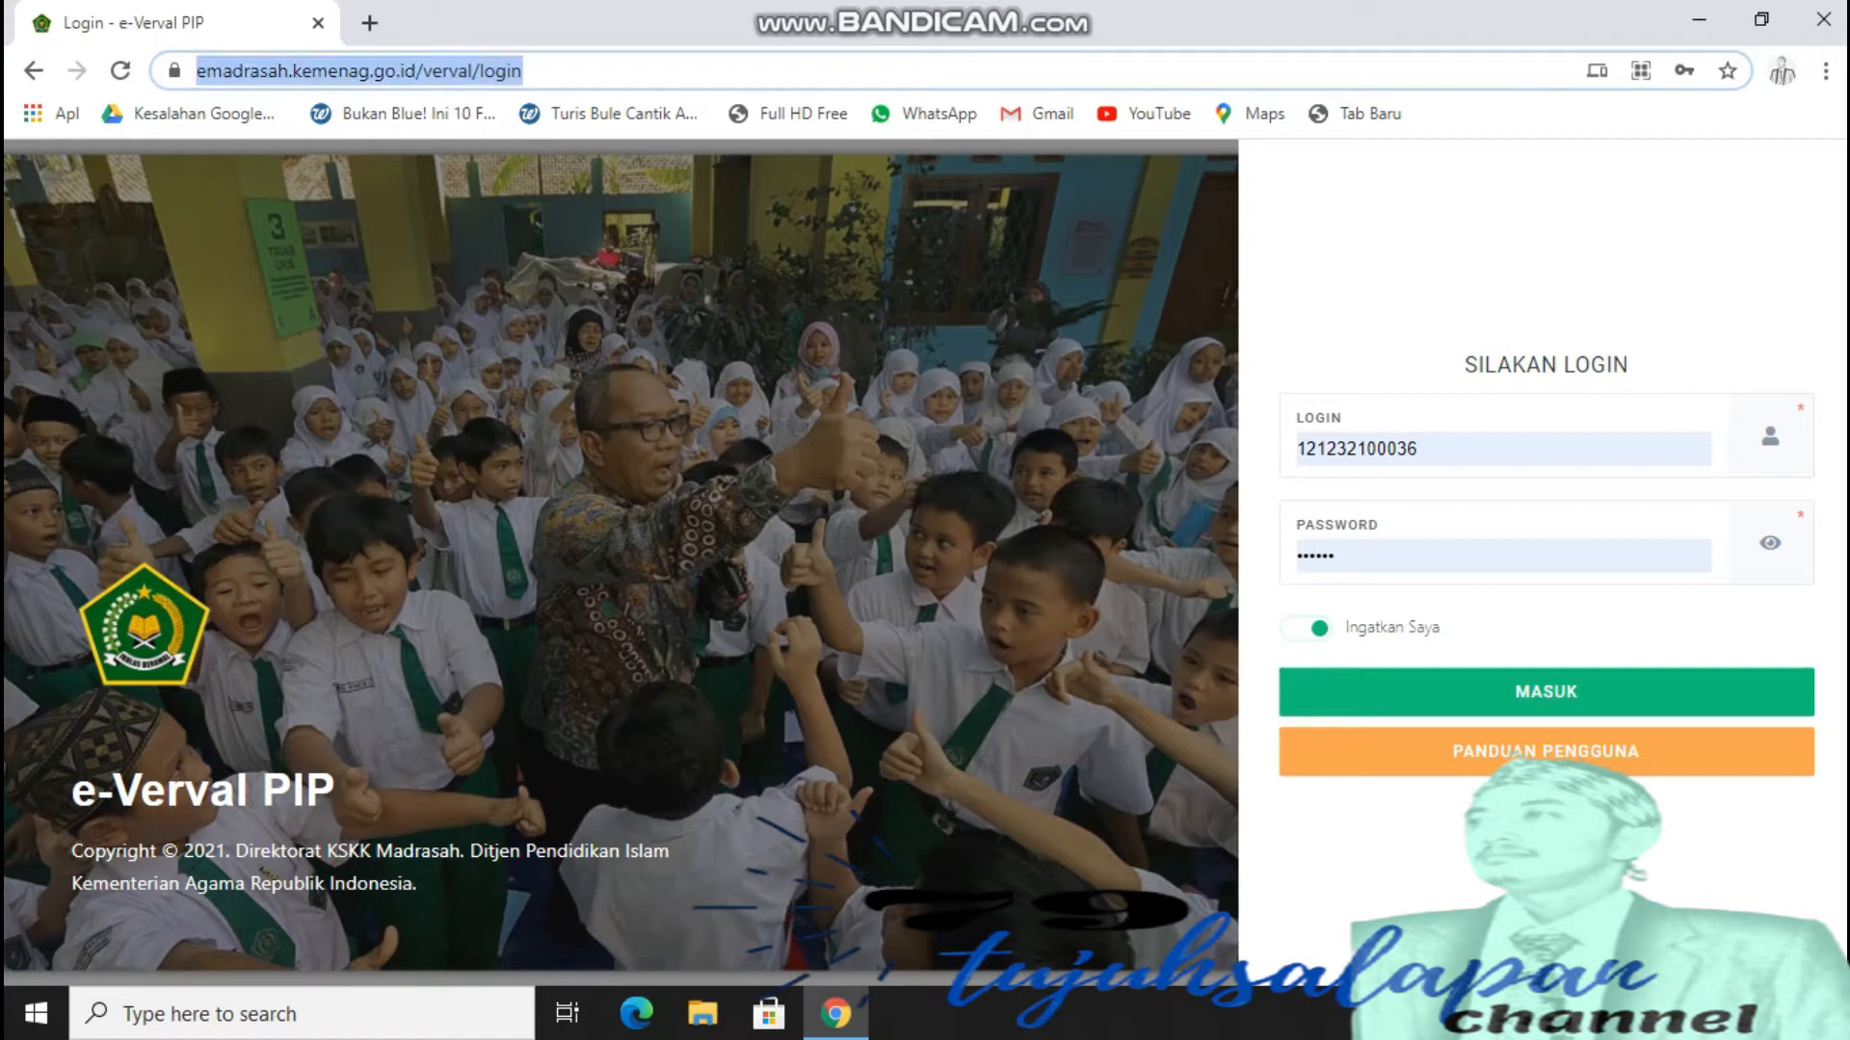
left_click(269, 70)
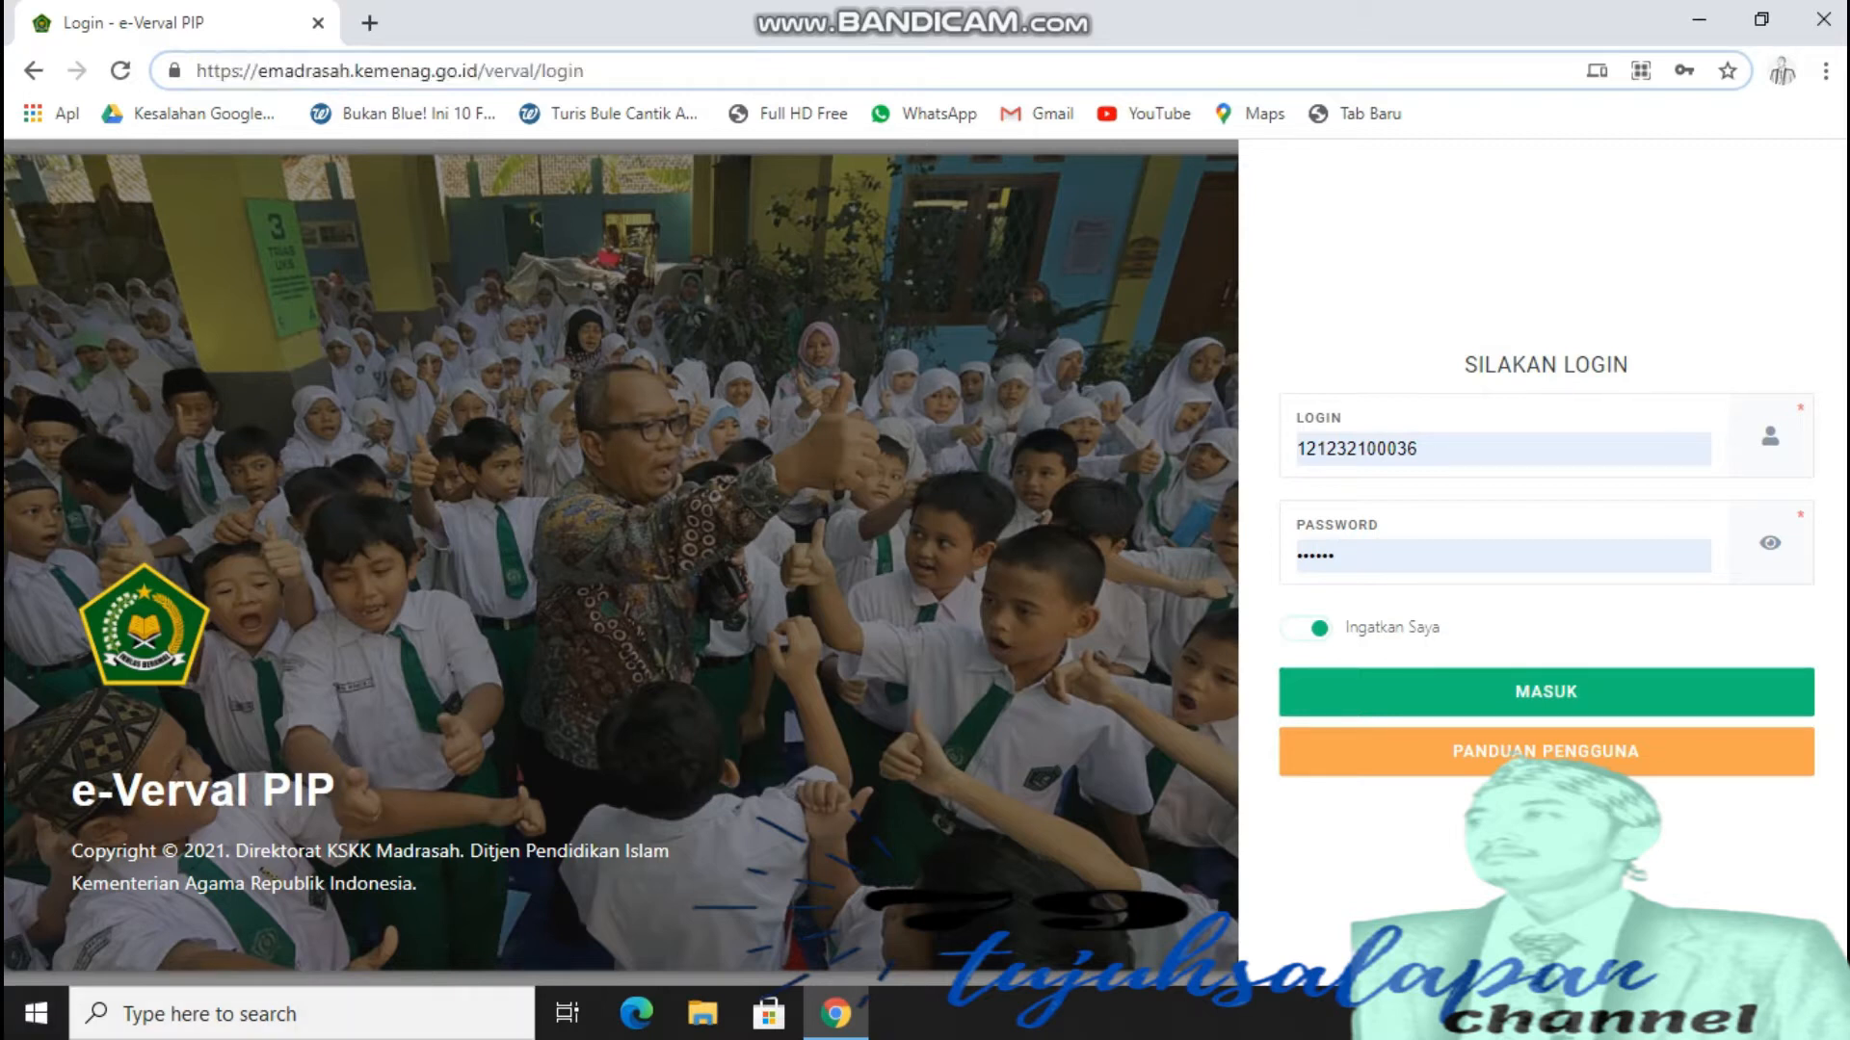
left_click_drag(597, 70, 196, 70)
left_click(617, 385)
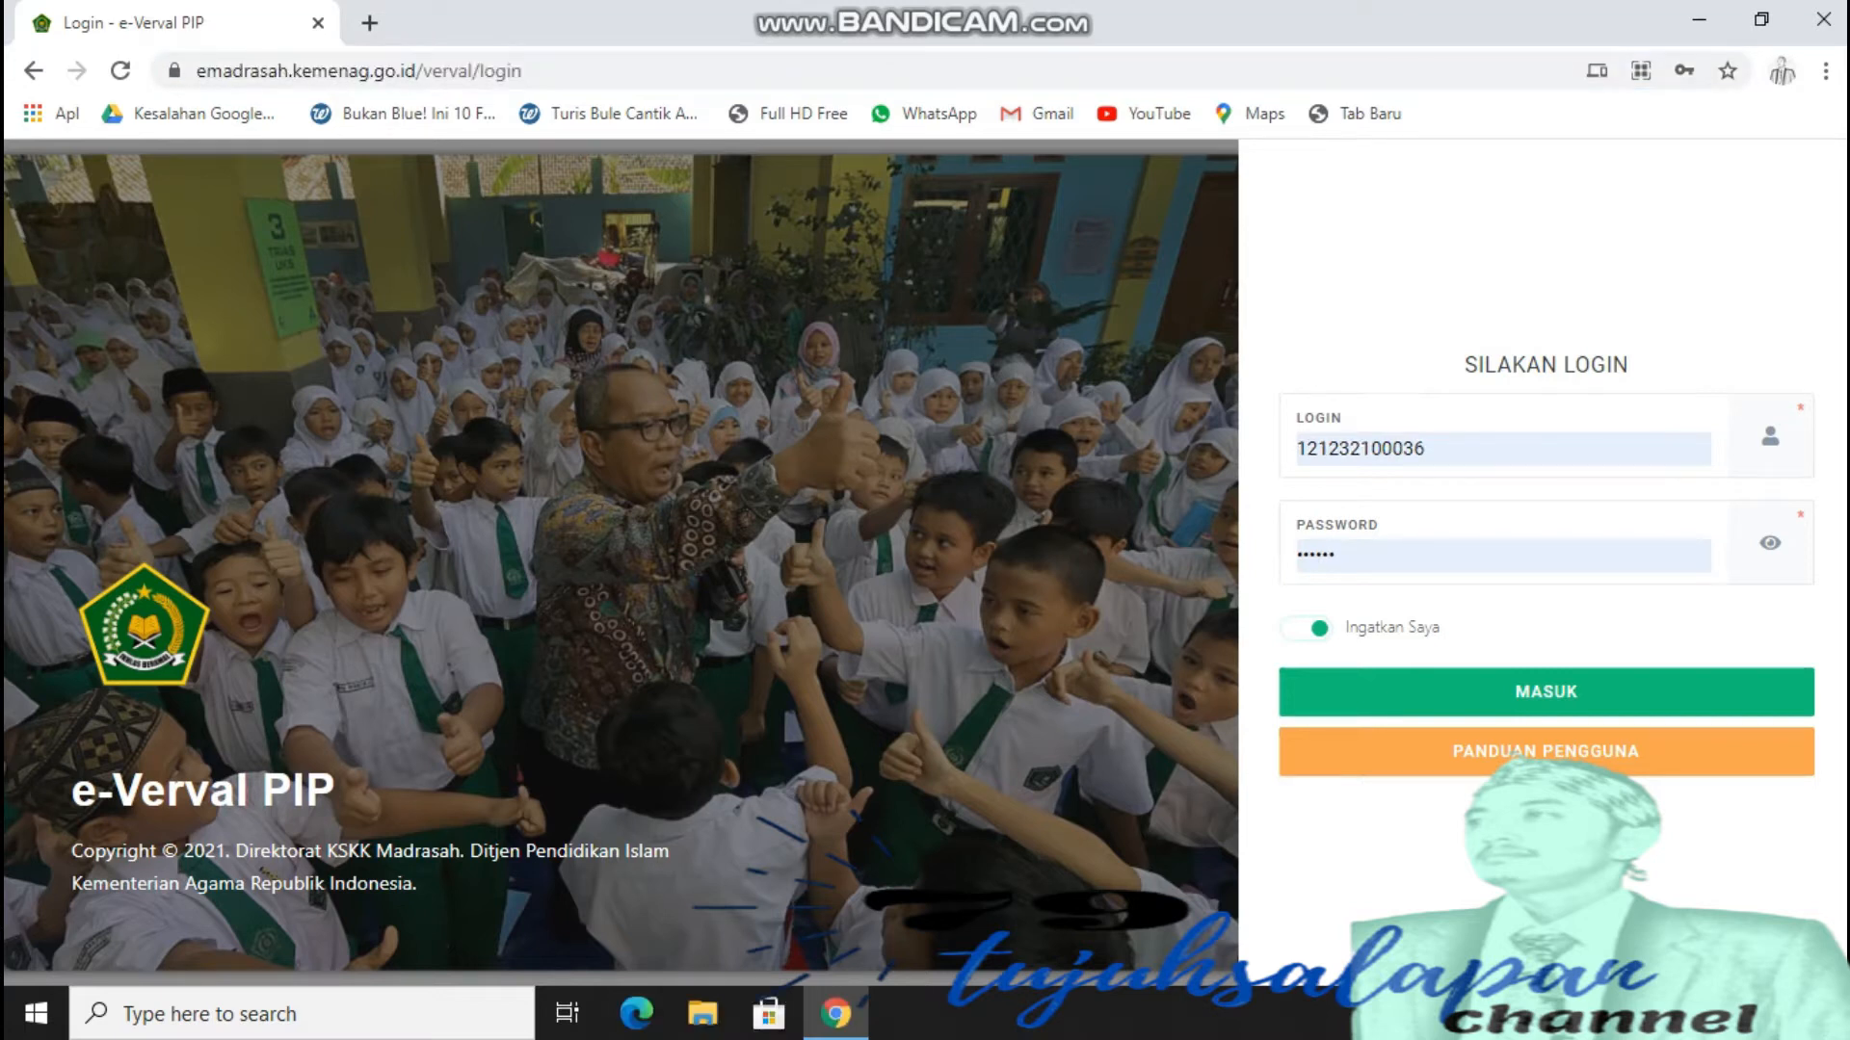
Step: Log in to e-Verval PIP with the prefilled login number and password
left_click(1426, 449)
left_click_drag(1429, 449, 1295, 449)
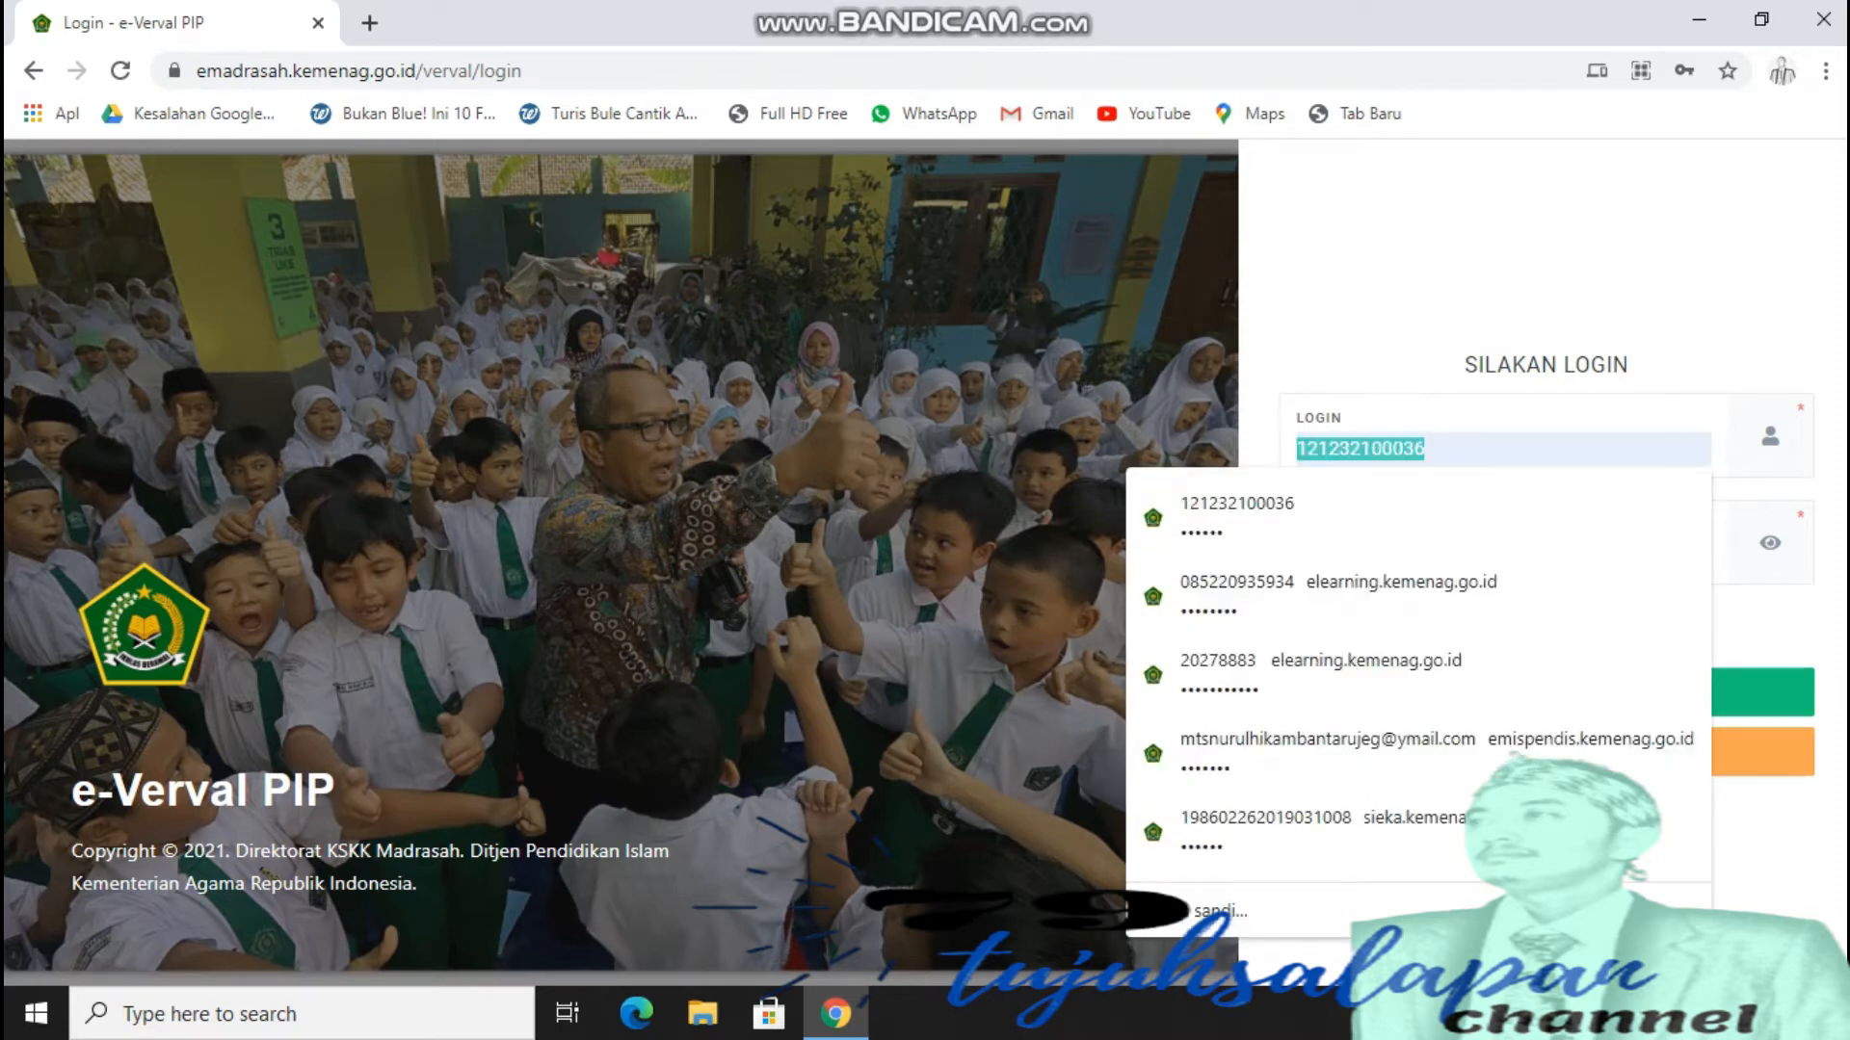
left_click(1445, 270)
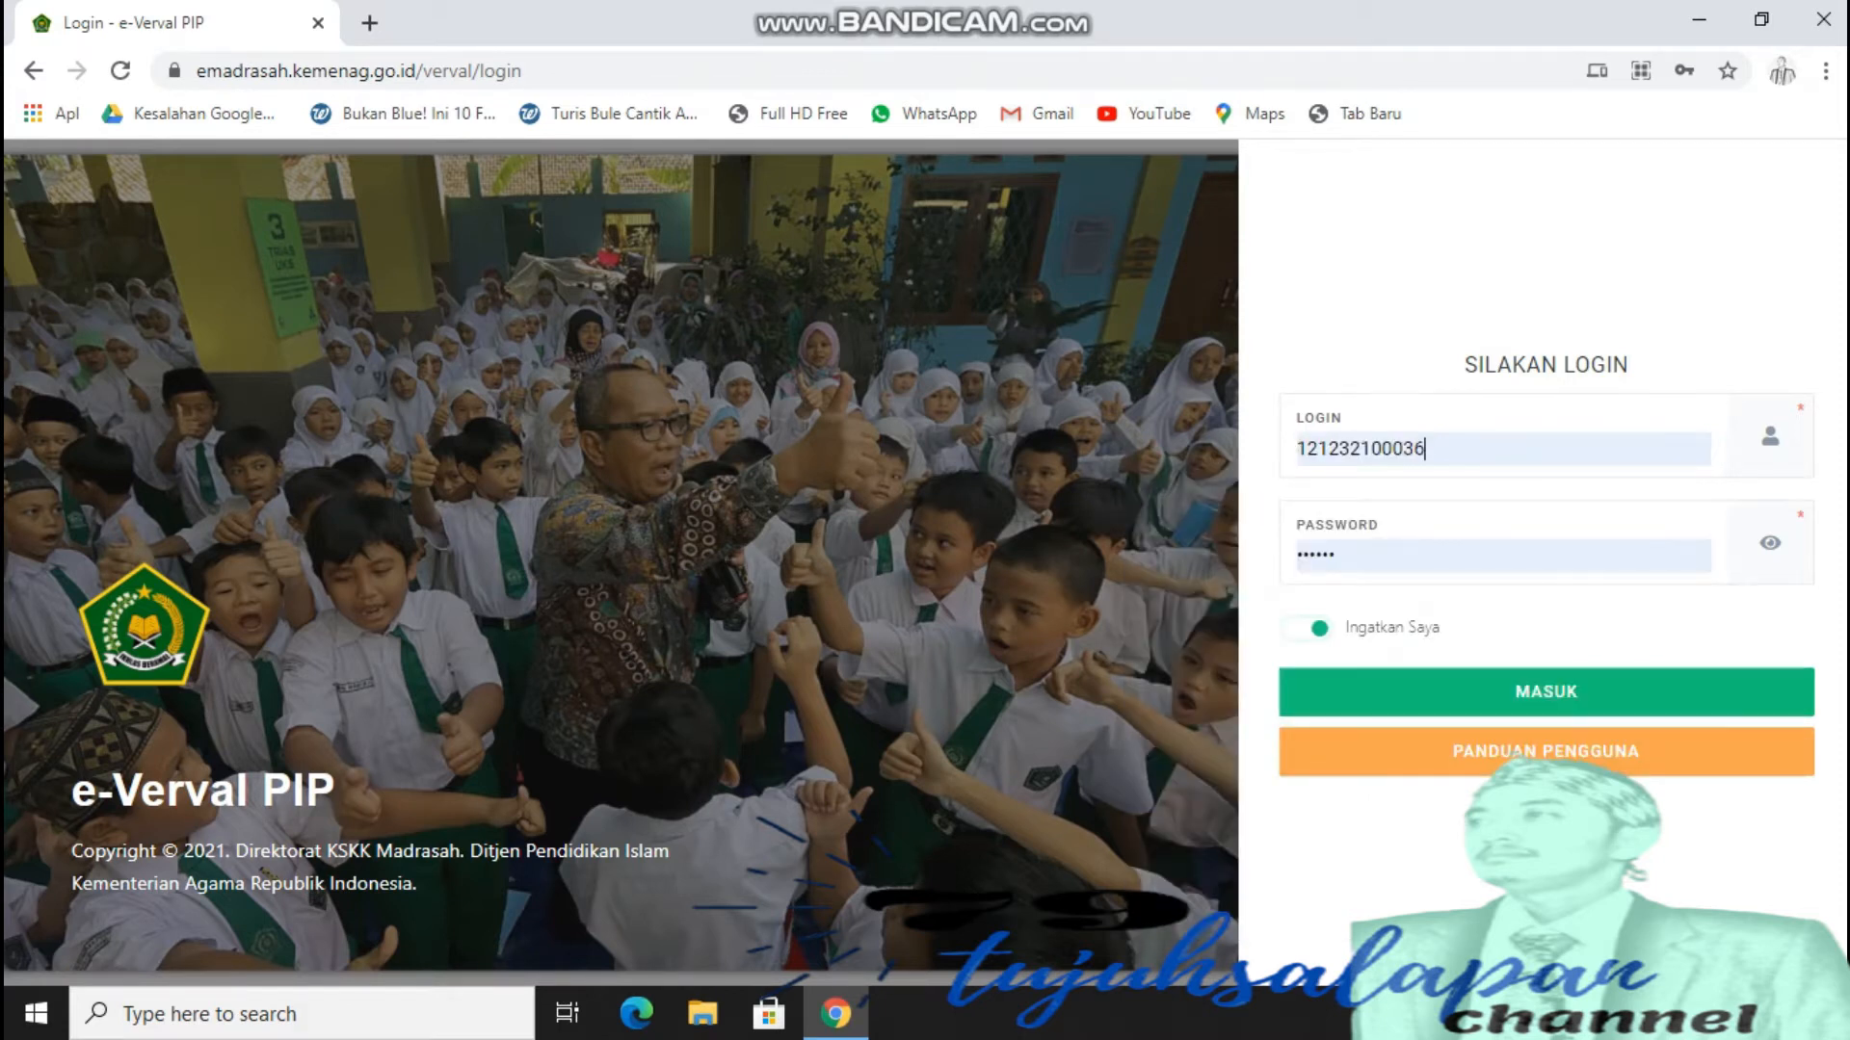
left_click_drag(1428, 449, 1339, 449)
left_click(1426, 289)
left_click_drag(1337, 556, 1295, 556)
left_click(1387, 598)
left_click(1546, 692)
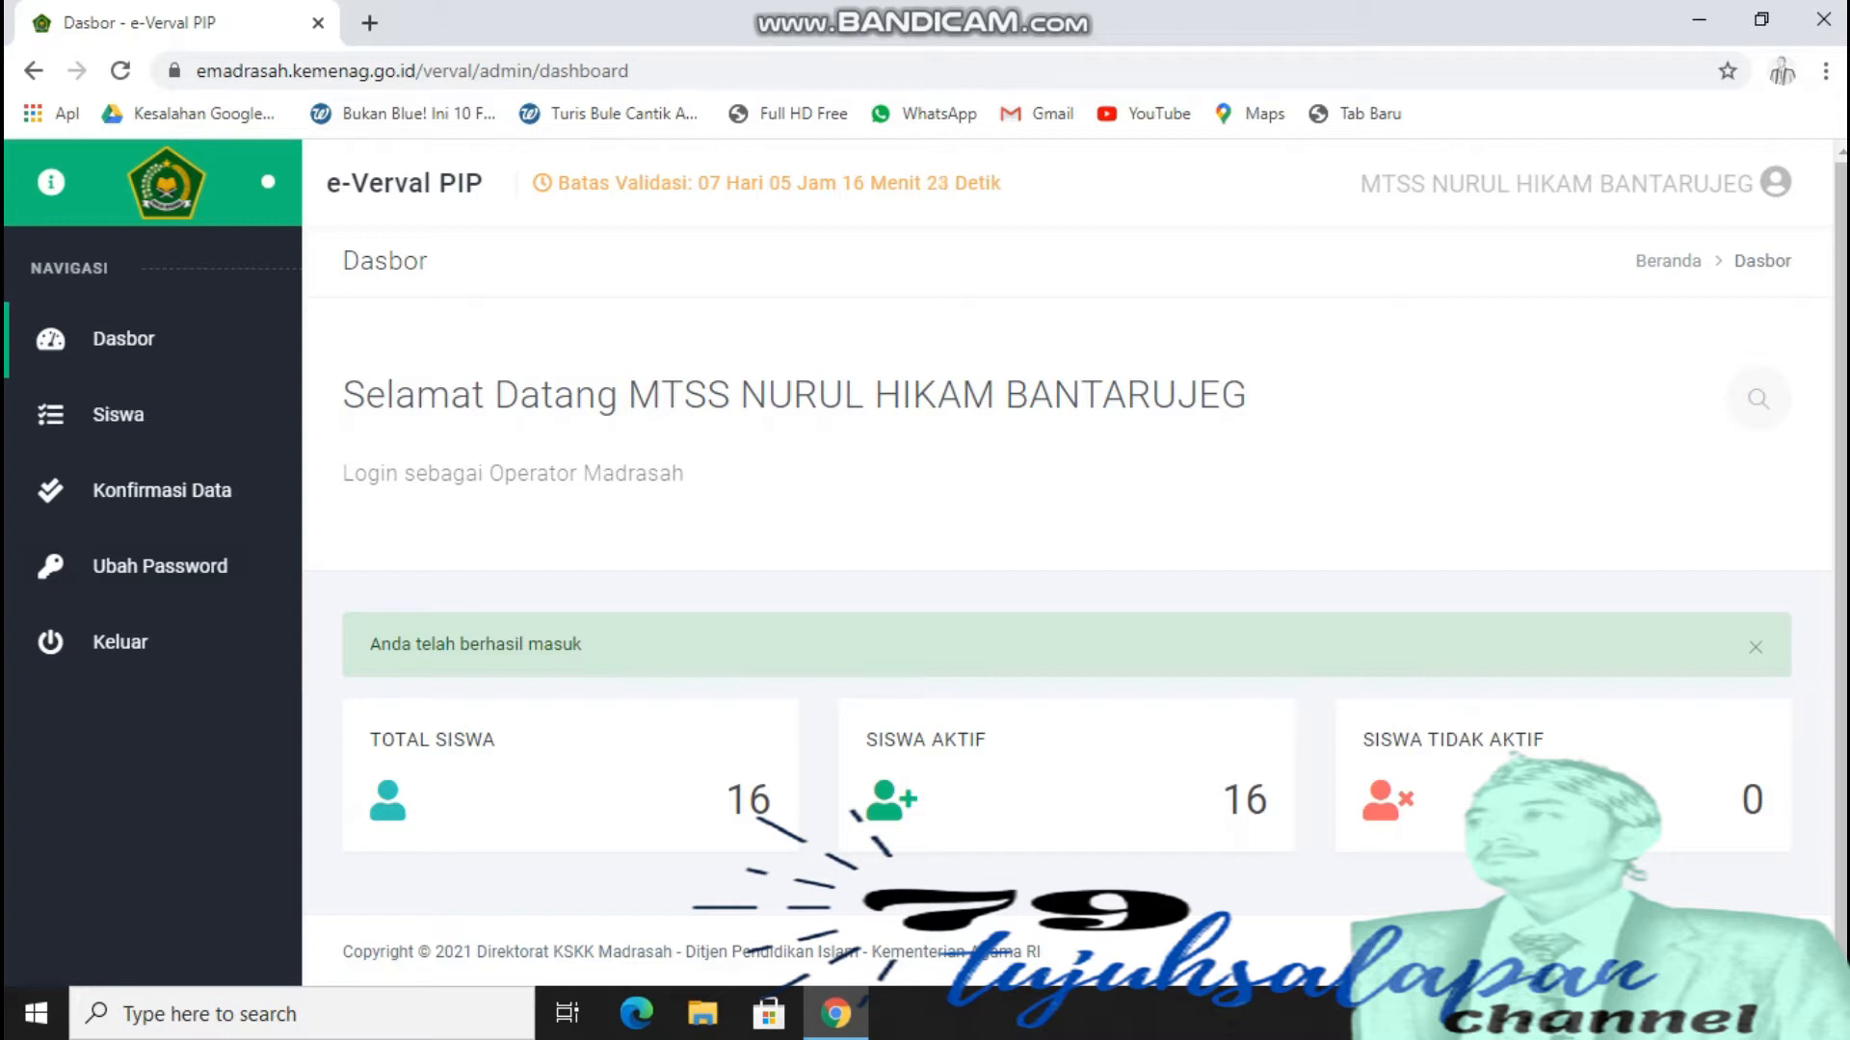
left_click_drag(1841, 559, 1841, 564)
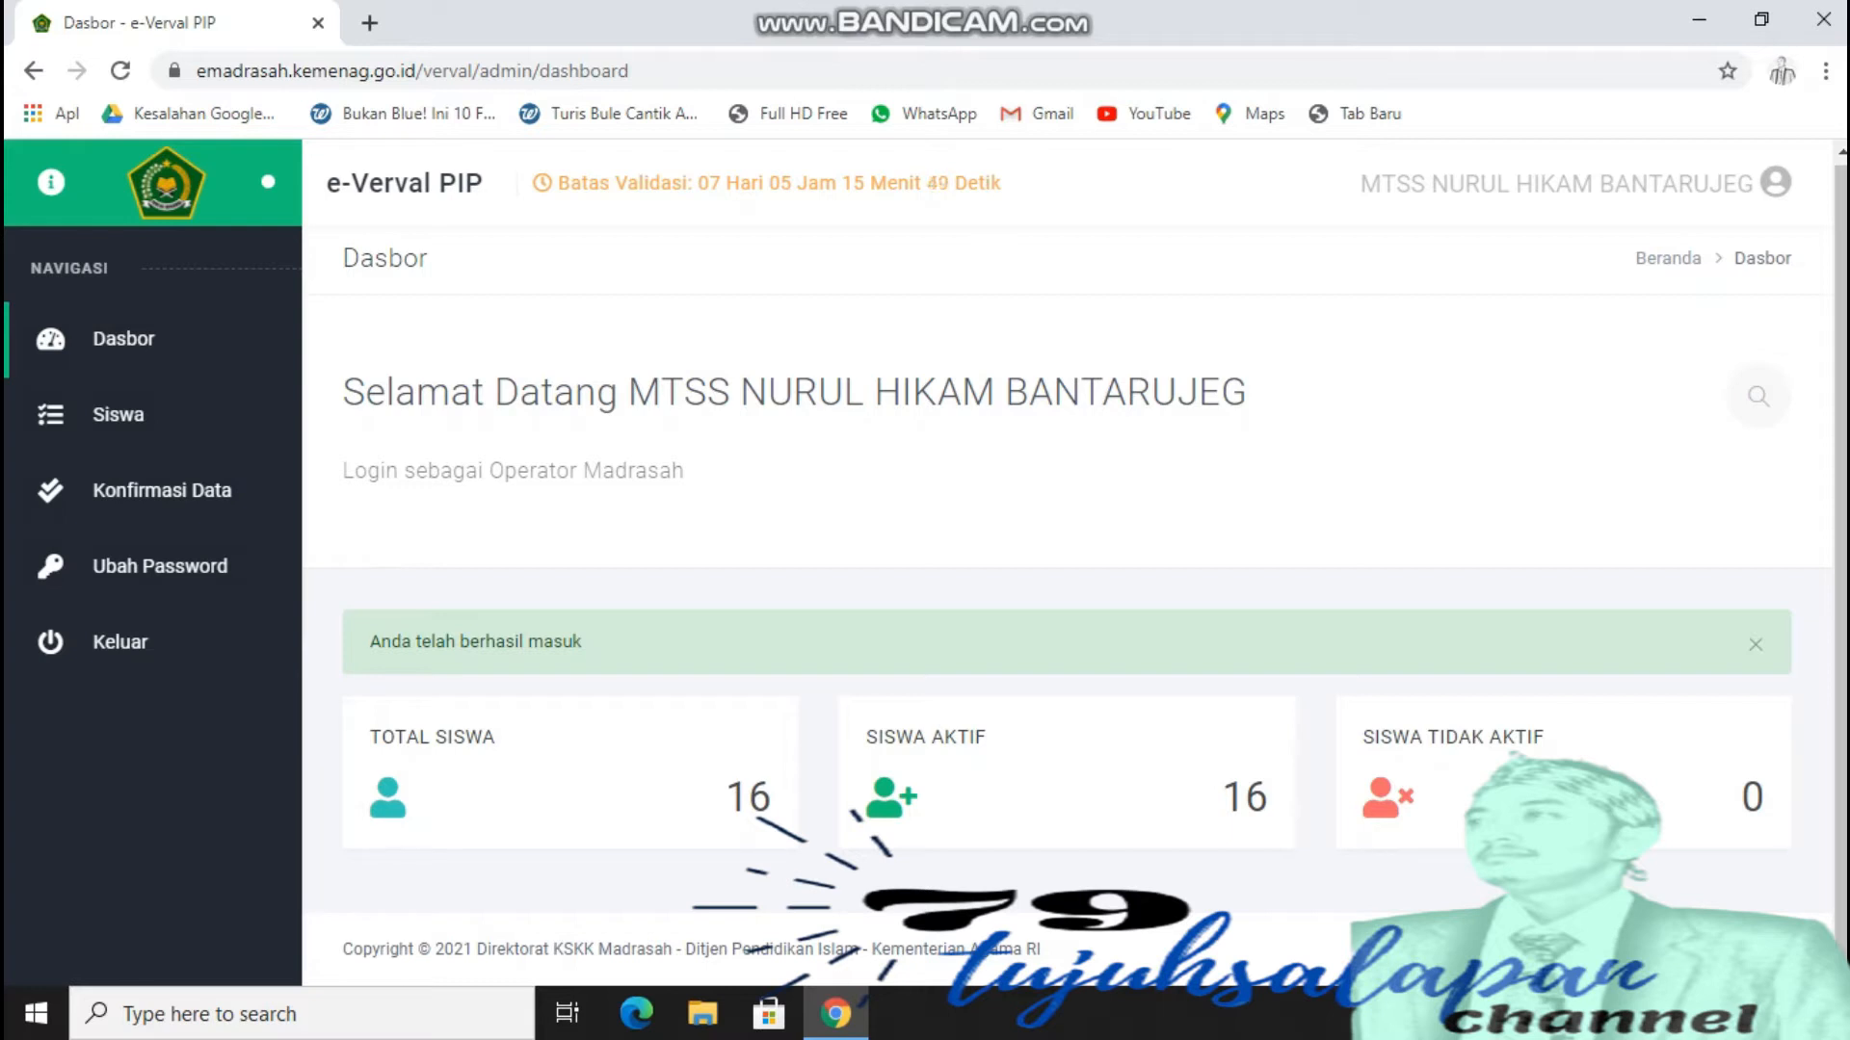
left_click_drag(684, 472, 399, 471)
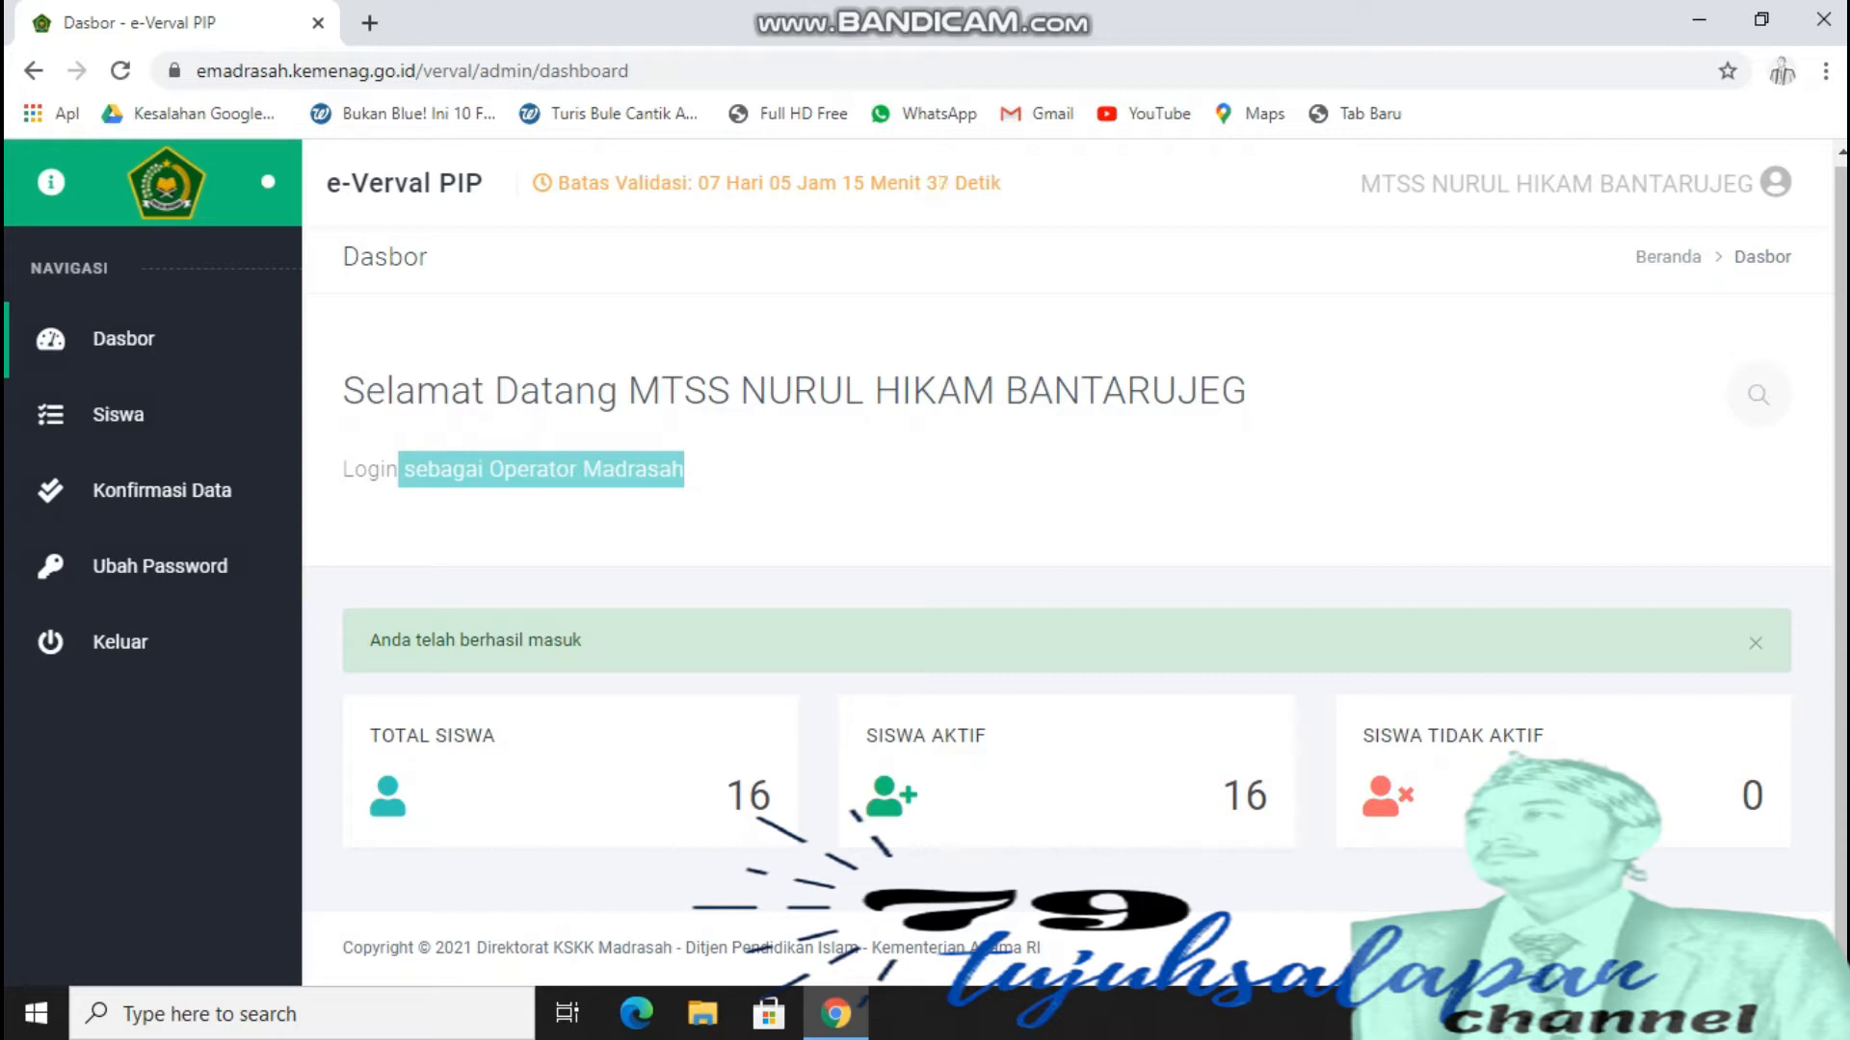
left_click(1262, 410)
left_click_drag(1262, 399, 828, 477)
left_click(1156, 472)
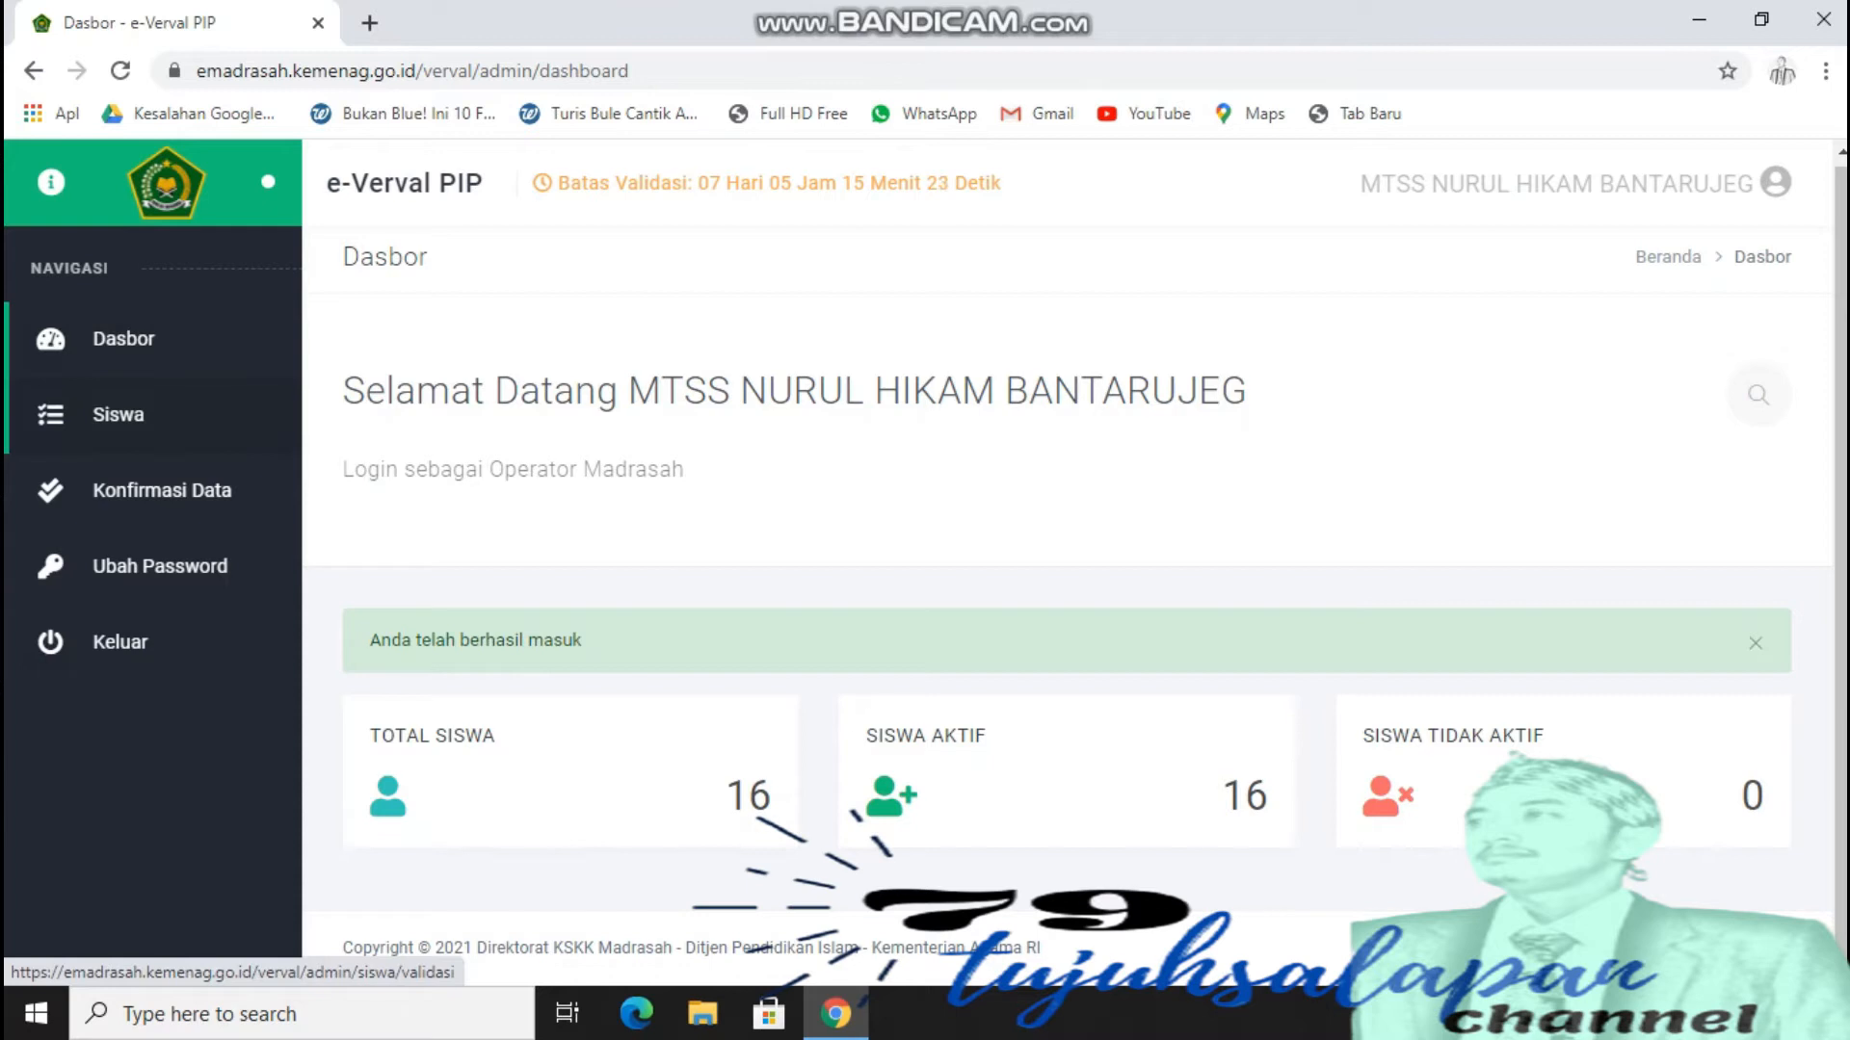
Step: Open the Siswa data validation page and read the first instruction about deactivating students
left_click(117, 414)
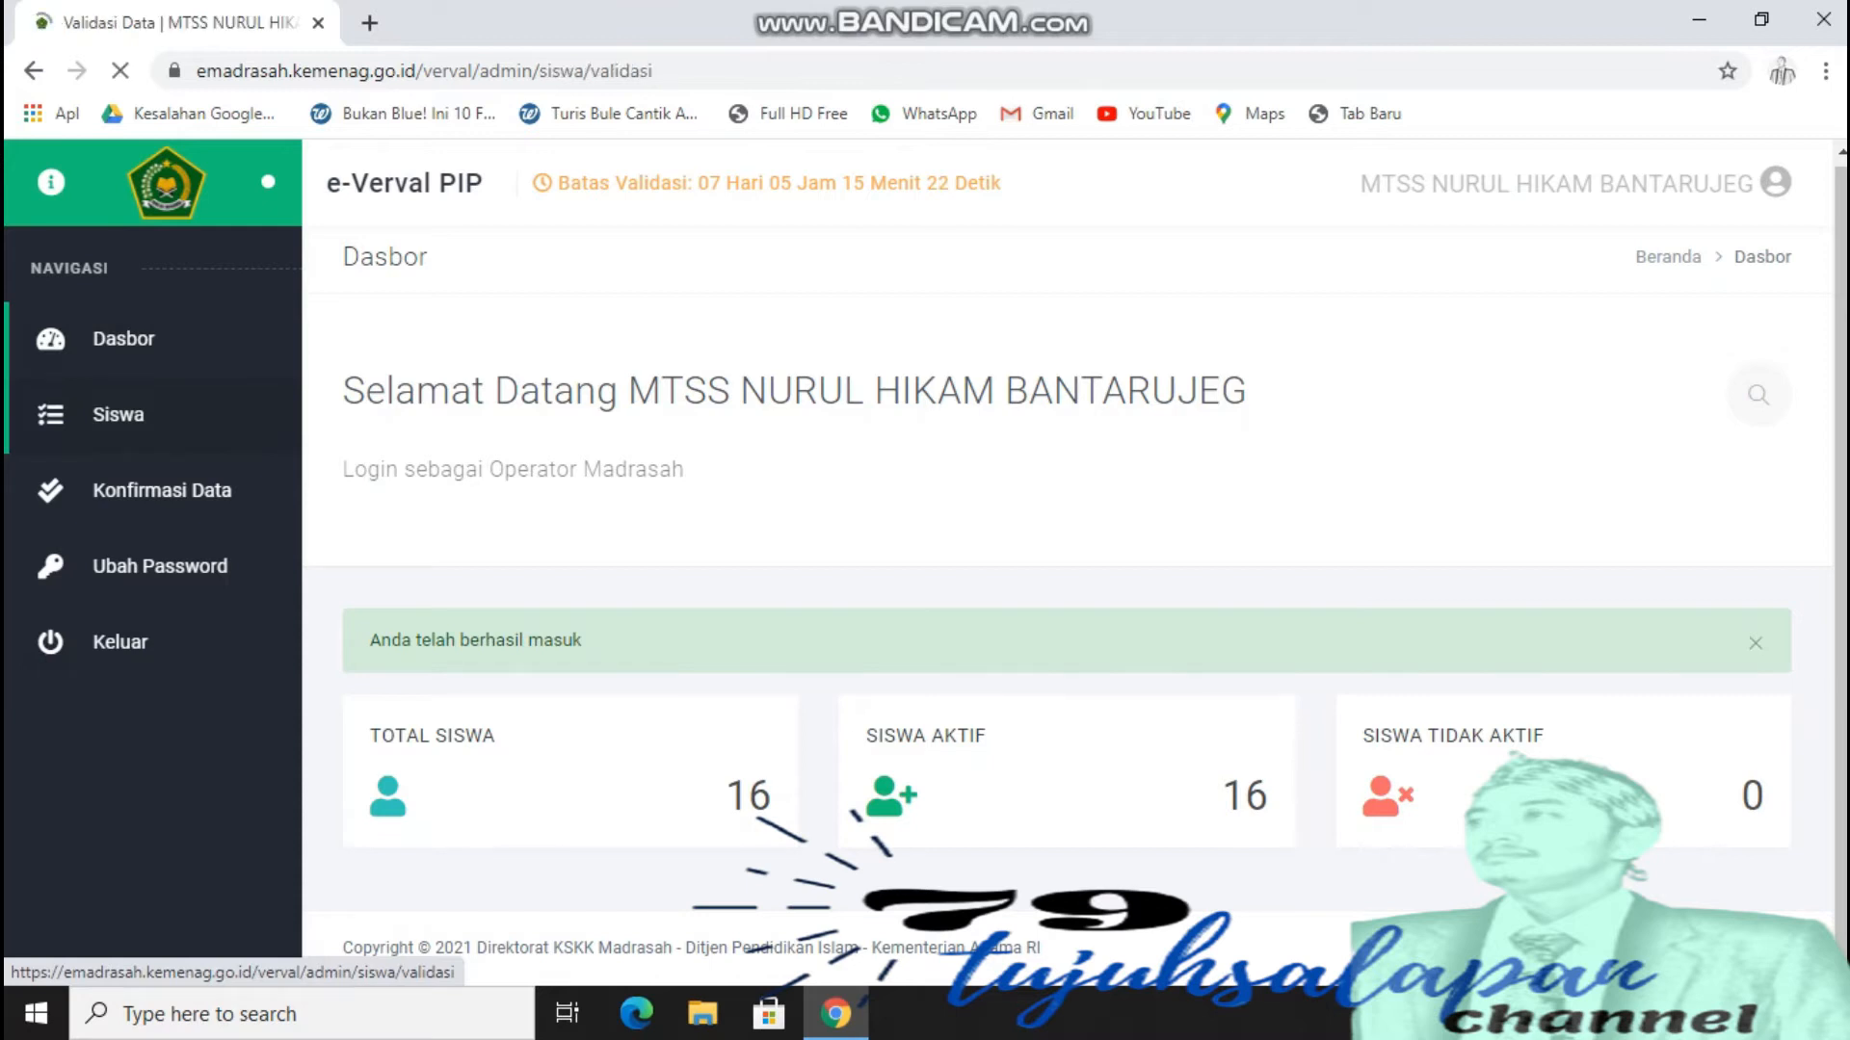
left_click_drag(260, 480, 309, 523)
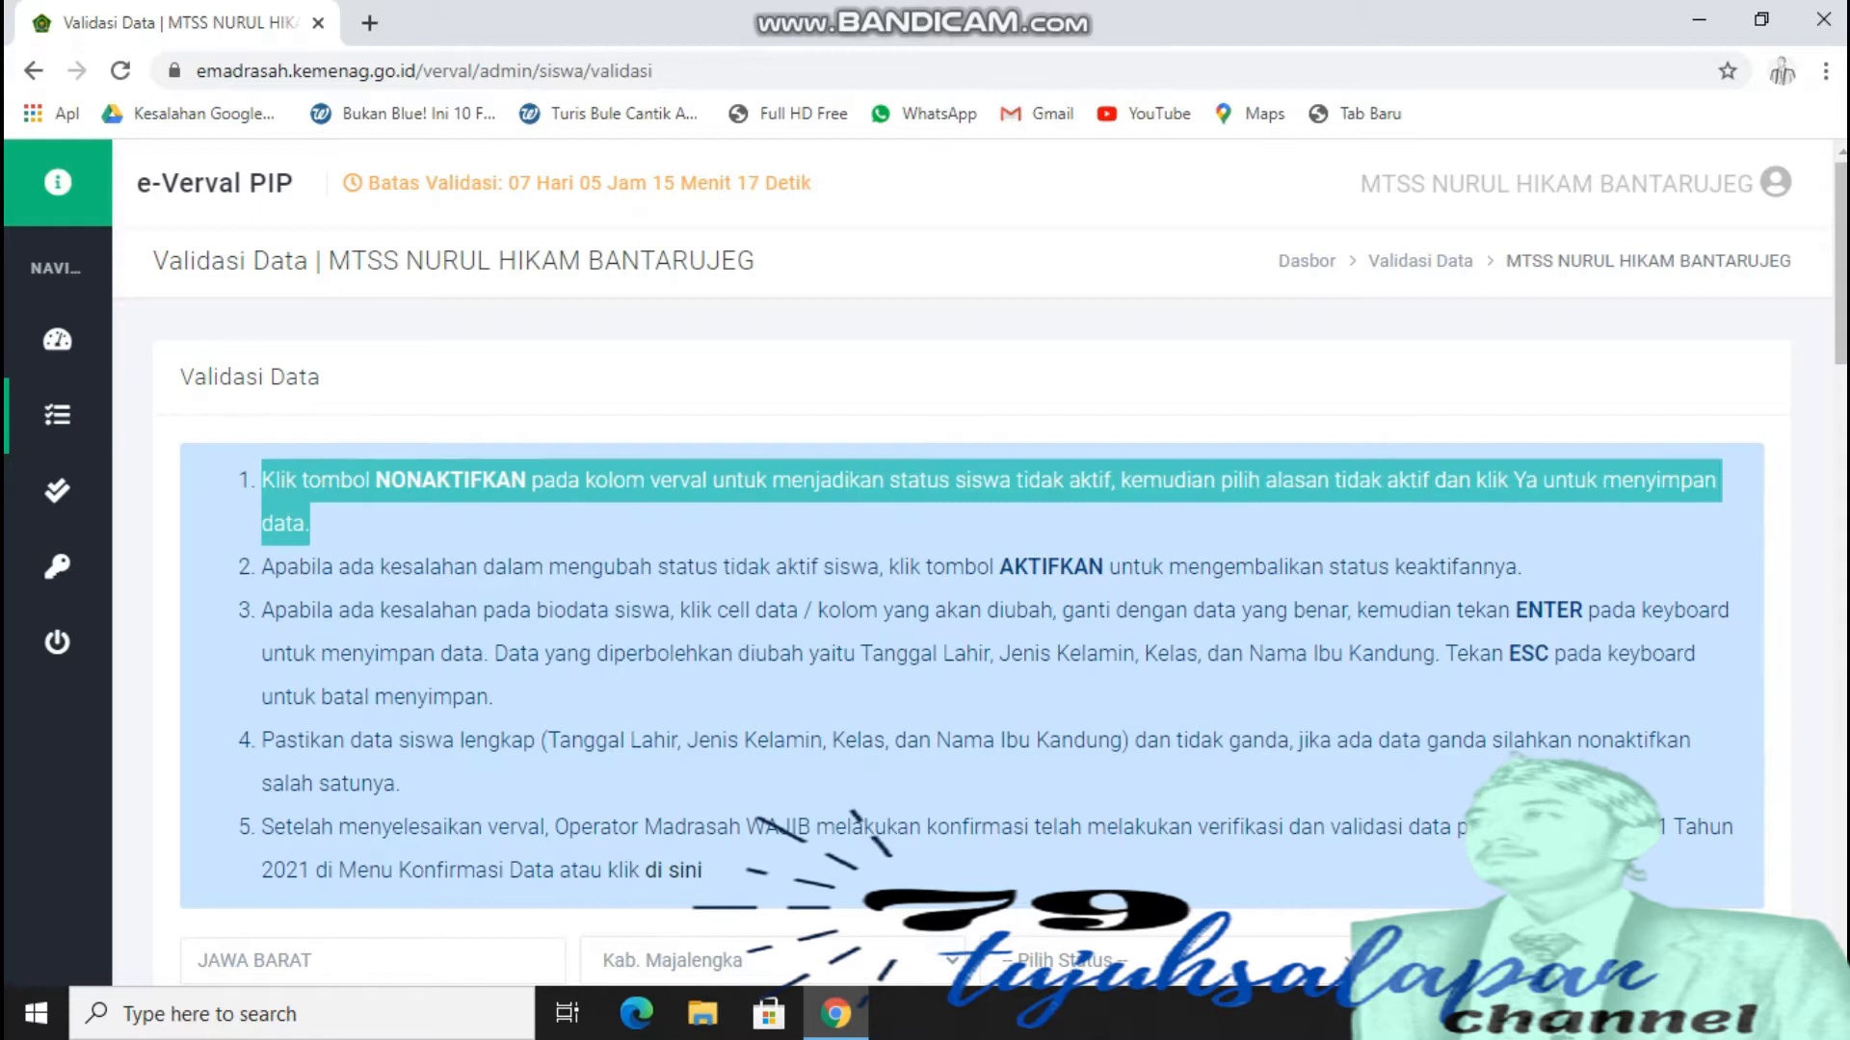
left_click(311, 525)
Step: Review the validation instructions and look through the whole student table from the first record to the last
scroll(974, 597, "down", 3)
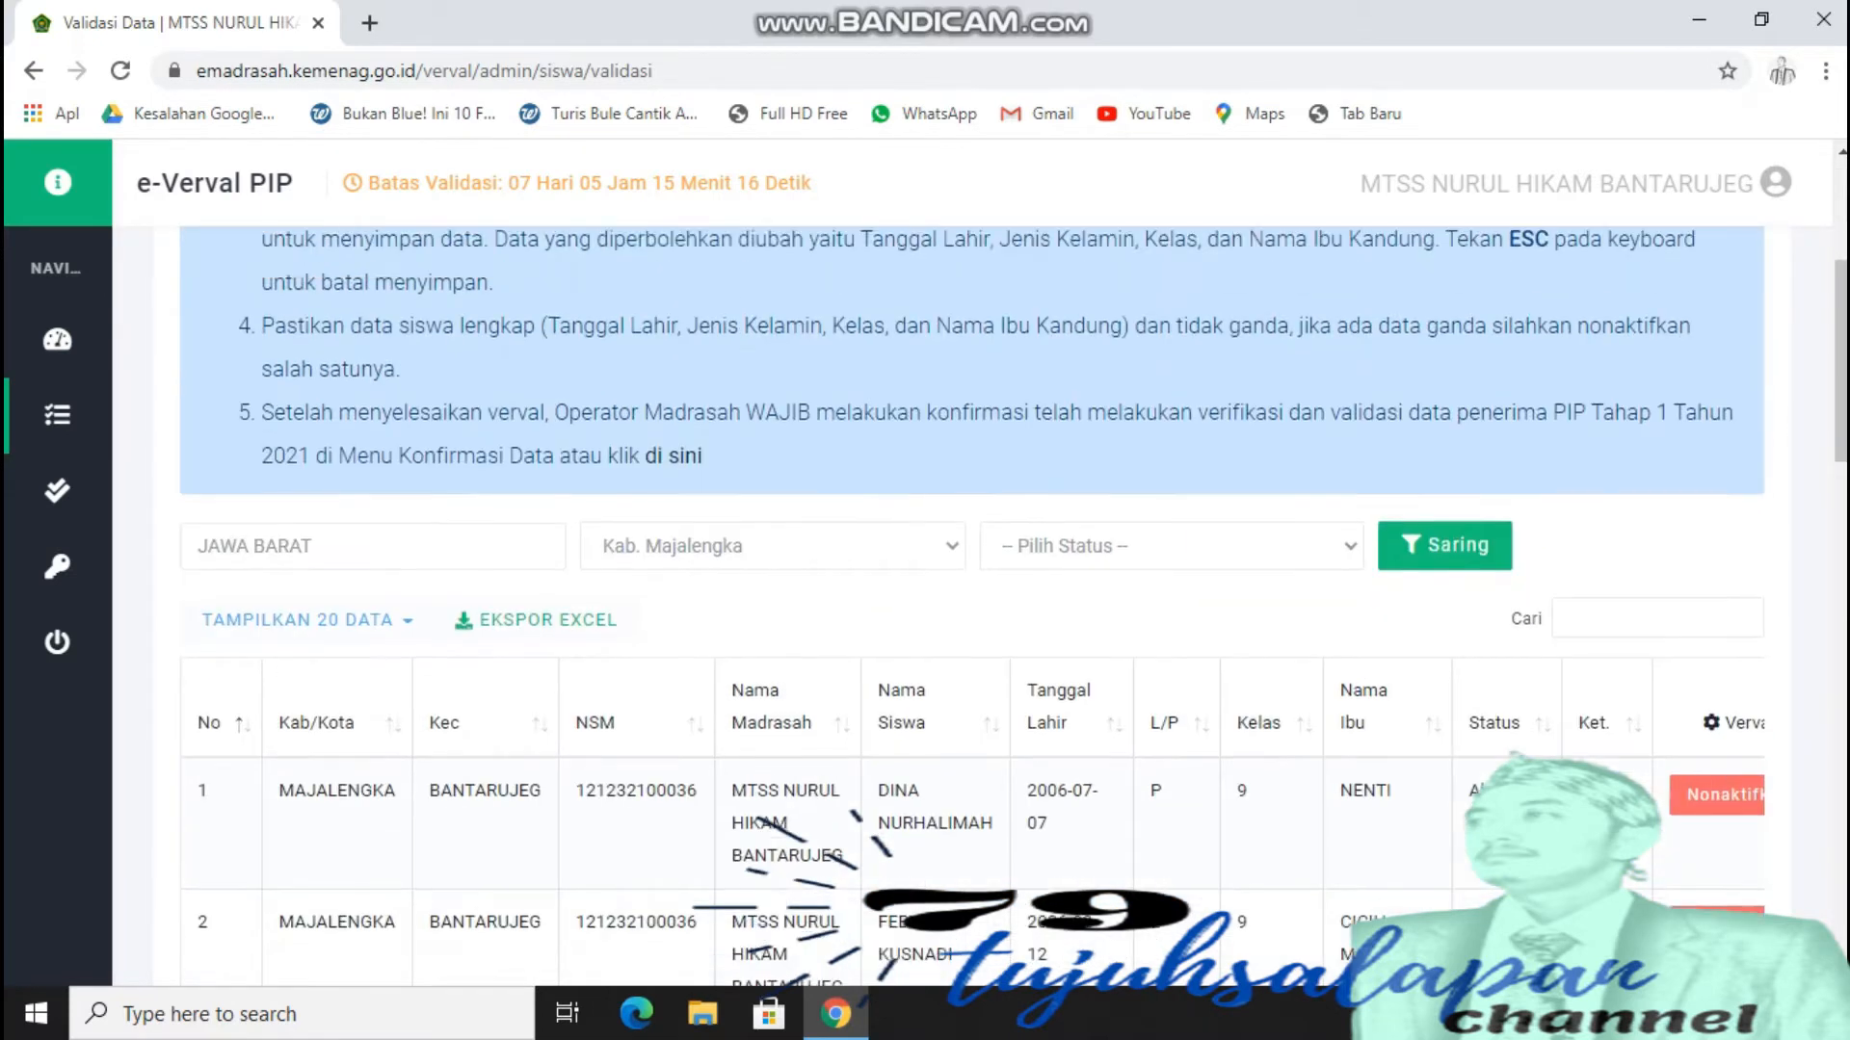
scroll(973, 597, "up", 4)
scroll(973, 597, "down", 14)
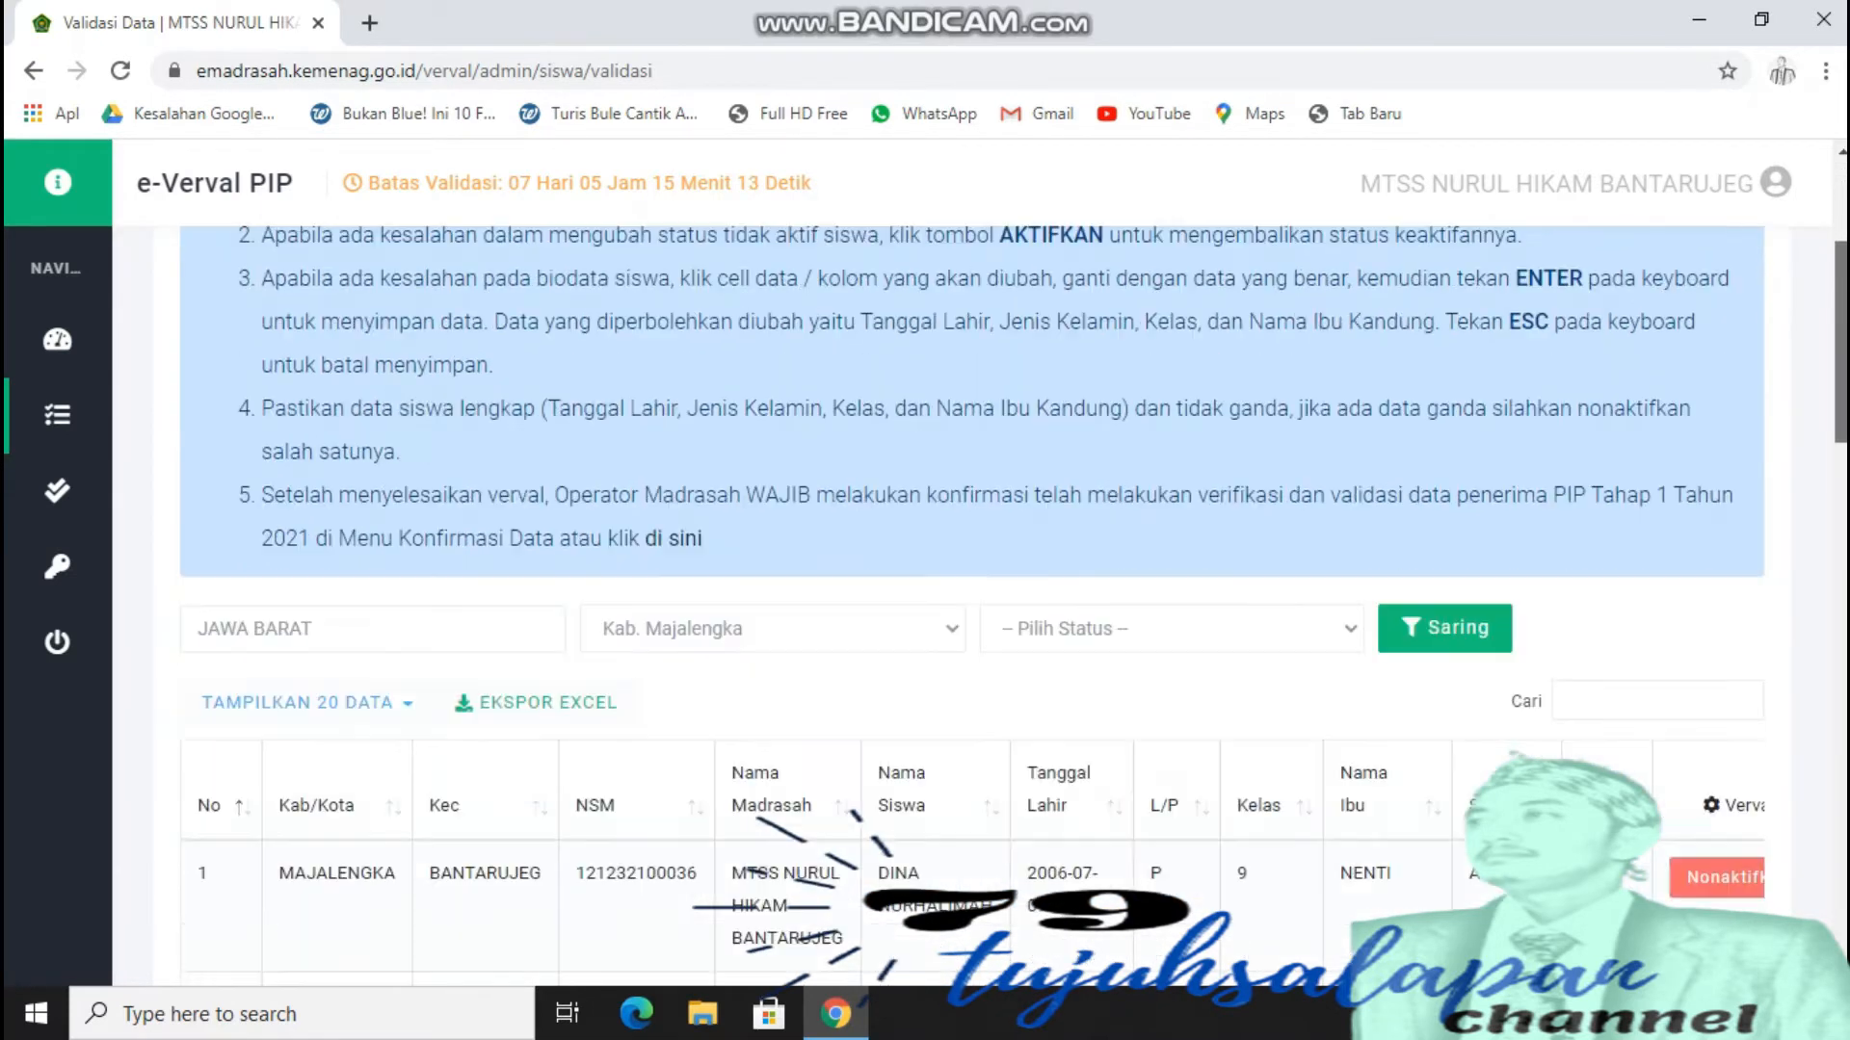
scroll(973, 597, "down", 12)
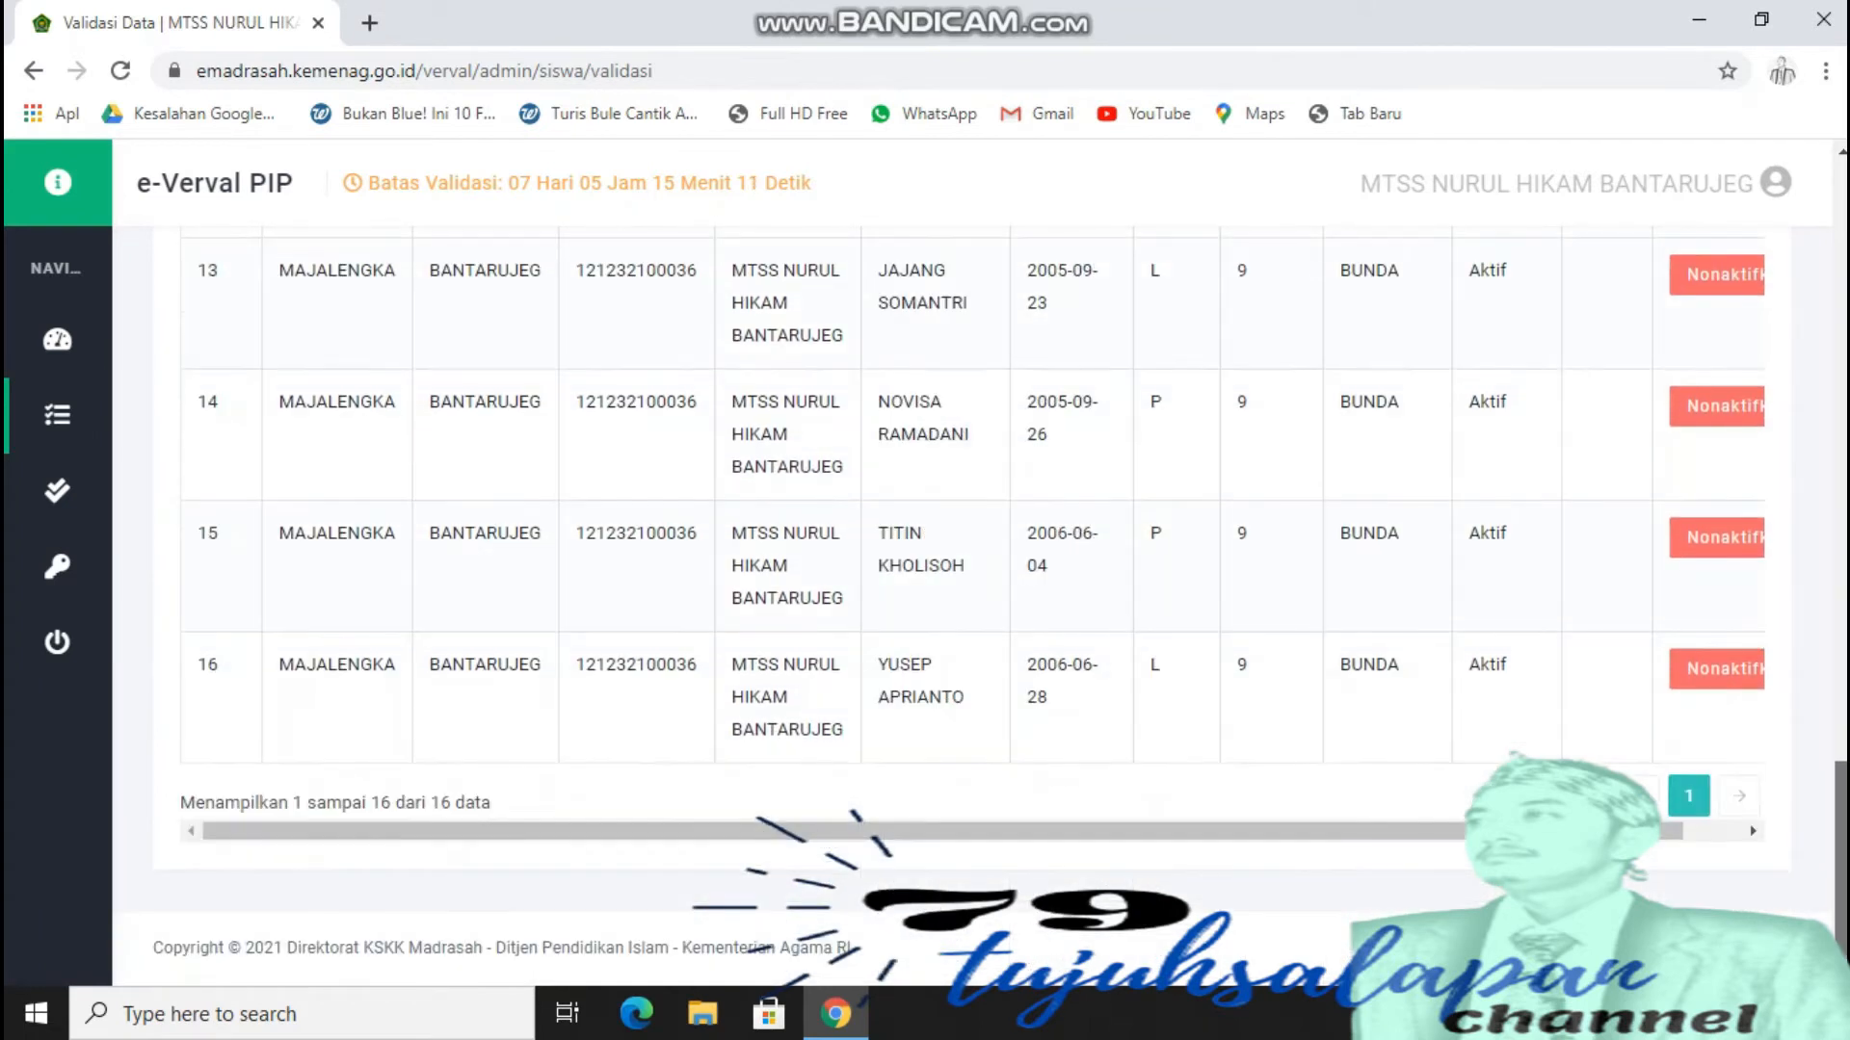
scroll(973, 598, "up", 3)
scroll(973, 597, "up", 16)
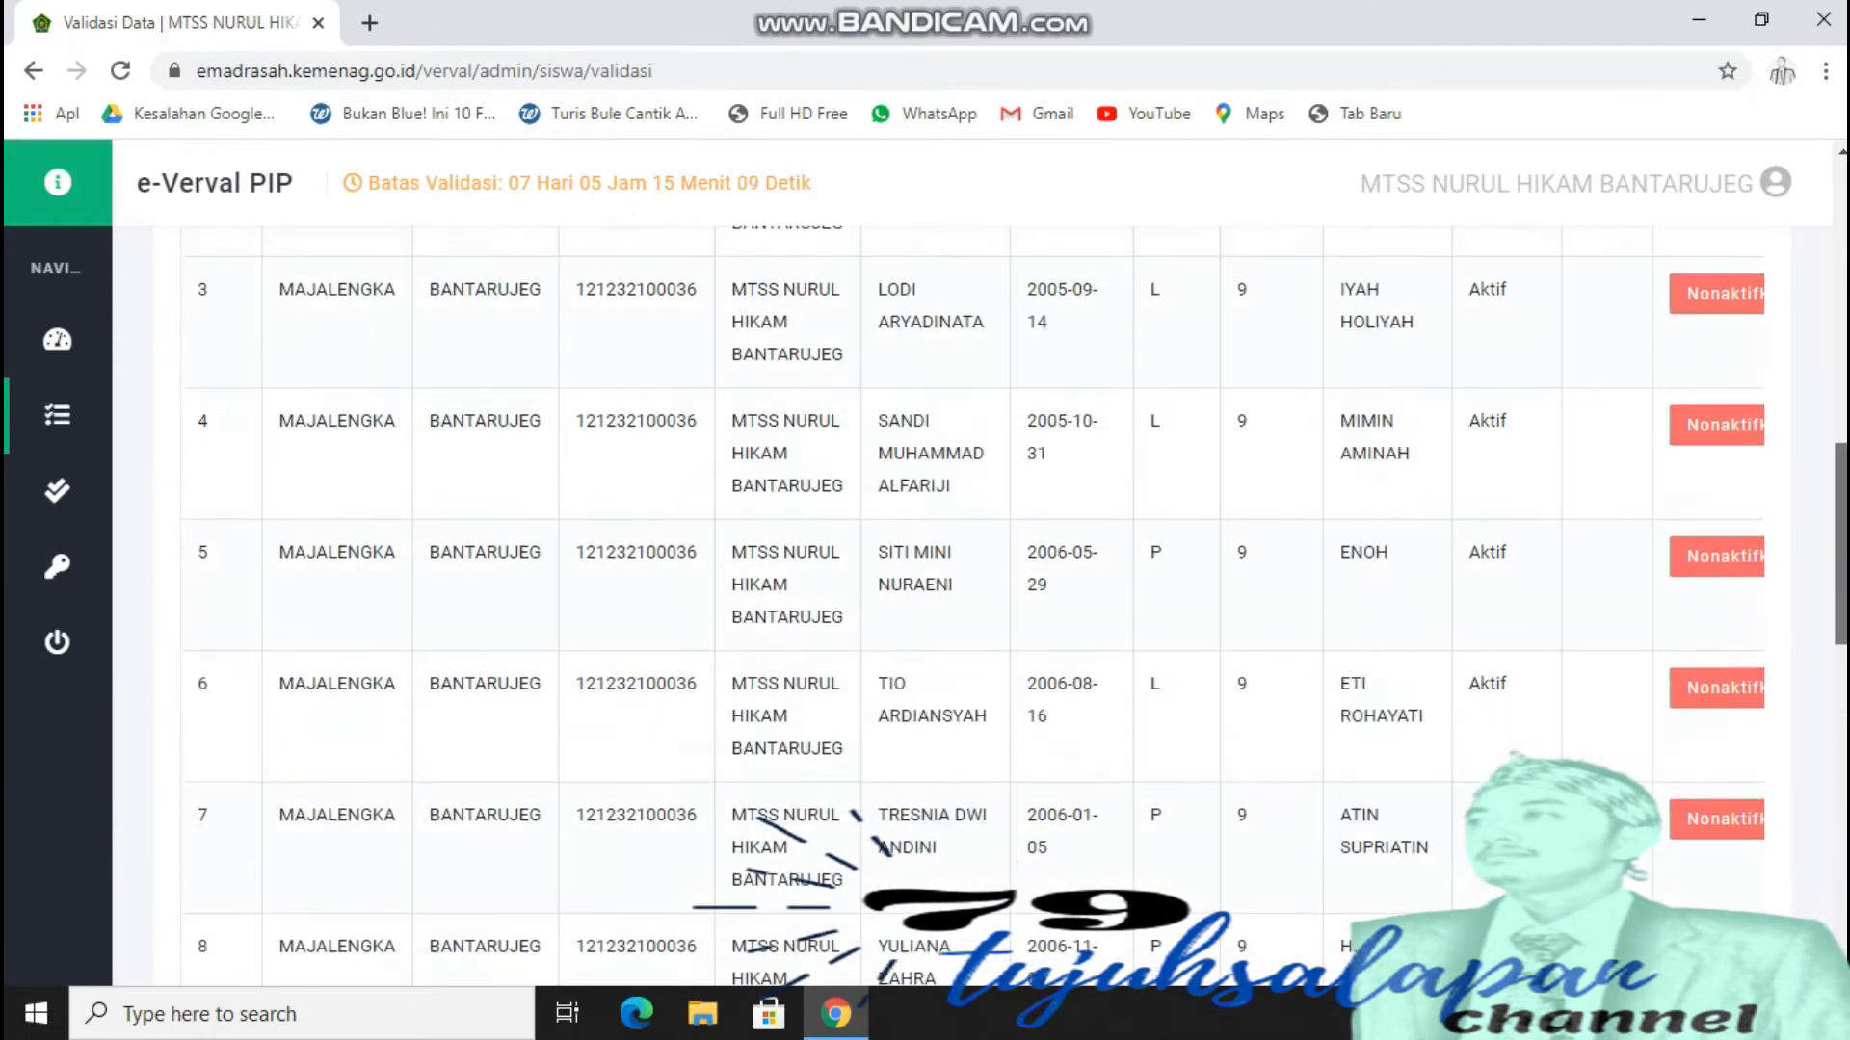
scroll(973, 598, "up", 4)
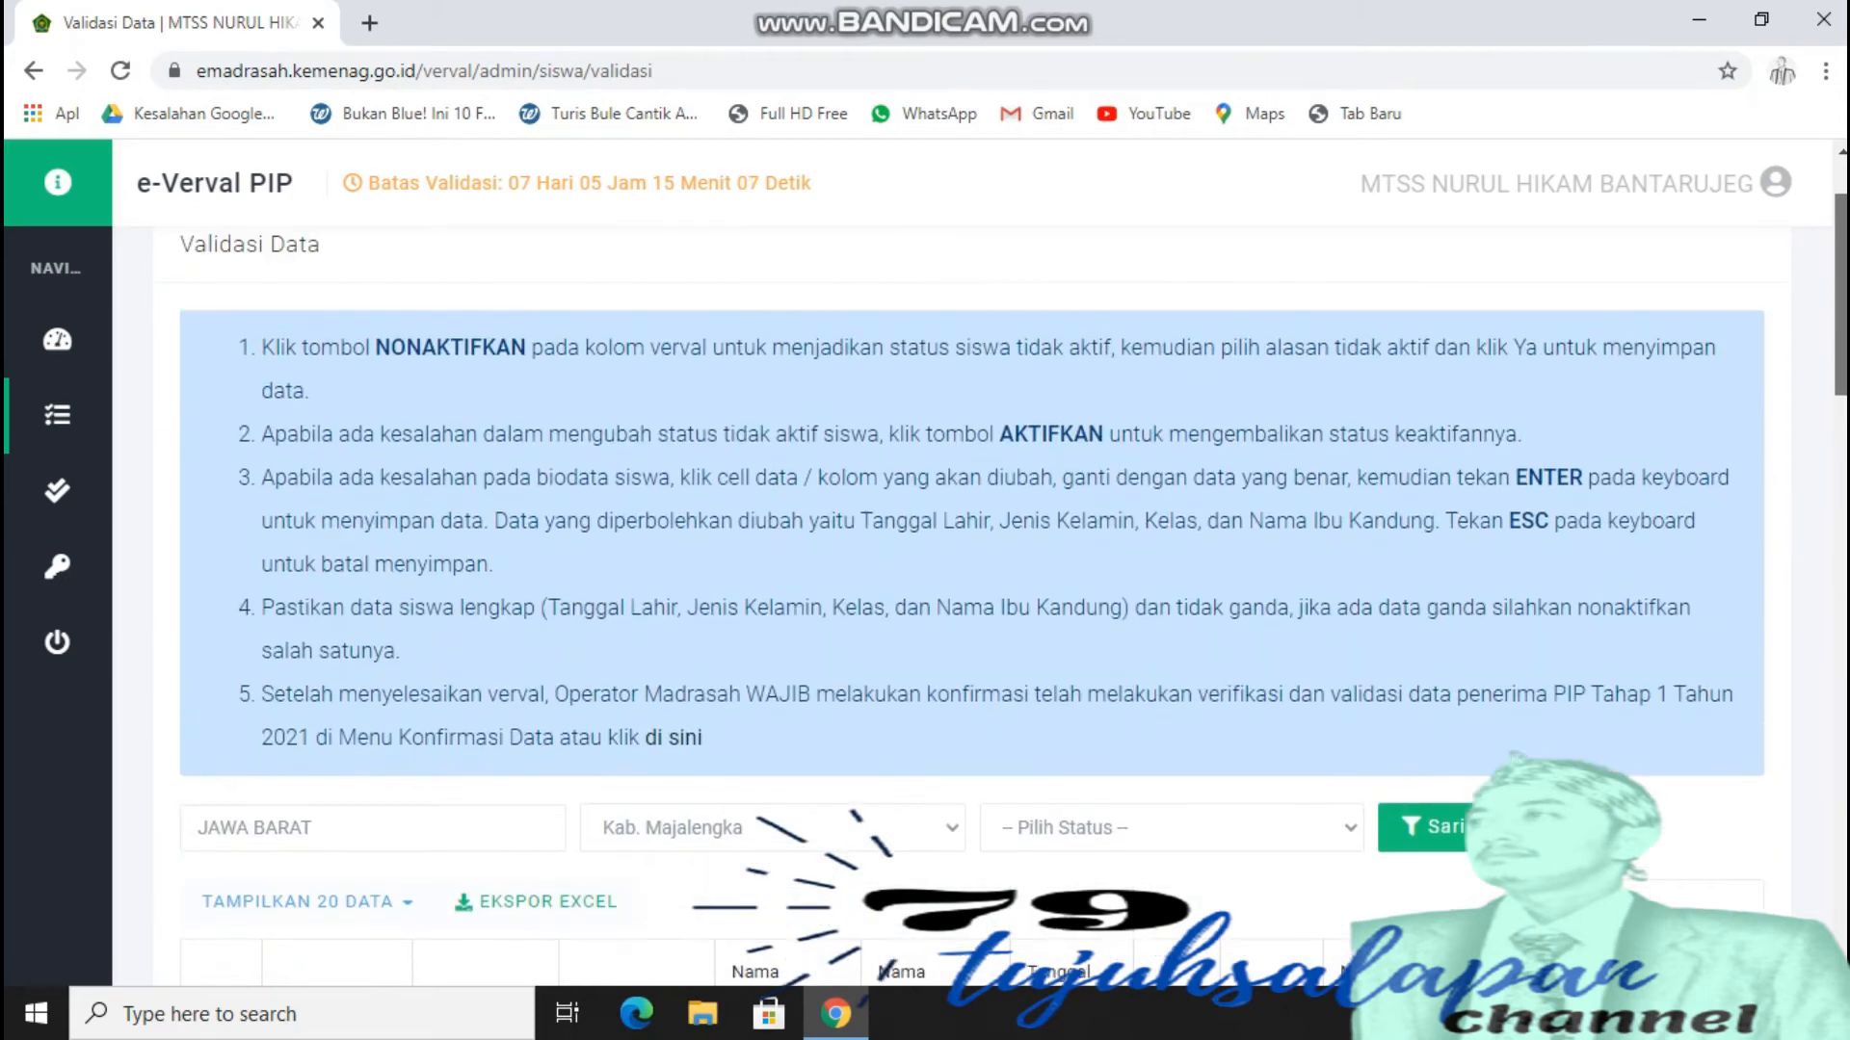
scroll(973, 597, "down", 16)
scroll(973, 598, "down", 6)
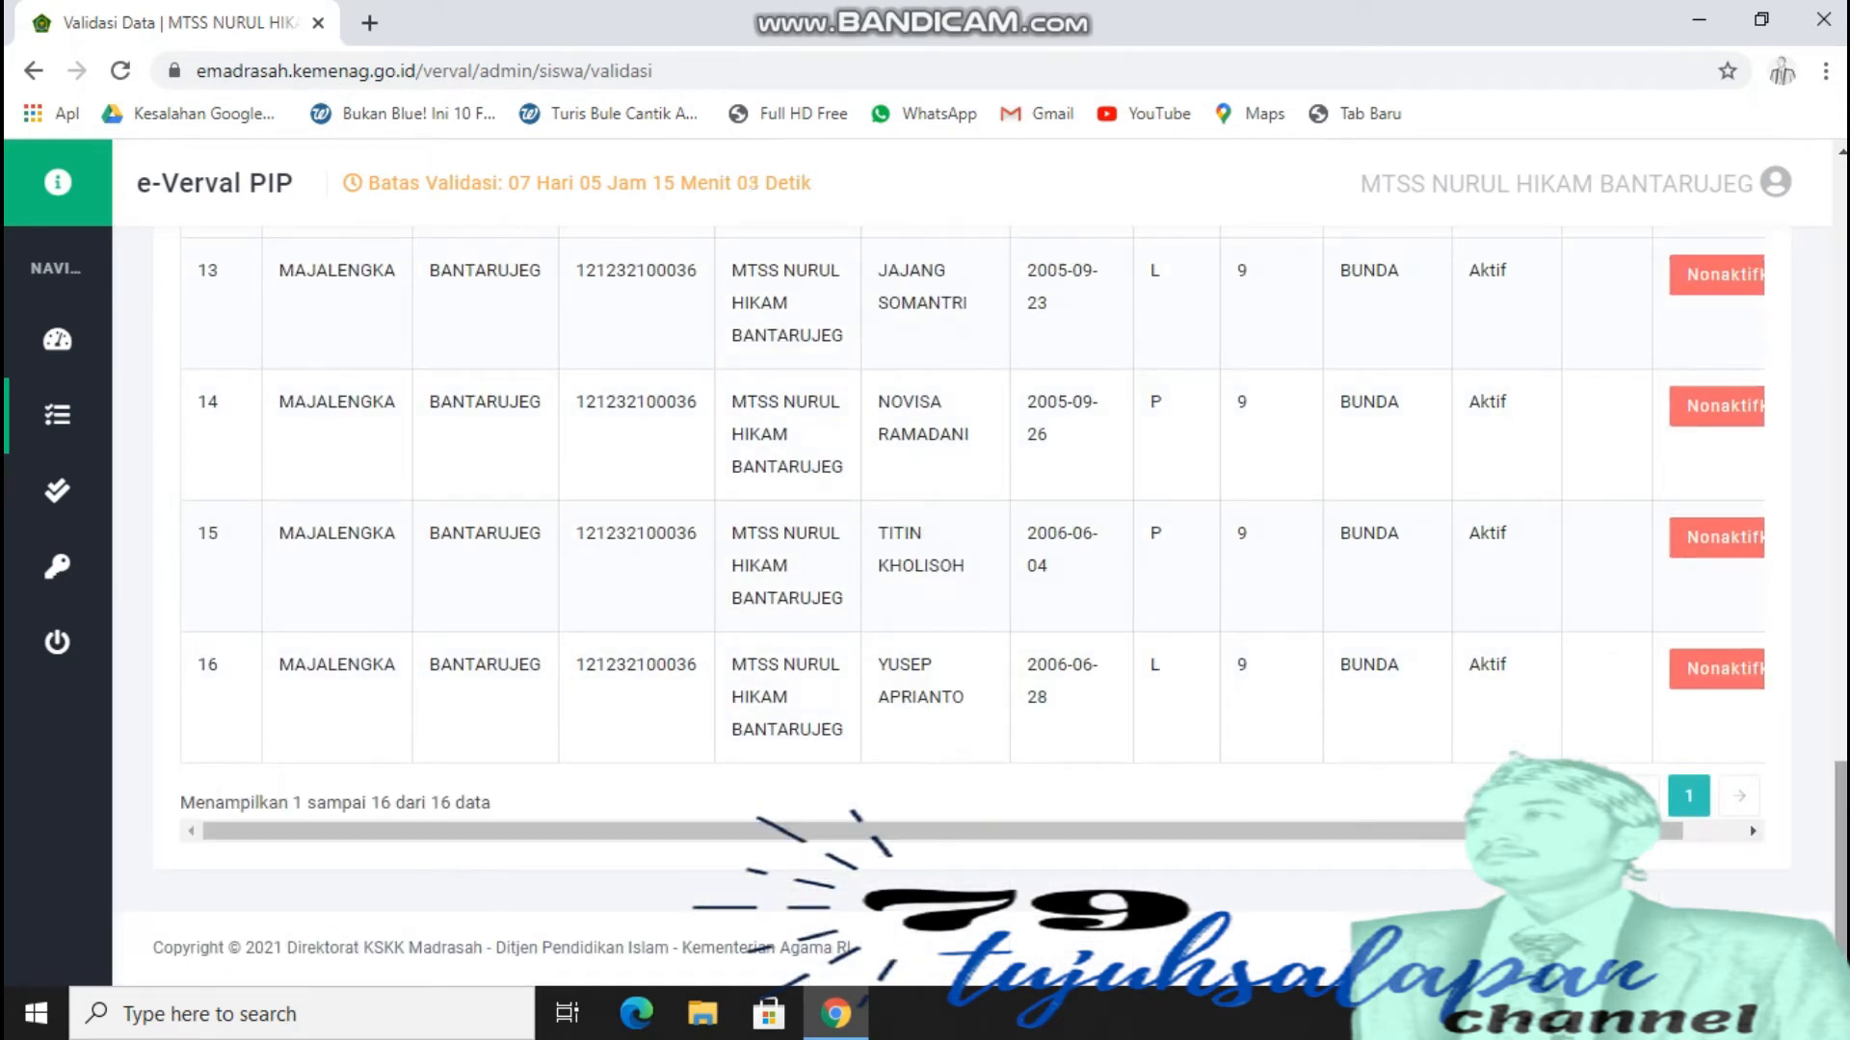
scroll(982, 607, "up", 1)
scroll(963, 597, "up", 3)
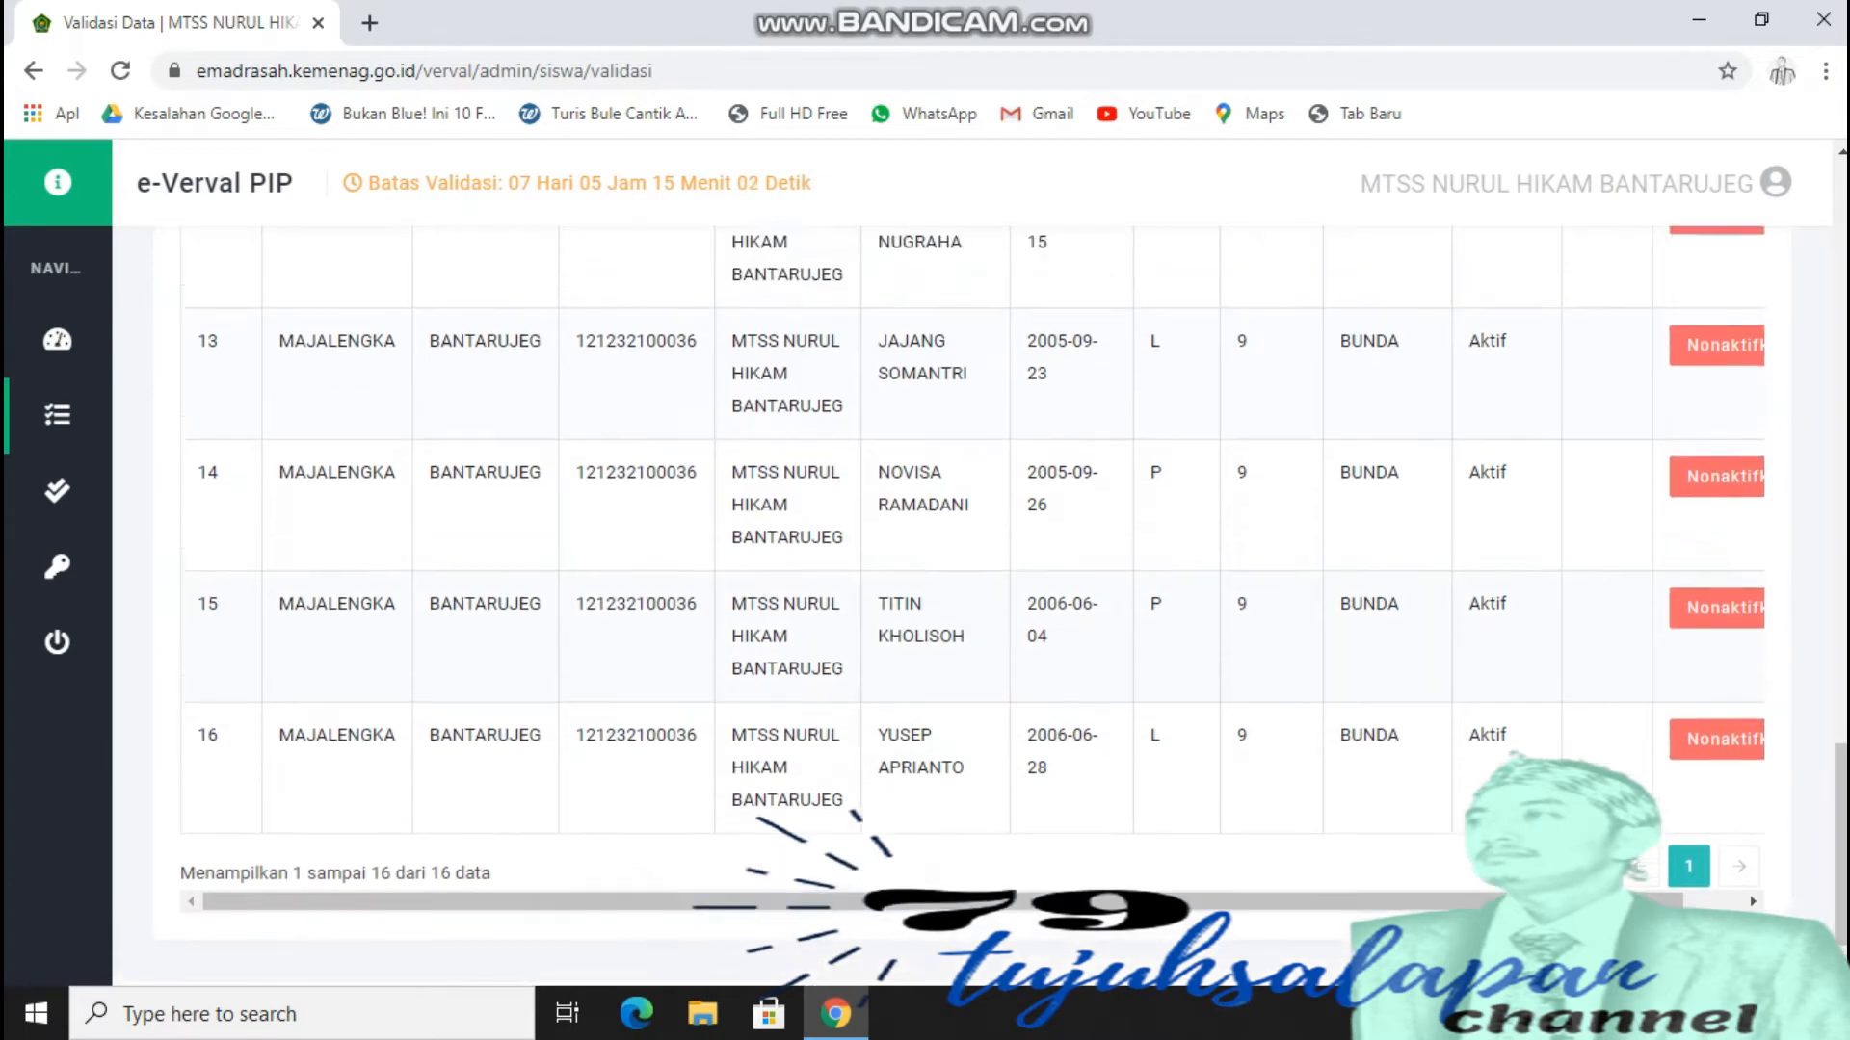
scroll(964, 597, "up", 4)
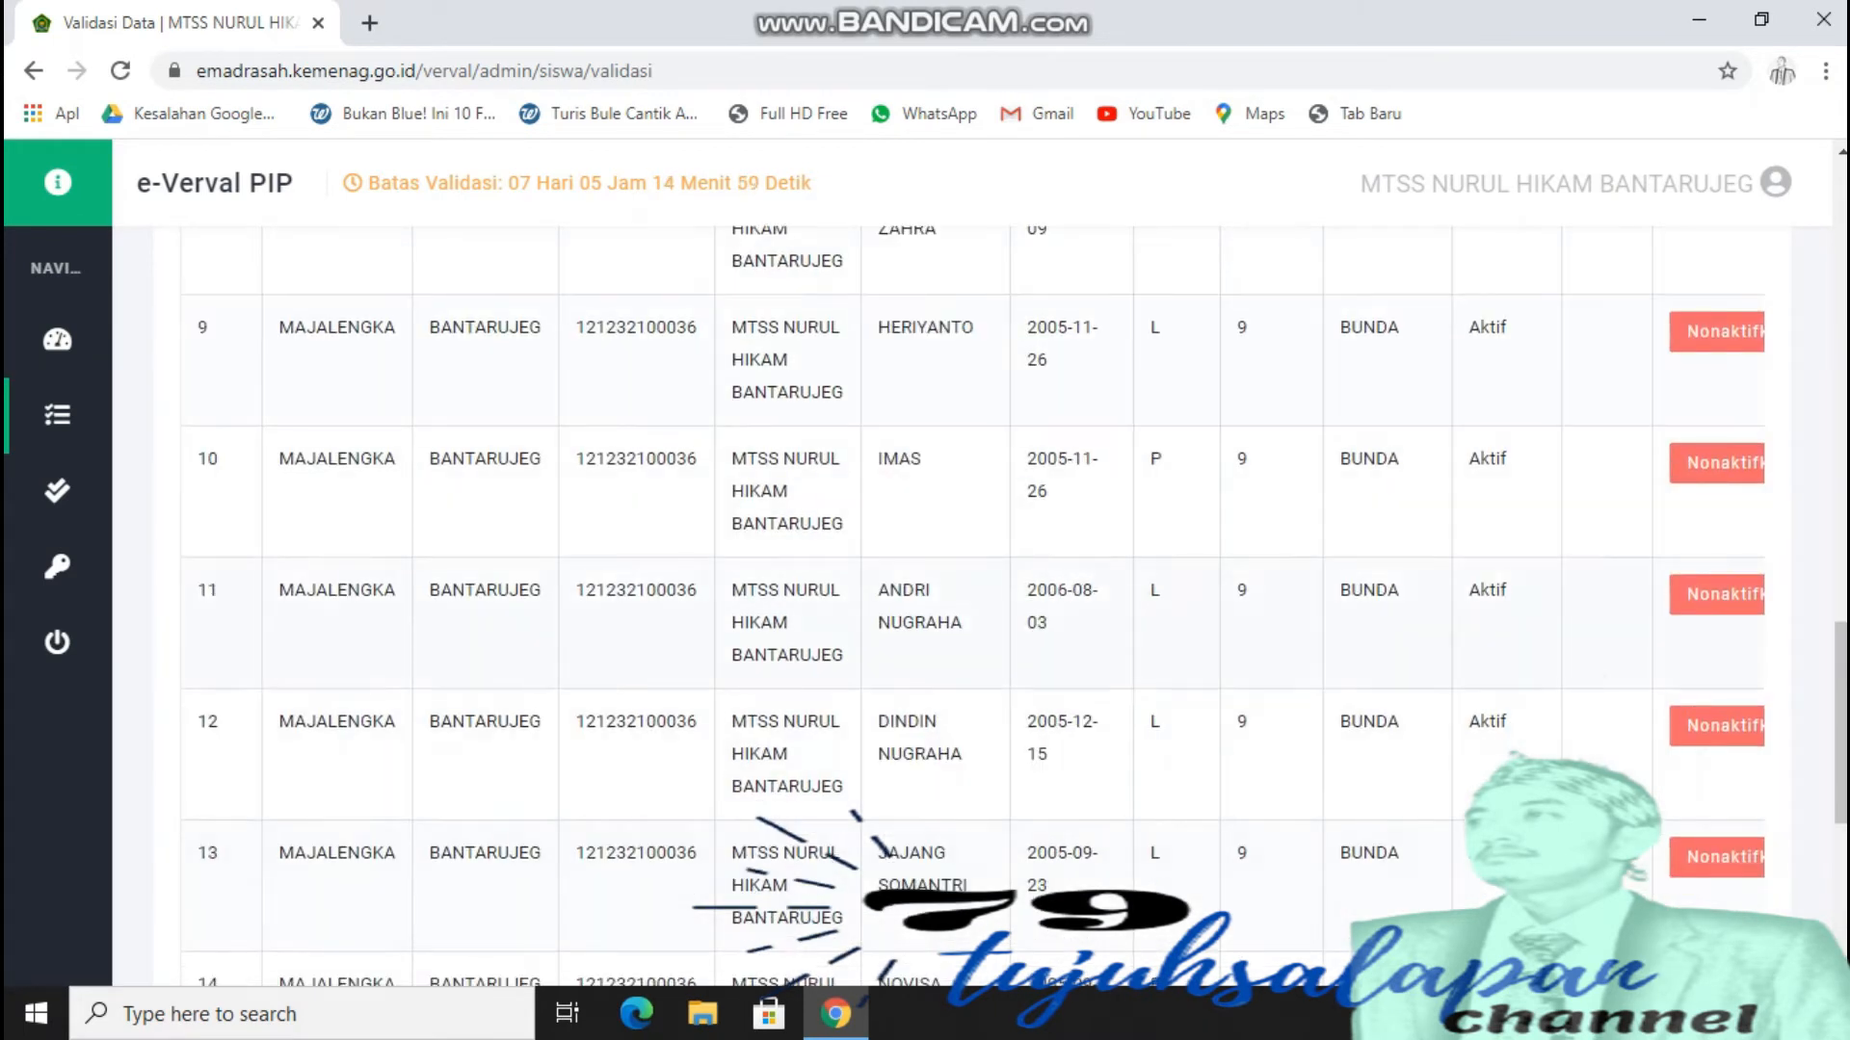
scroll(963, 597, "up", 14)
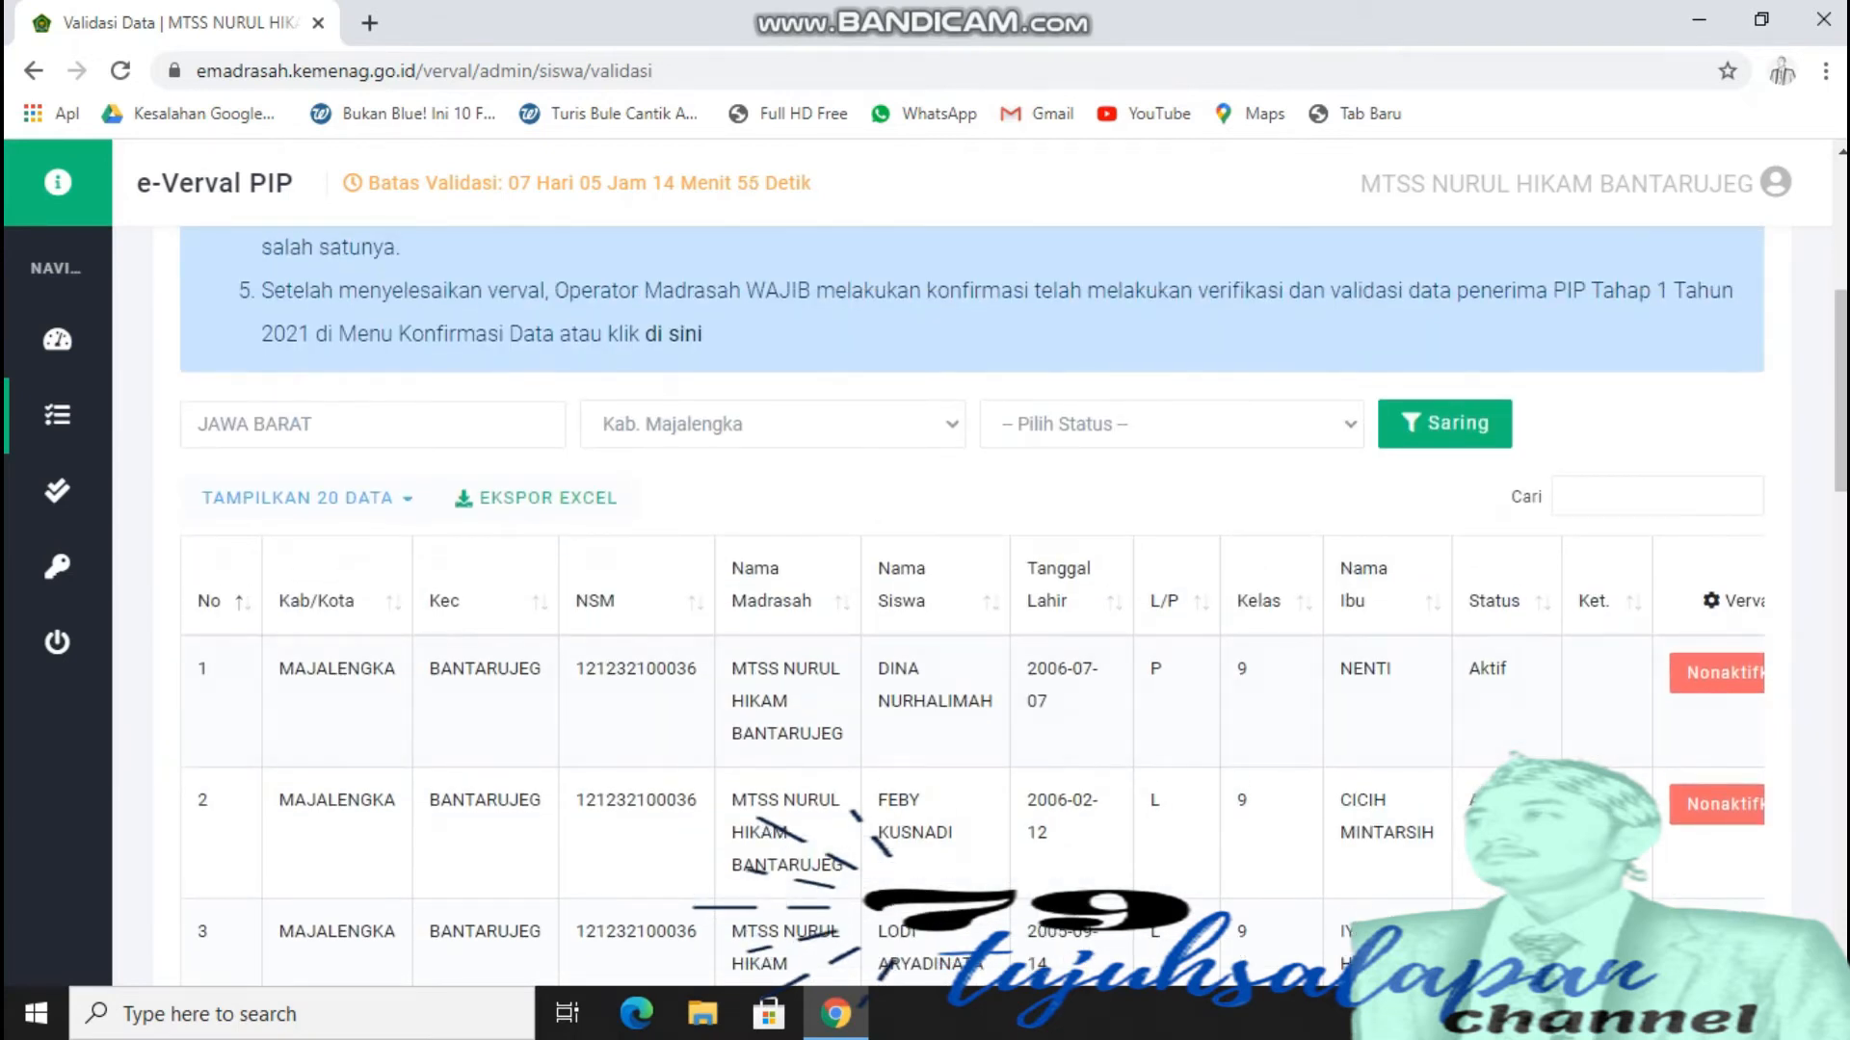
scroll(963, 598, "down", 4)
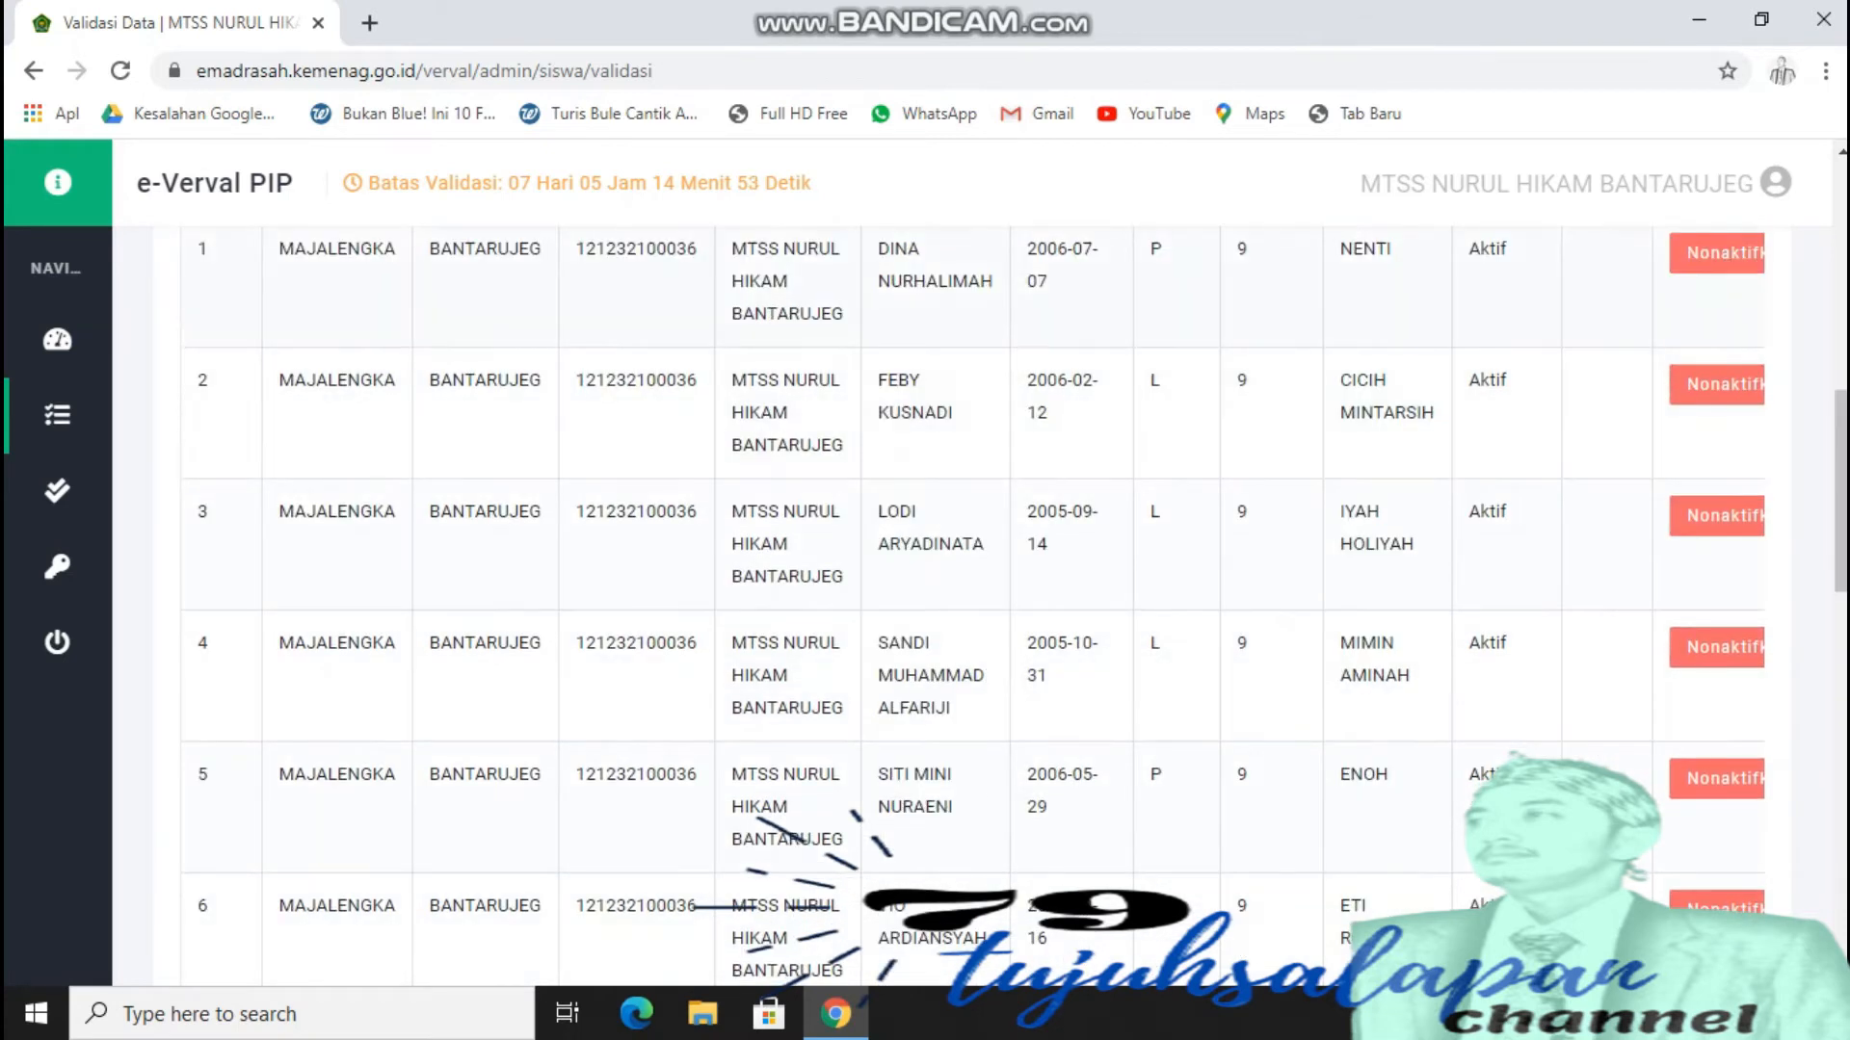
scroll(963, 597, "up", 3)
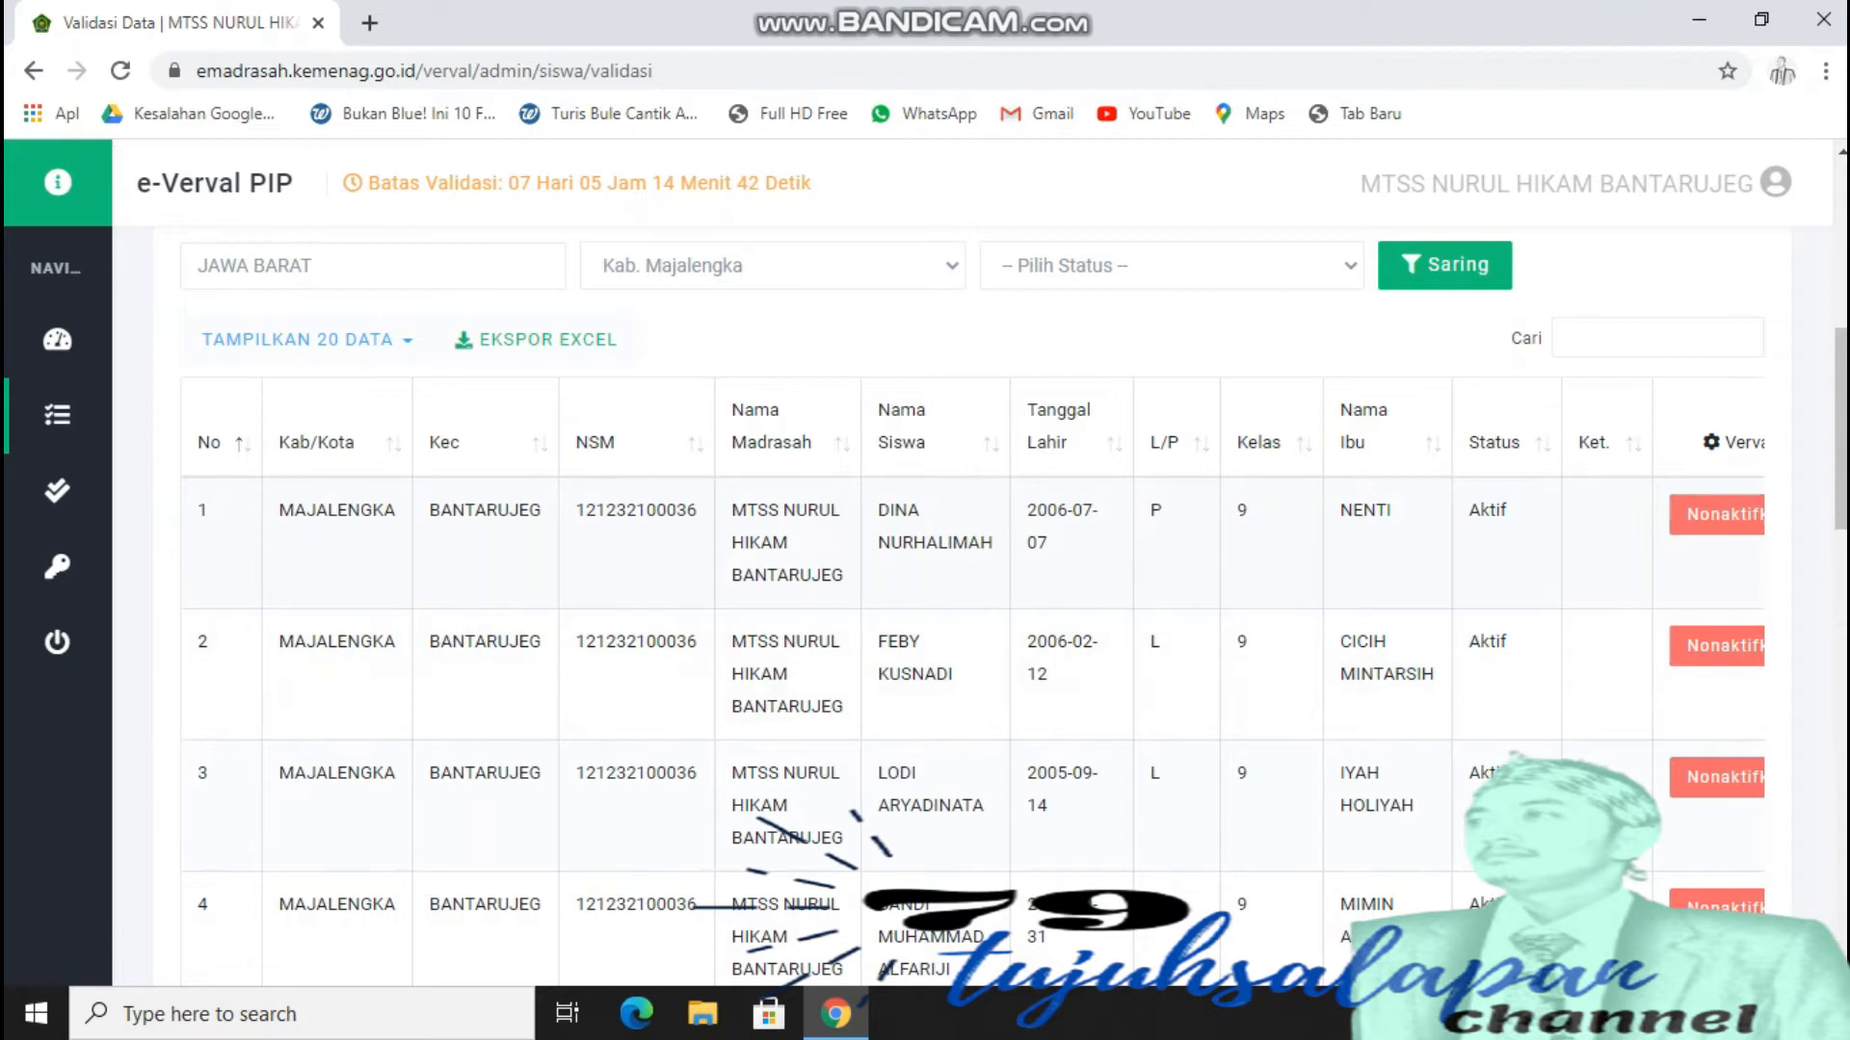
scroll(964, 578, "up", 6)
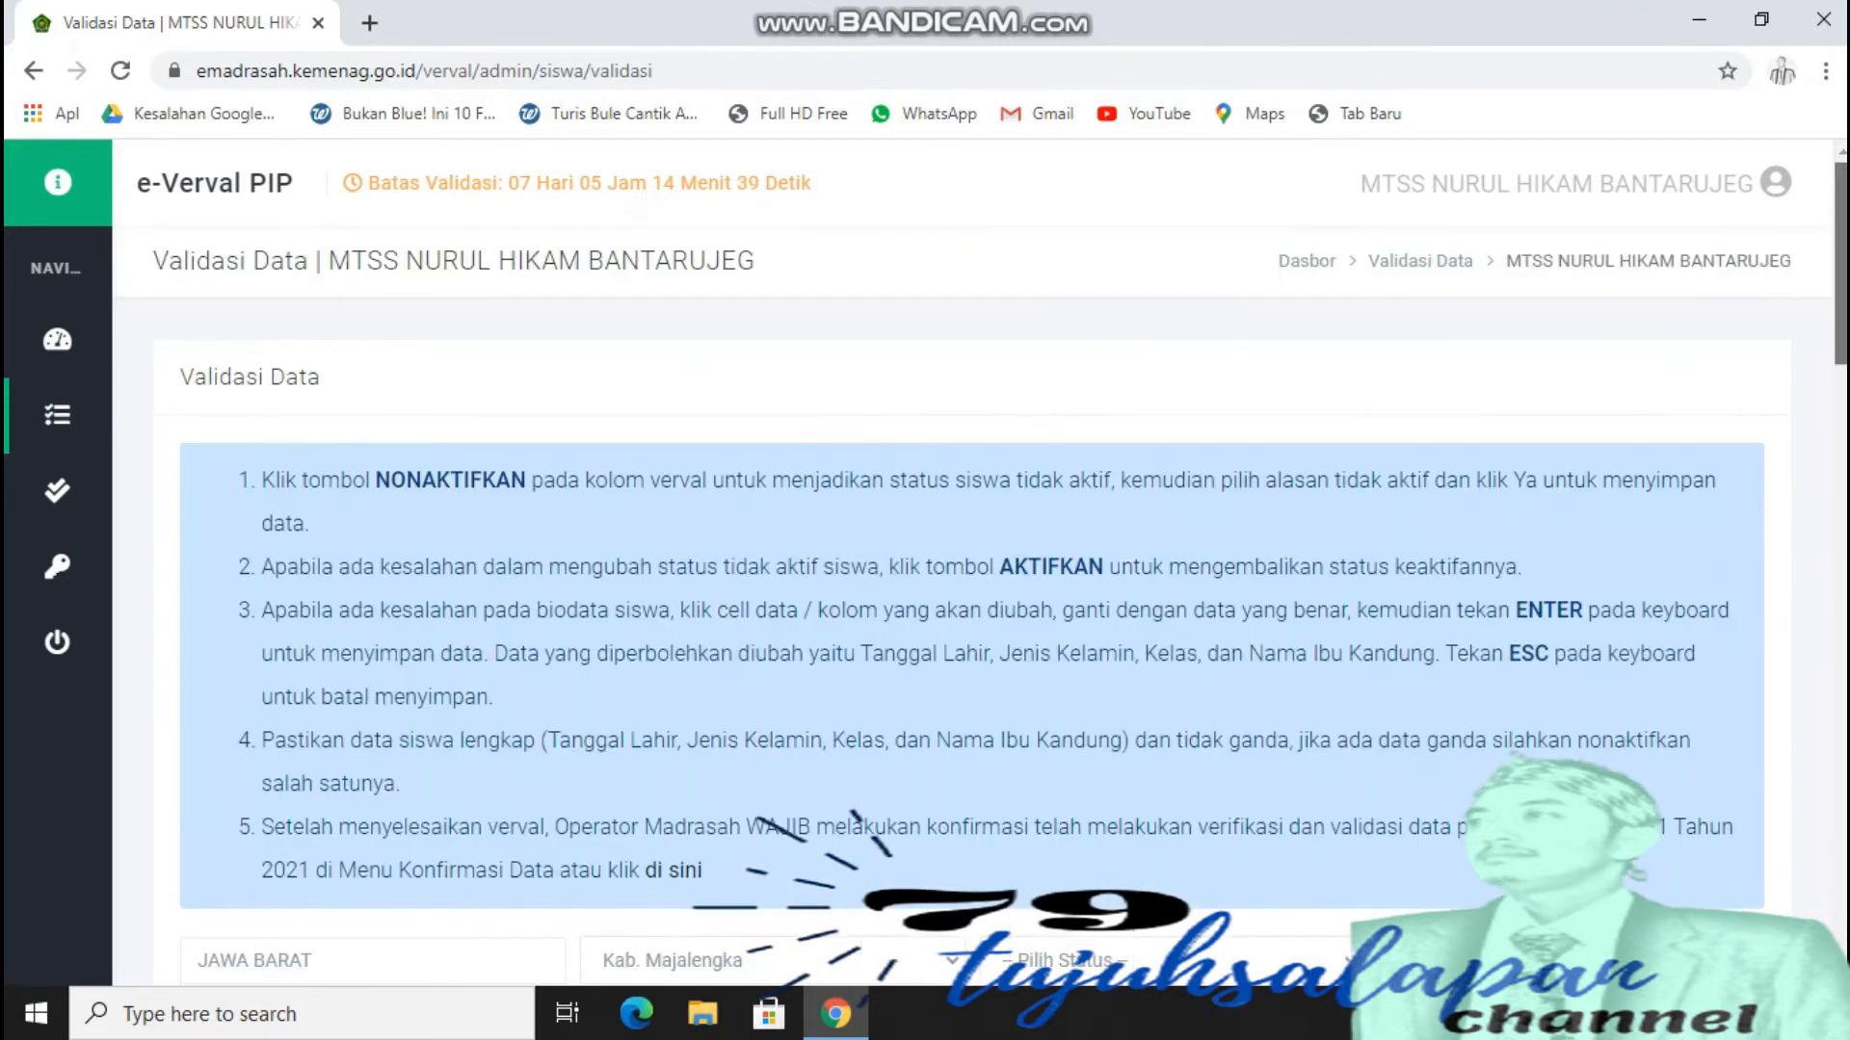
scroll(963, 607, "down", 12)
scroll(964, 607, "up", 7)
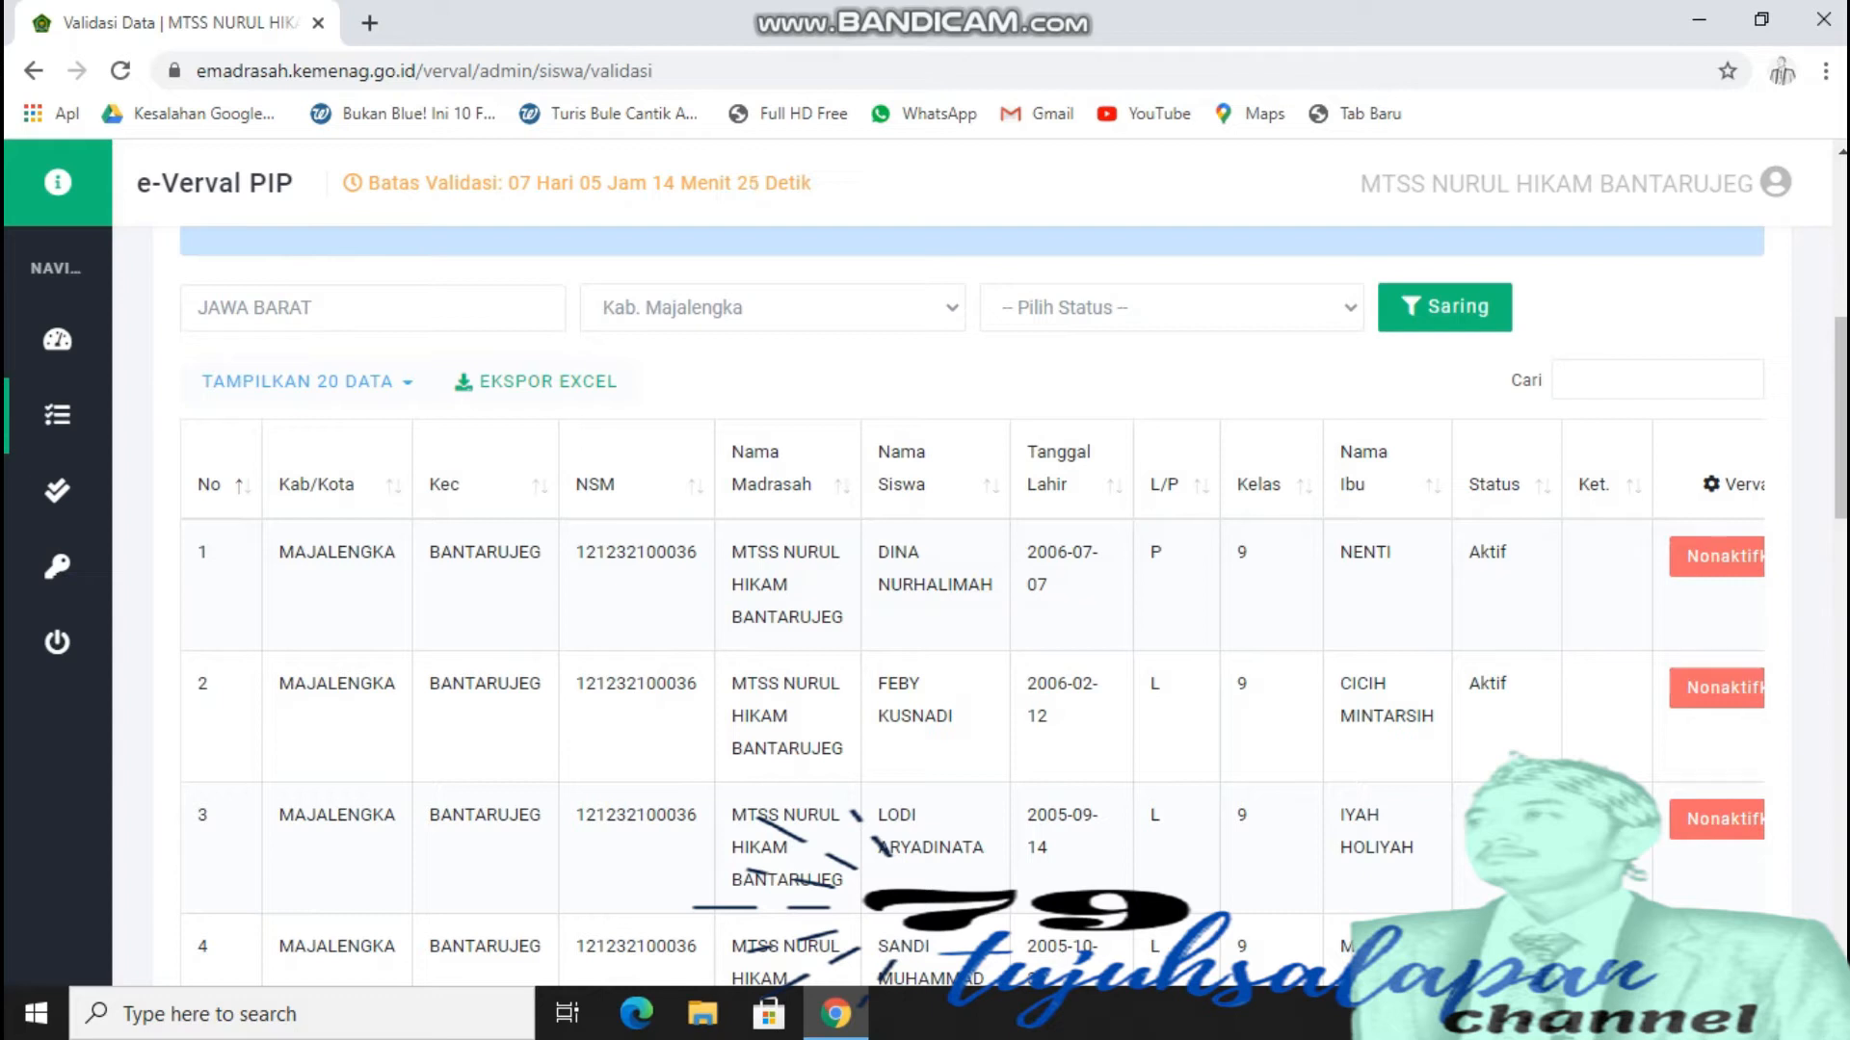
Step: Check the editable mother's name, class and gender cells of the first student, keeping the gender as P
left_click(1377, 559)
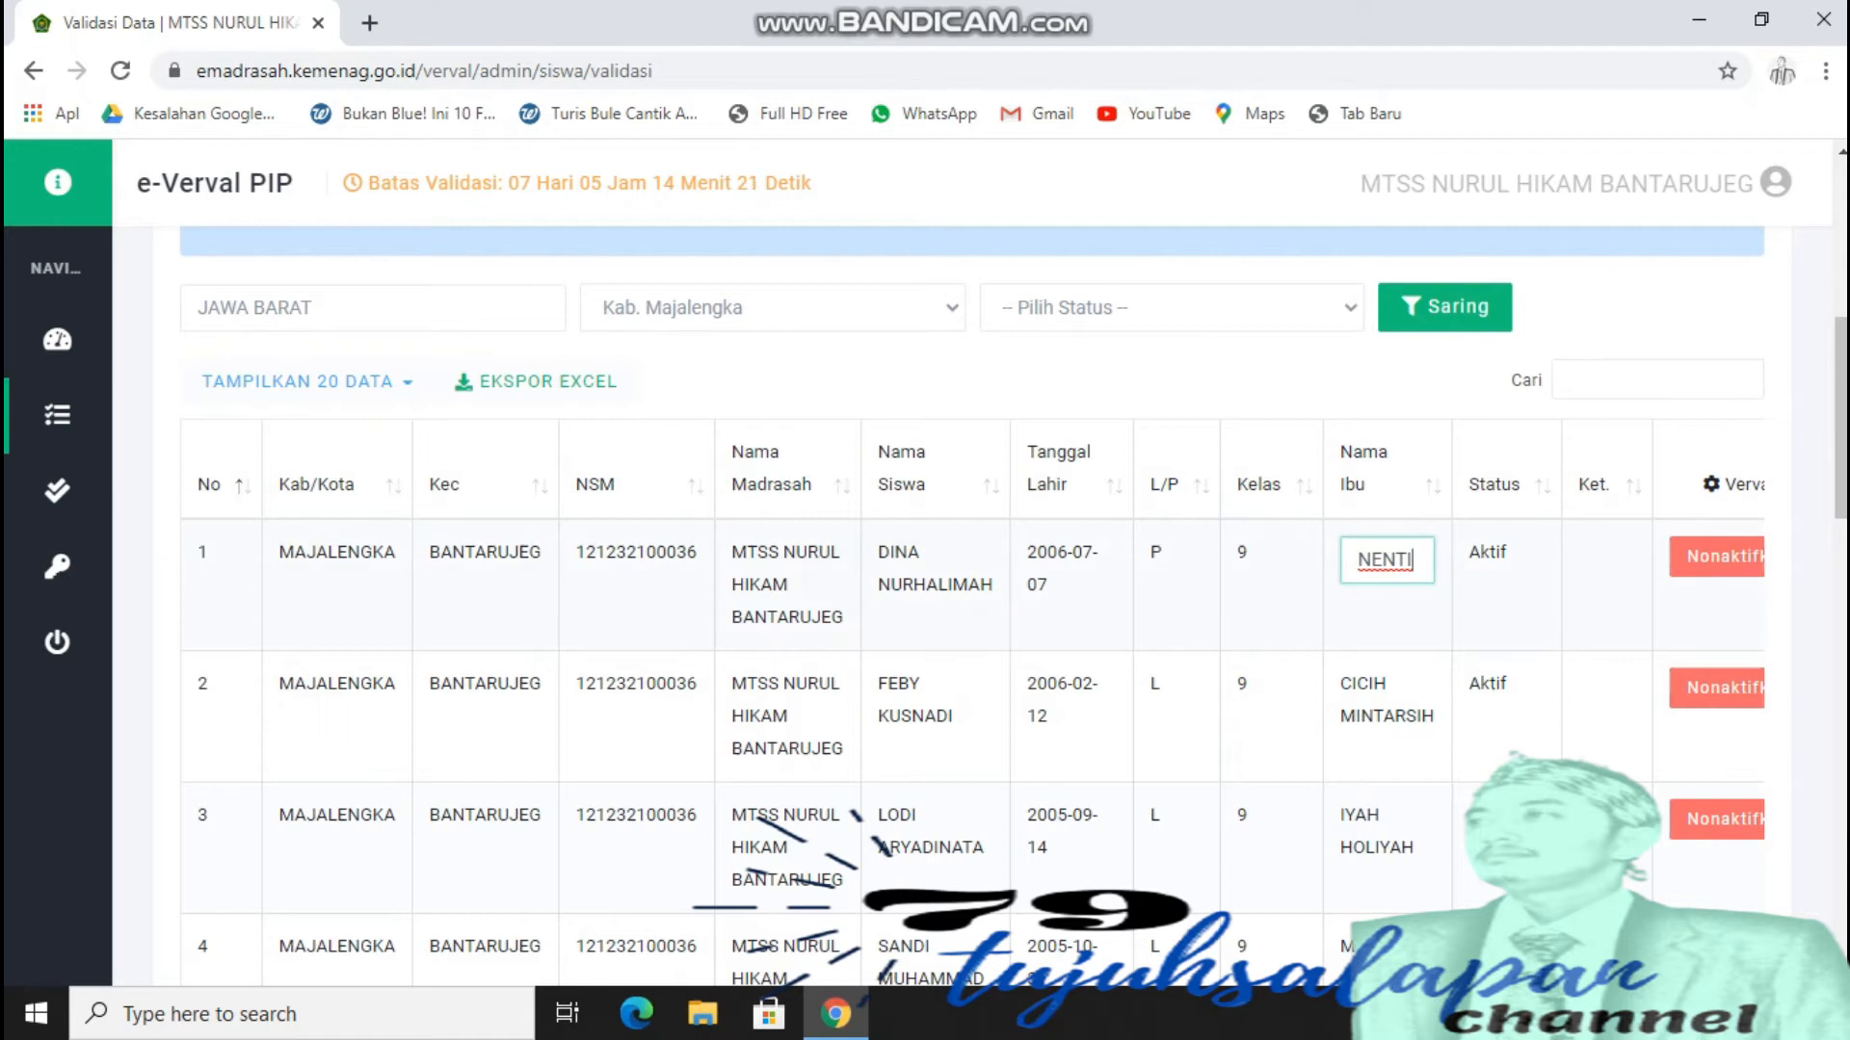
left_click(1270, 559)
left_click(1170, 559)
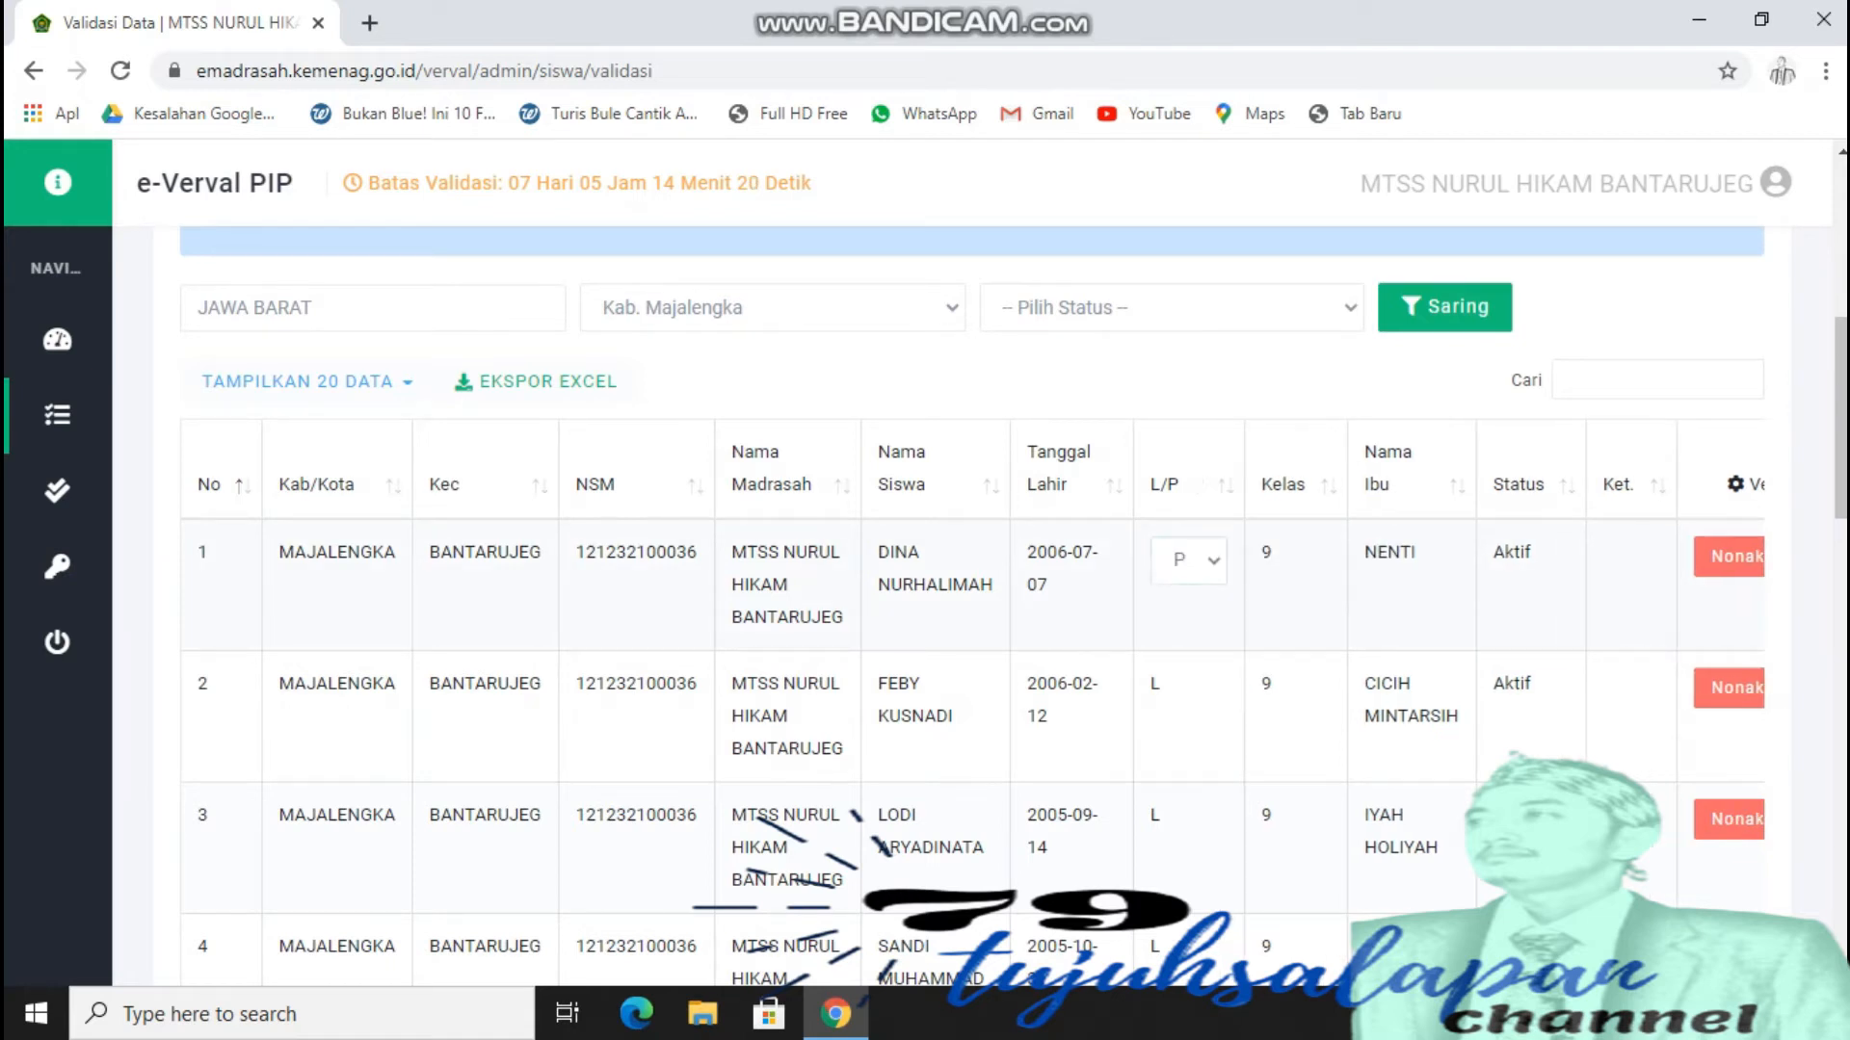
left_click(1189, 561)
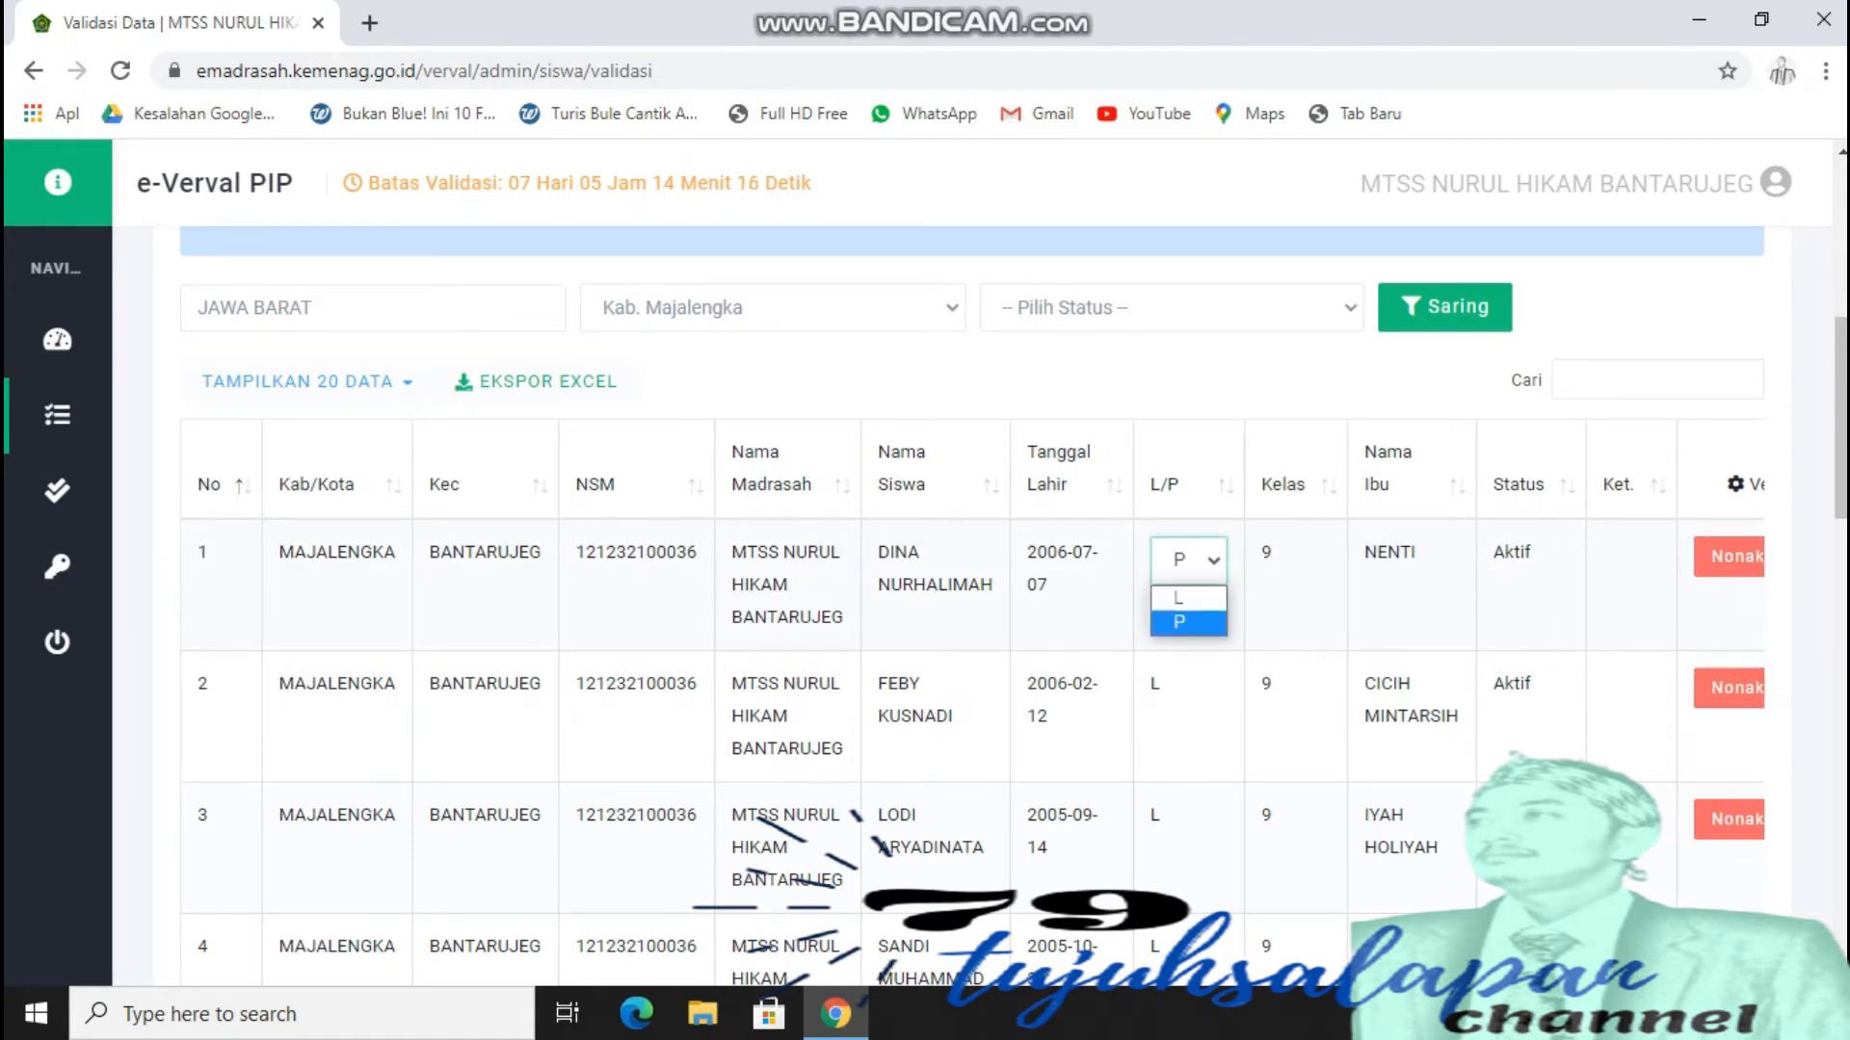
left_click(1189, 622)
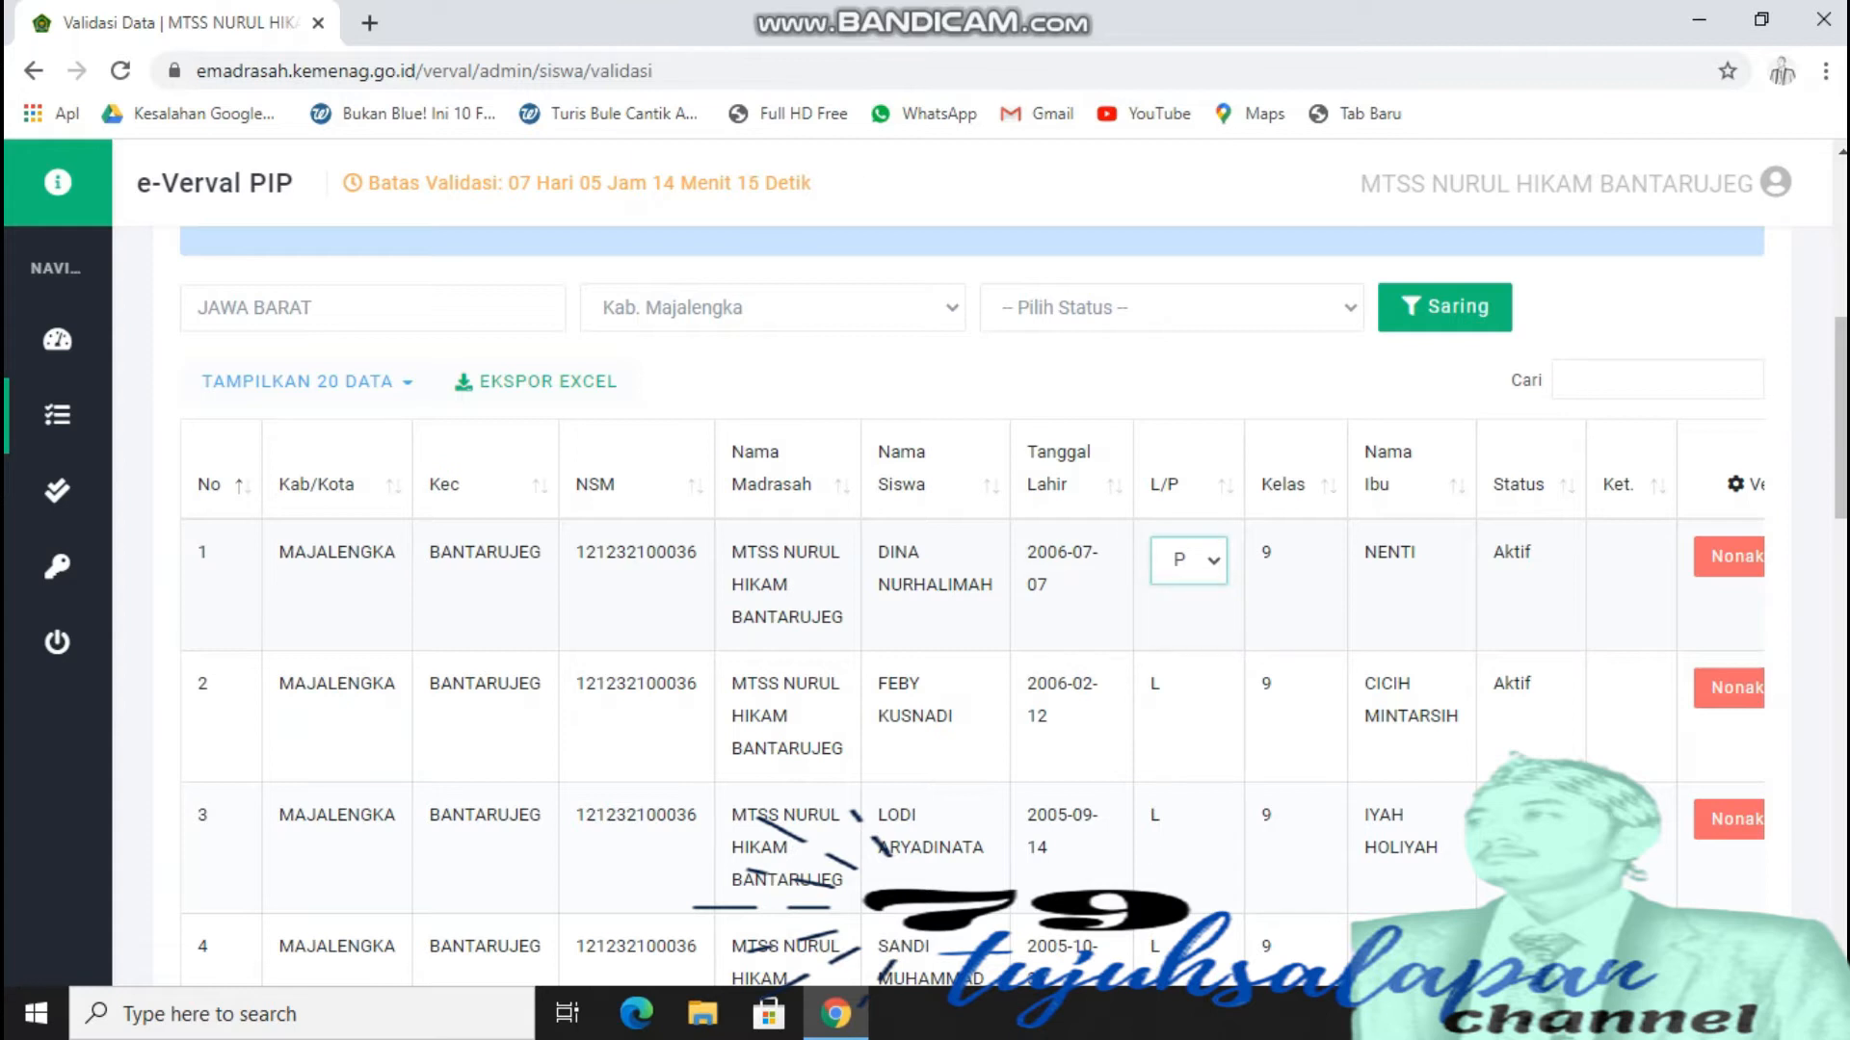
left_click(1189, 561)
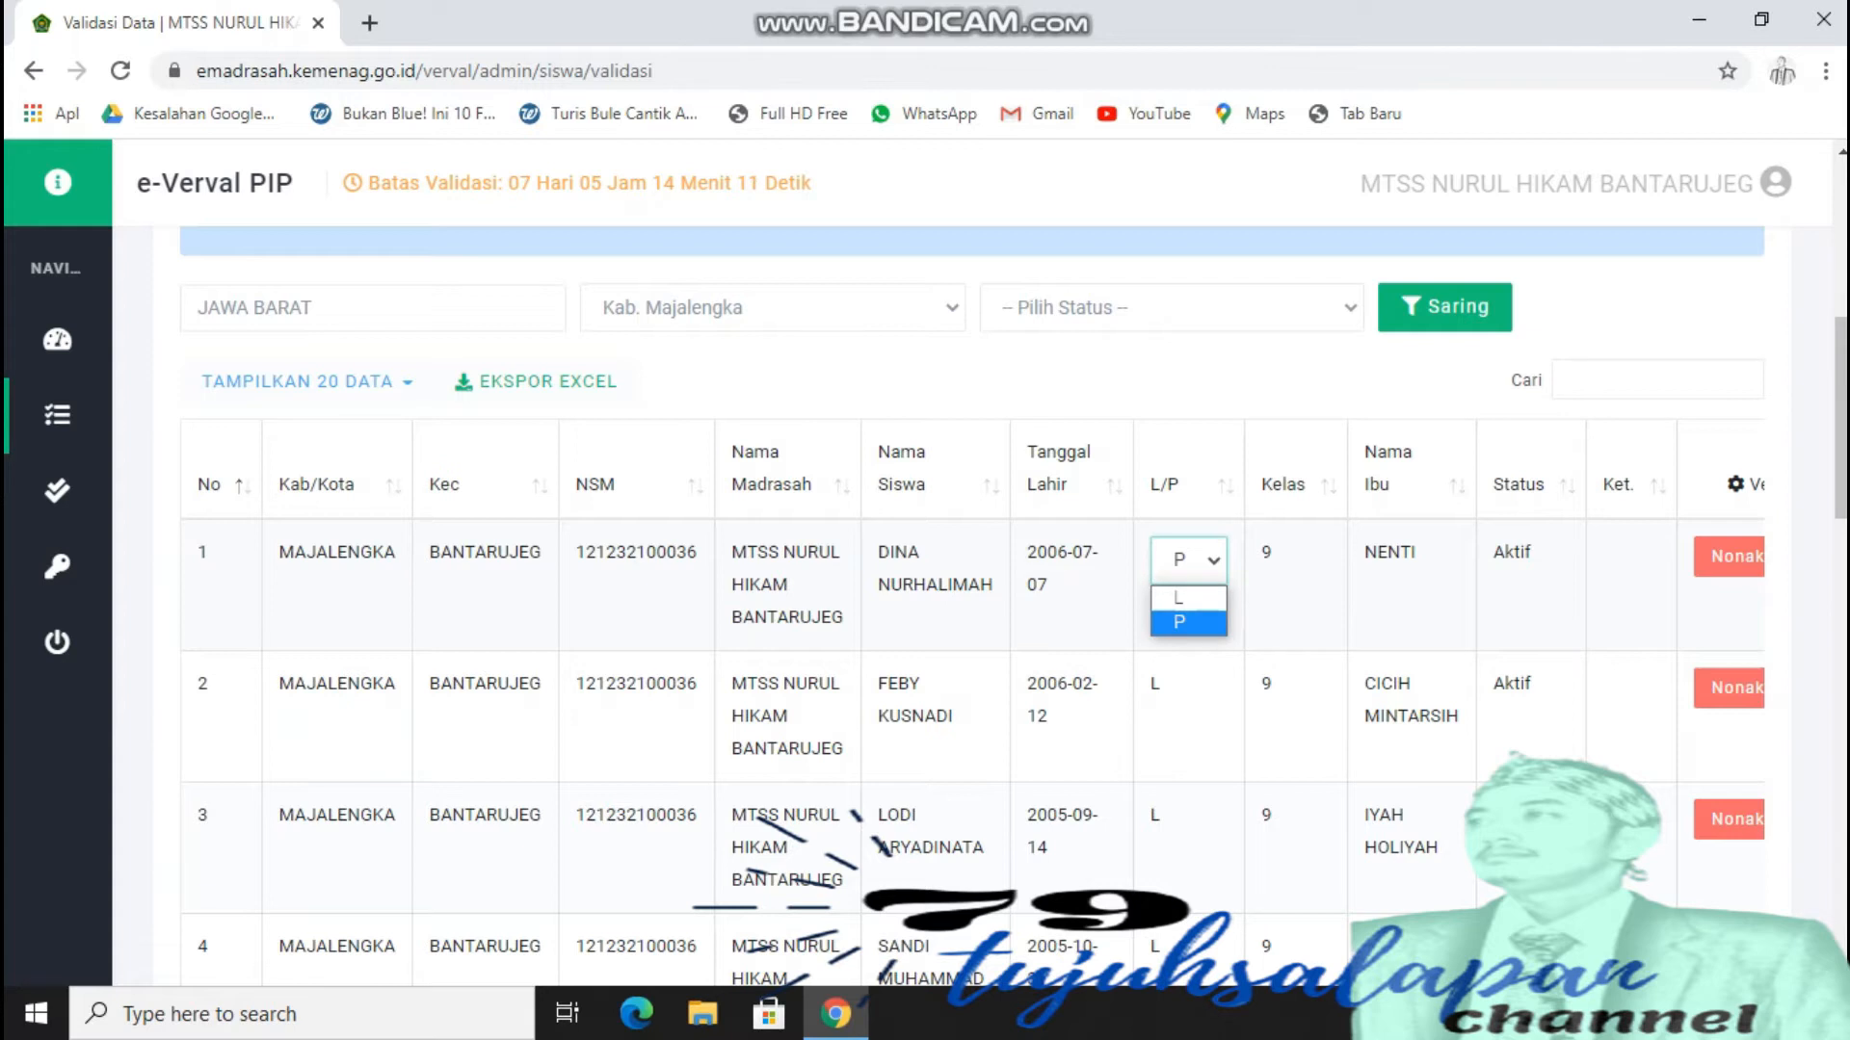
left_click(1189, 622)
left_click_drag(878, 585, 992, 585)
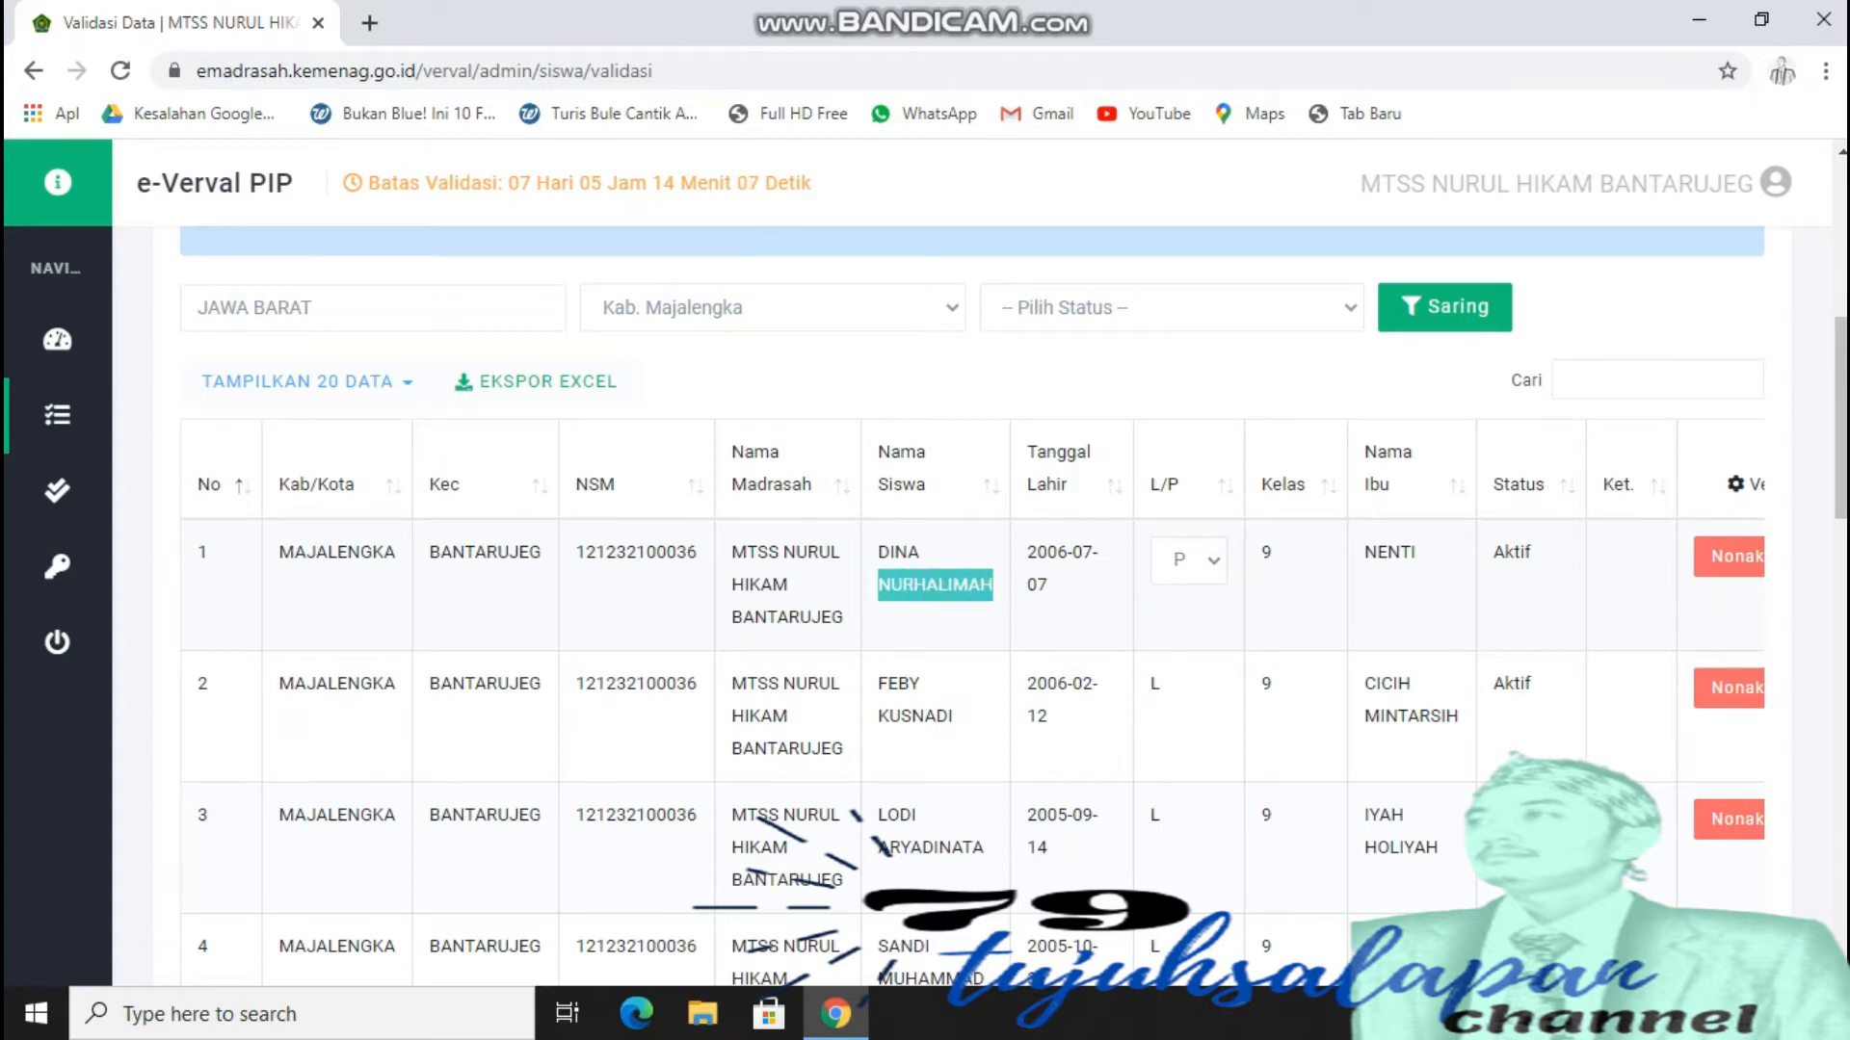
Step: Compare the validation instructions with the student records, going through the table down to its last row
scroll(973, 607, "down", 18)
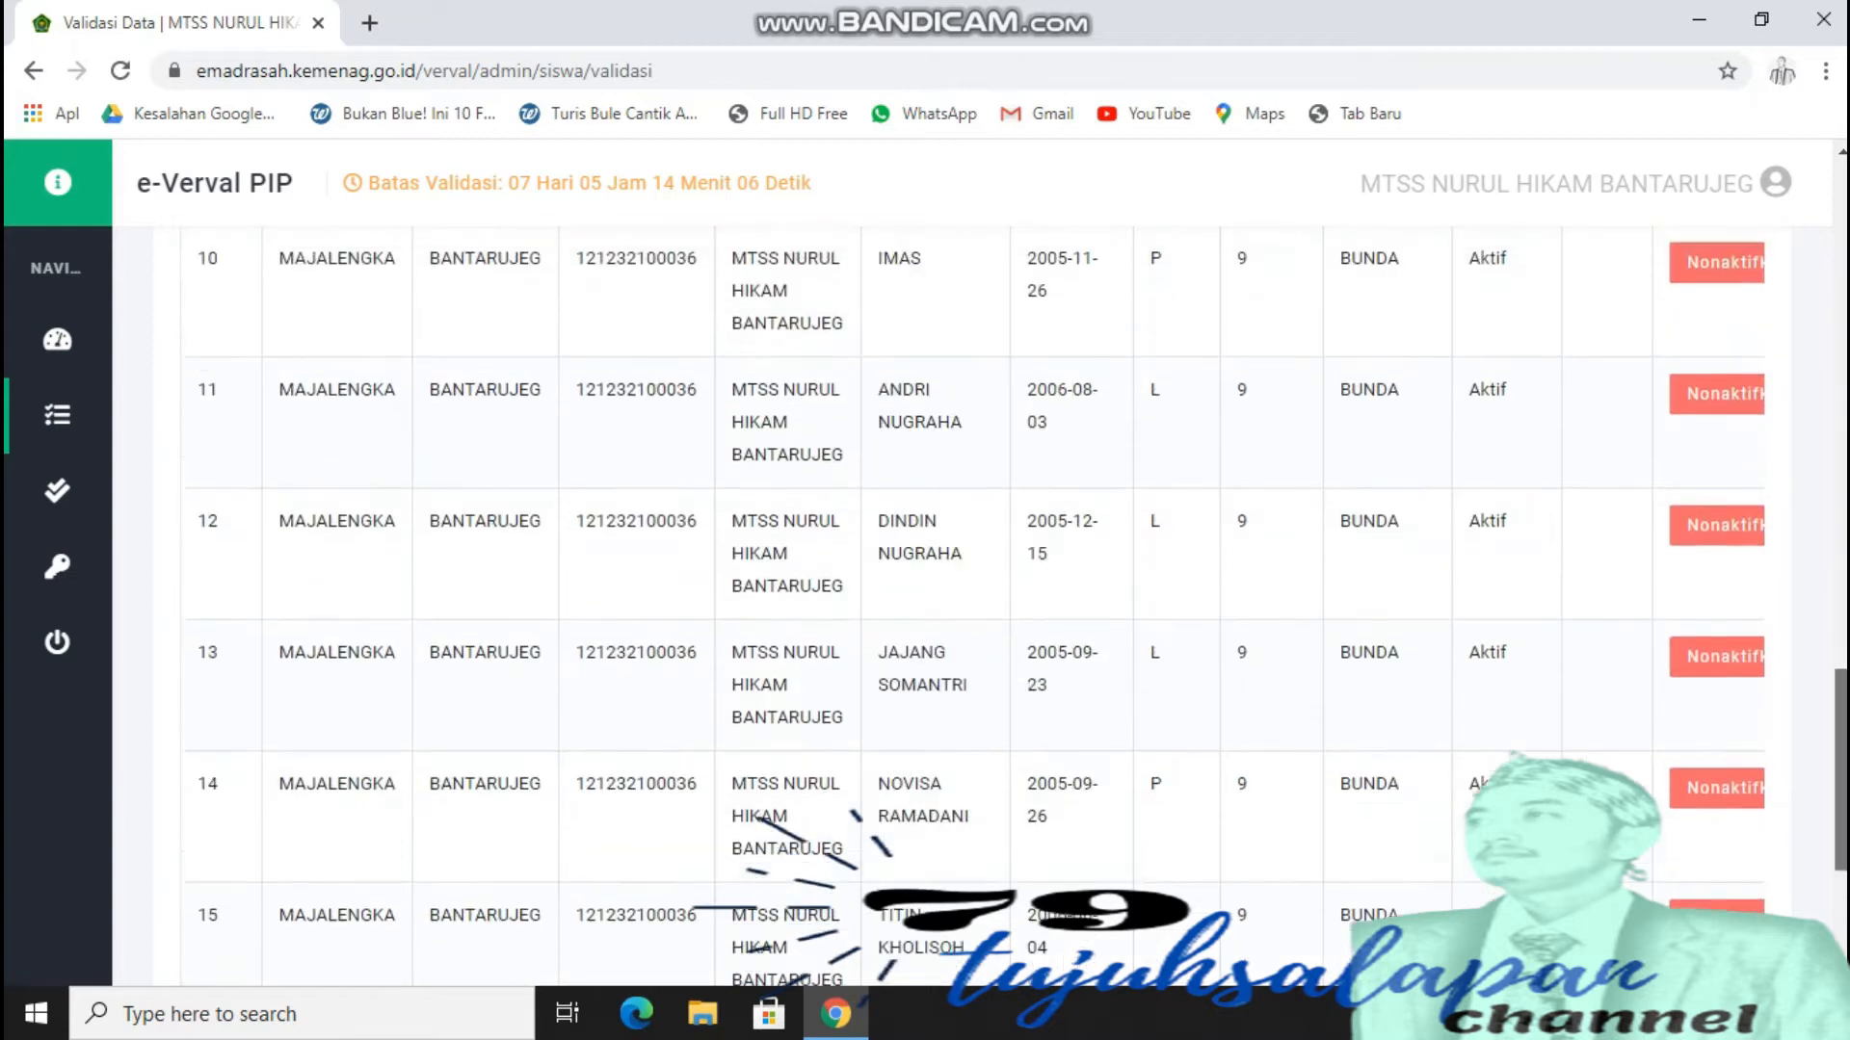
scroll(973, 607, "up", 18)
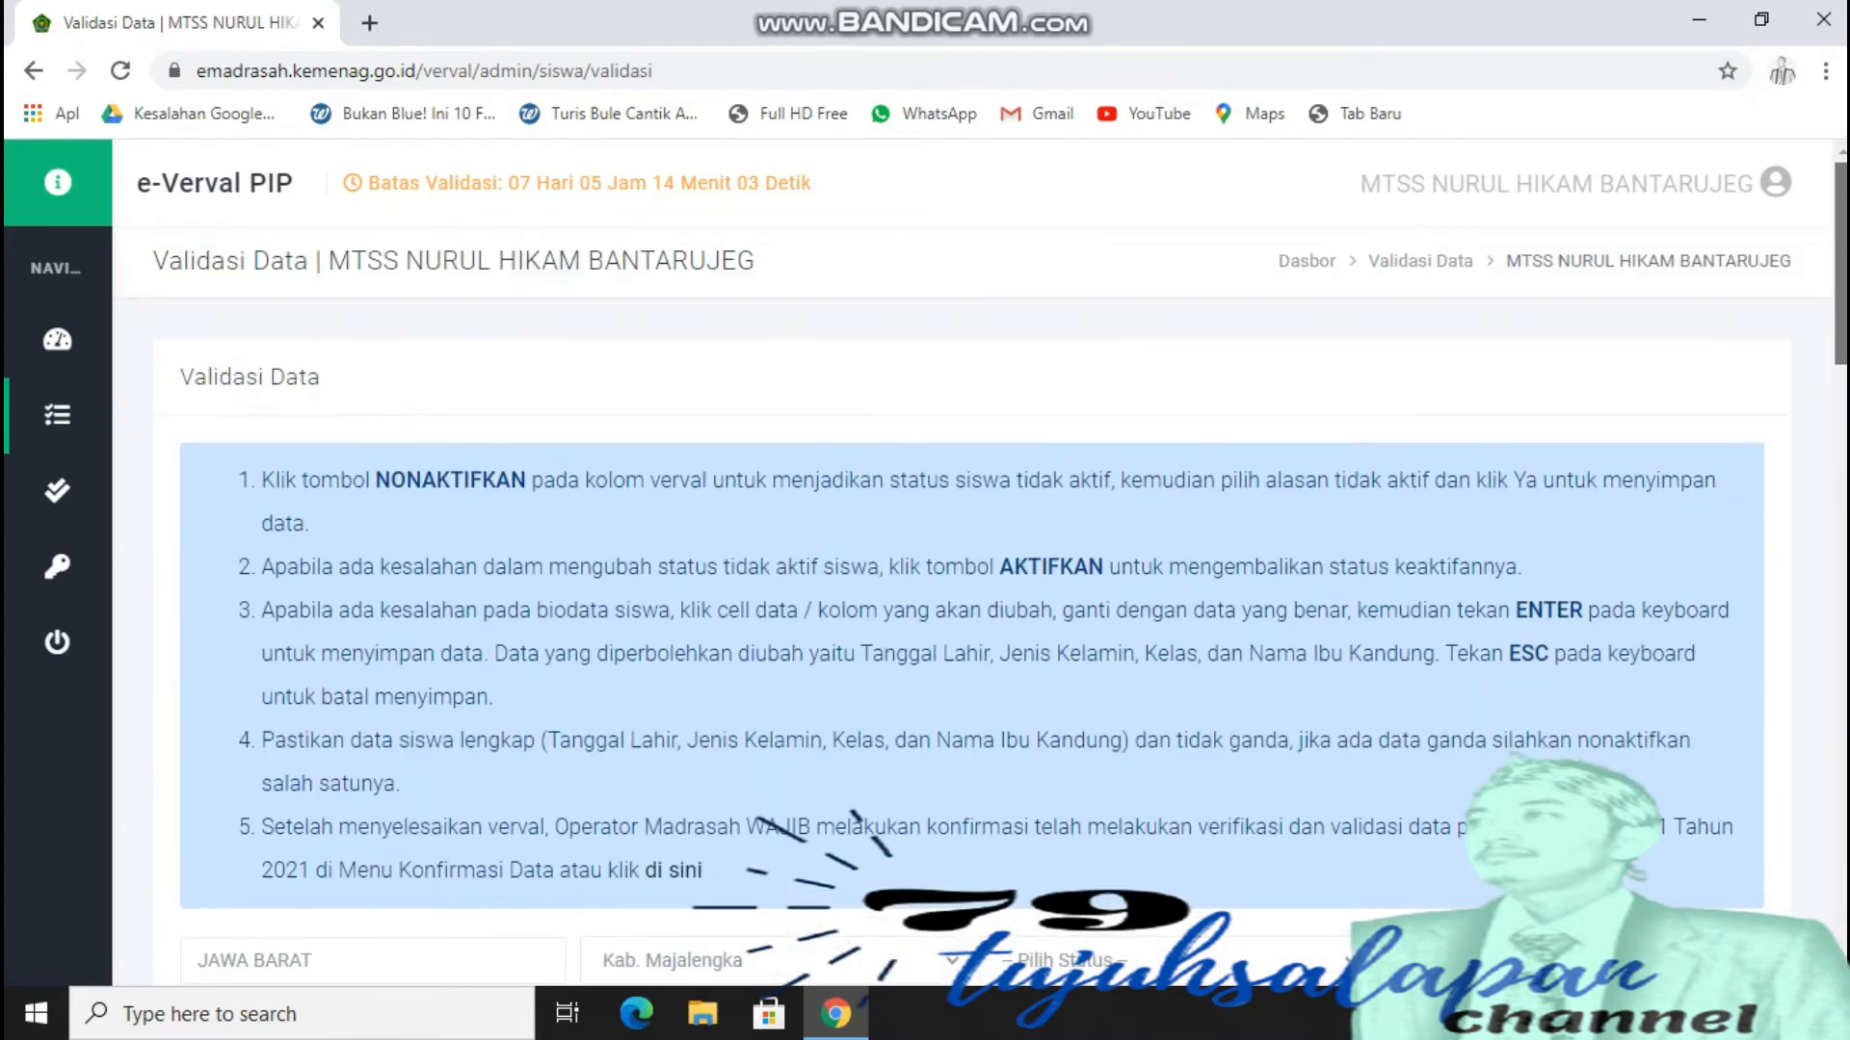
scroll(973, 607, "down", 7)
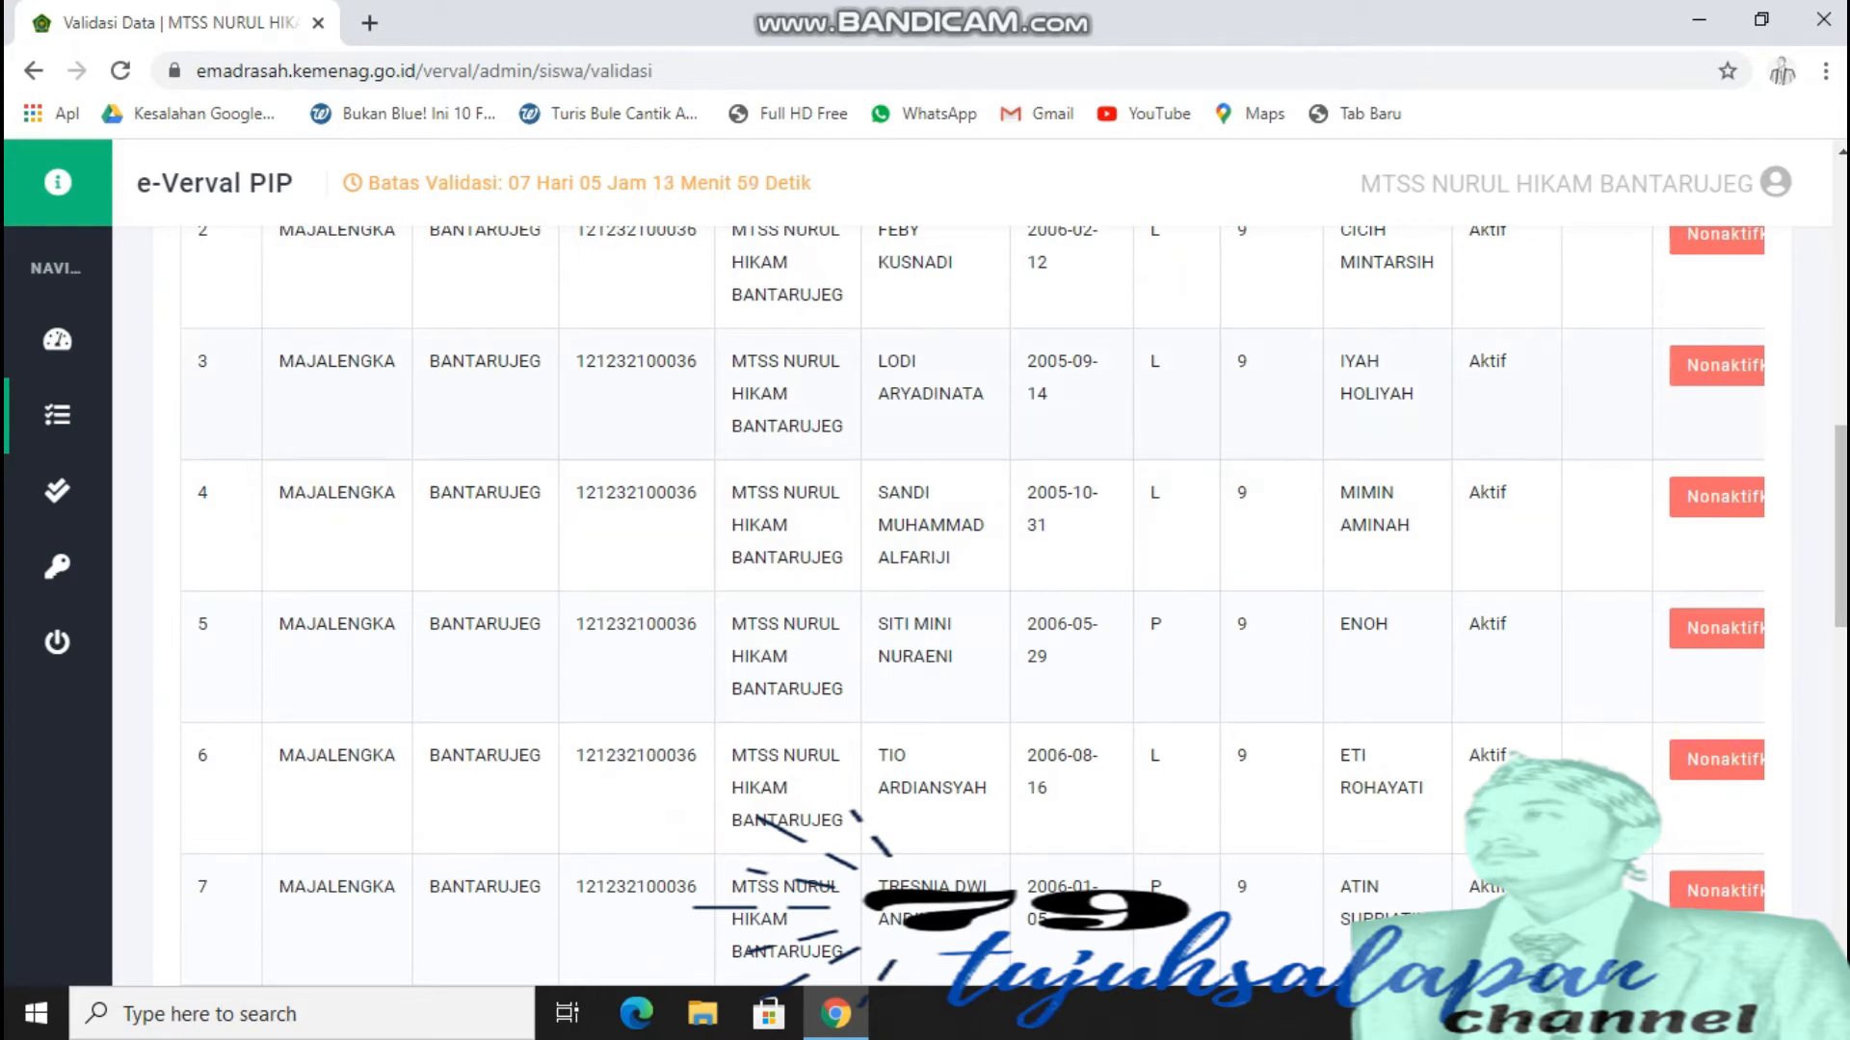
scroll(973, 607, "up", 7)
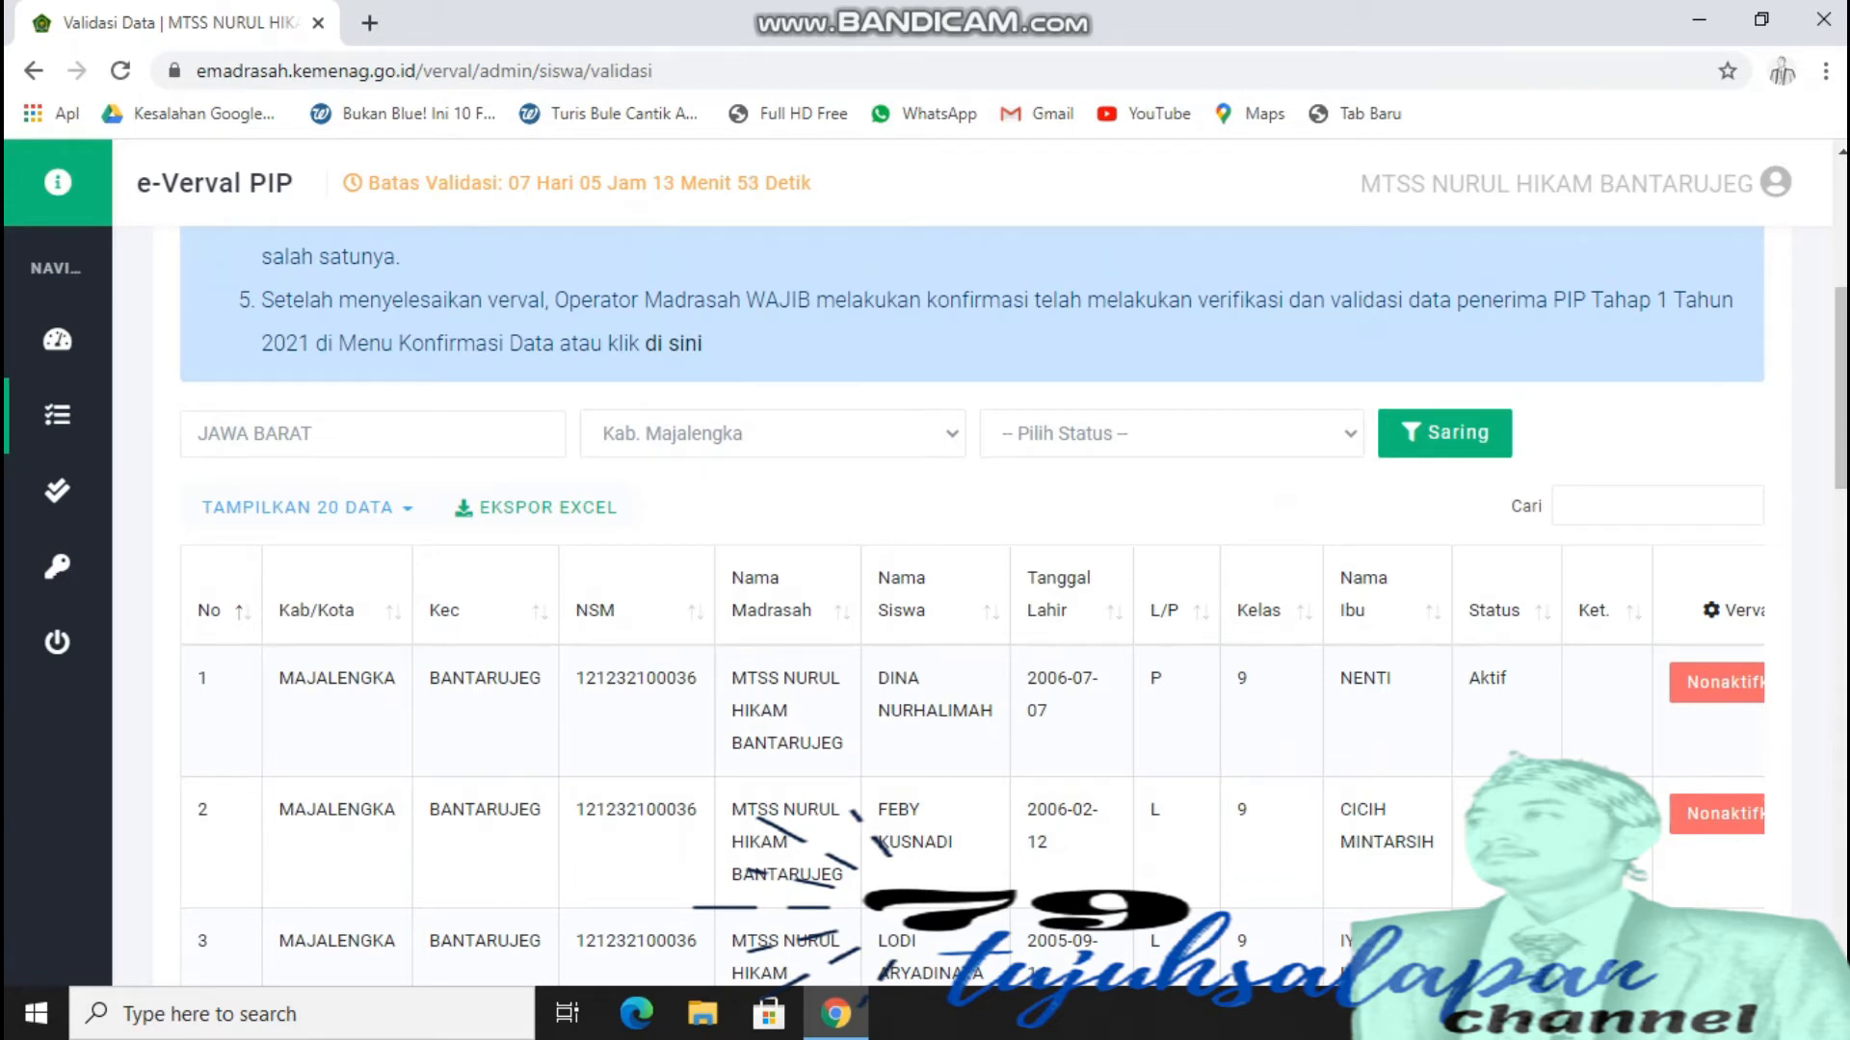
scroll(973, 607, "down", 10)
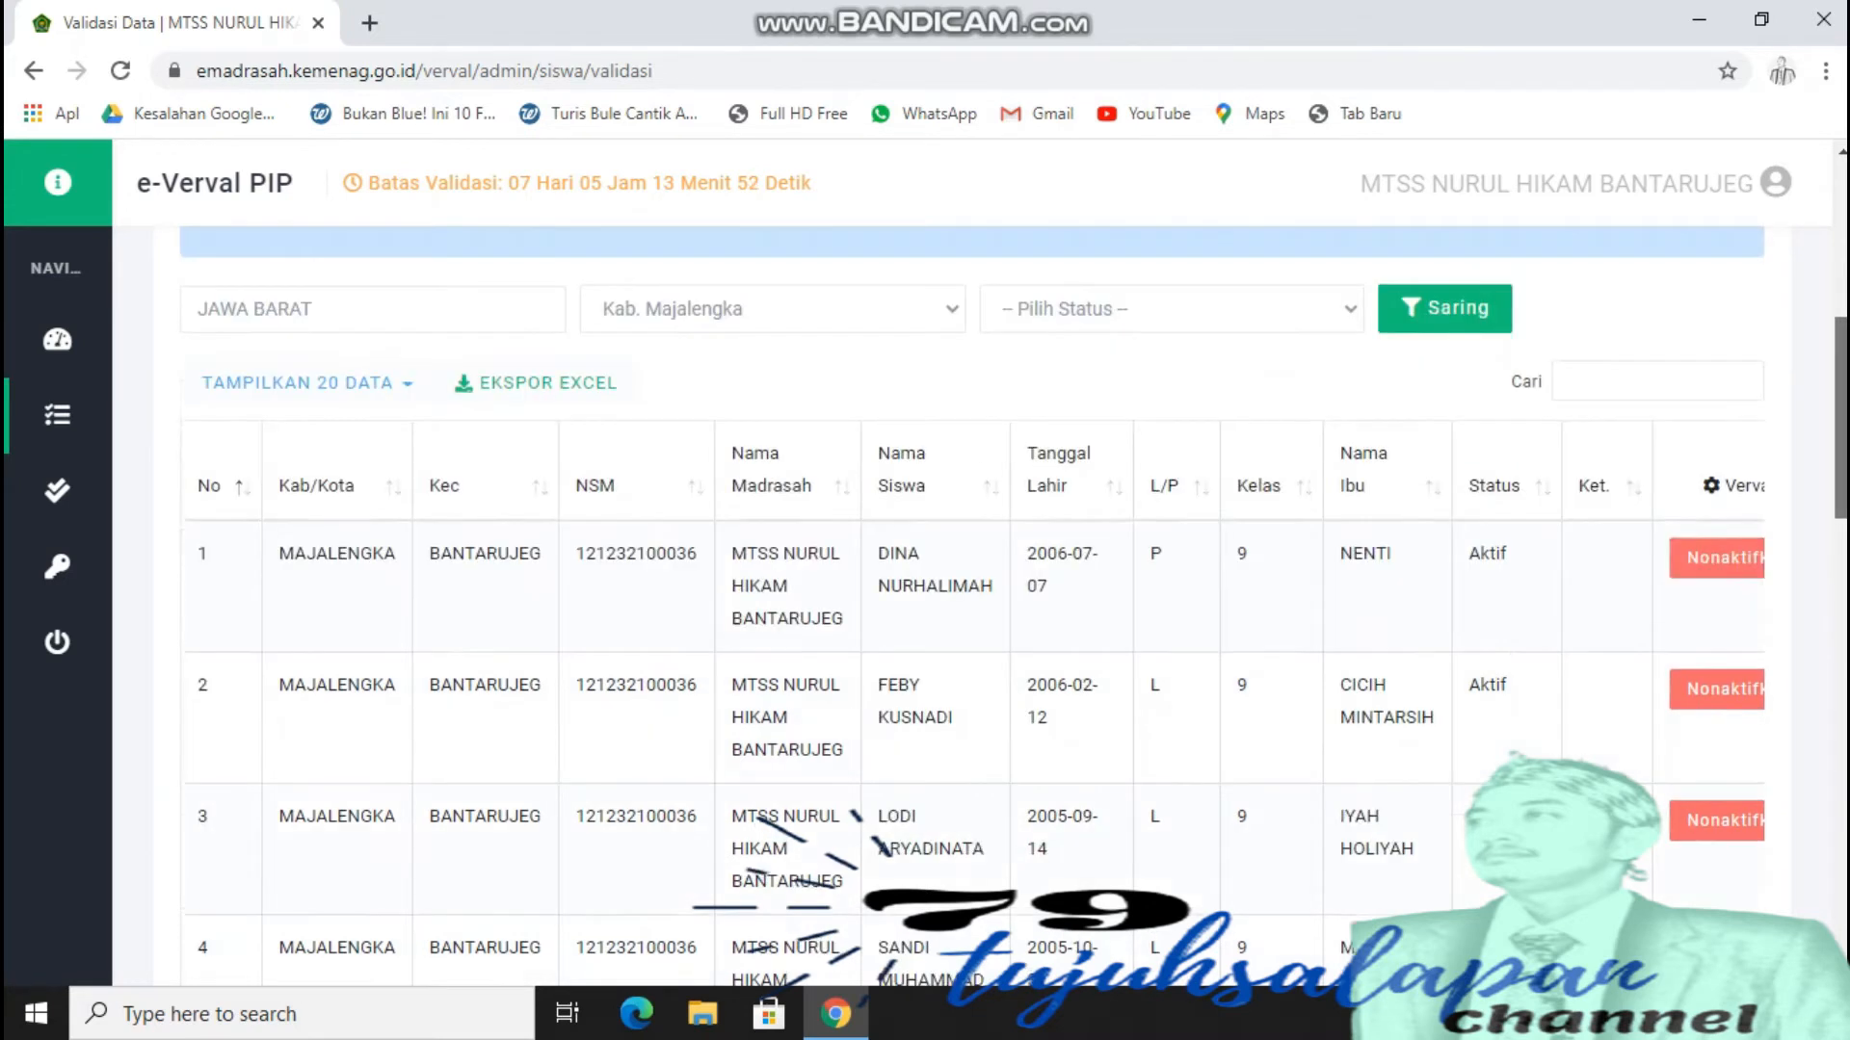
scroll(973, 607, "down", 8)
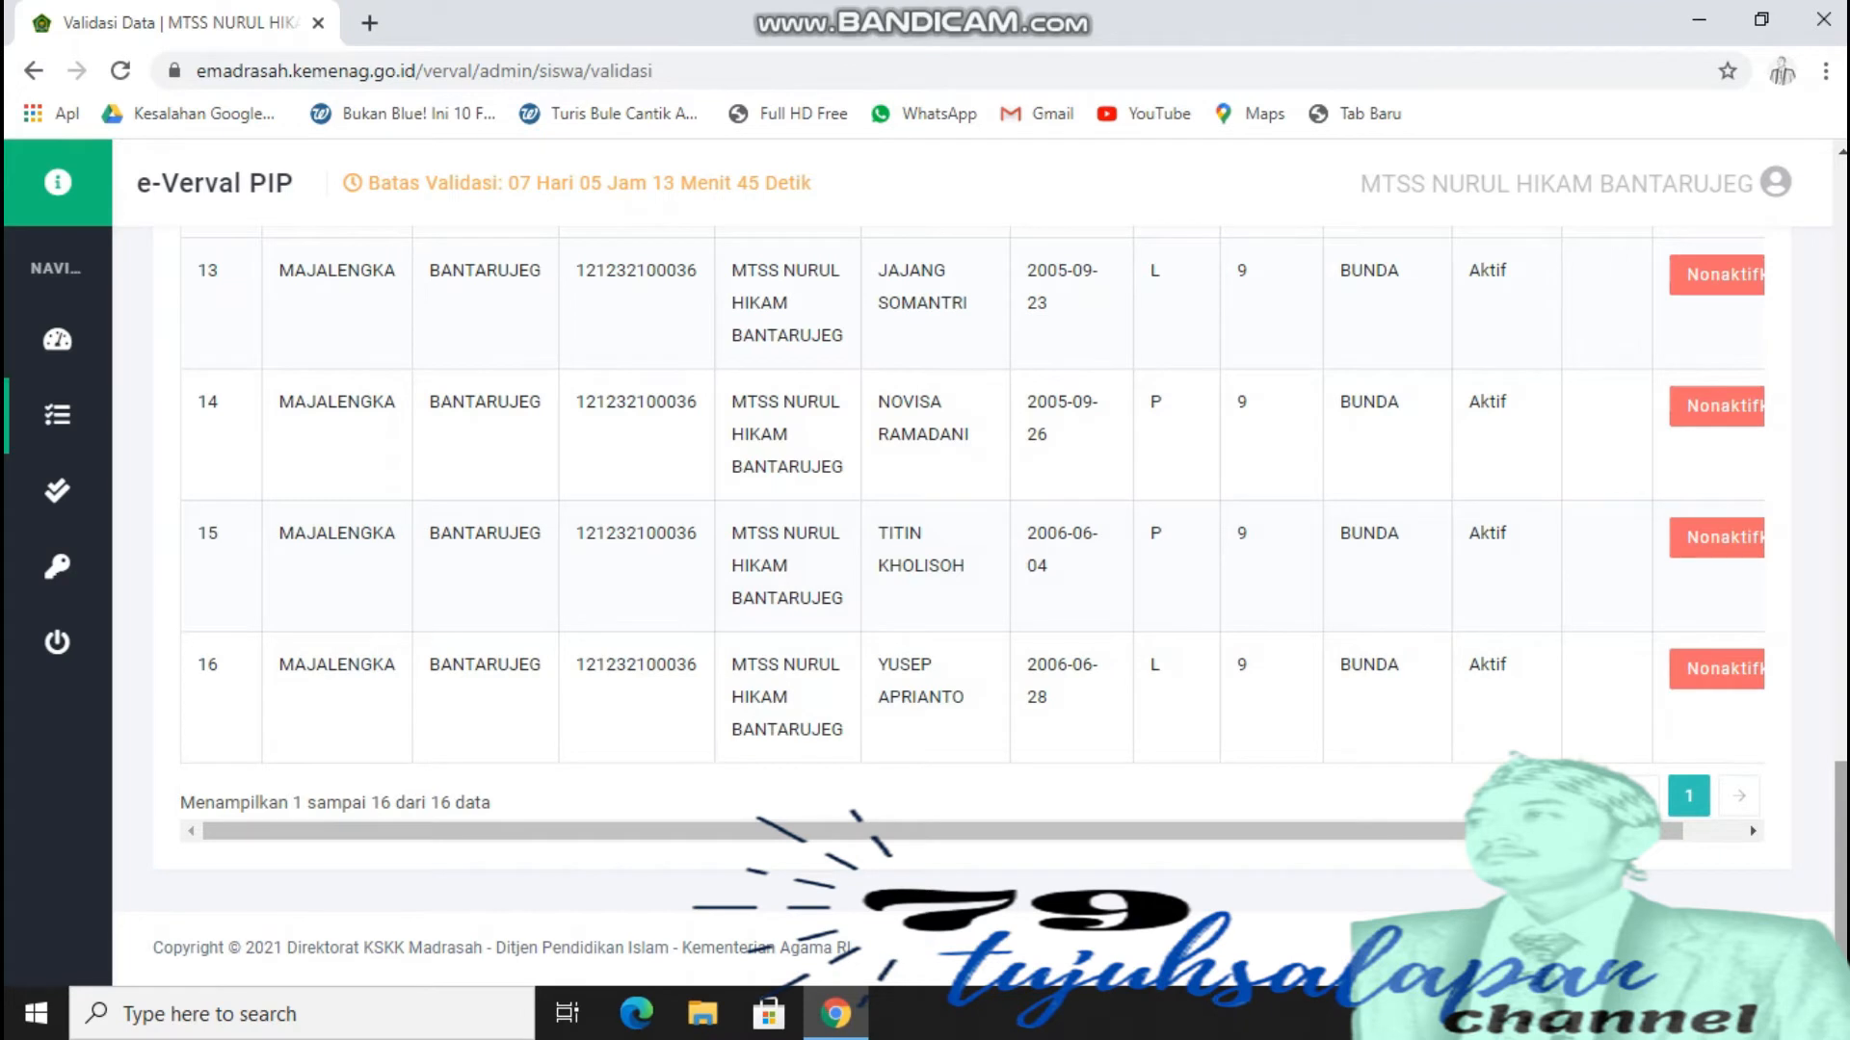
scroll(973, 607, "up", 3)
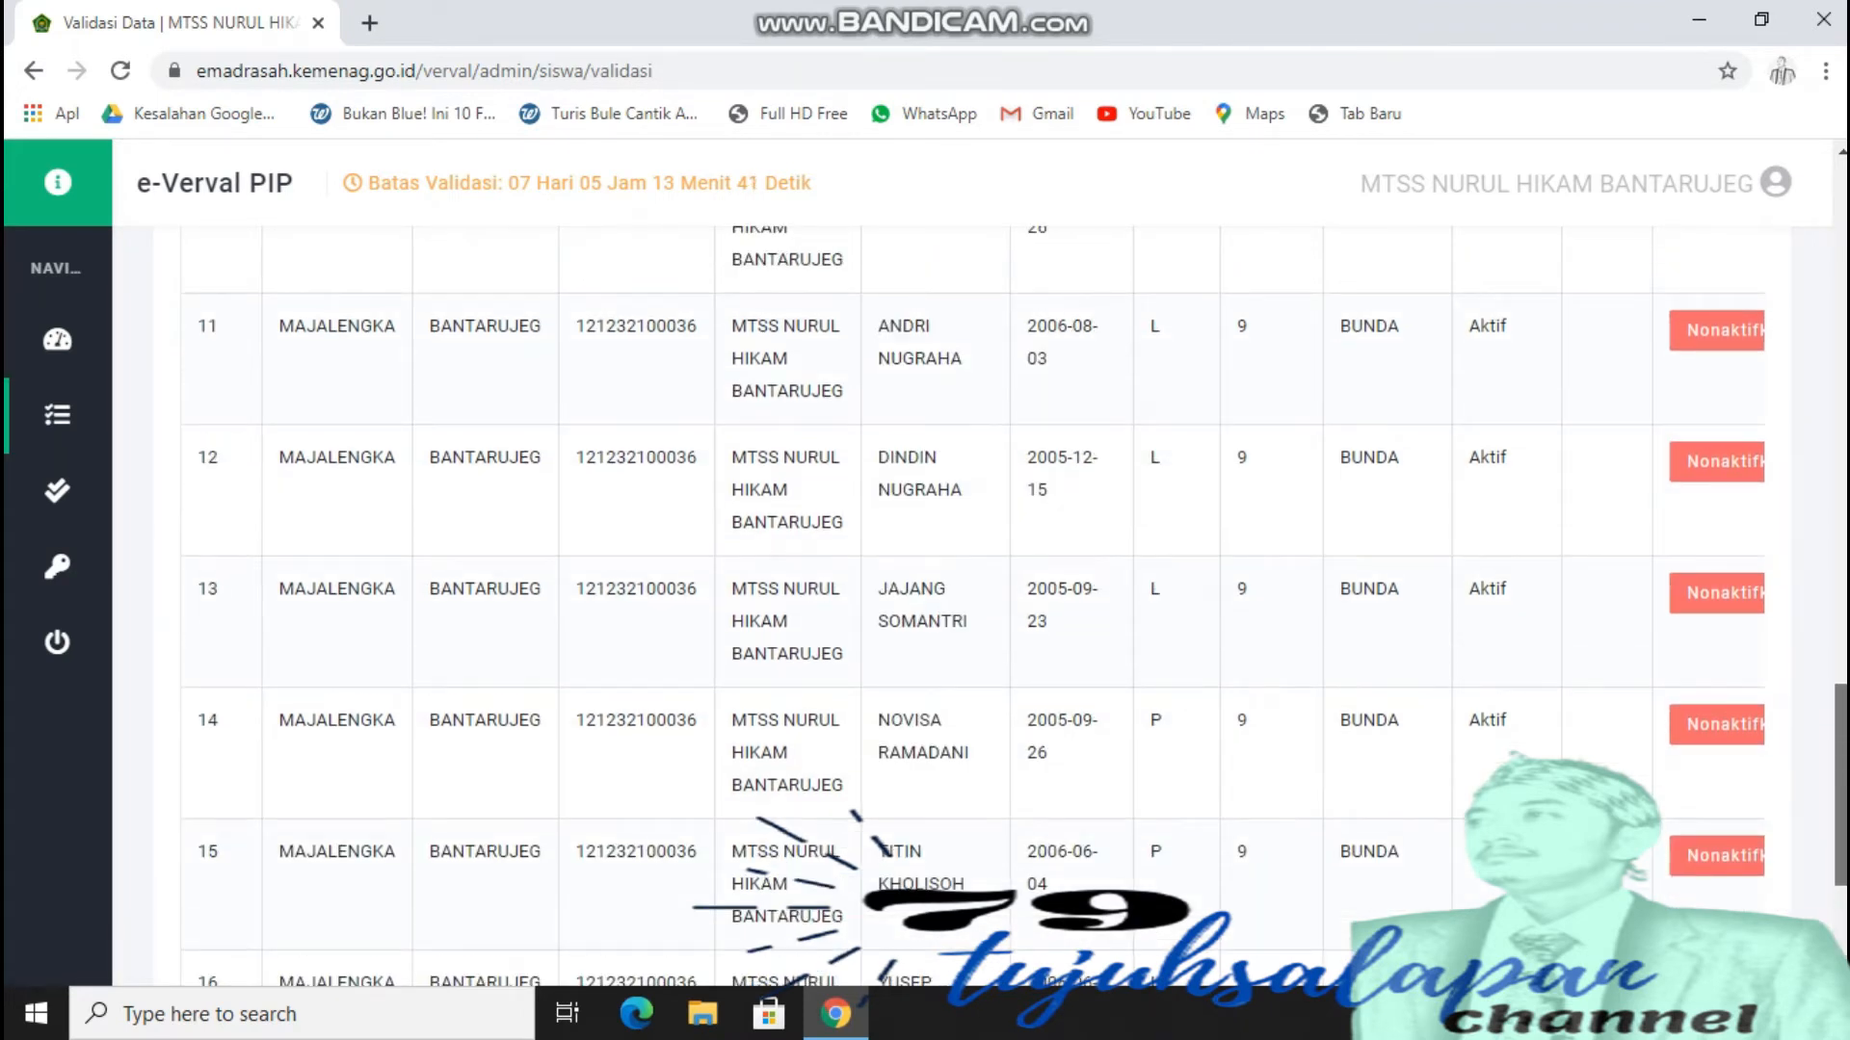
scroll(973, 607, "up", 15)
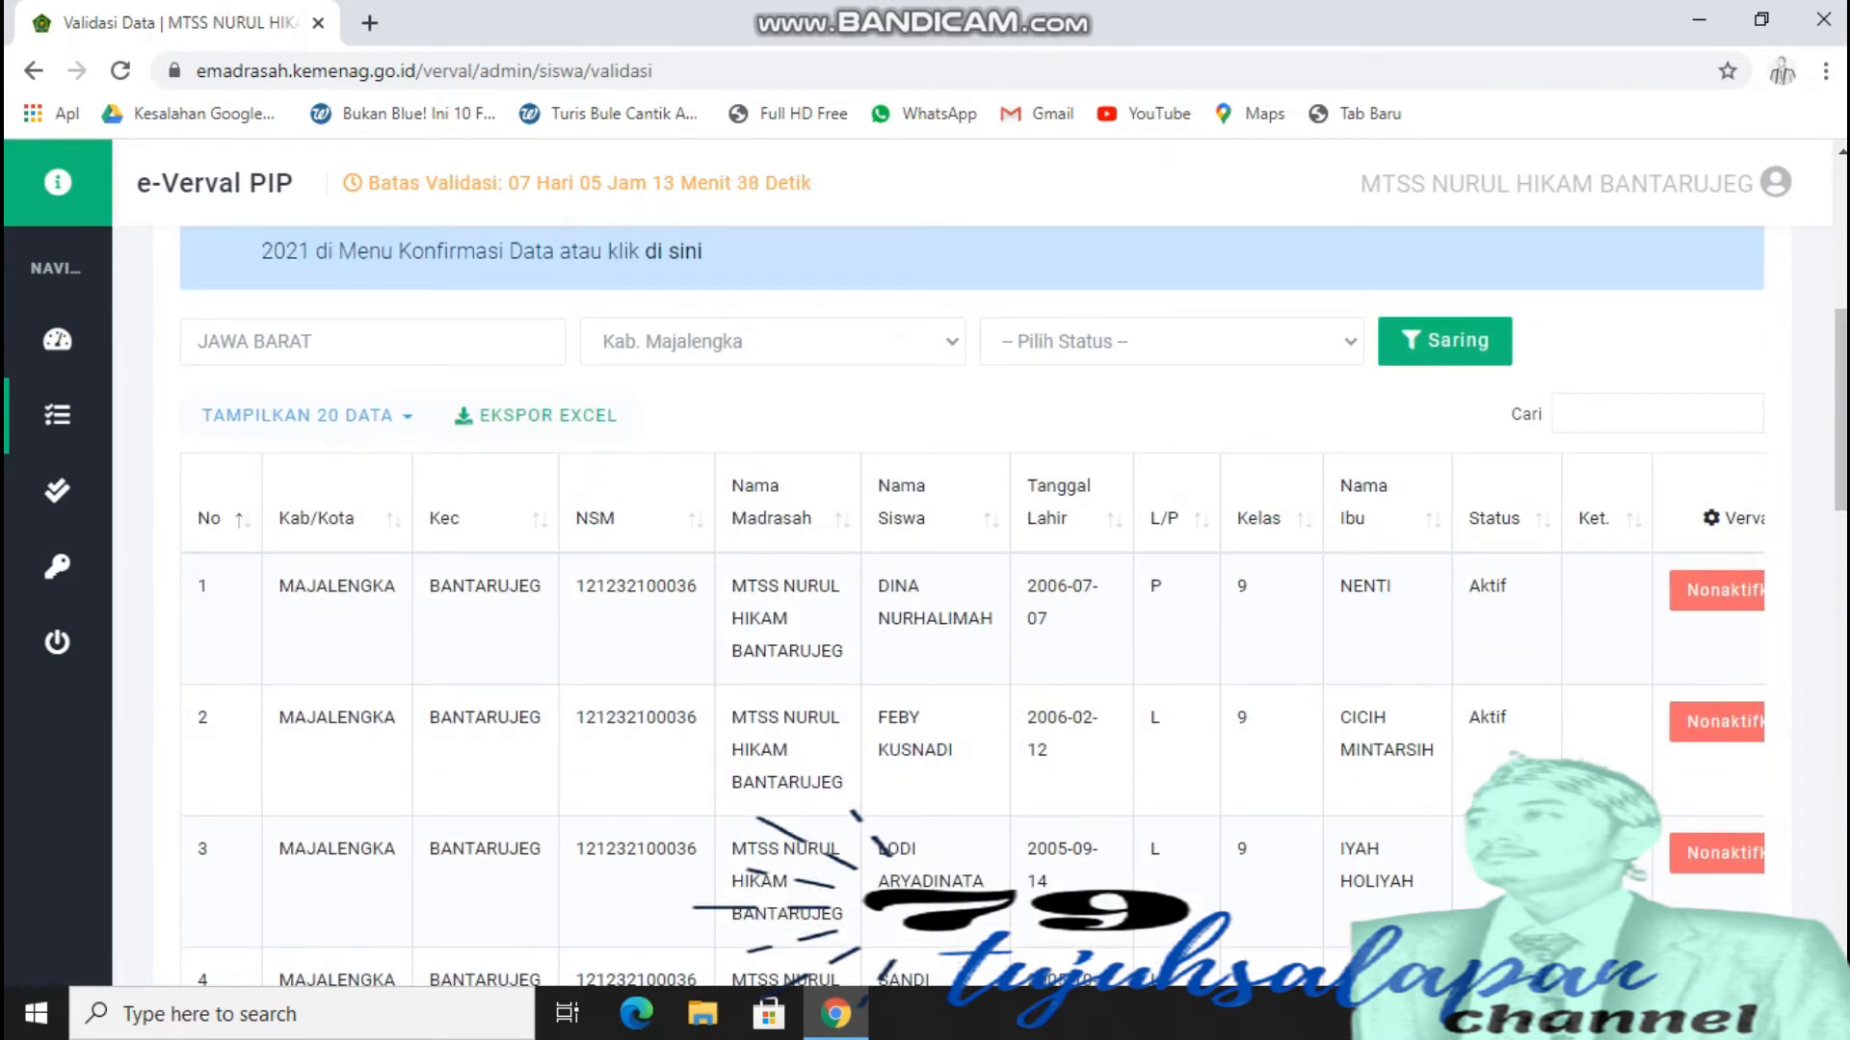
scroll(973, 607, "down", 15)
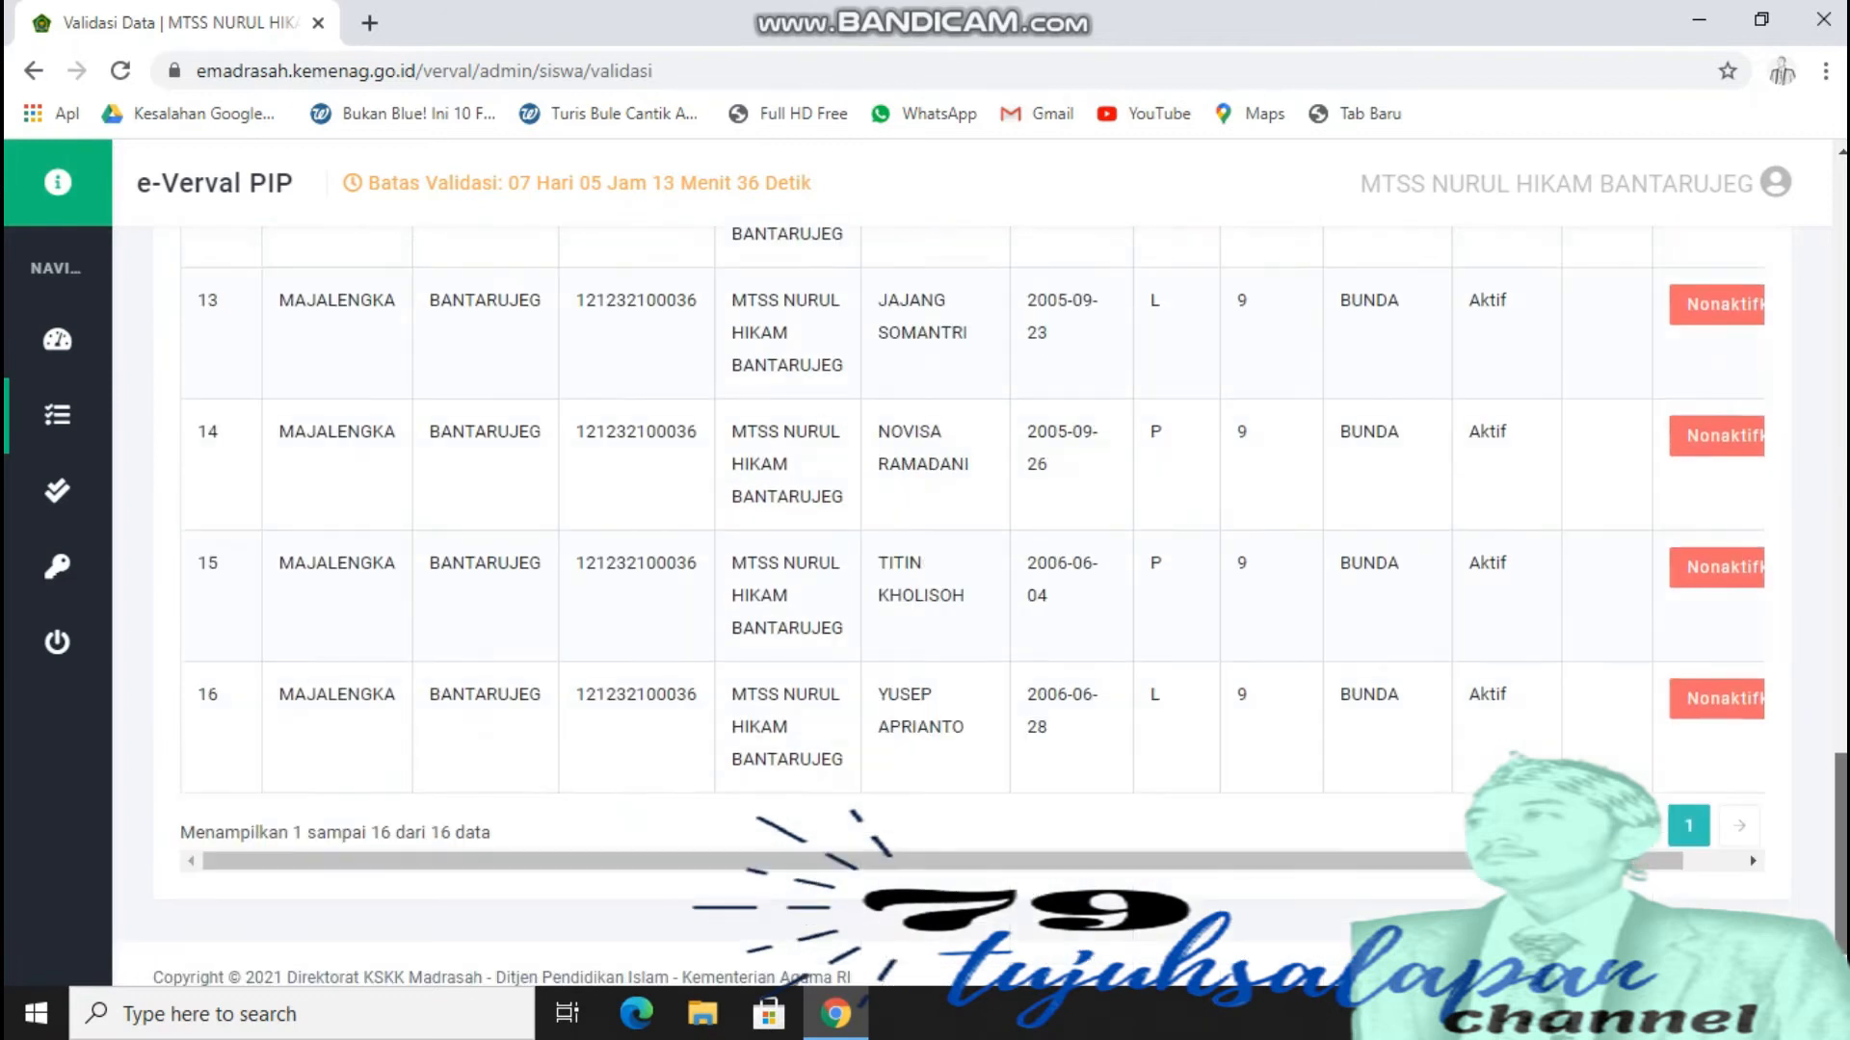
scroll(973, 607, "down", 1)
Step: Examine the full Verval column with the deactivation option for every student, from the last row back to the first
left_click_drag(964, 832, 1026, 832)
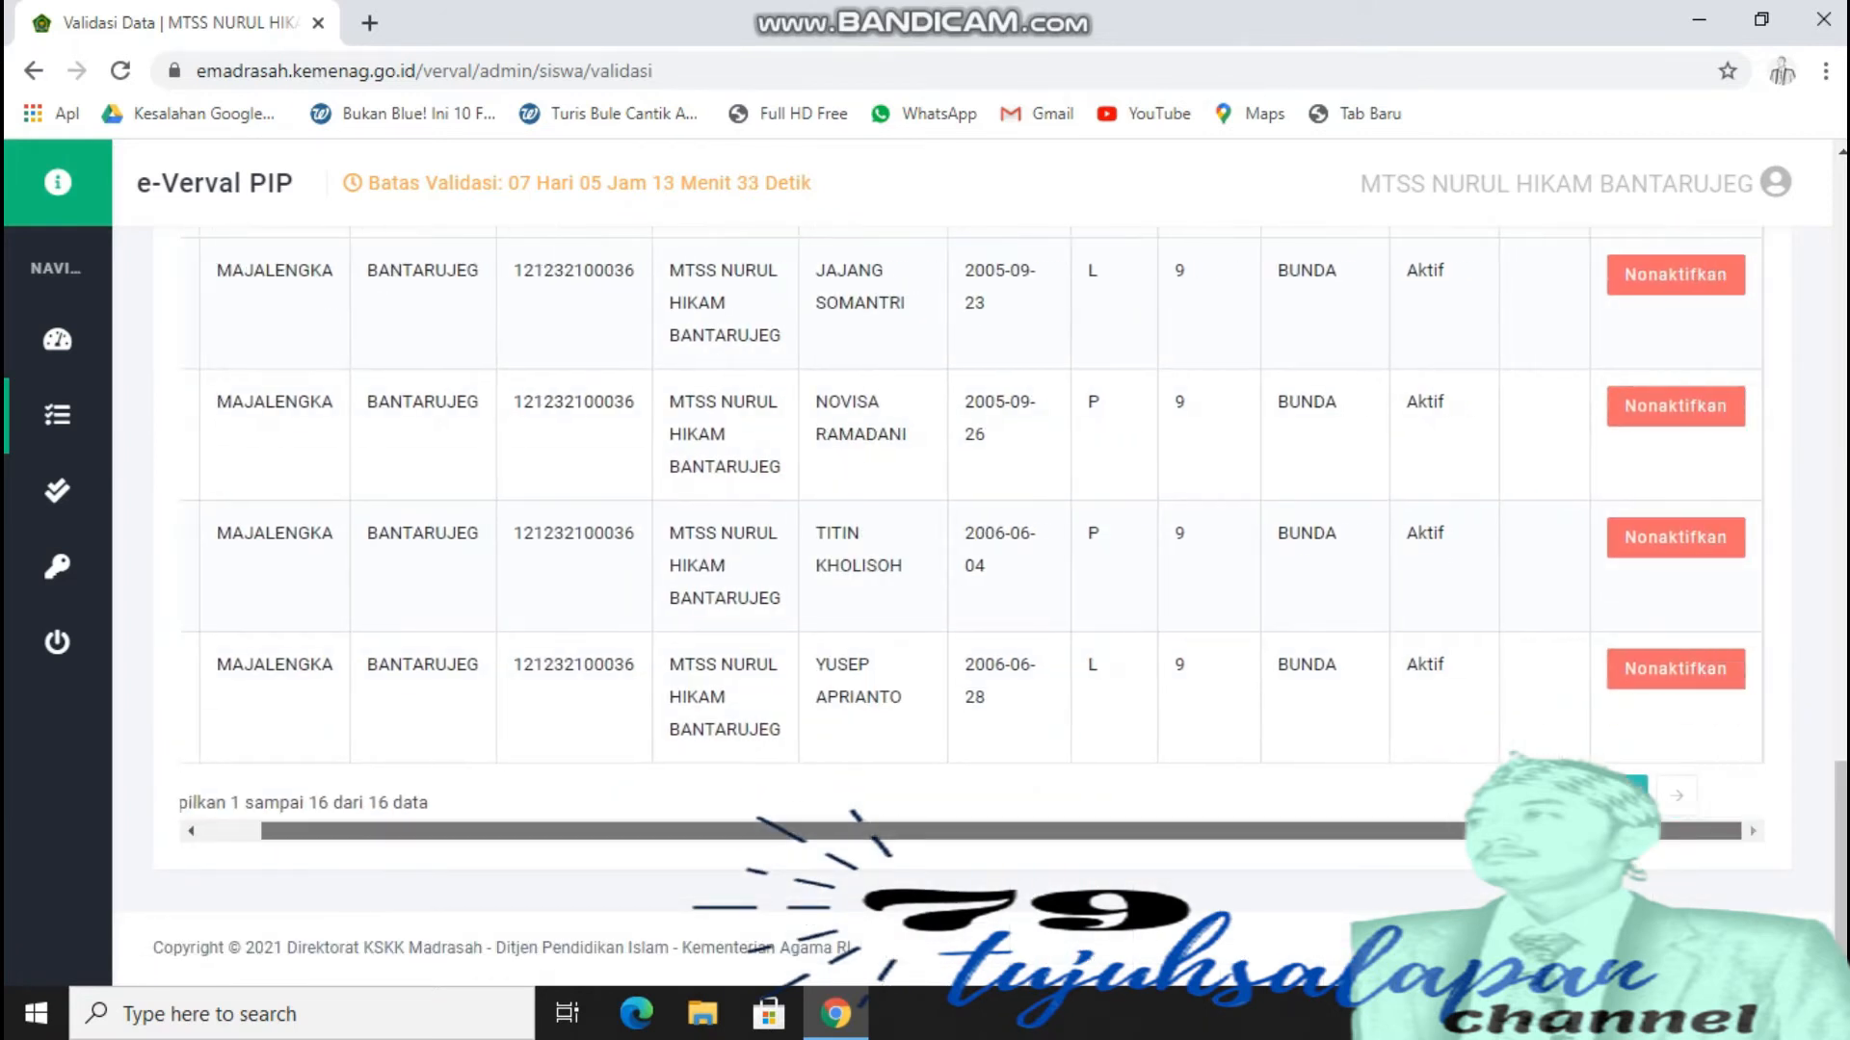
scroll(973, 606, "up", 4)
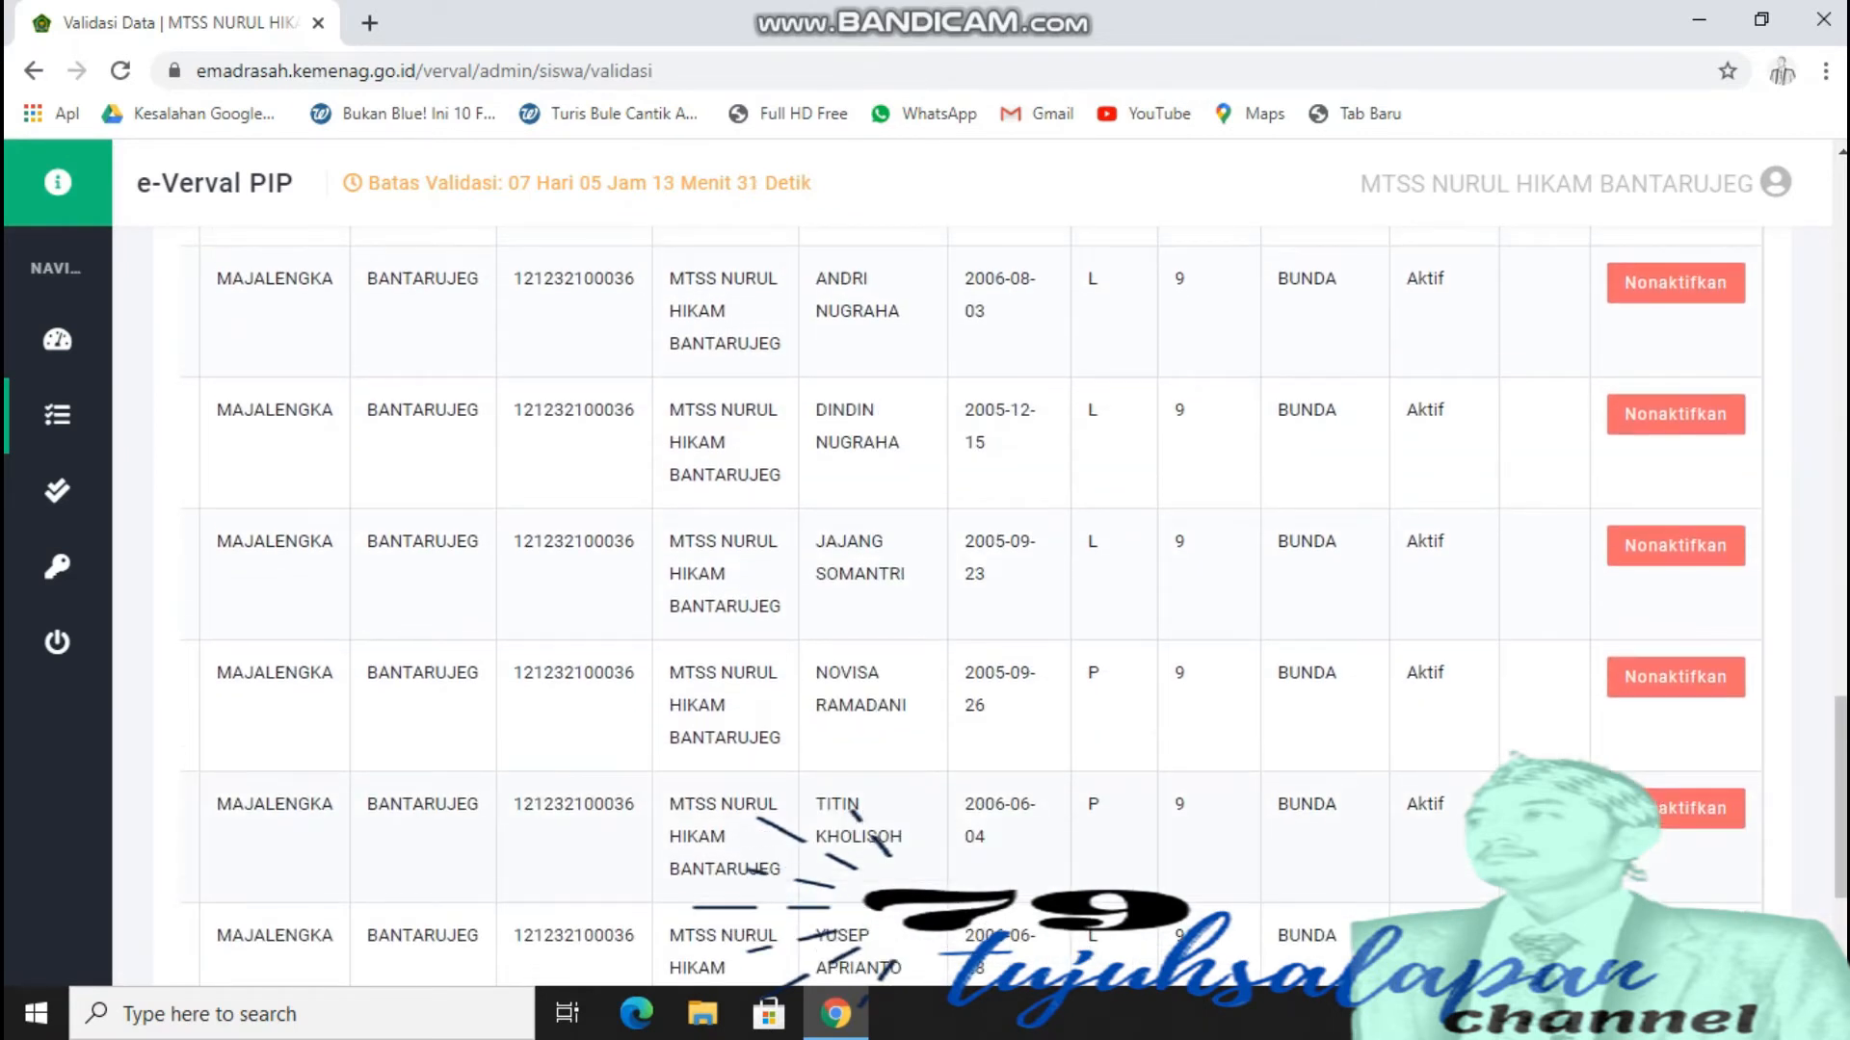
scroll(973, 607, "up", 15)
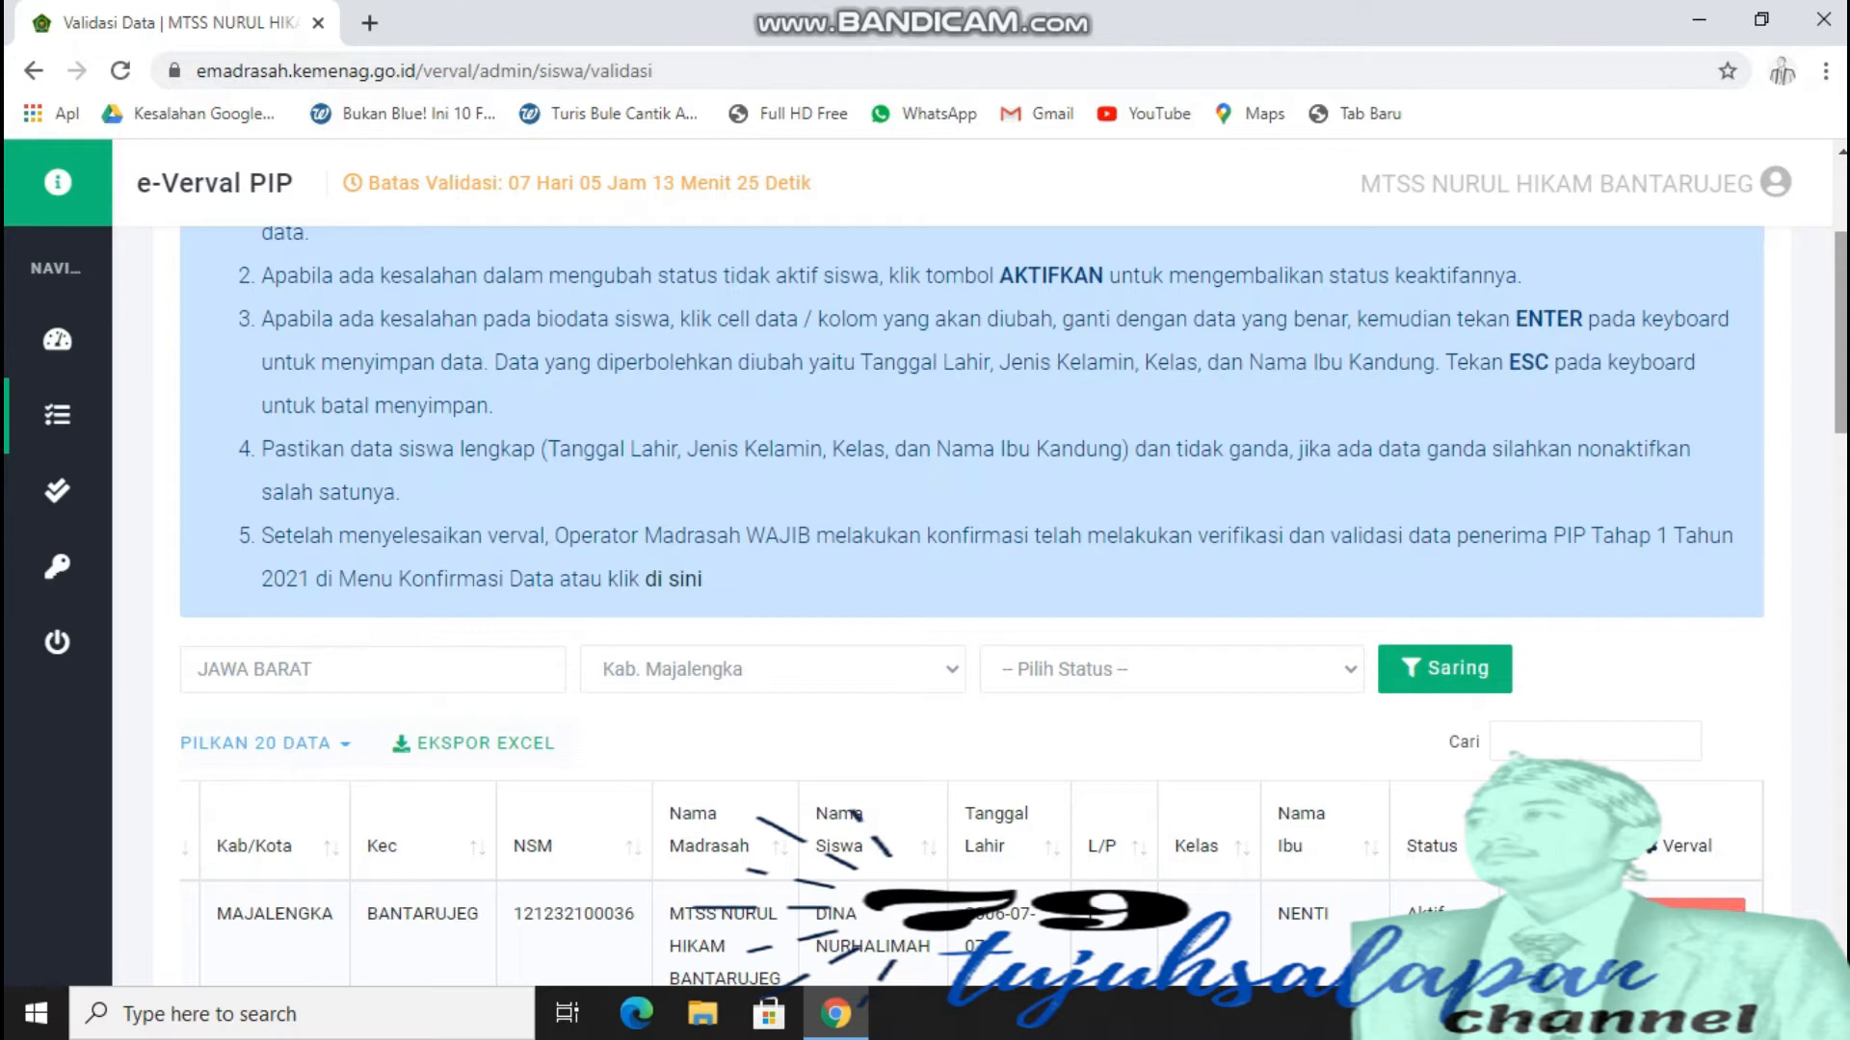
scroll(1000, 605, "down", 20)
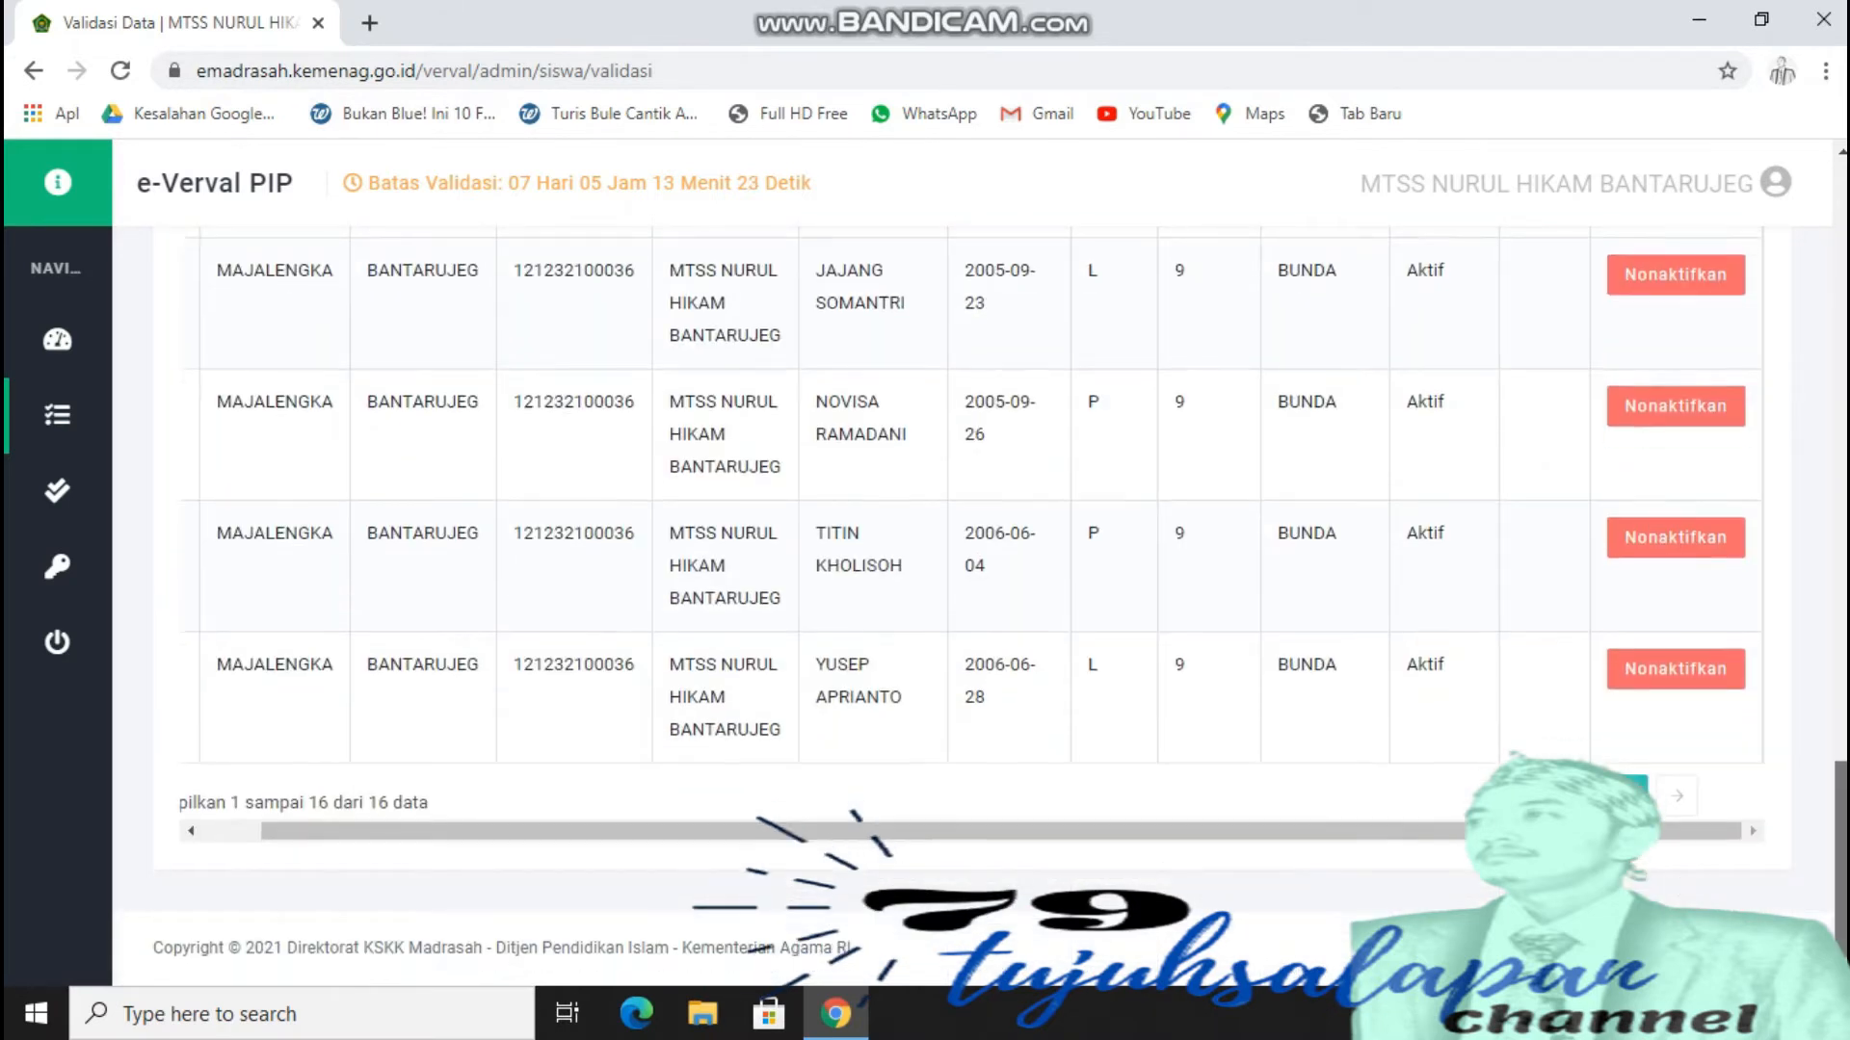
scroll(1013, 607, "up", 12)
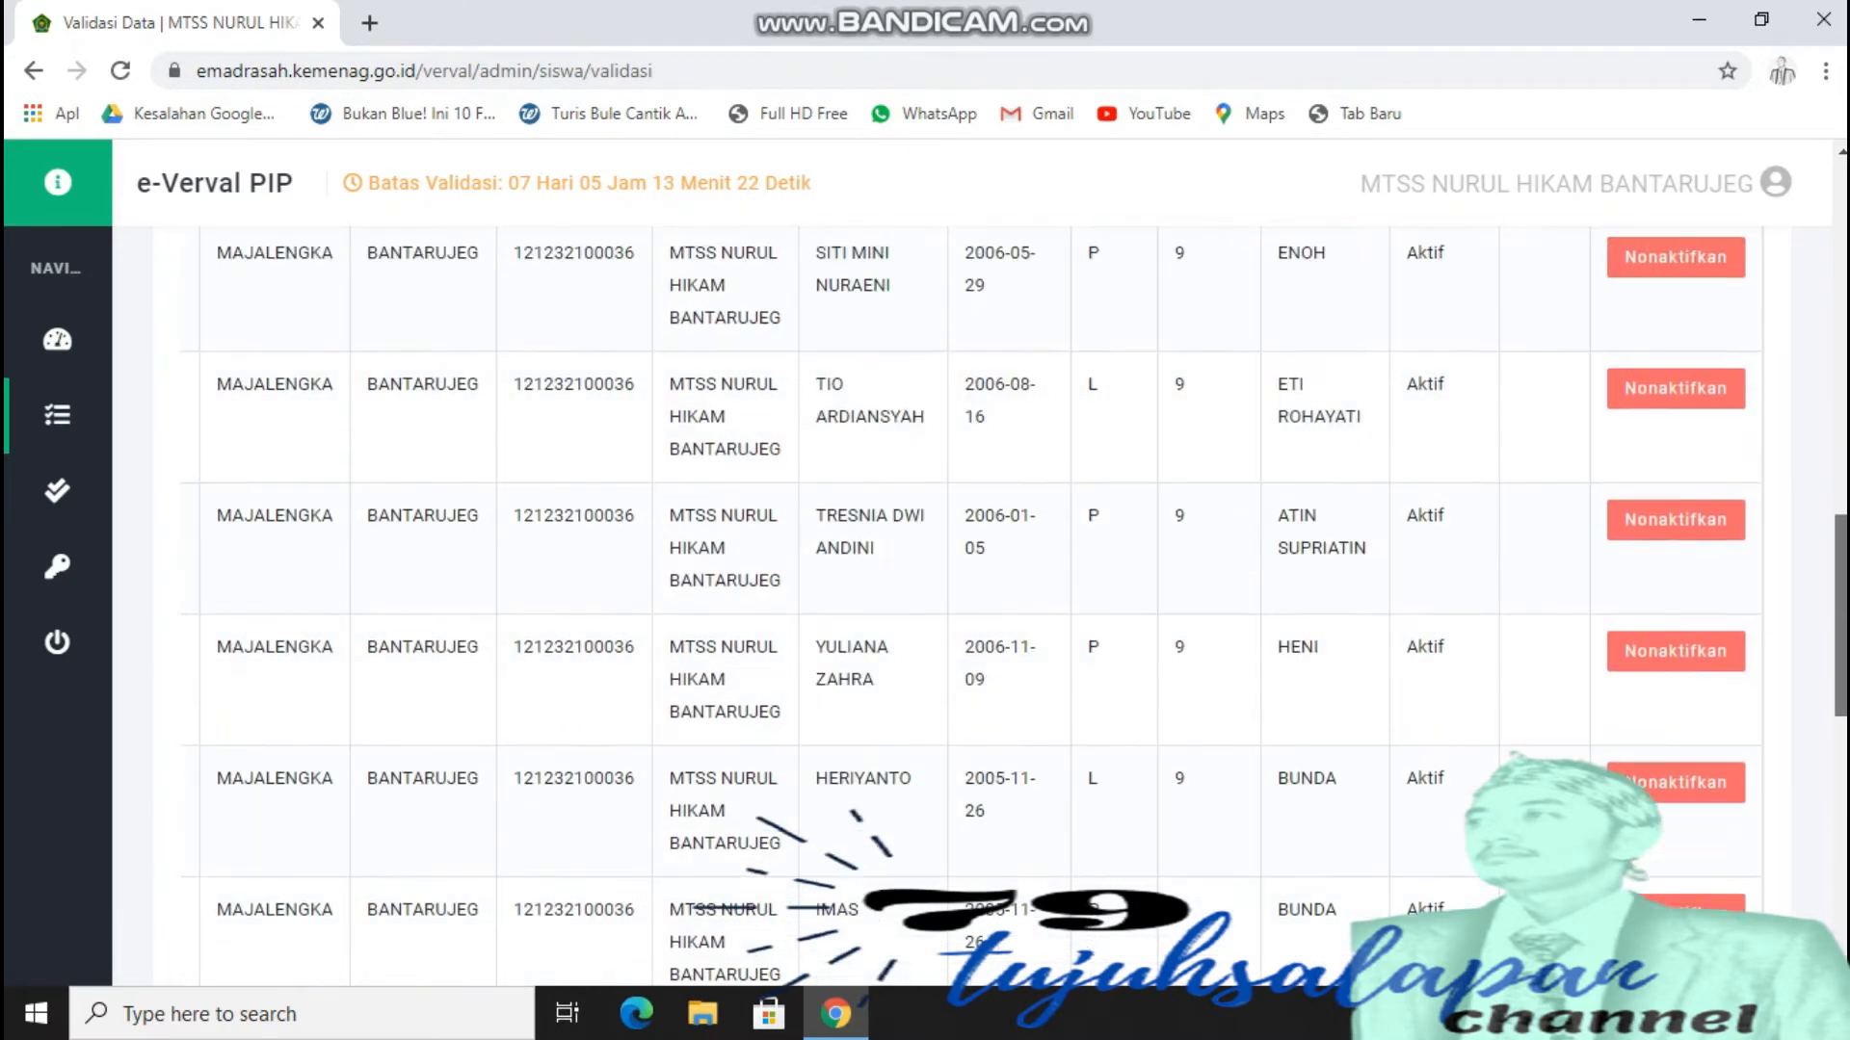
scroll(1012, 607, "up", 8)
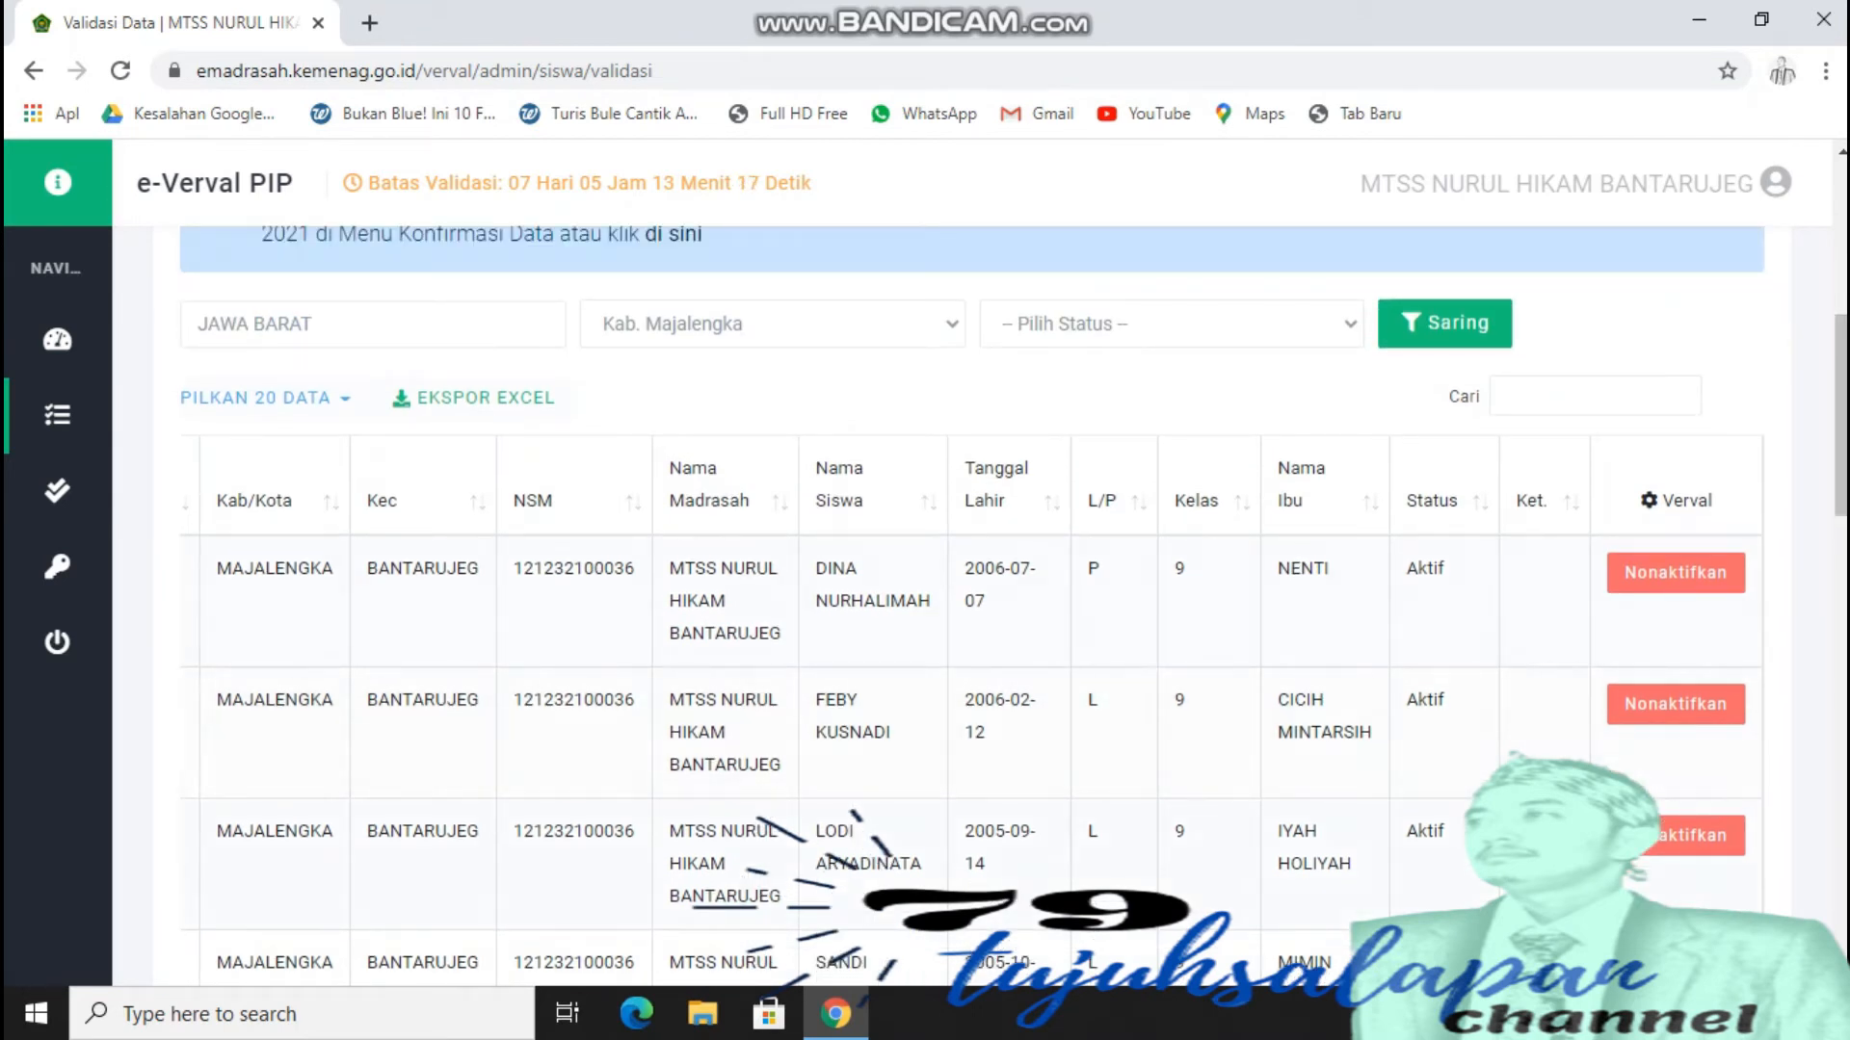
Step: Deactivate the student in the second row with the reason Putus Sekolah and confirm the change
left_click_drag(890, 737, 817, 692)
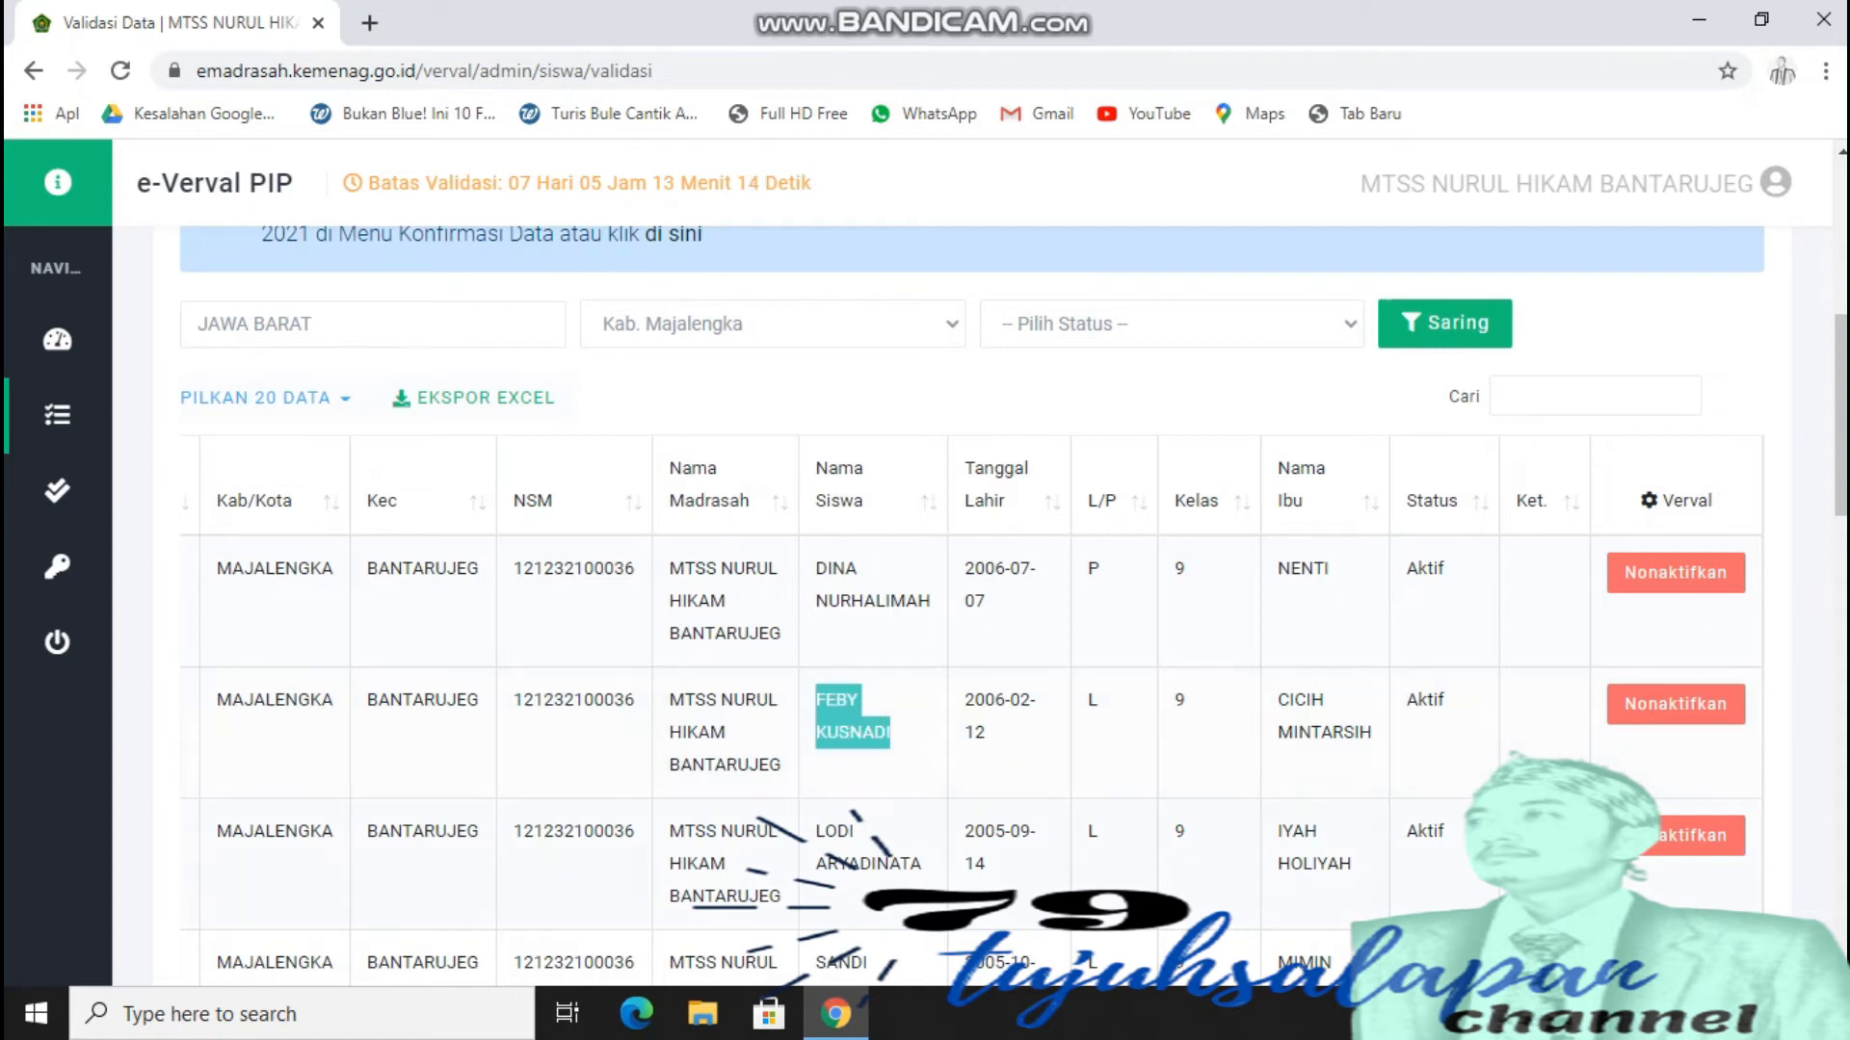
mouse_move(1841, 415)
left_mouse_down()
mouse_move(1842, 521)
mouse_move(1841, 433)
left_mouse_up()
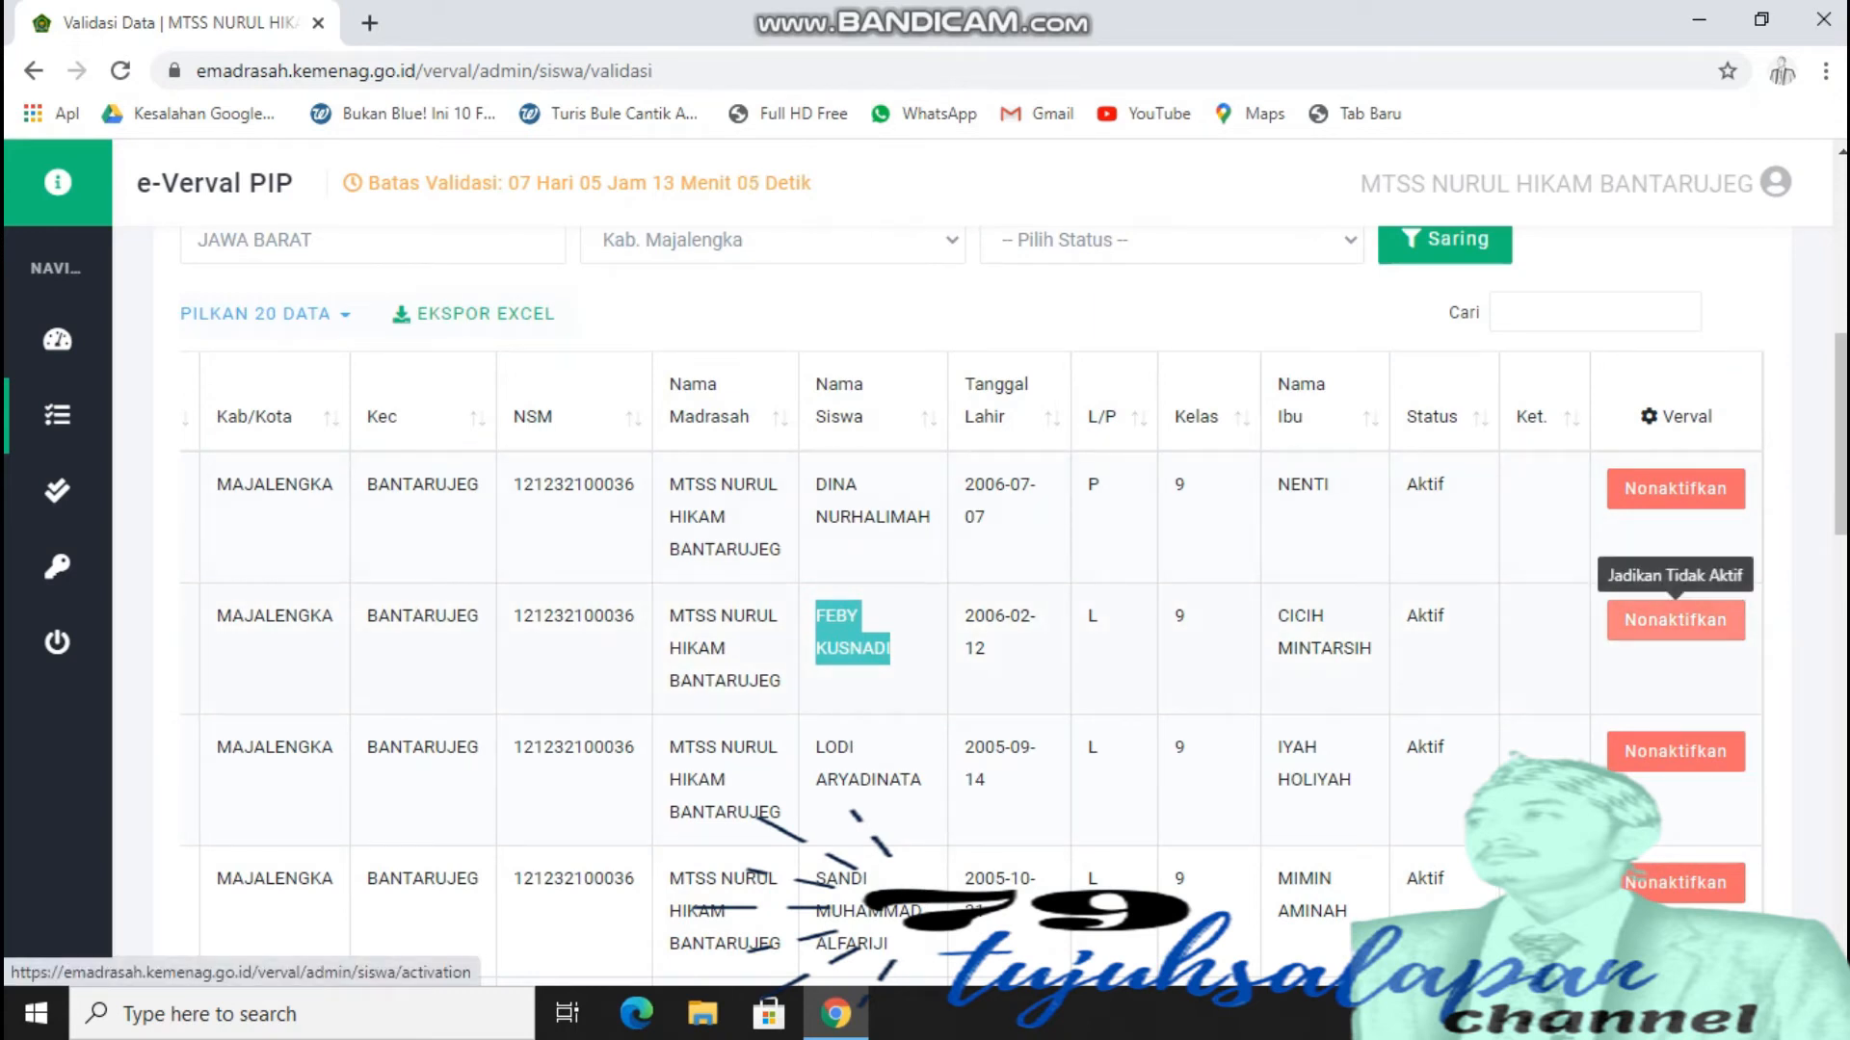
left_click(1675, 619)
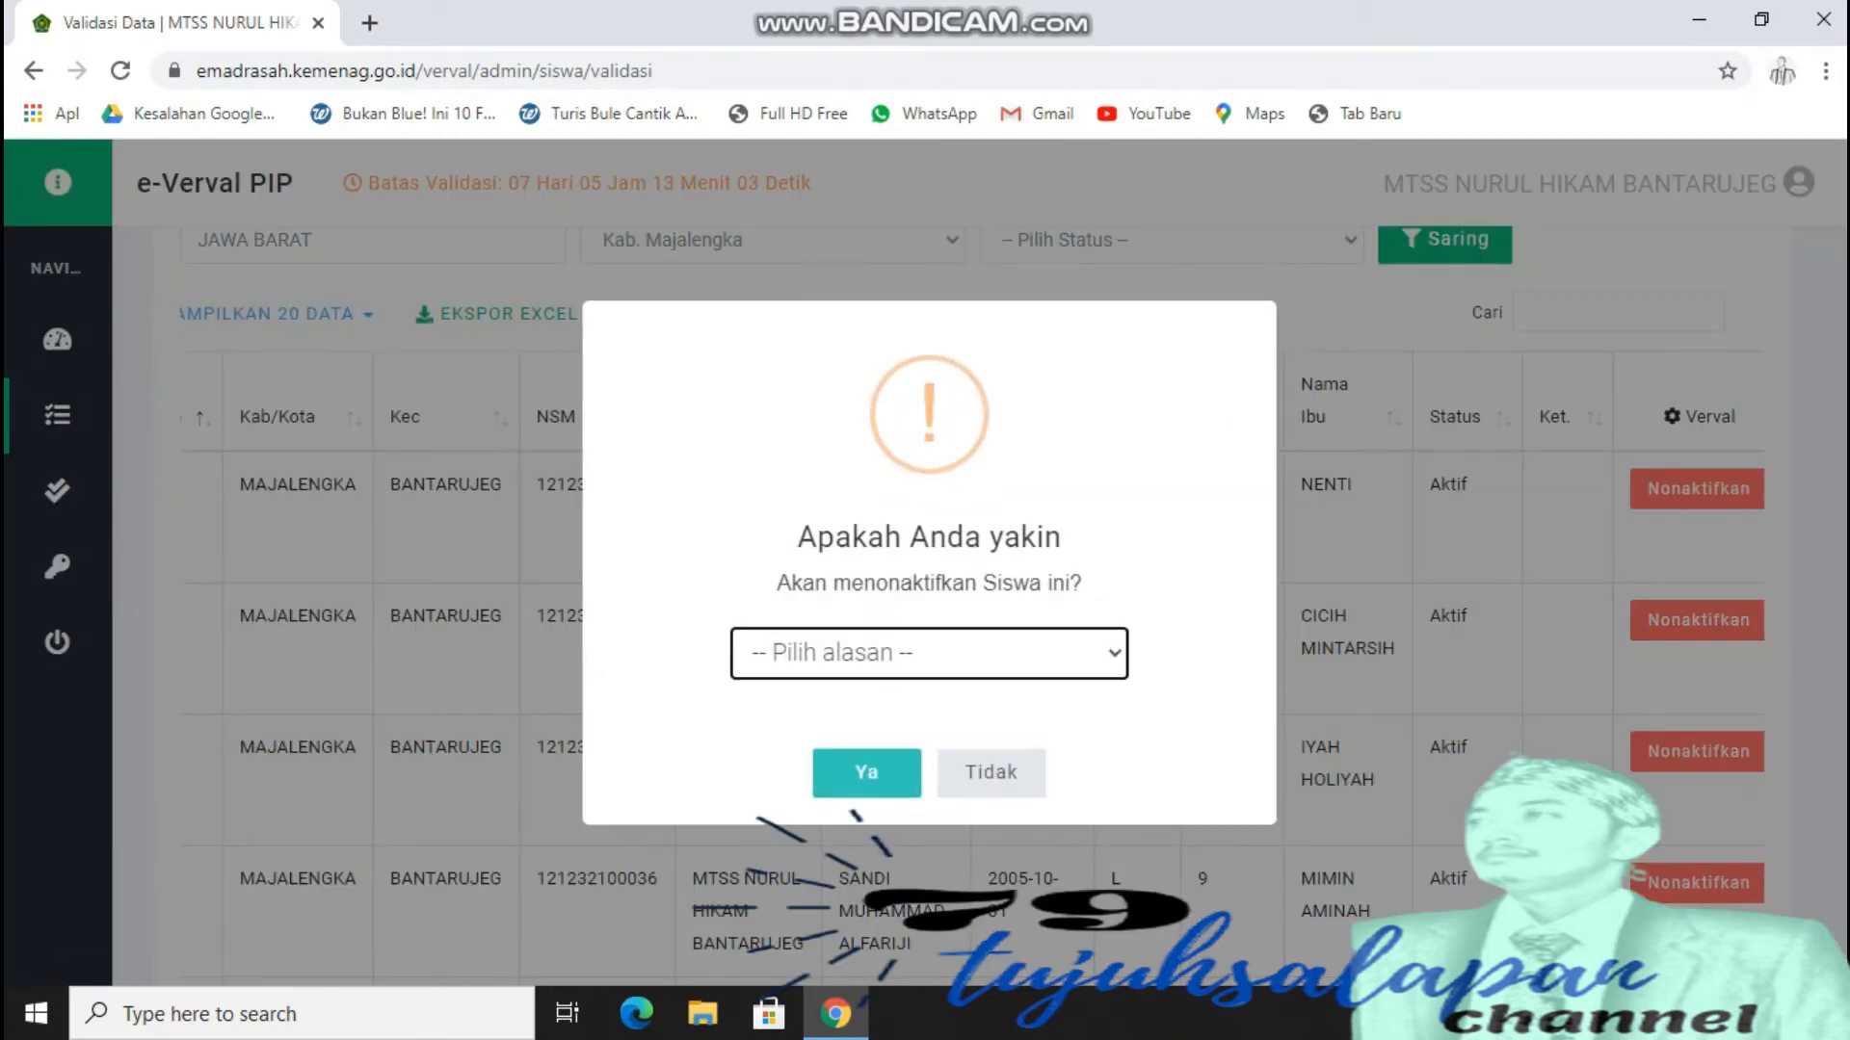
left_click(929, 653)
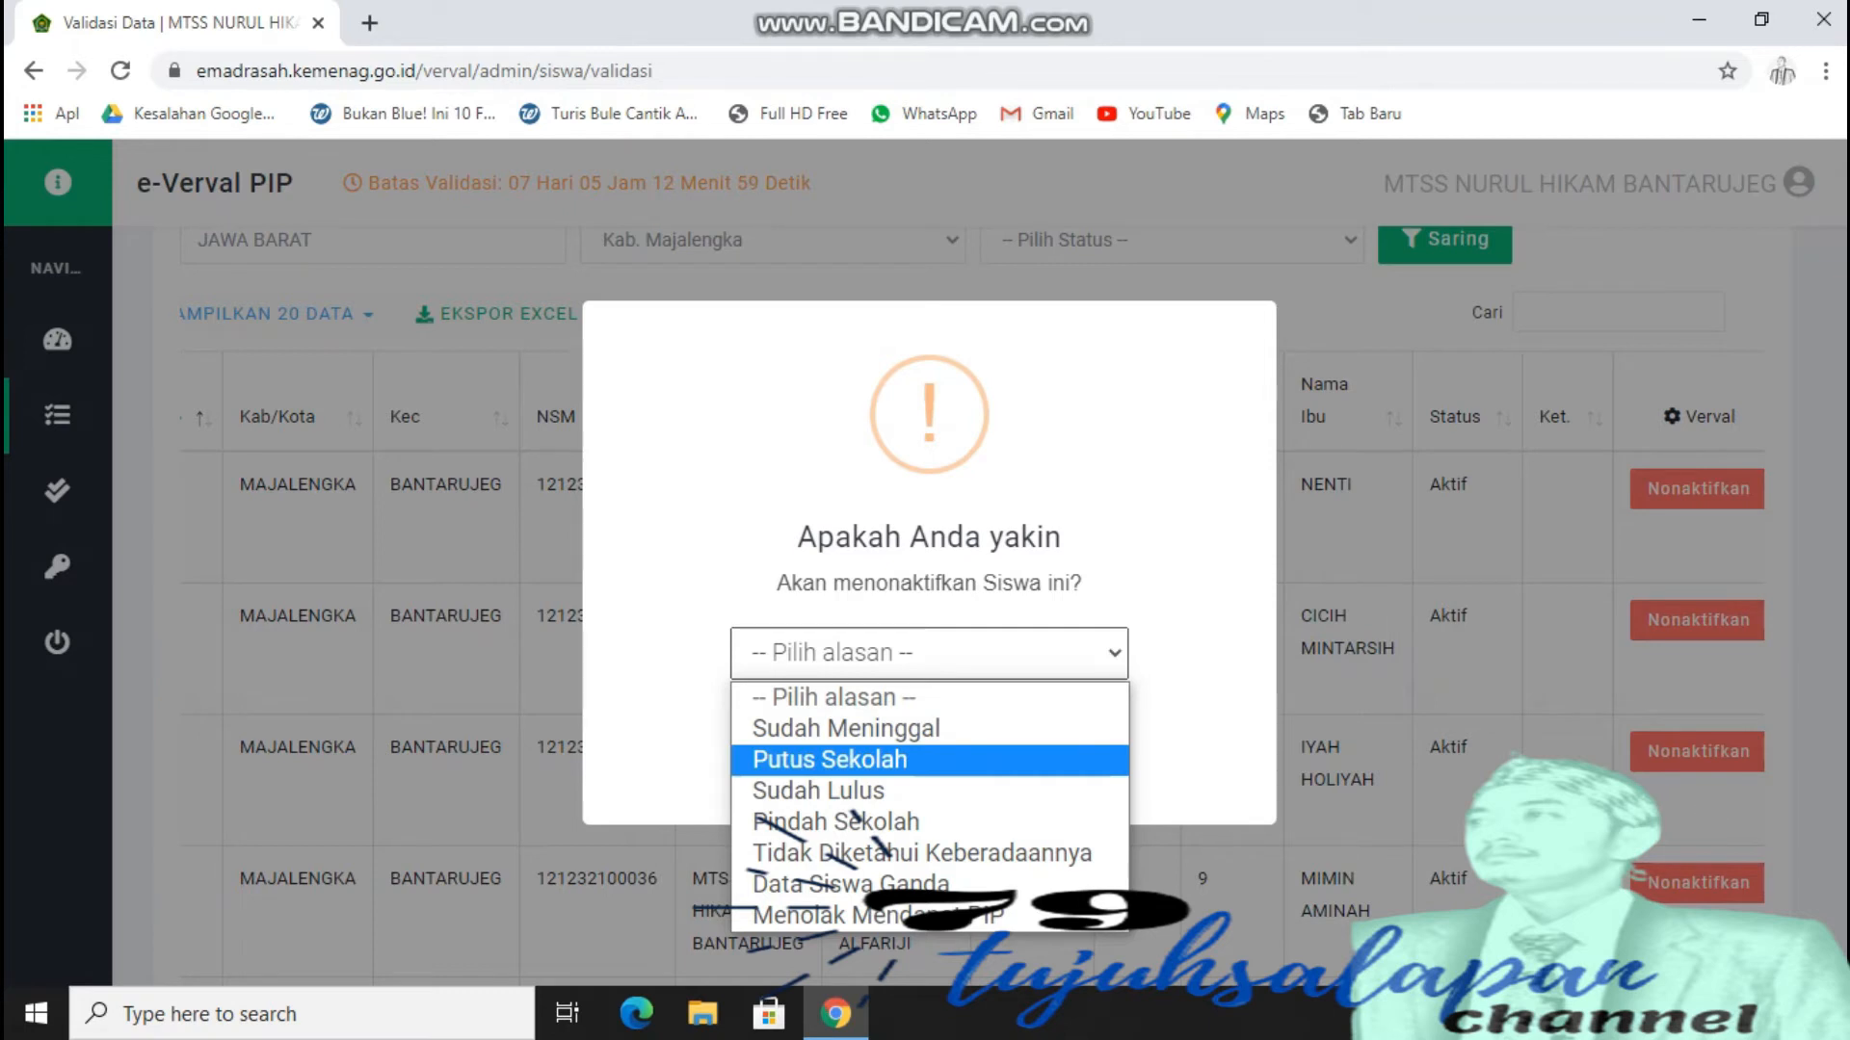
left_click(829, 759)
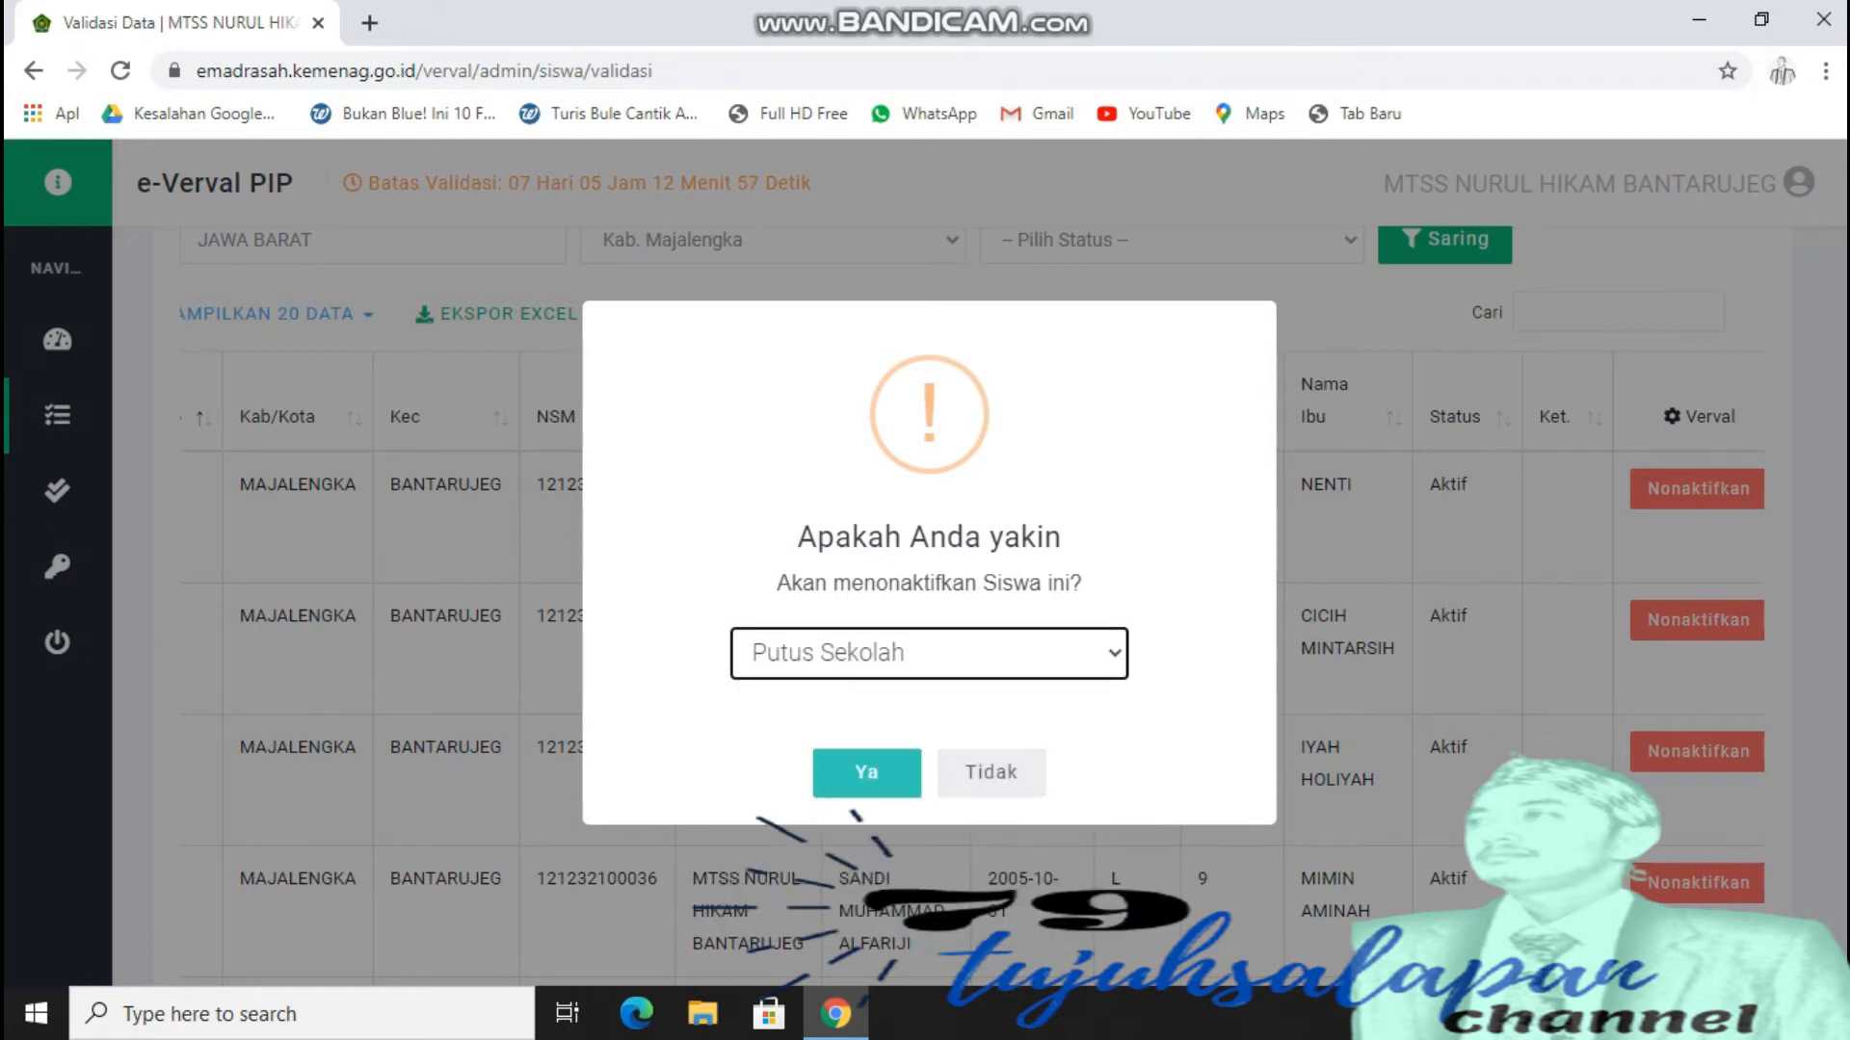
left_click(929, 653)
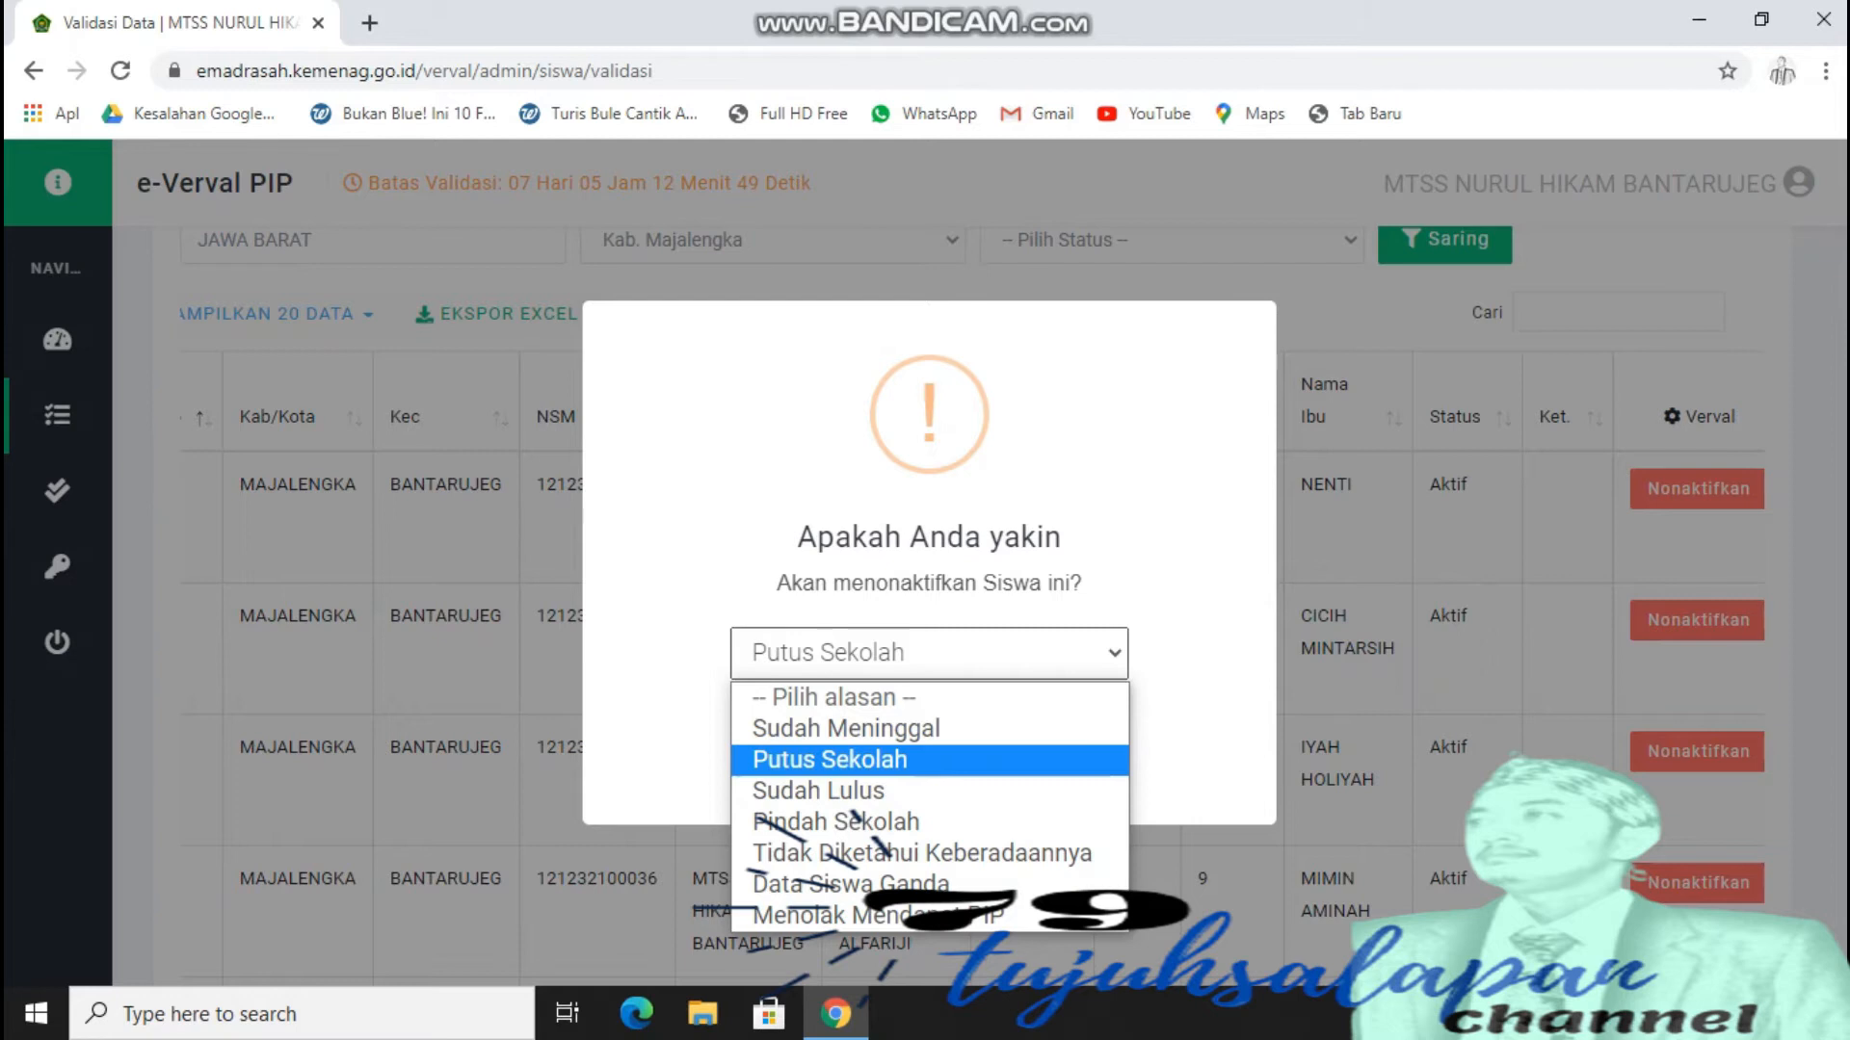
left_click(867, 761)
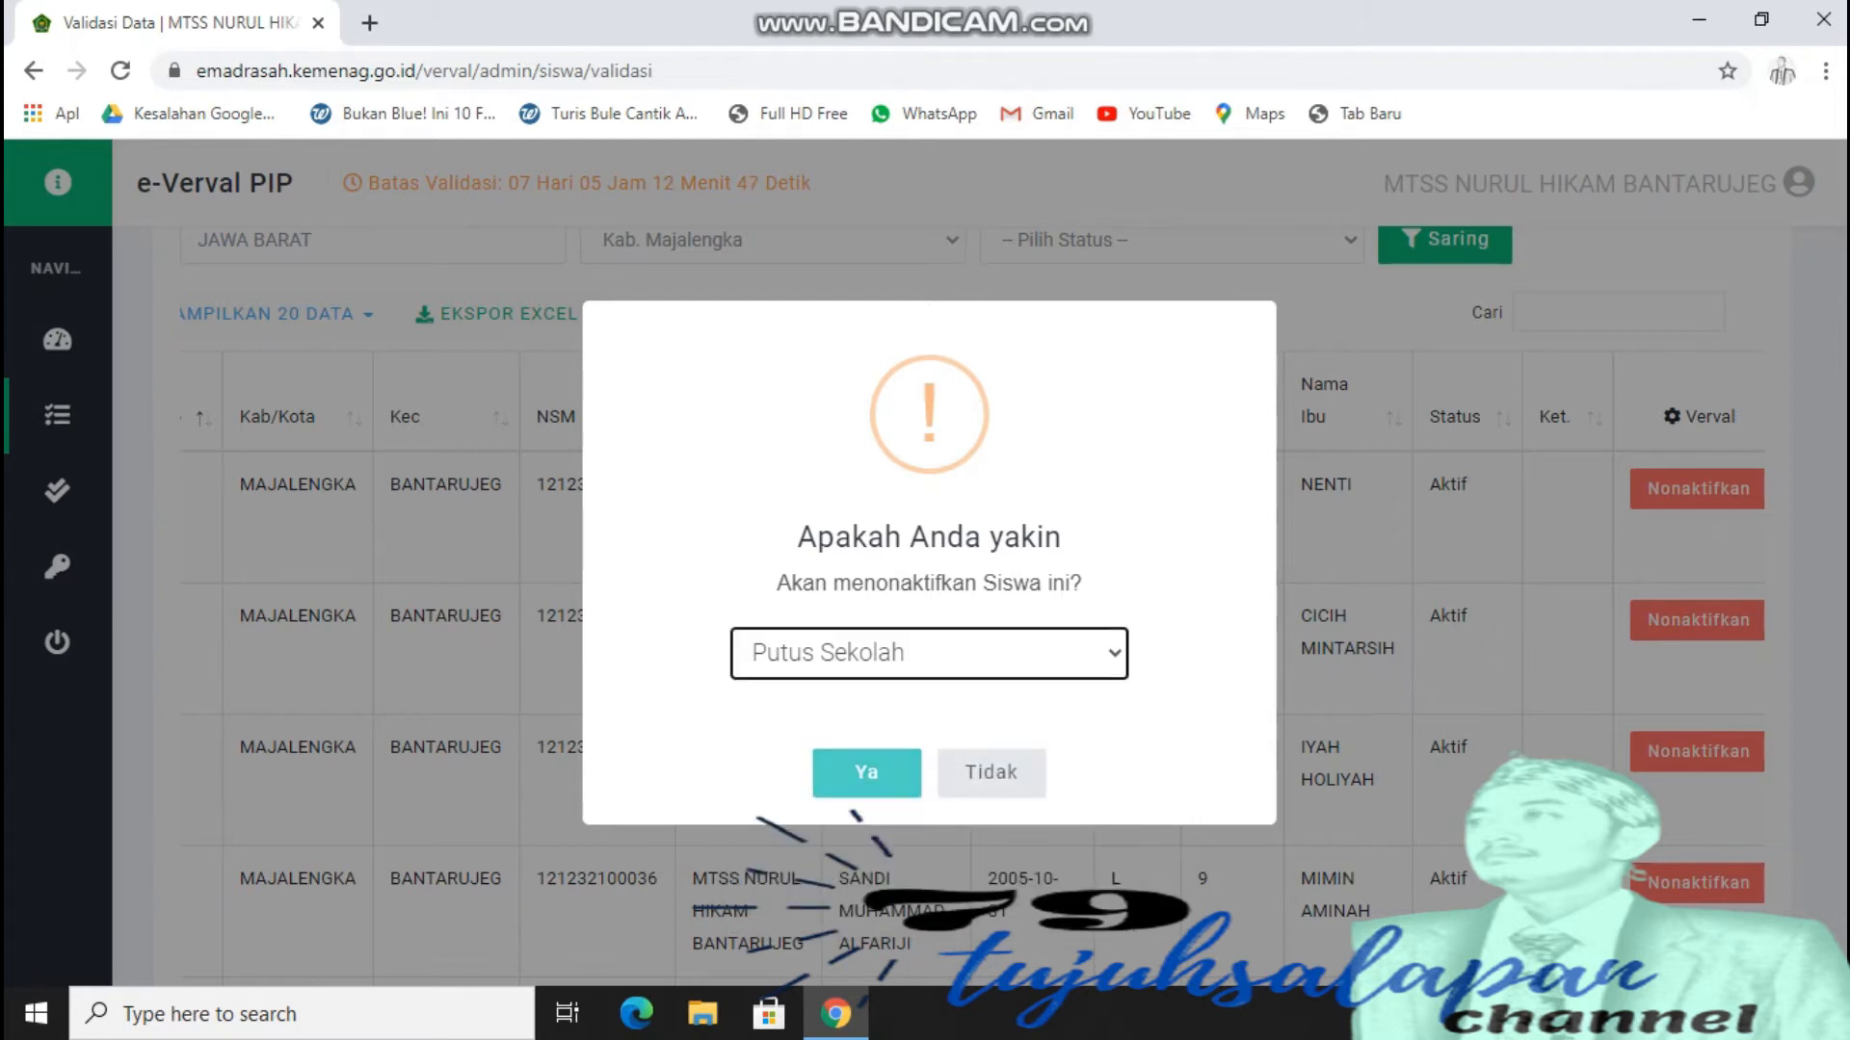
left_click(866, 772)
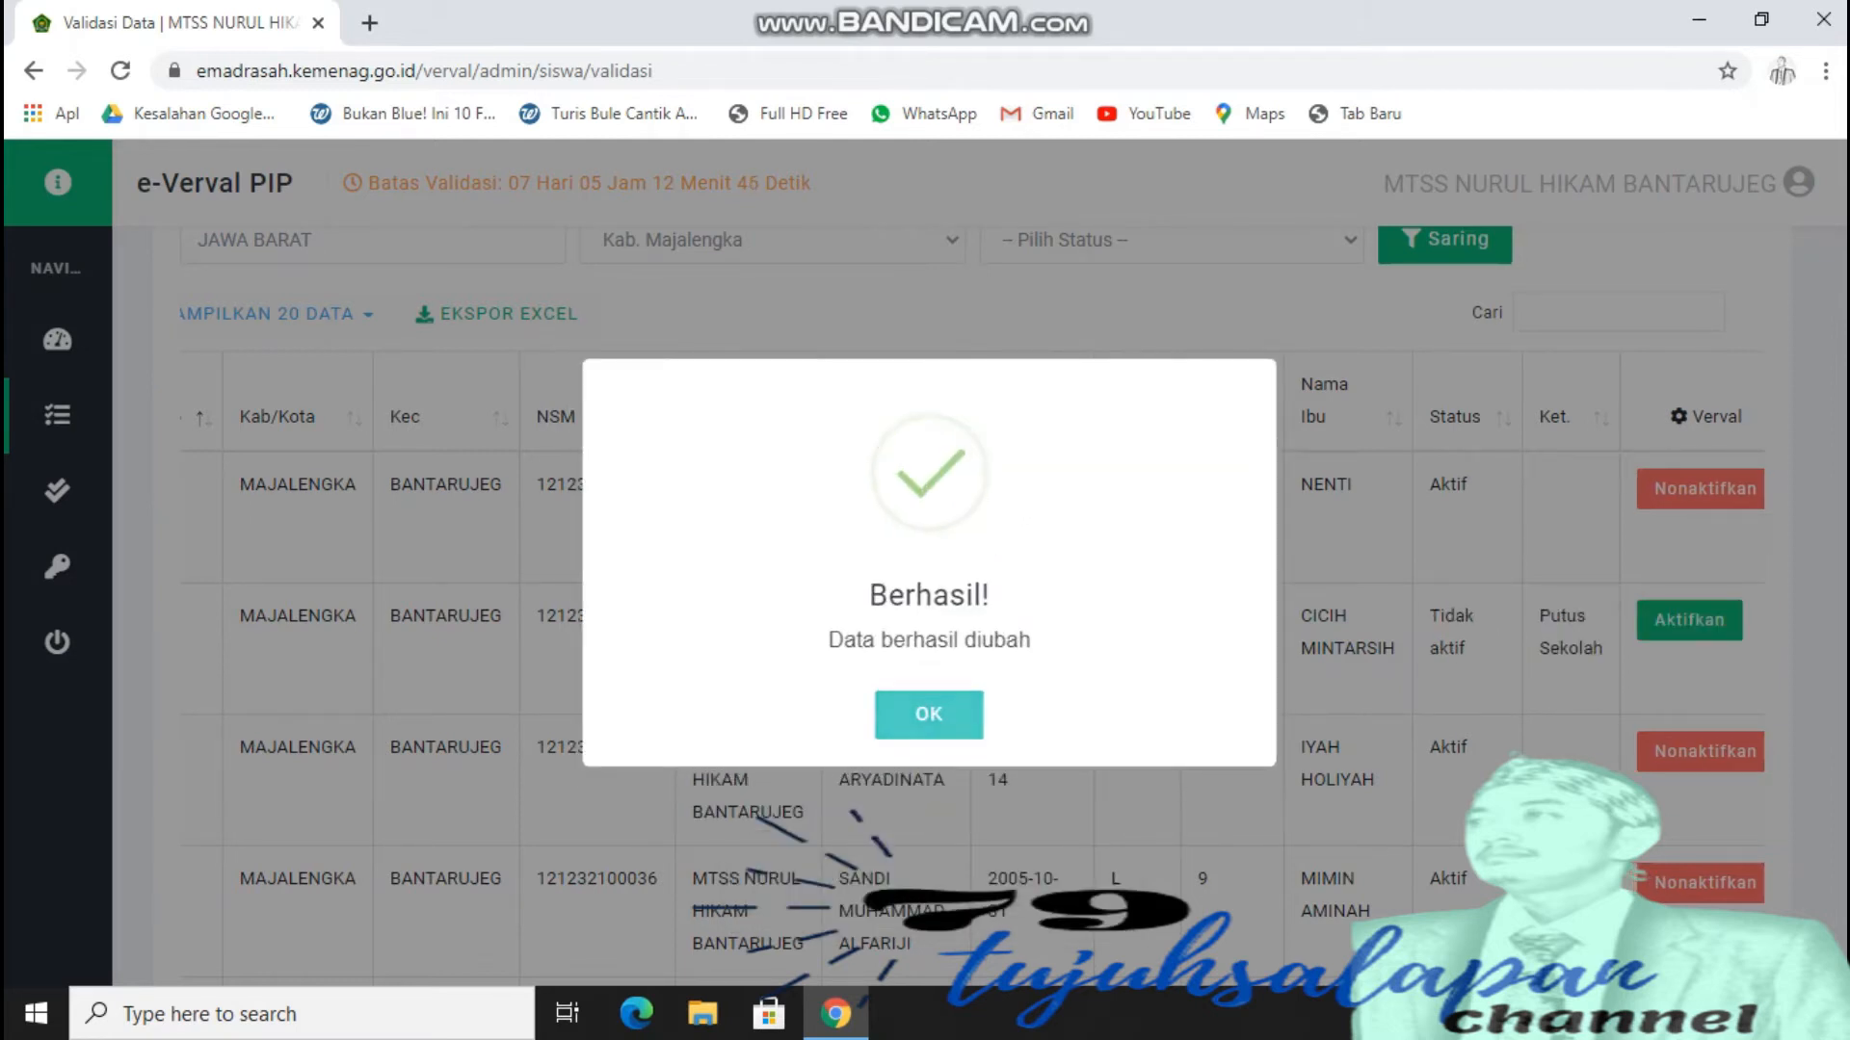
left_click(929, 715)
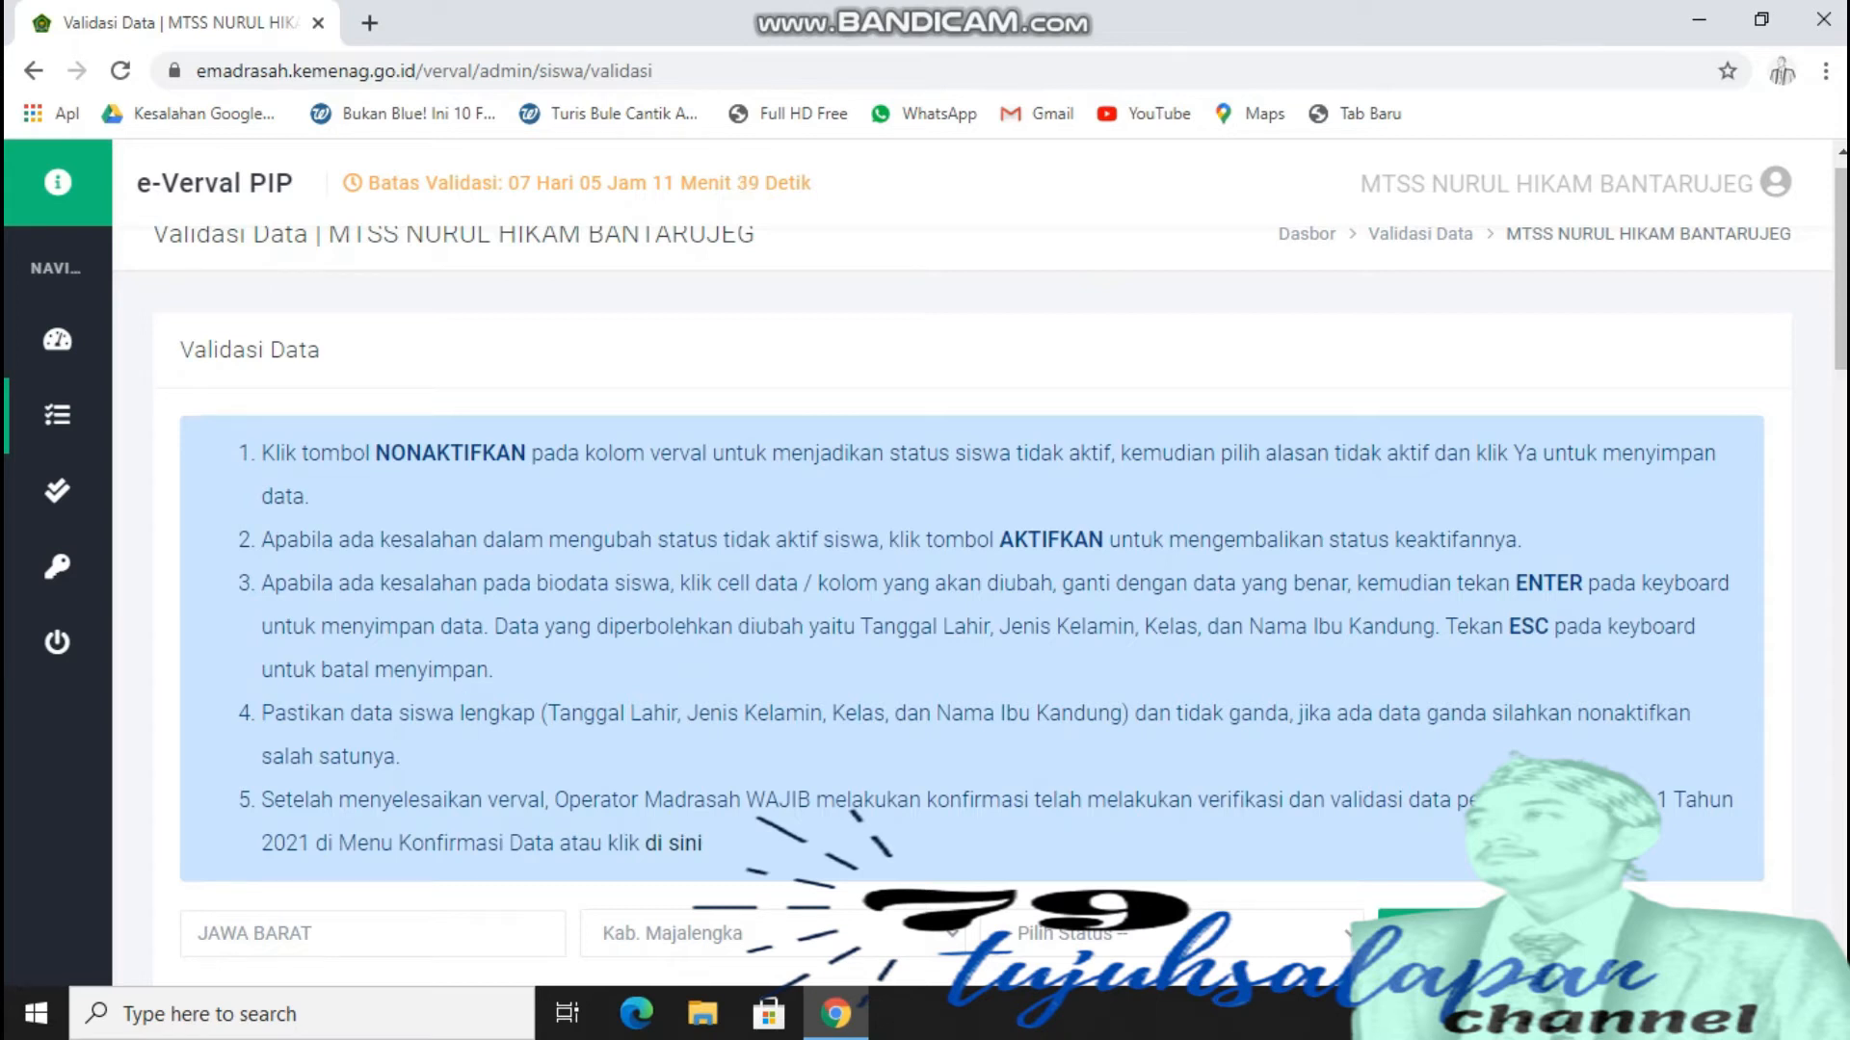
Step: Review the validation deadline, the instructions and the status of the first student rows
mouse_move(1840, 270)
left_mouse_down()
mouse_move(1840, 292)
mouse_move(1840, 264)
left_mouse_up()
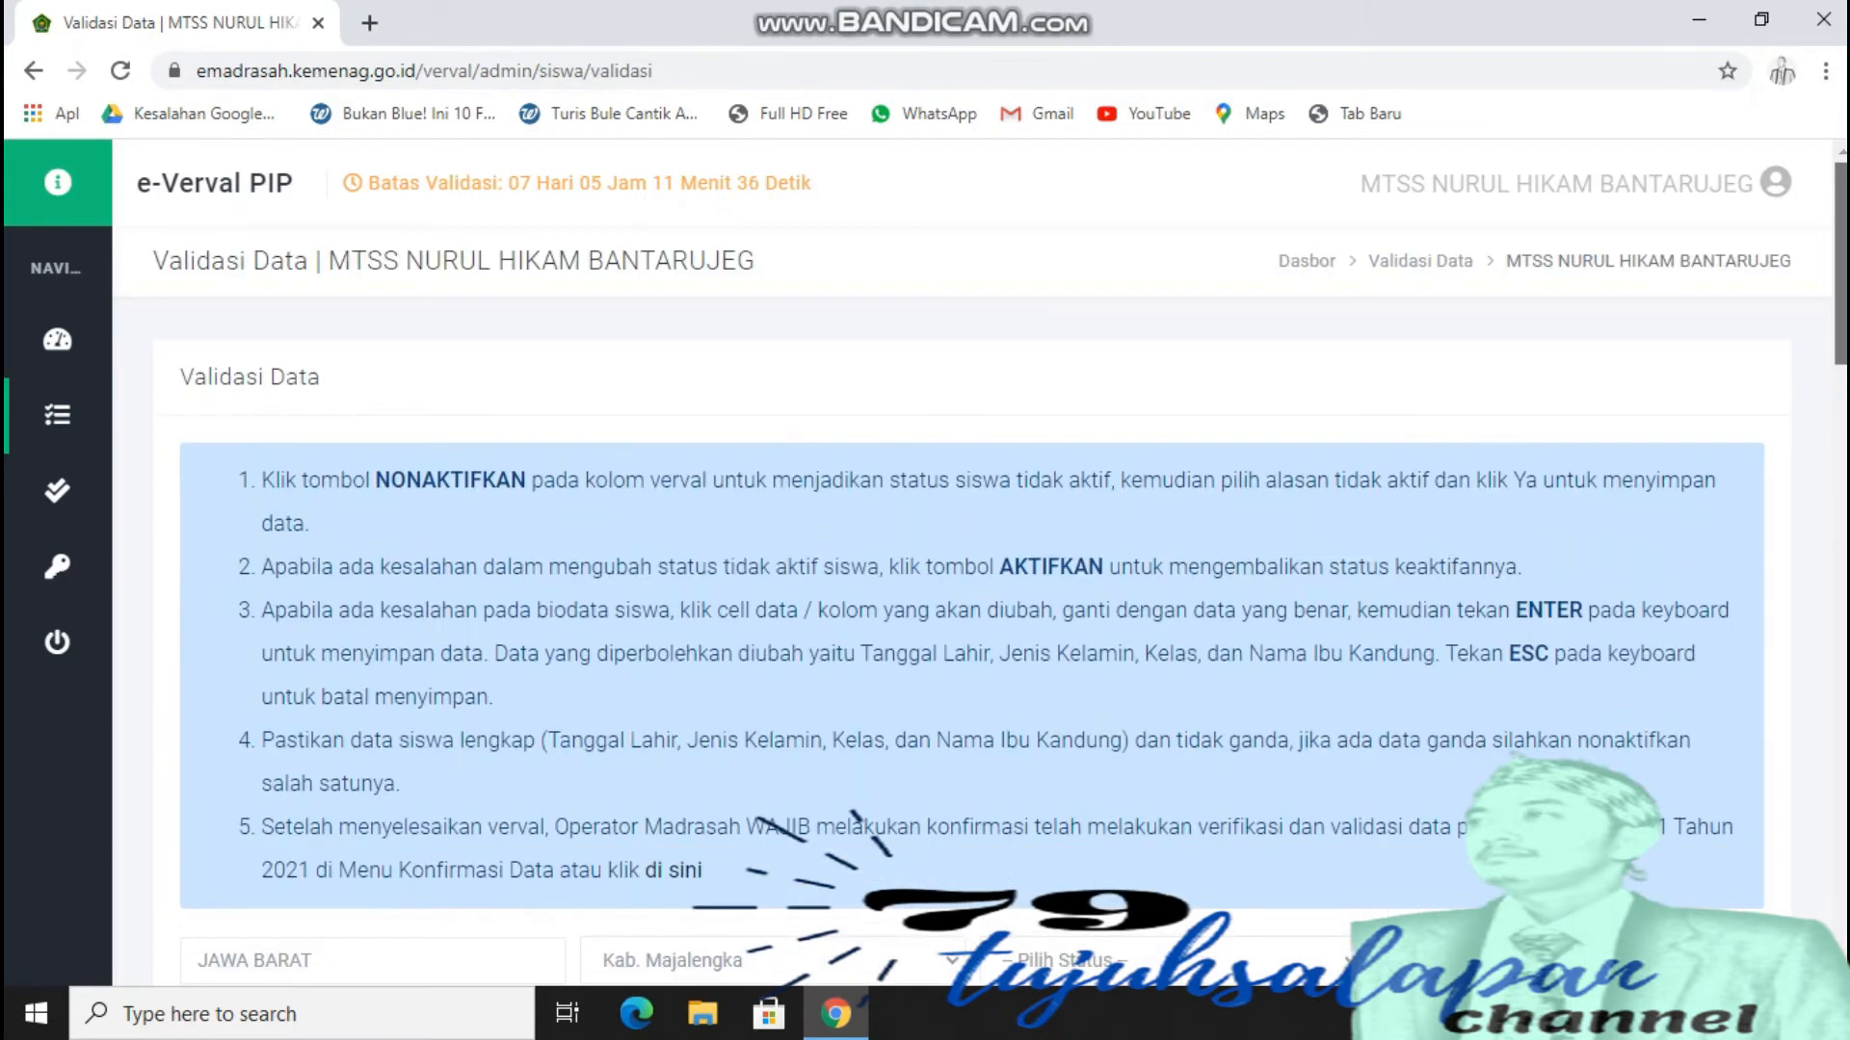
left_click_drag(509, 183, 521, 183)
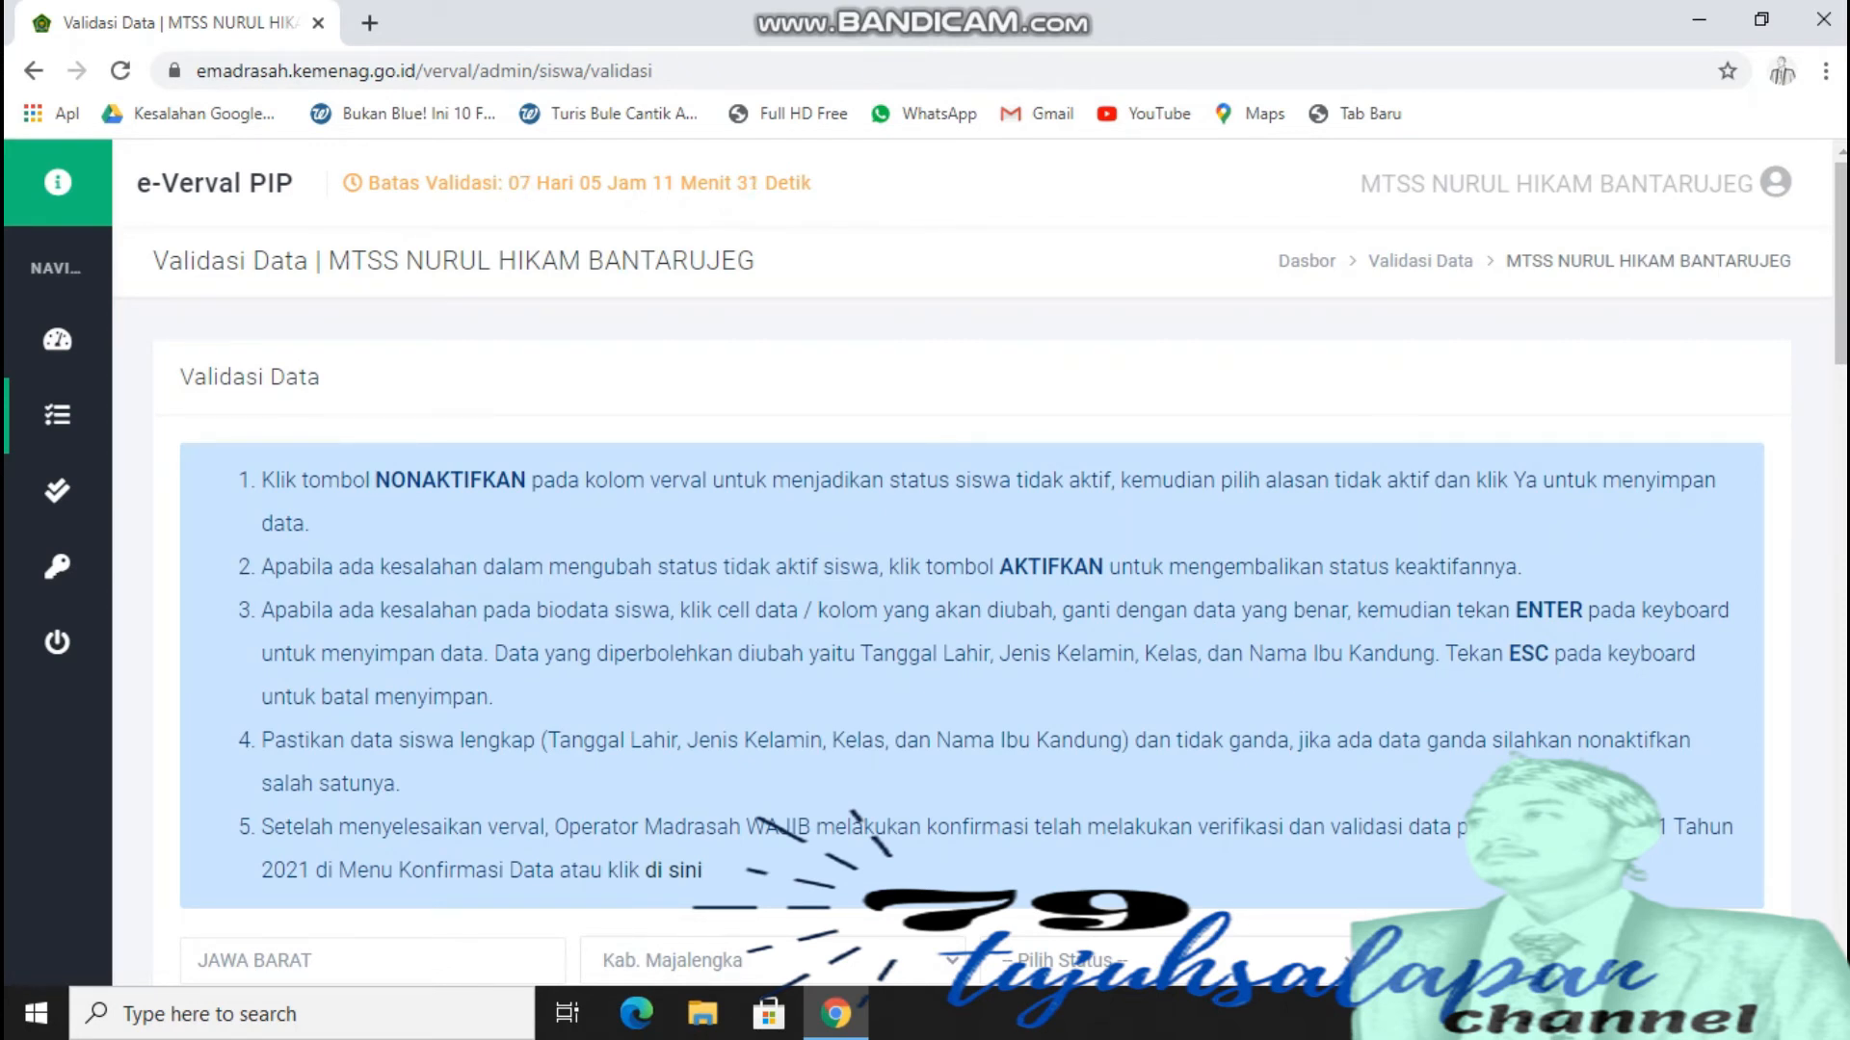
scroll(972, 611, "down", 2)
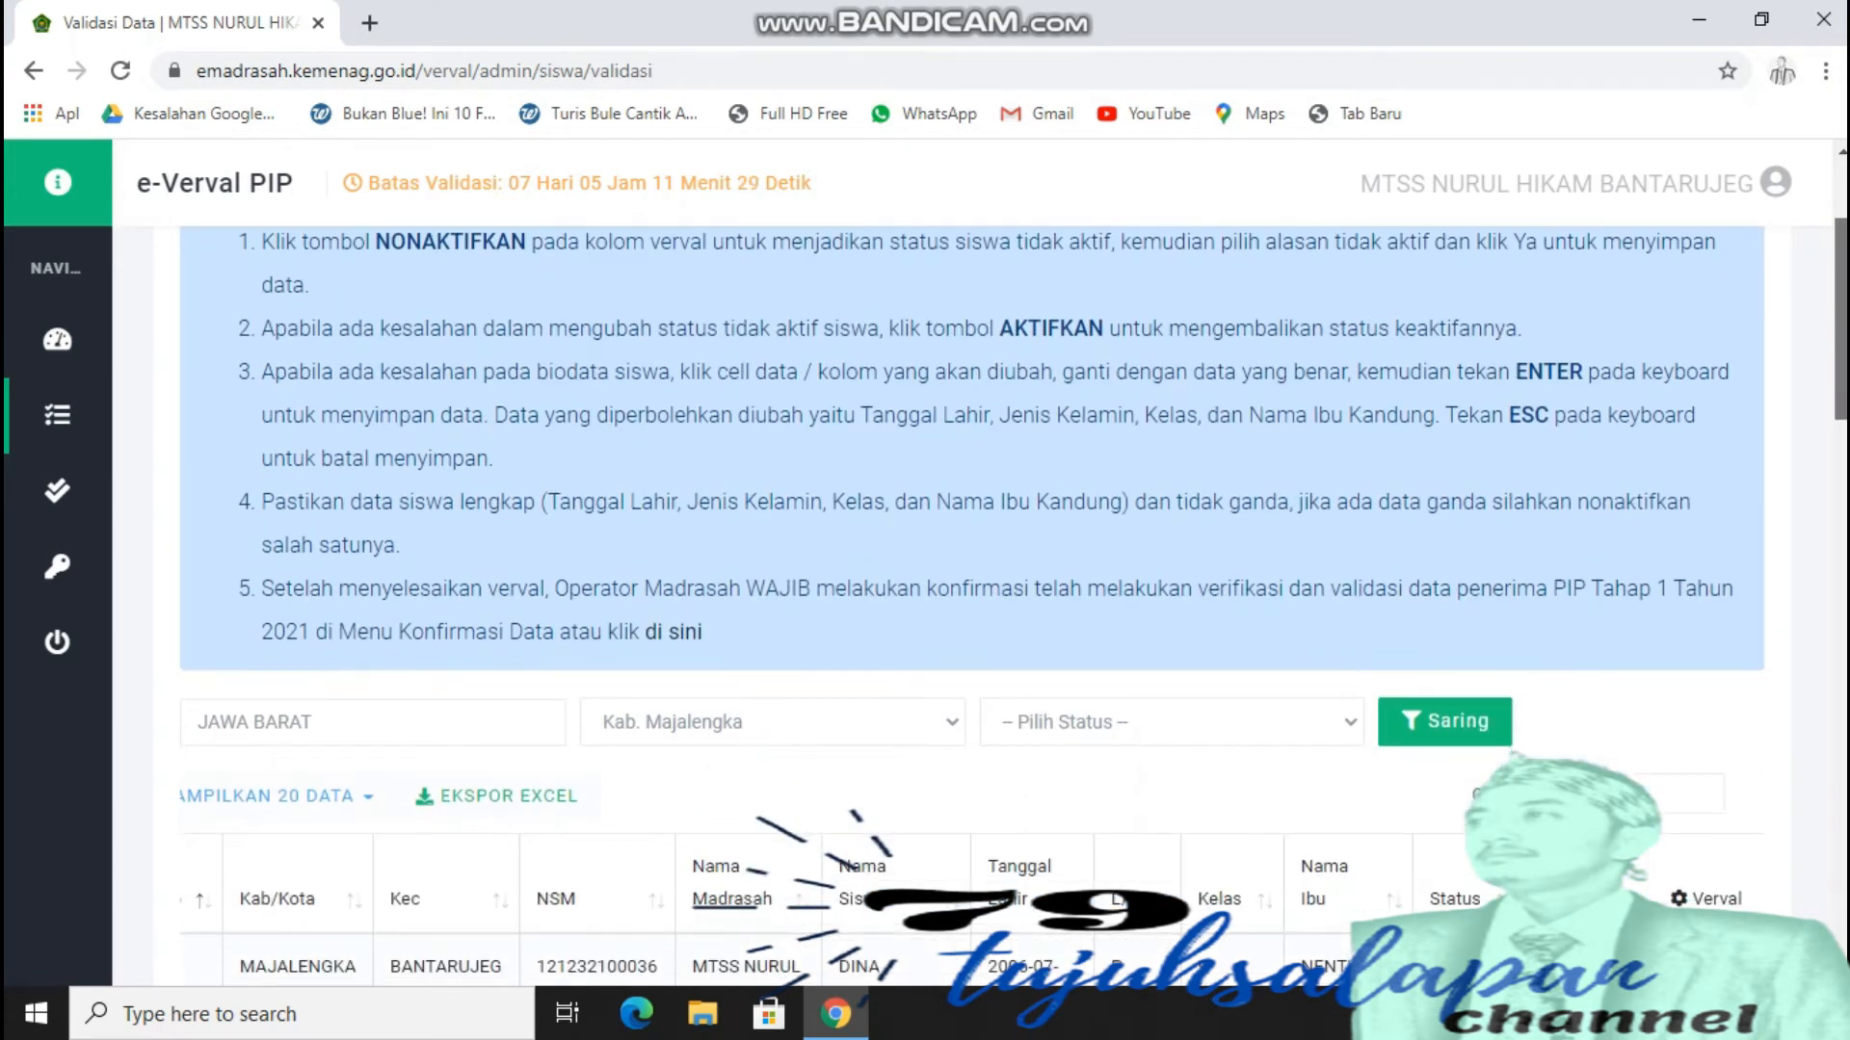
scroll(972, 611, "down", 7)
scroll(972, 611, "up", 4)
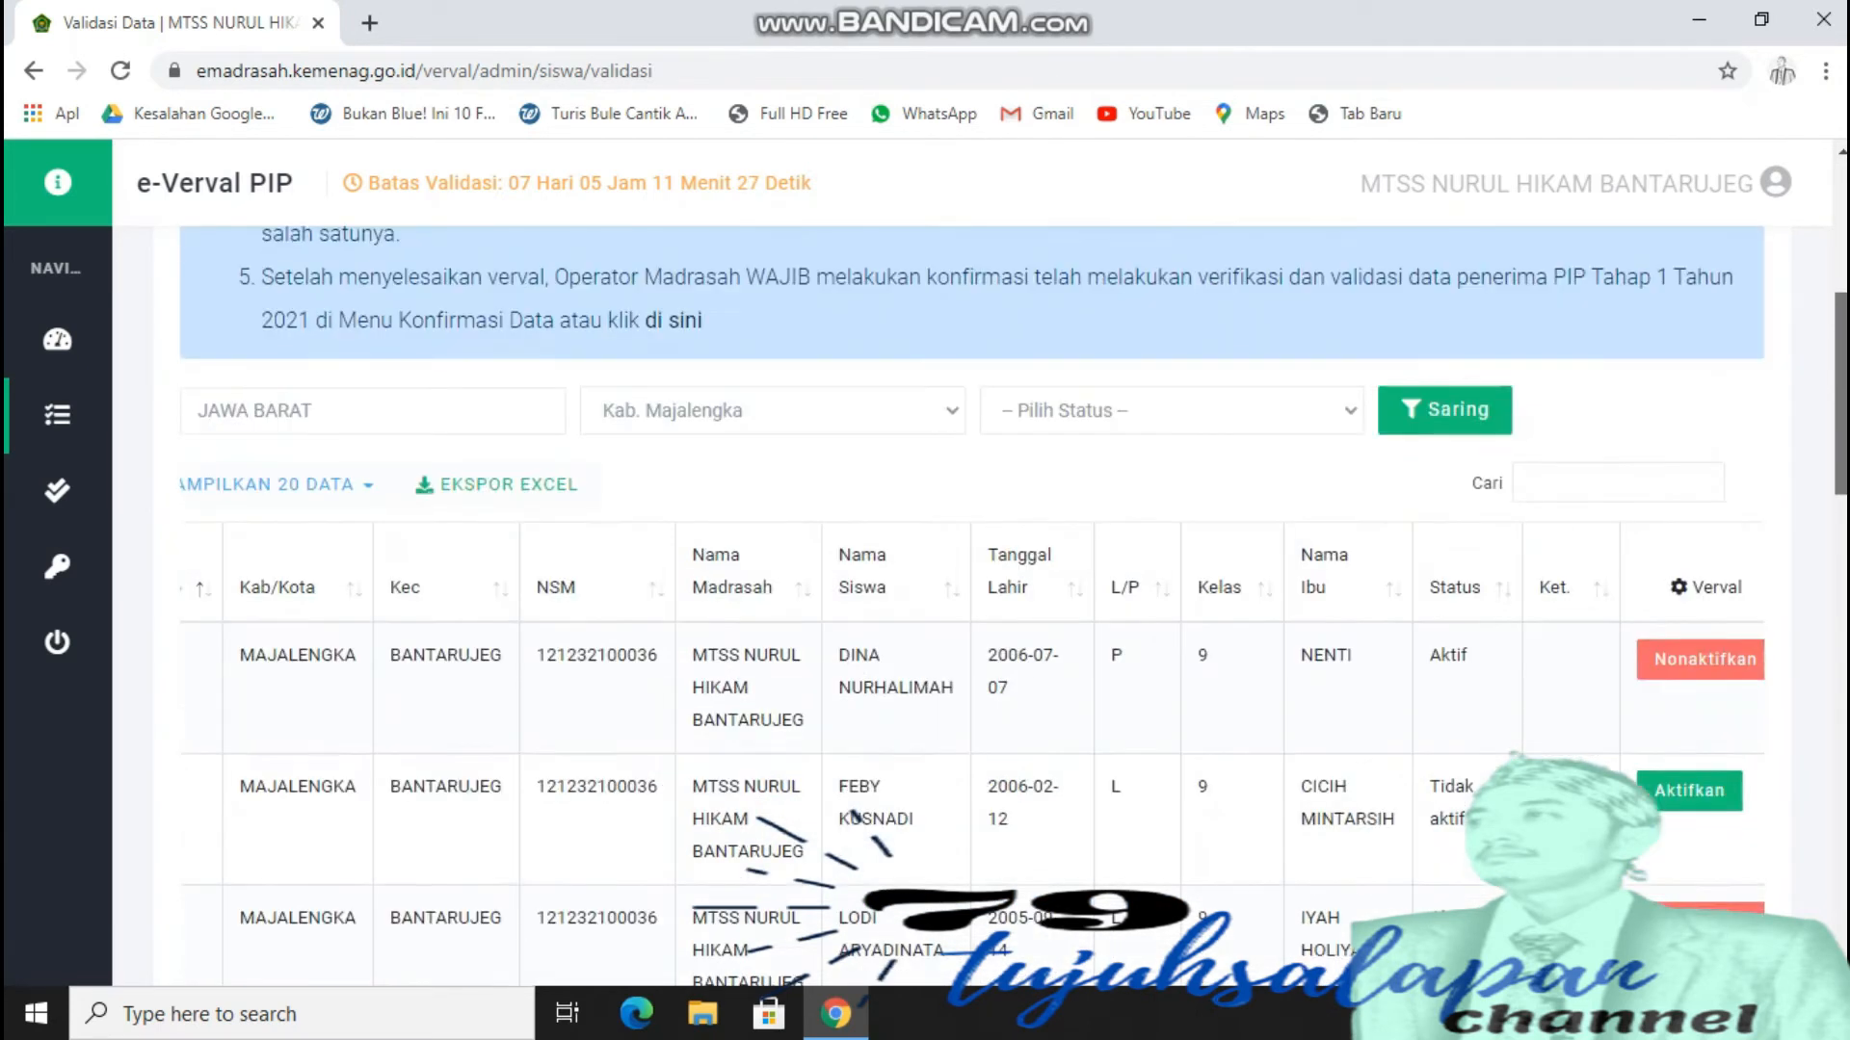
scroll(972, 611, "up", 5)
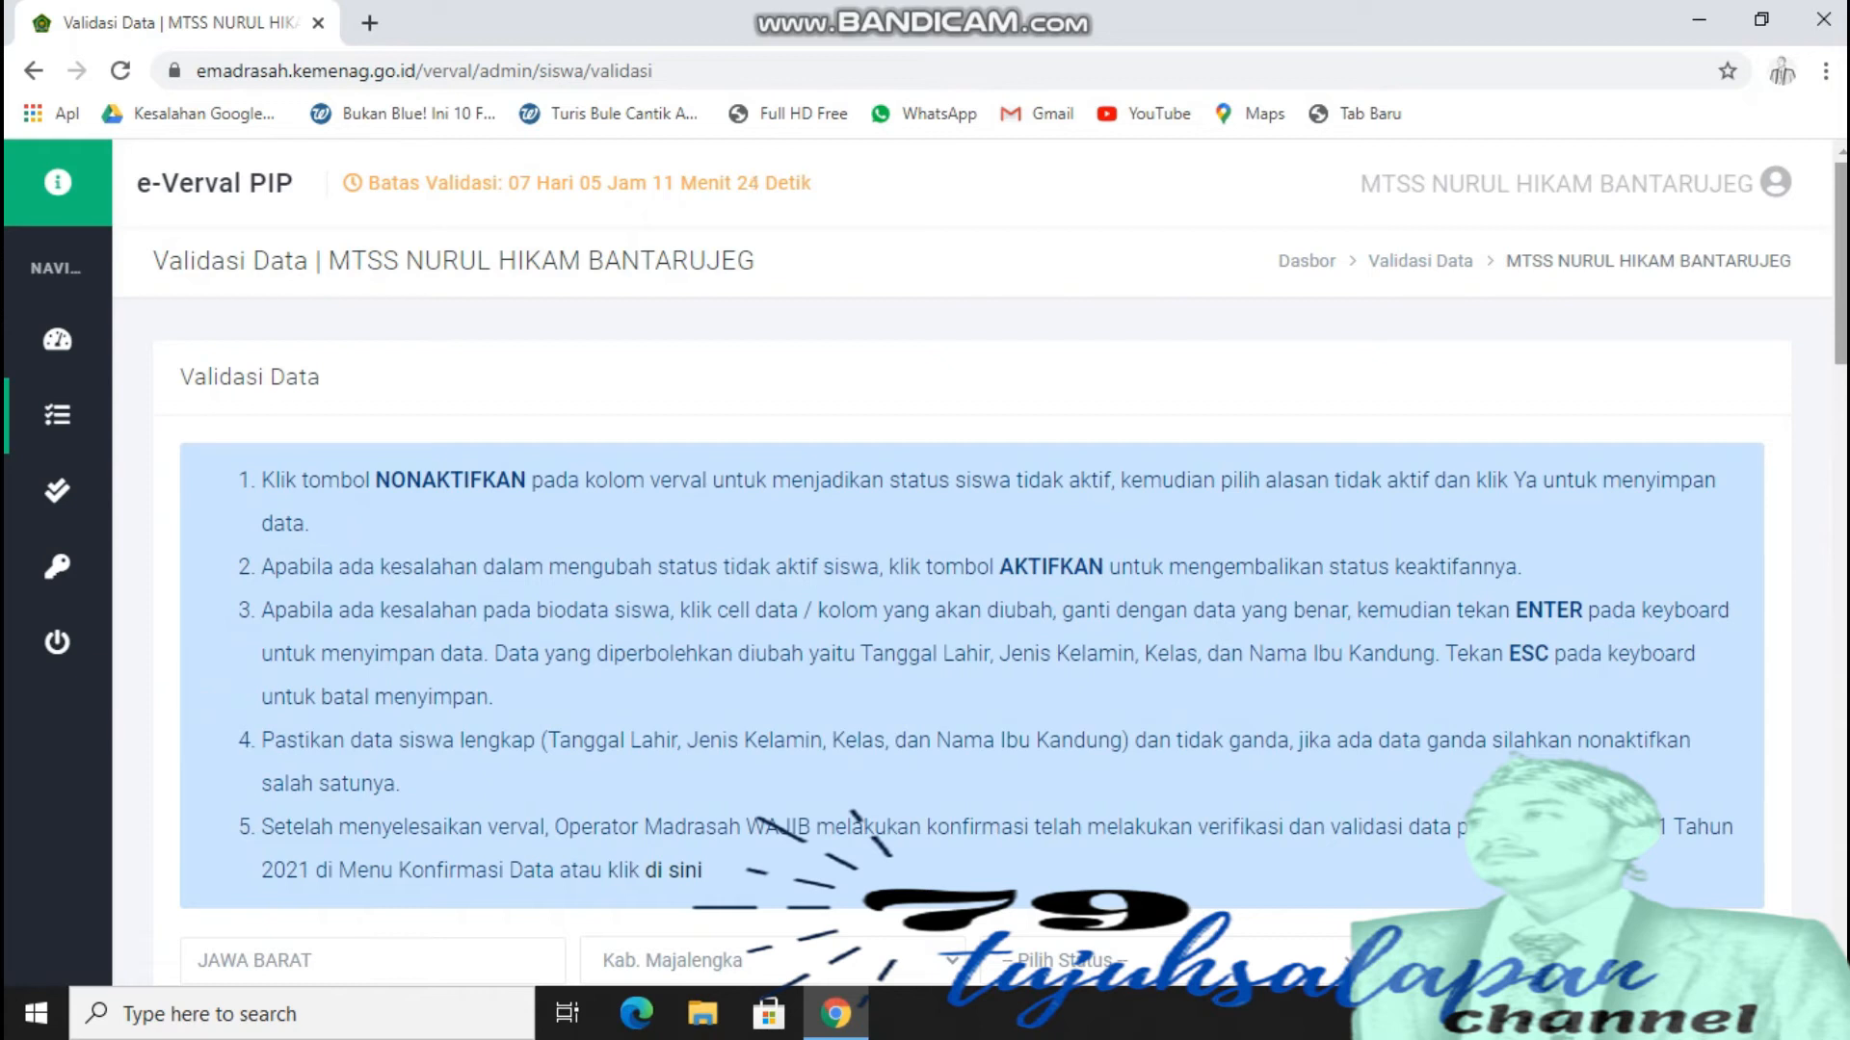
Step: Check the mother's name in the last student row against the instruction on complete student data
scroll(973, 611, "down", 8)
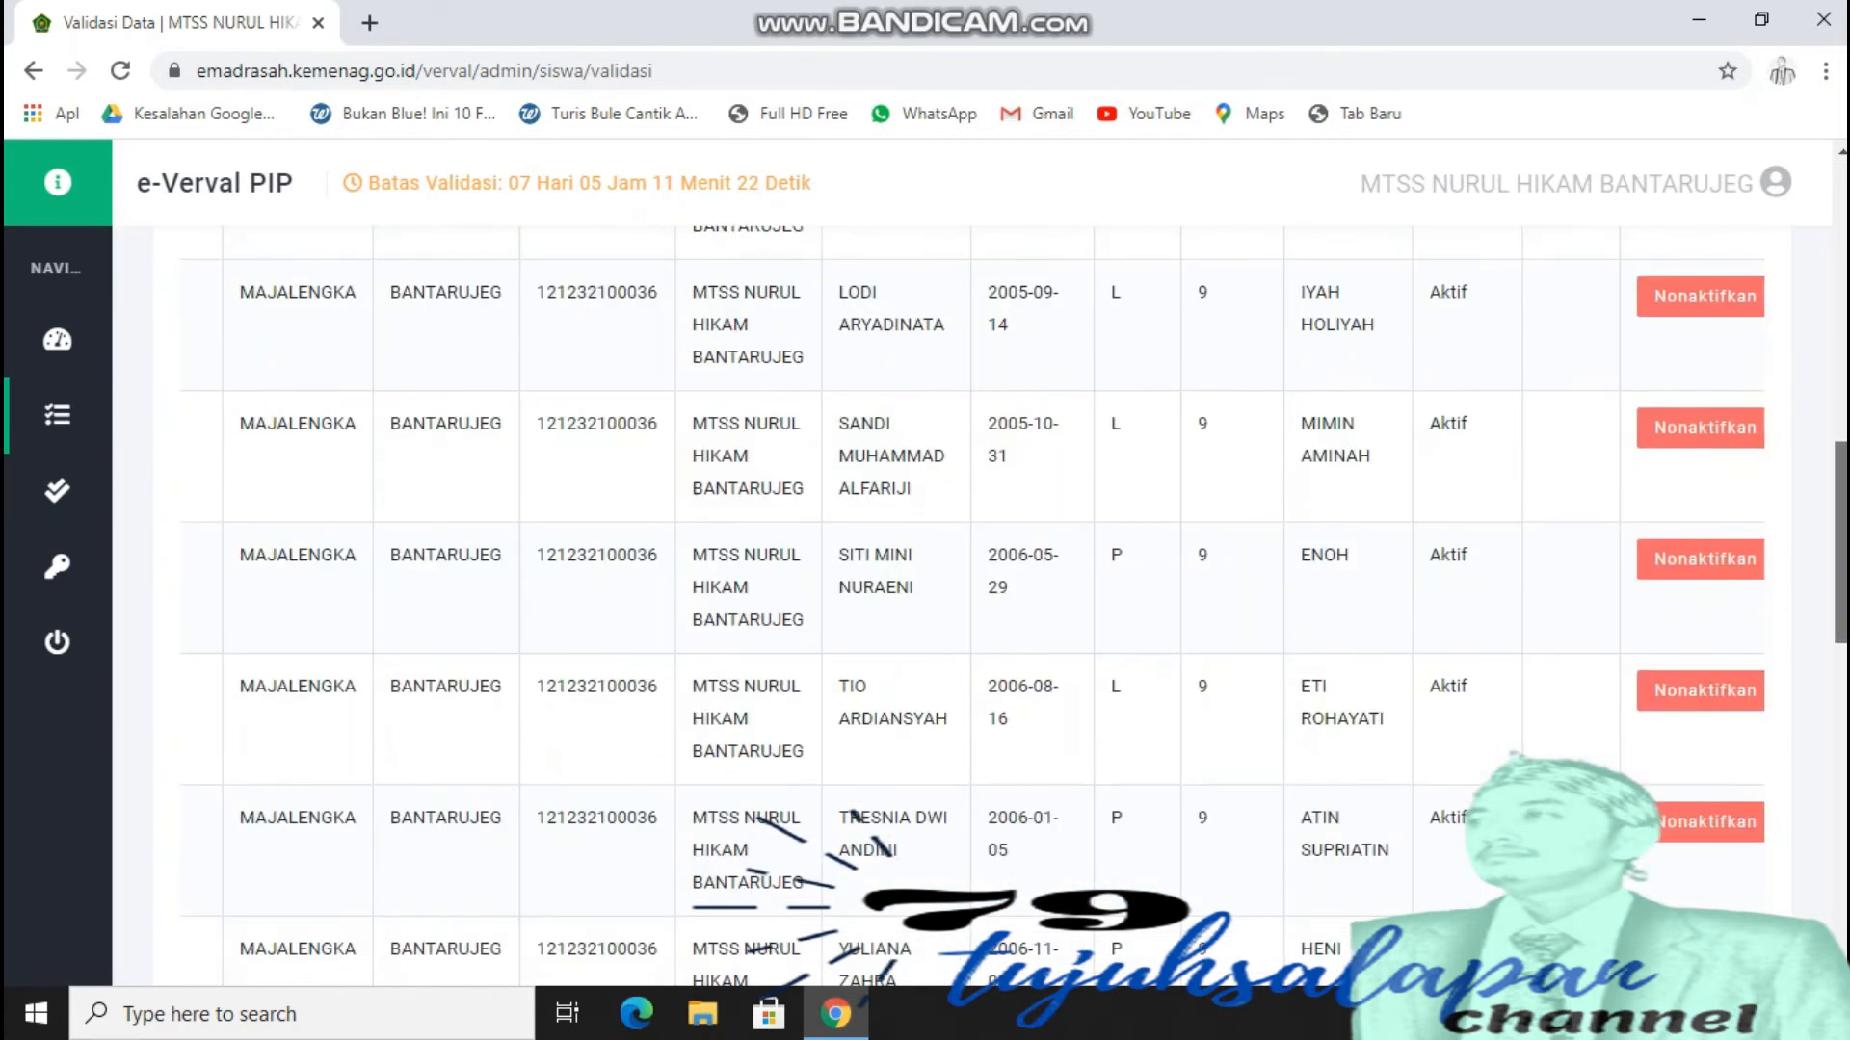
scroll(972, 611, "down", 8)
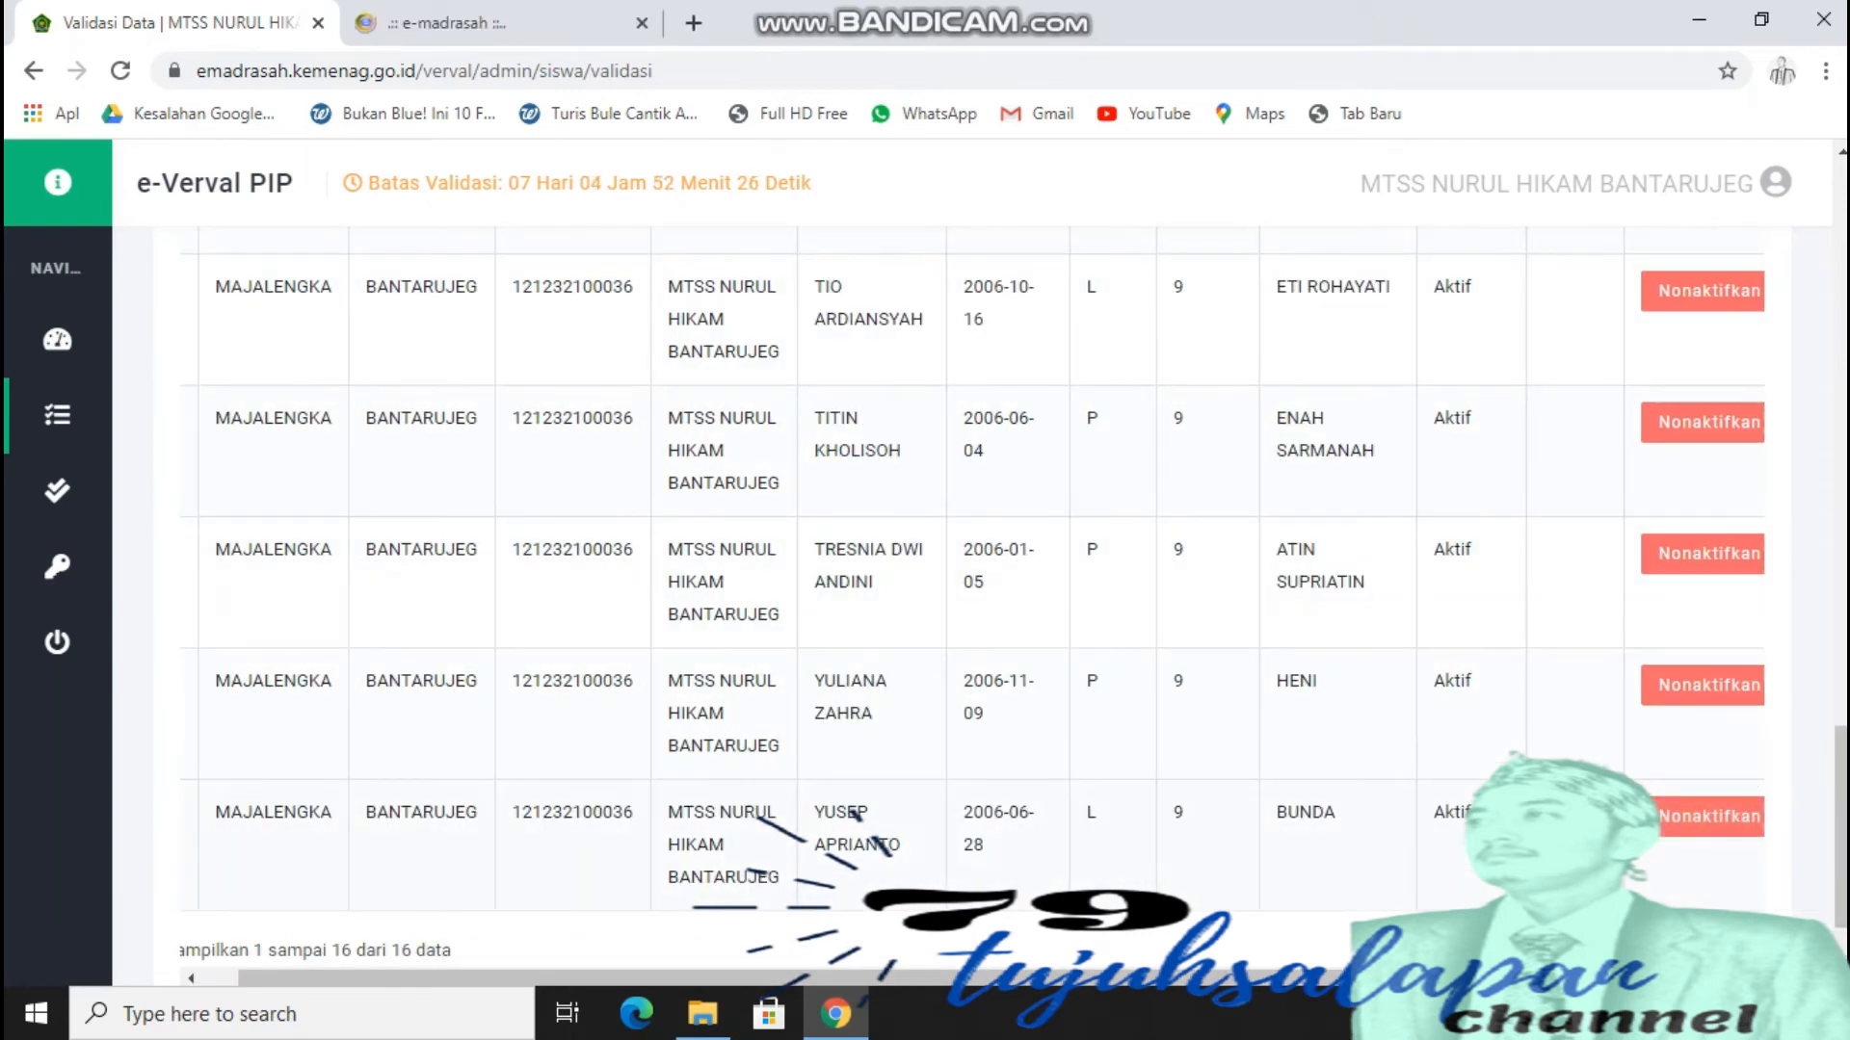
mouse_move(1840, 829)
left_mouse_down()
mouse_move(1840, 420)
mouse_move(1840, 864)
mouse_move(1840, 408)
mouse_move(1840, 864)
left_mouse_up()
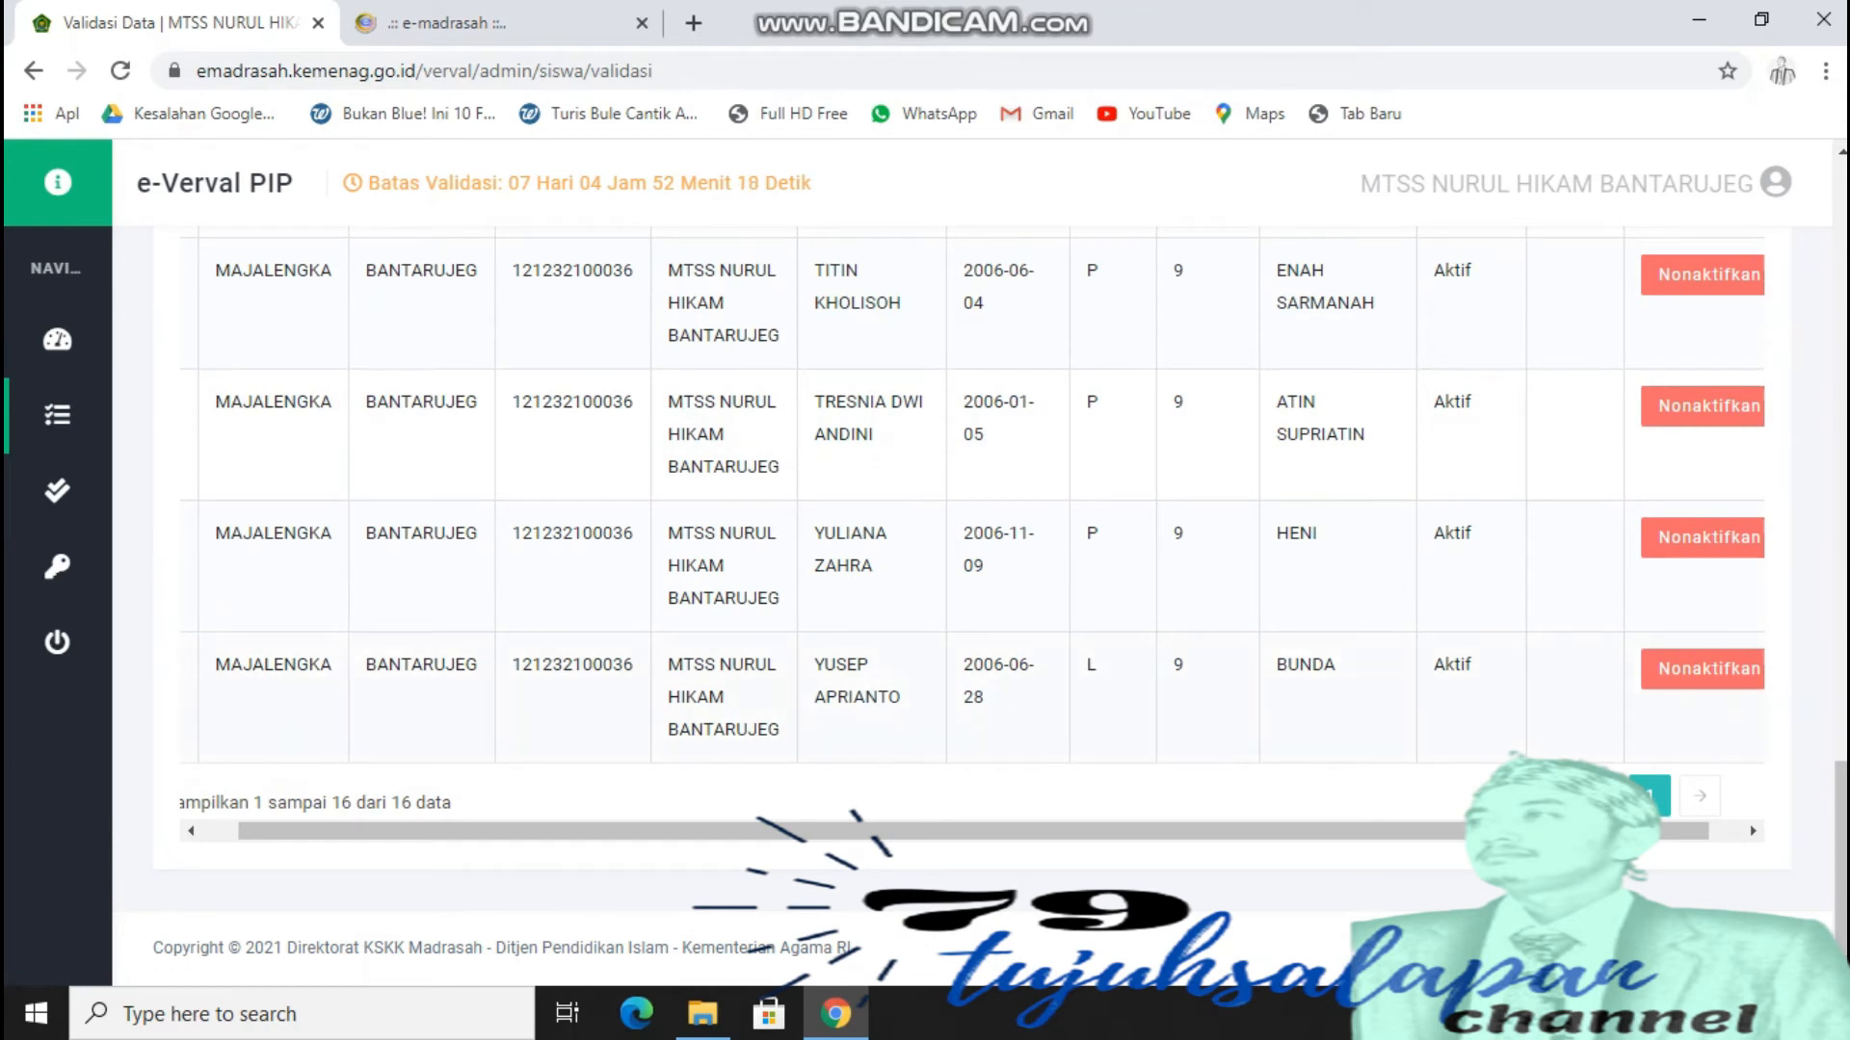
double_click(1306, 666)
left_click(1322, 672)
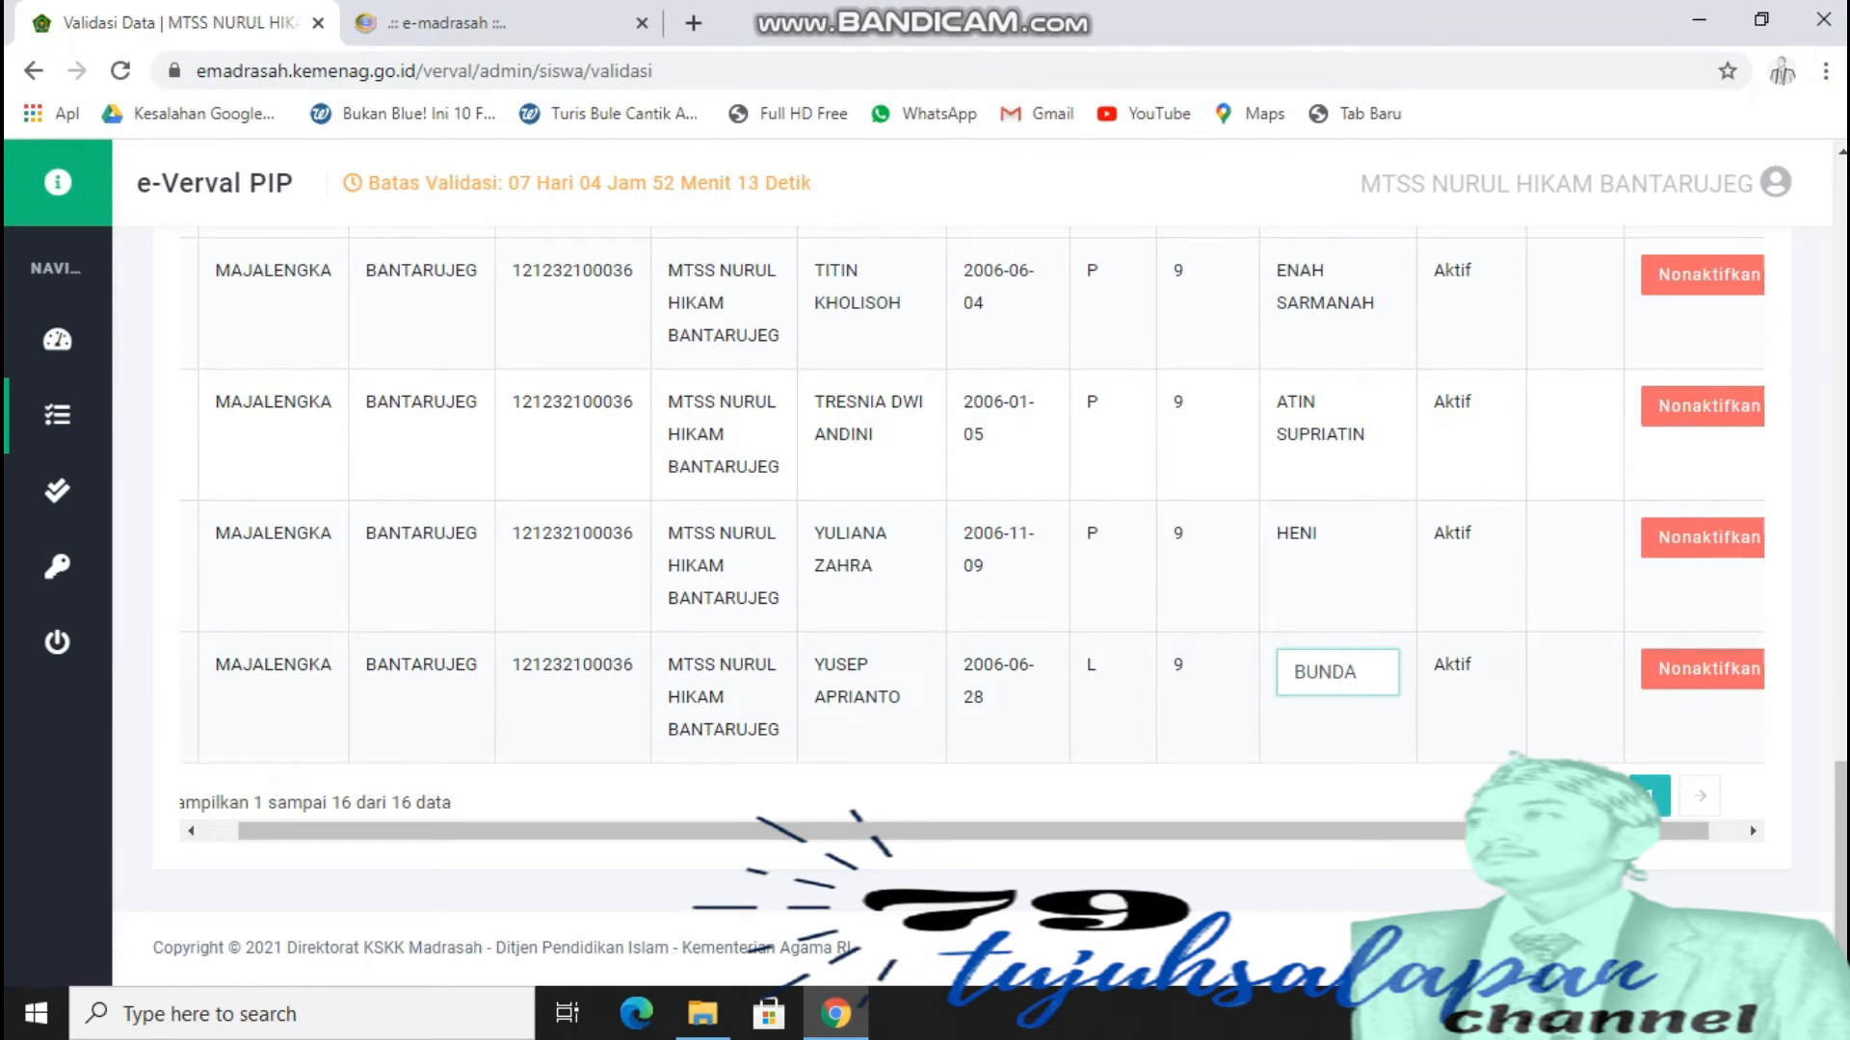
left_click_drag(1840, 859, 1840, 261)
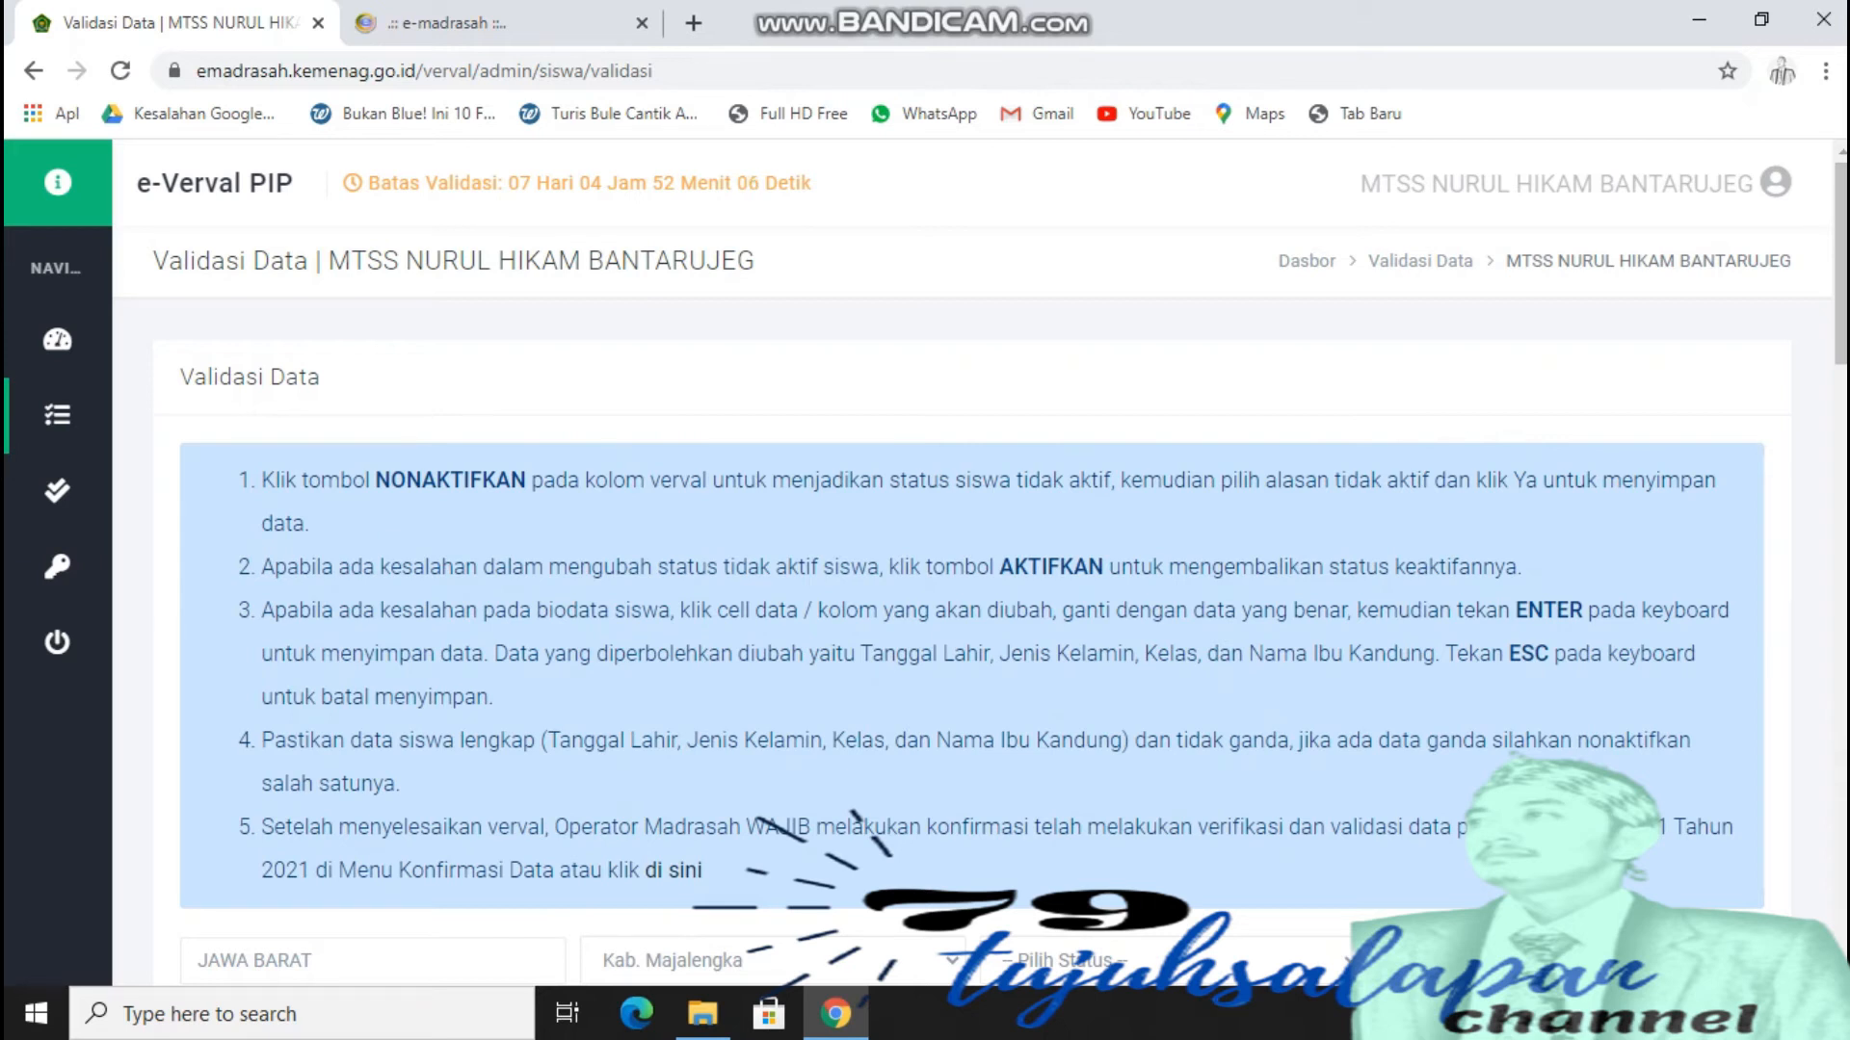
left_click_drag(546, 740, 665, 740)
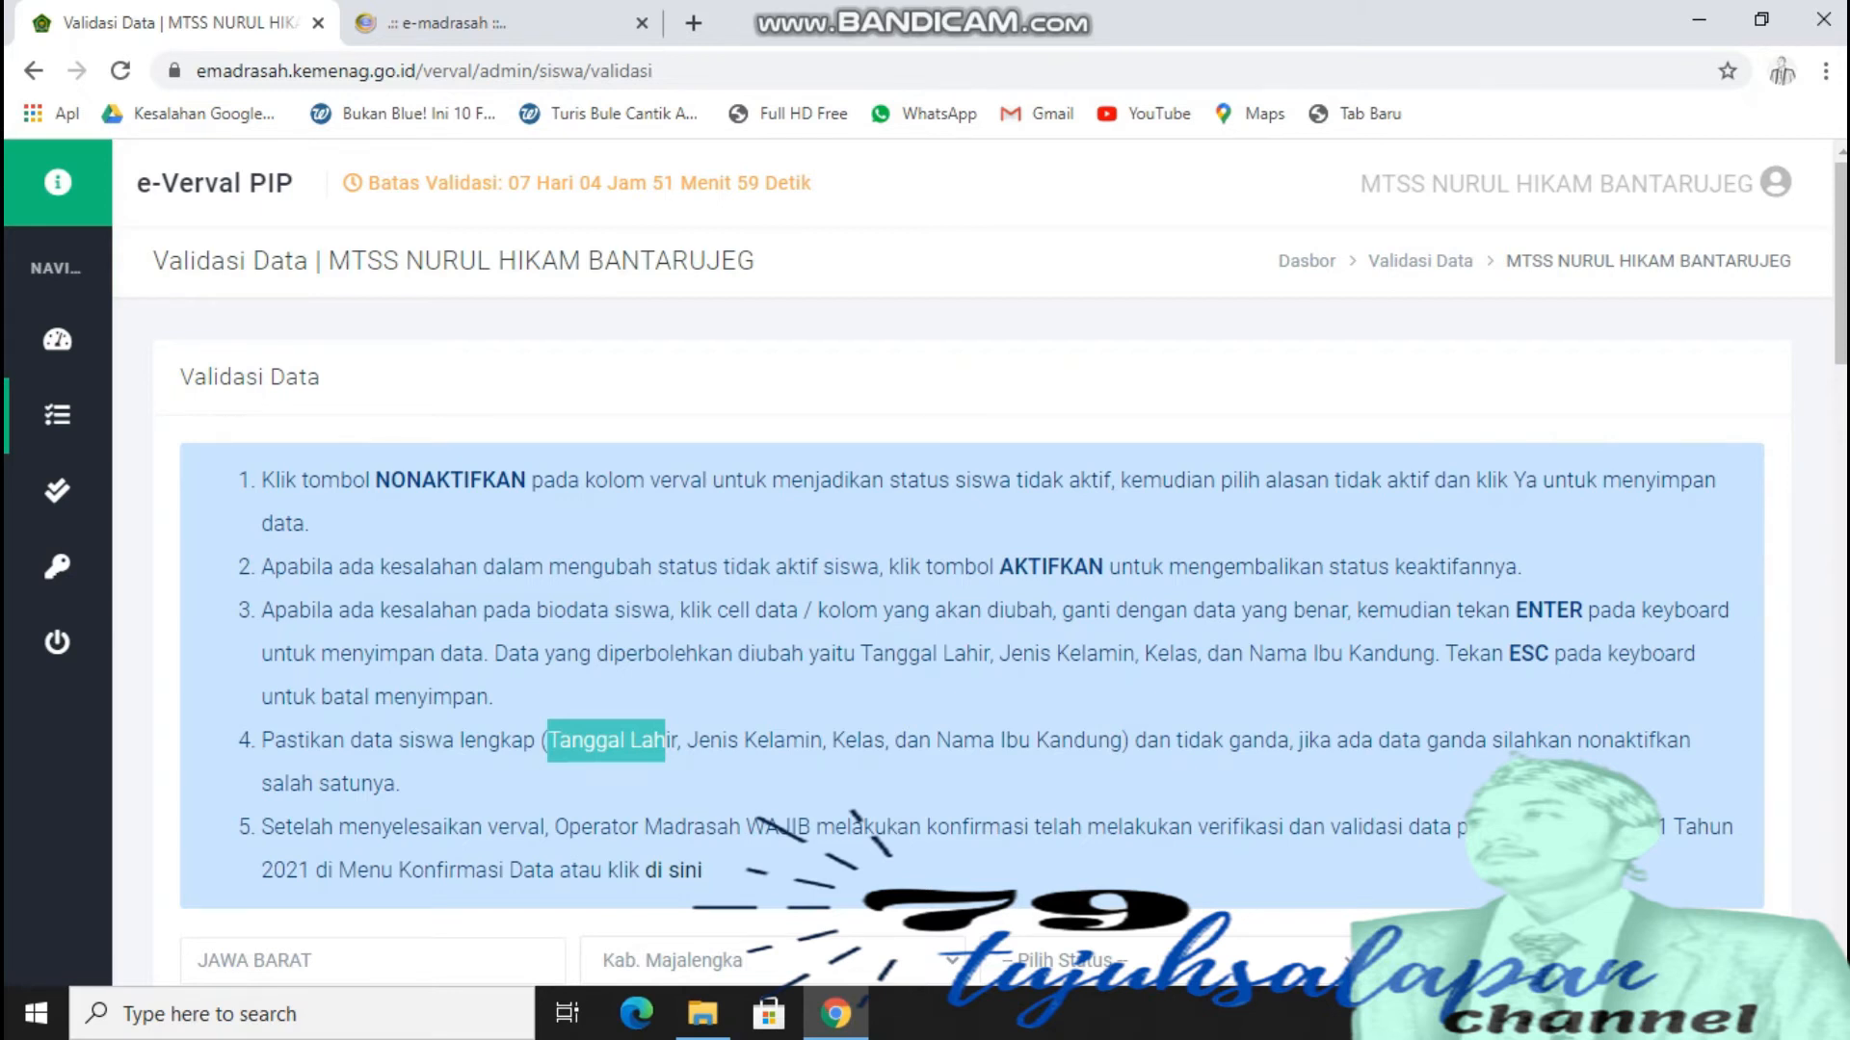
scroll(964, 607, "down", 20)
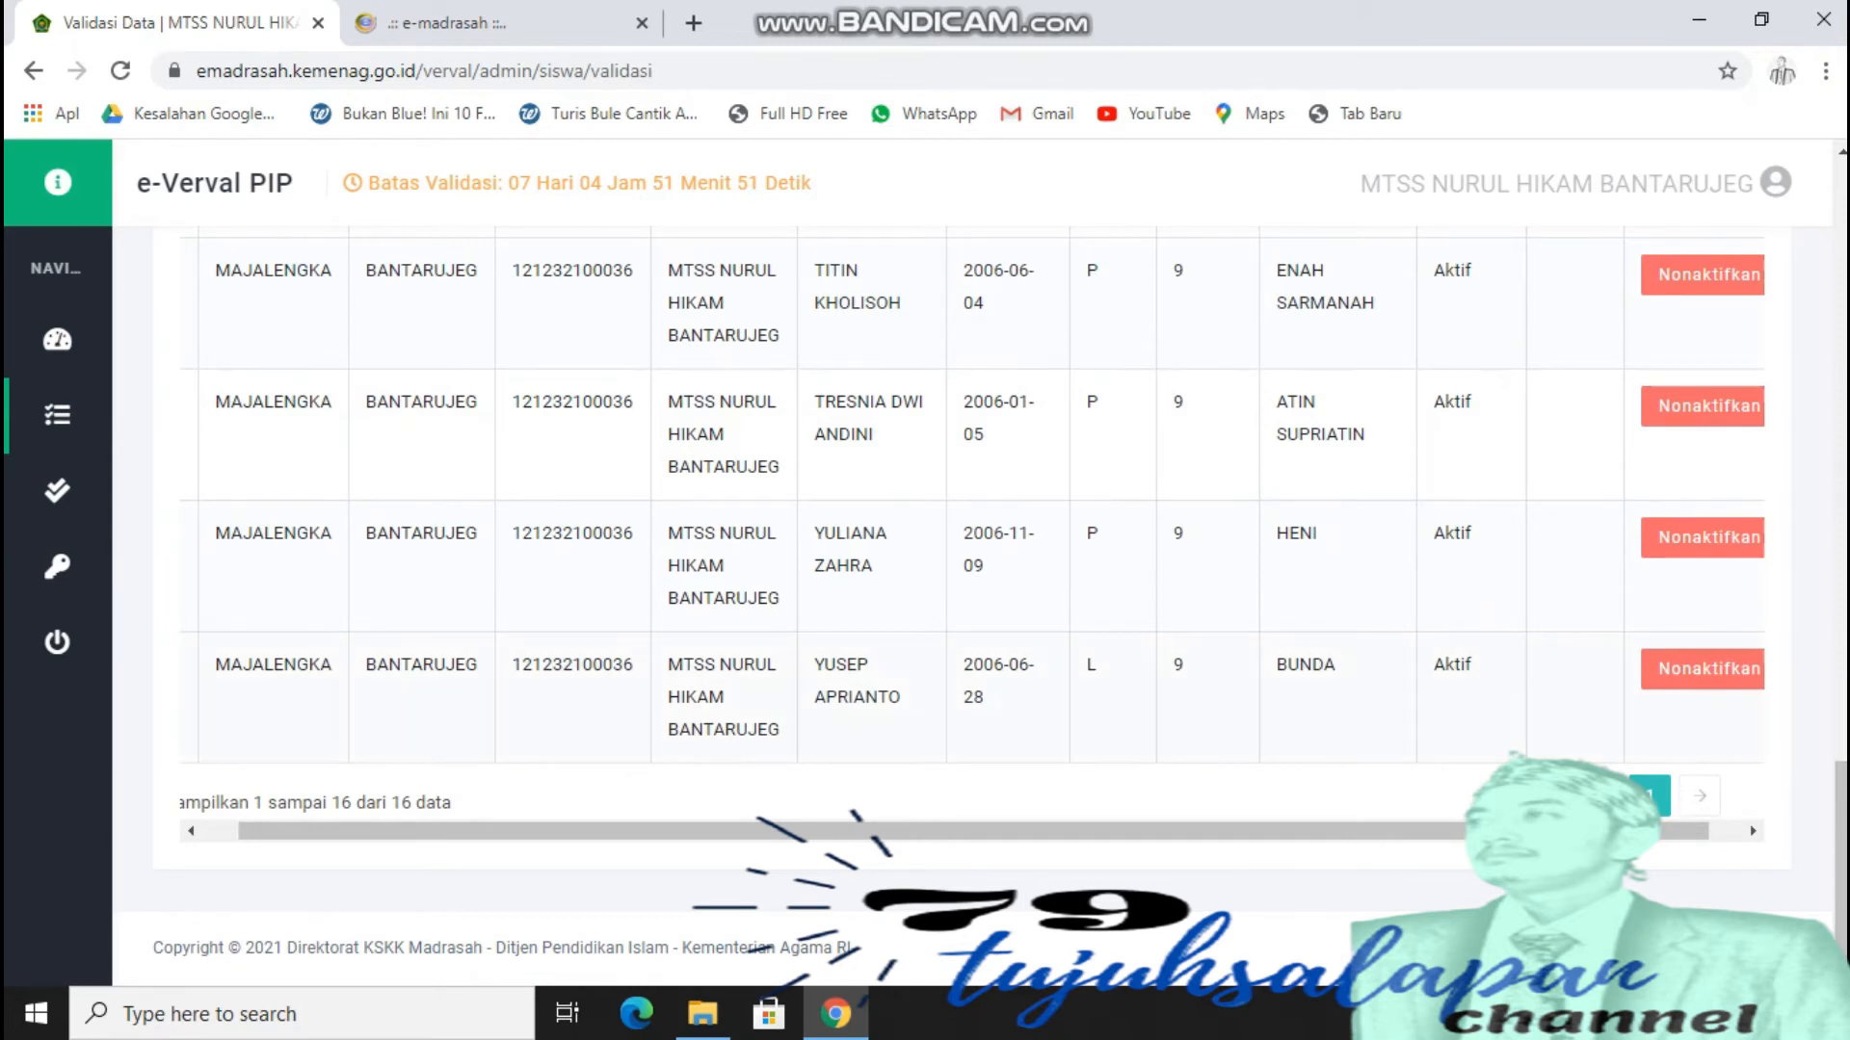
Step: Select the mother's name in the last student row for replacement and look through the last page of active students in EMIS
left_click(1321, 668)
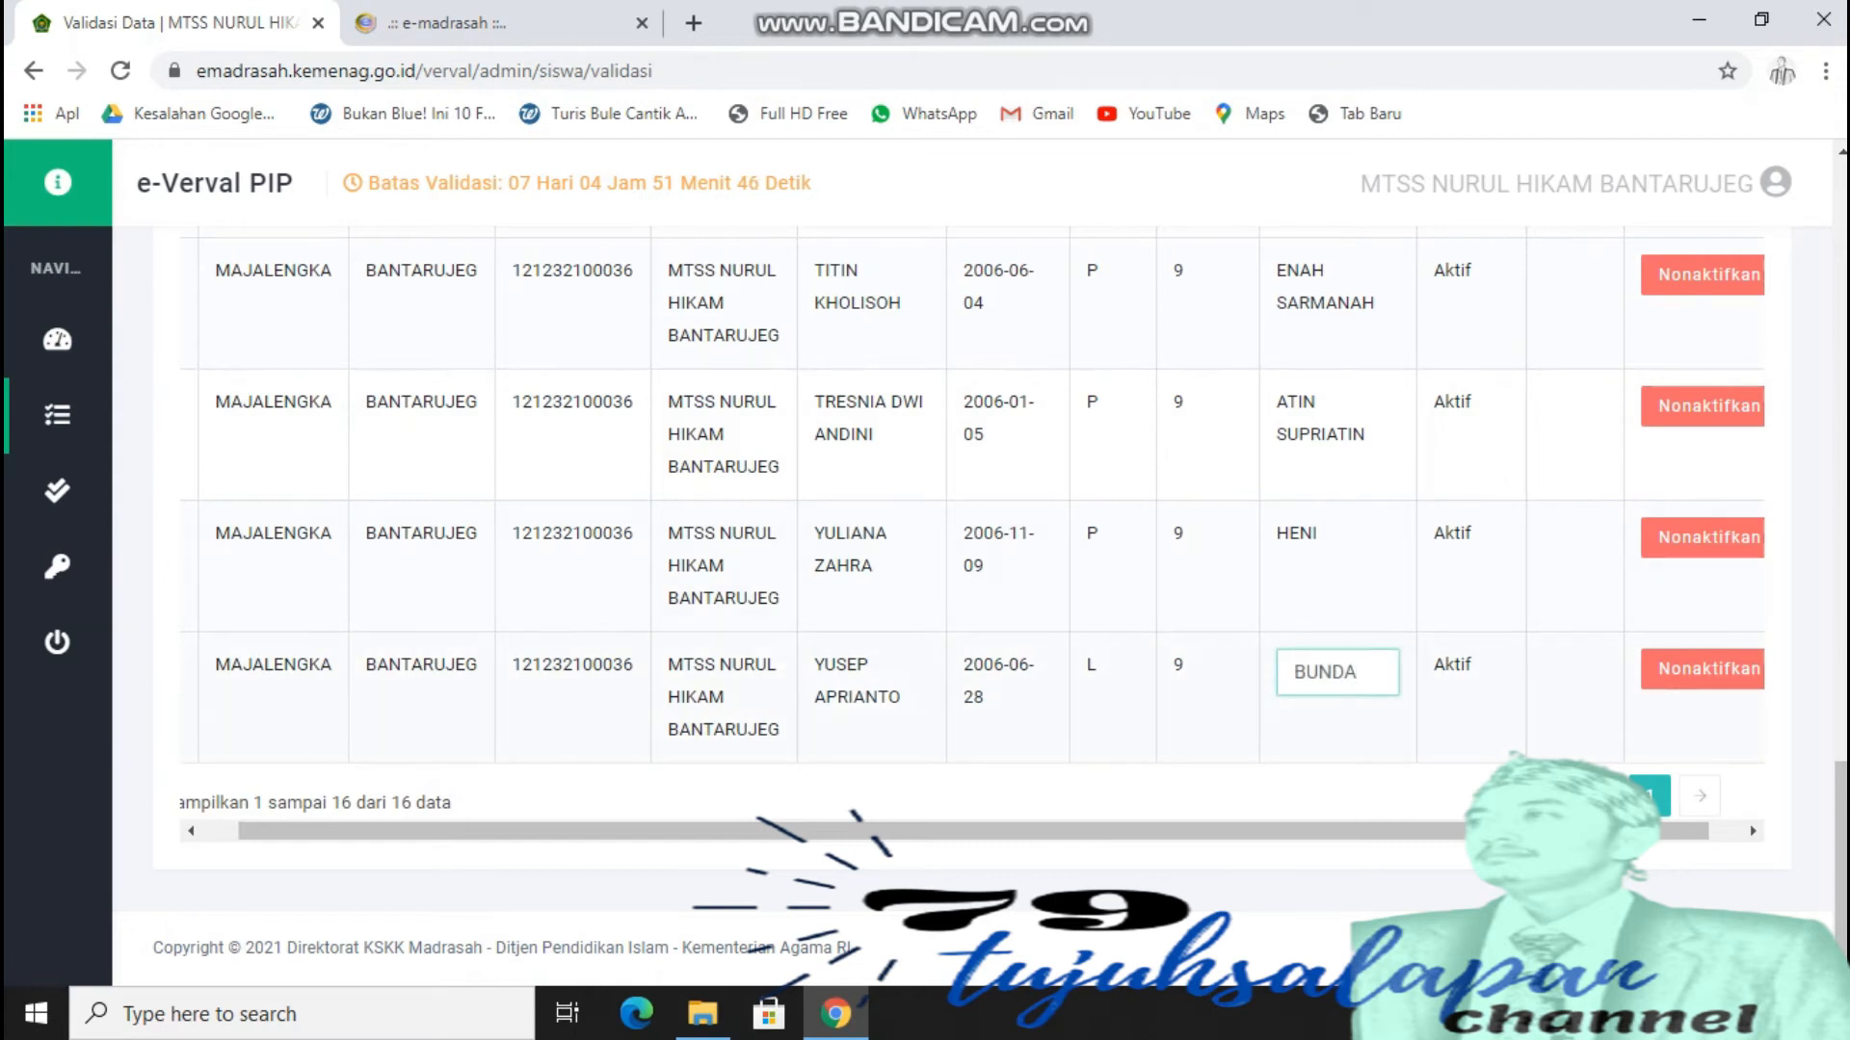
key("ctrl+a")
left_click(520, 23)
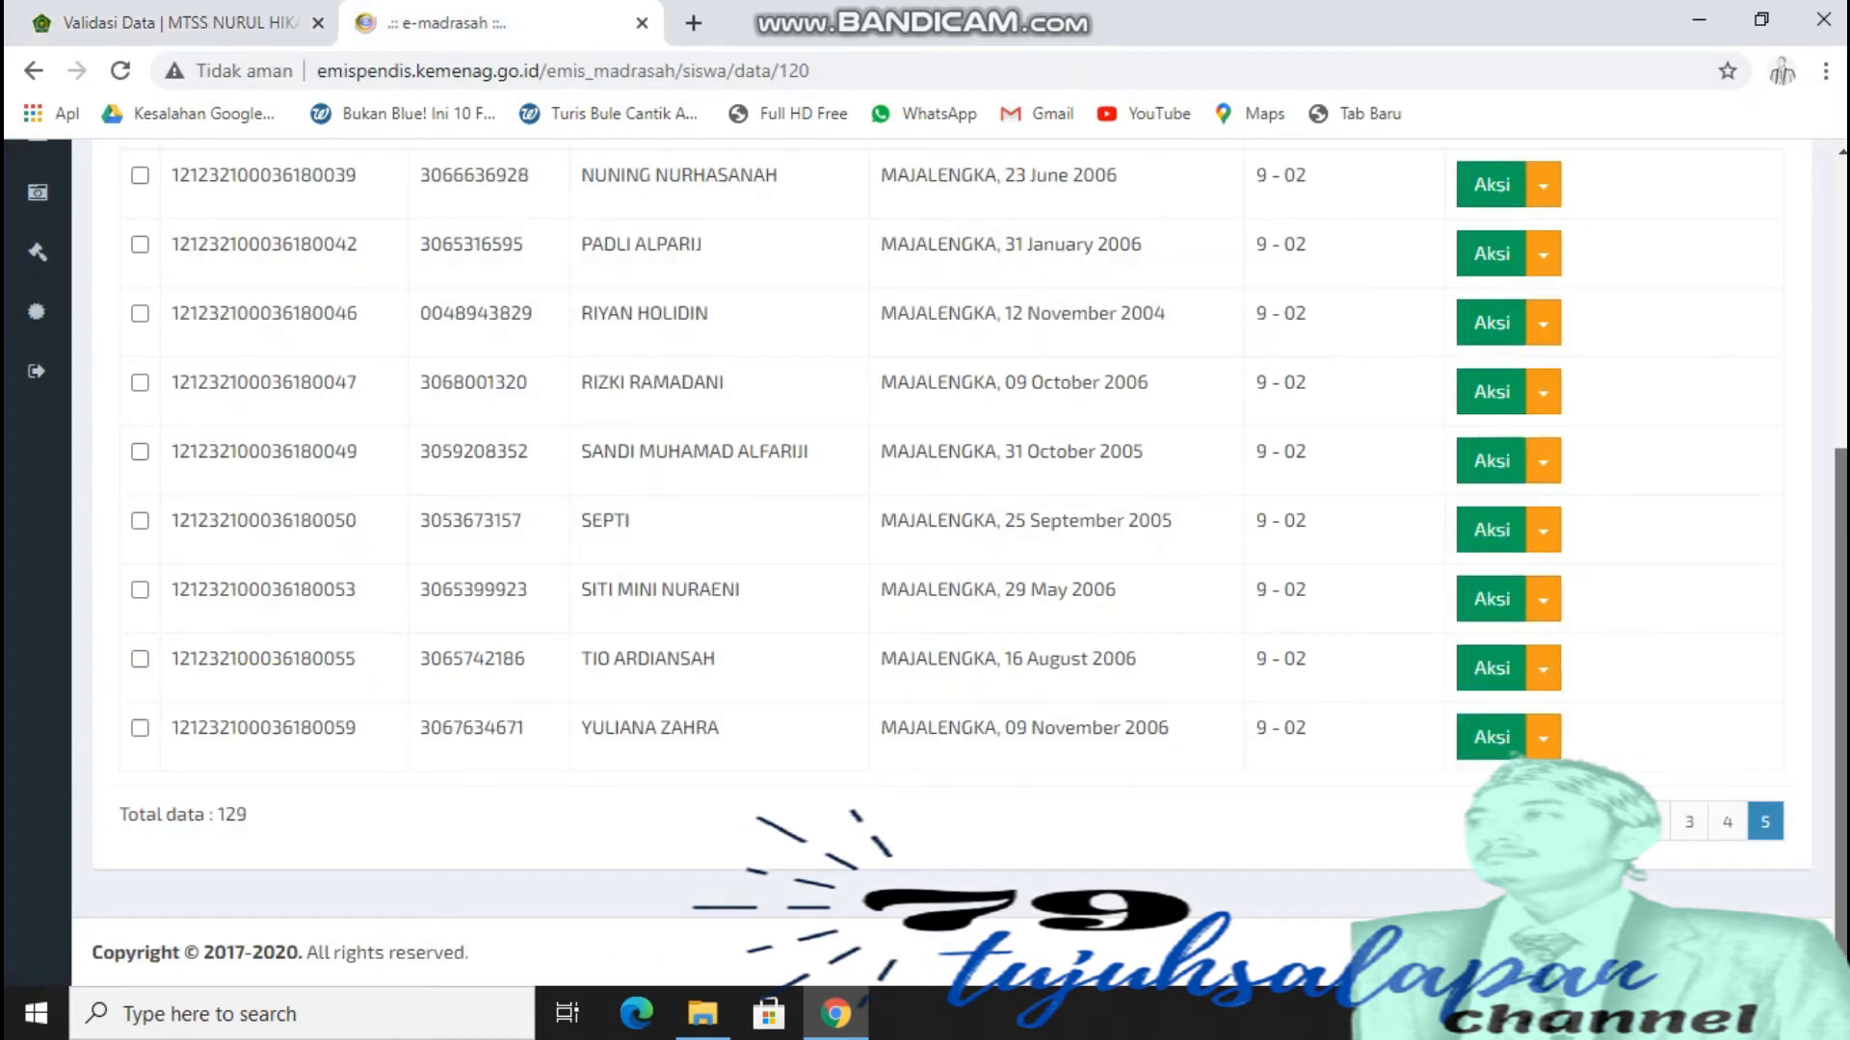
scroll(925, 530, "up", 5)
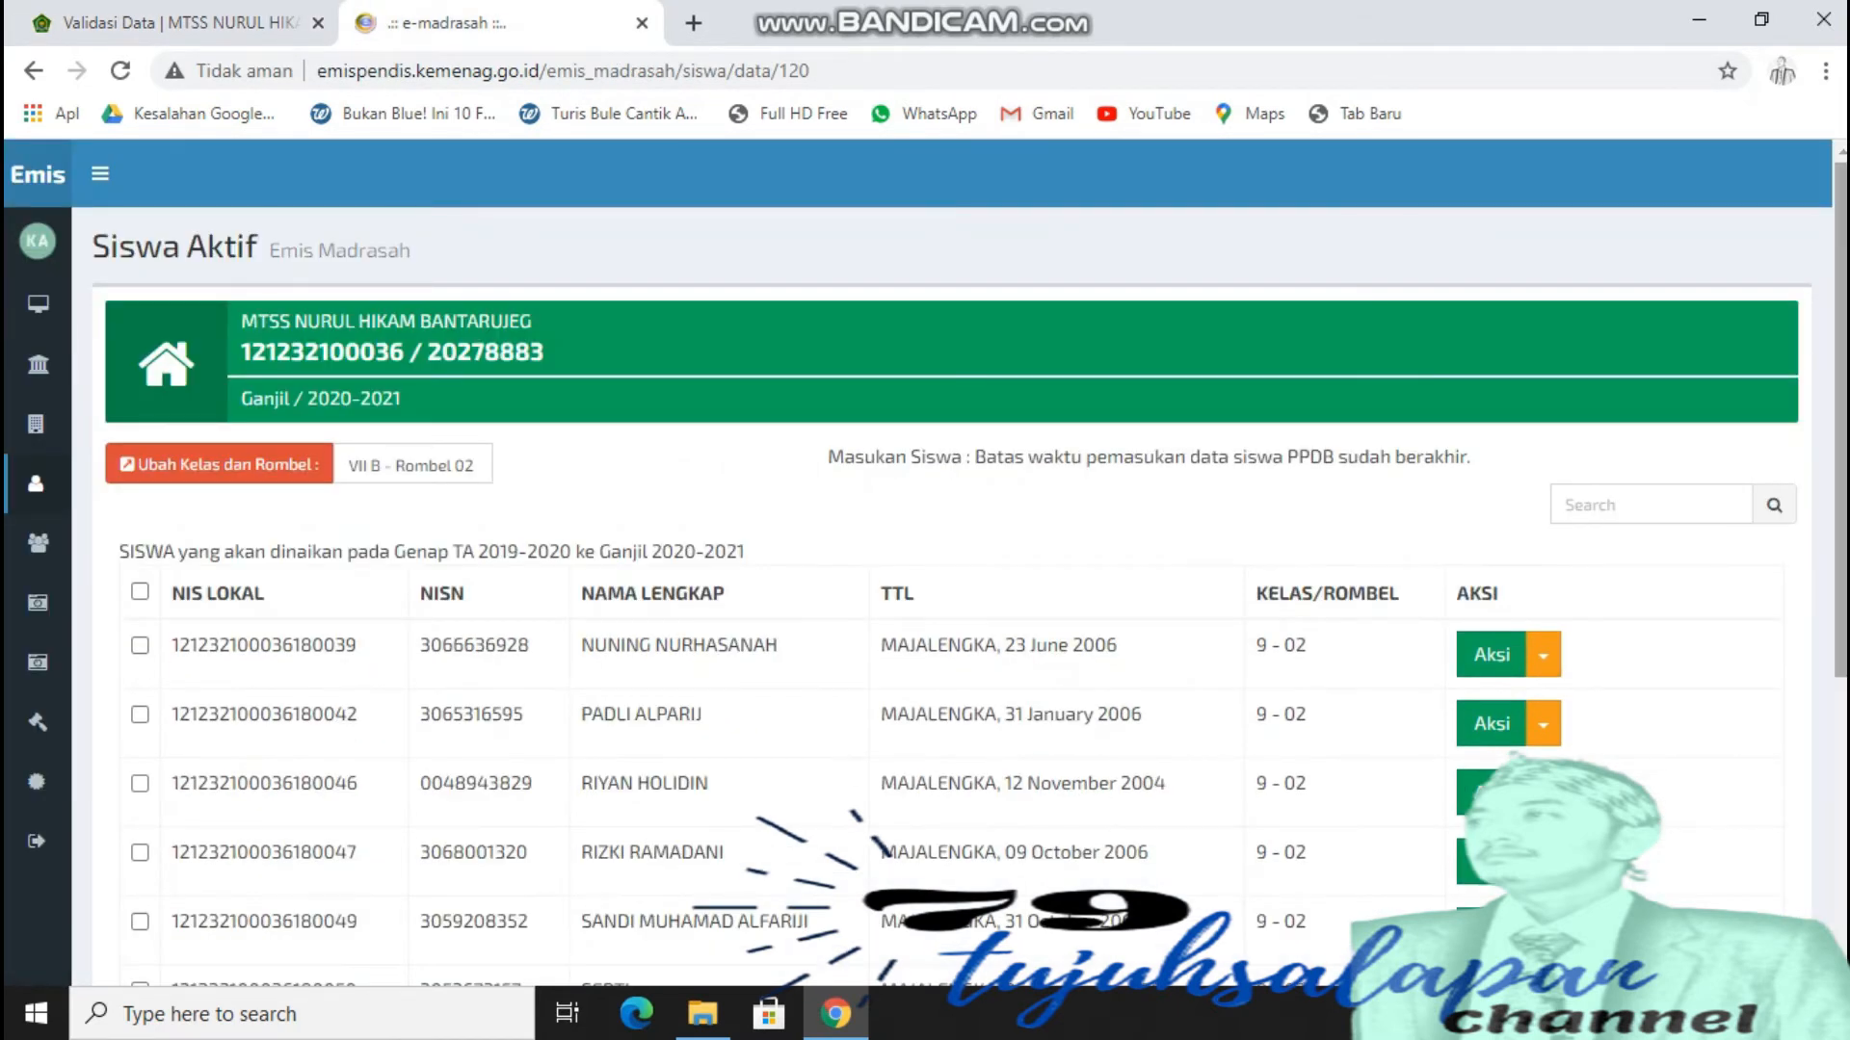
scroll(924, 559, "down", 4)
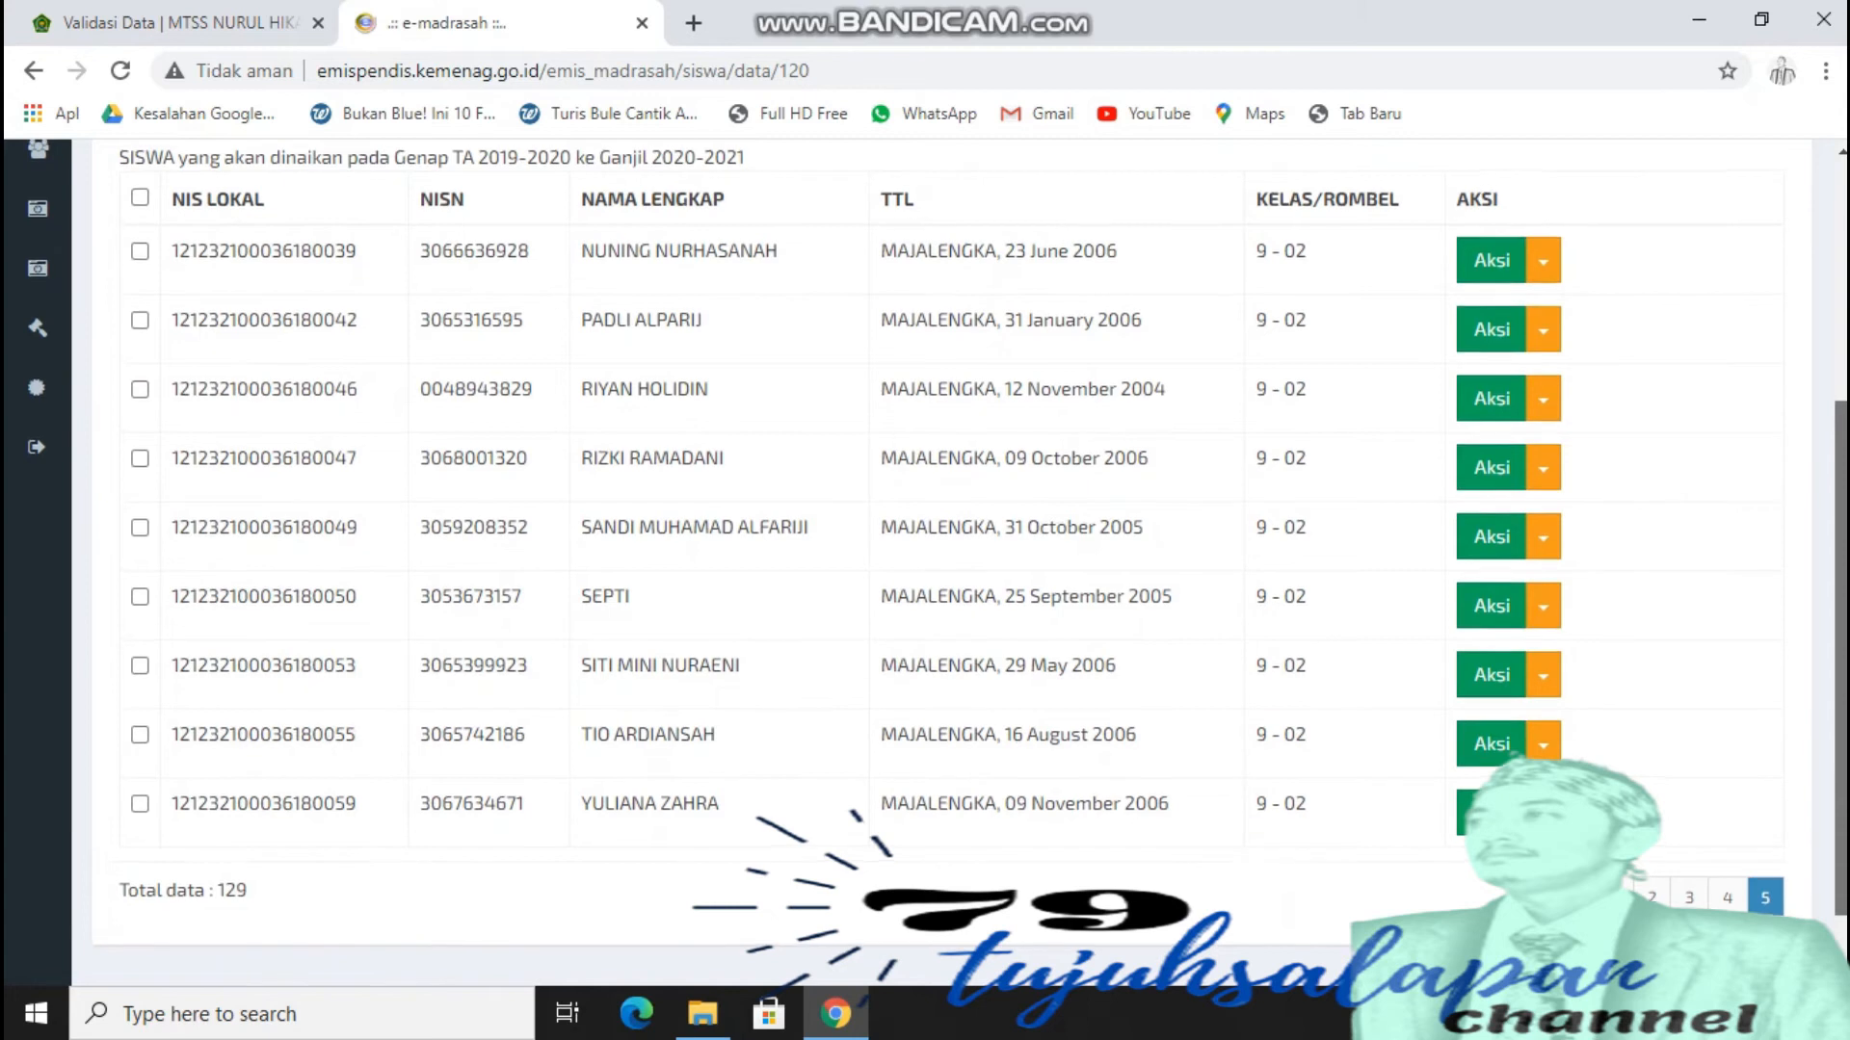
scroll(925, 558, "up", 1)
scroll(925, 558, "down", 2)
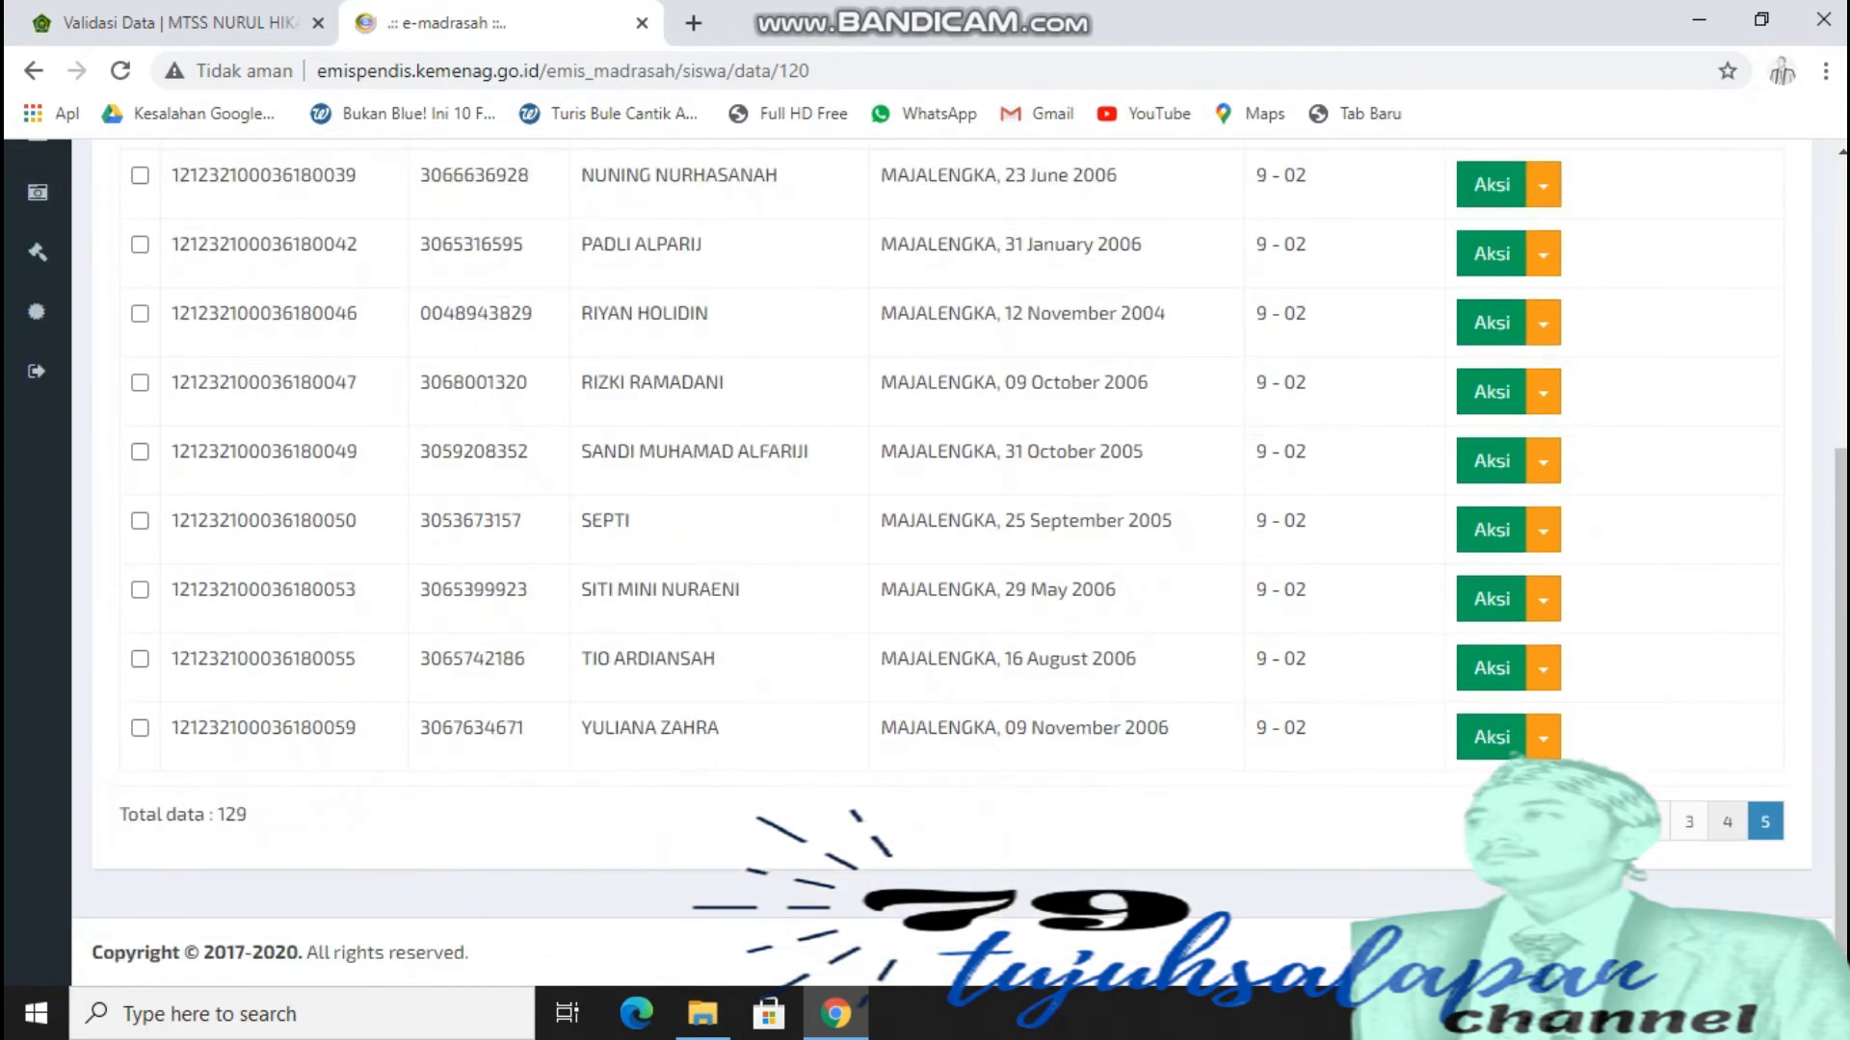
Step: Find the same student on page 4 of the EMIS active student list and open the student's details
left_click(1728, 821)
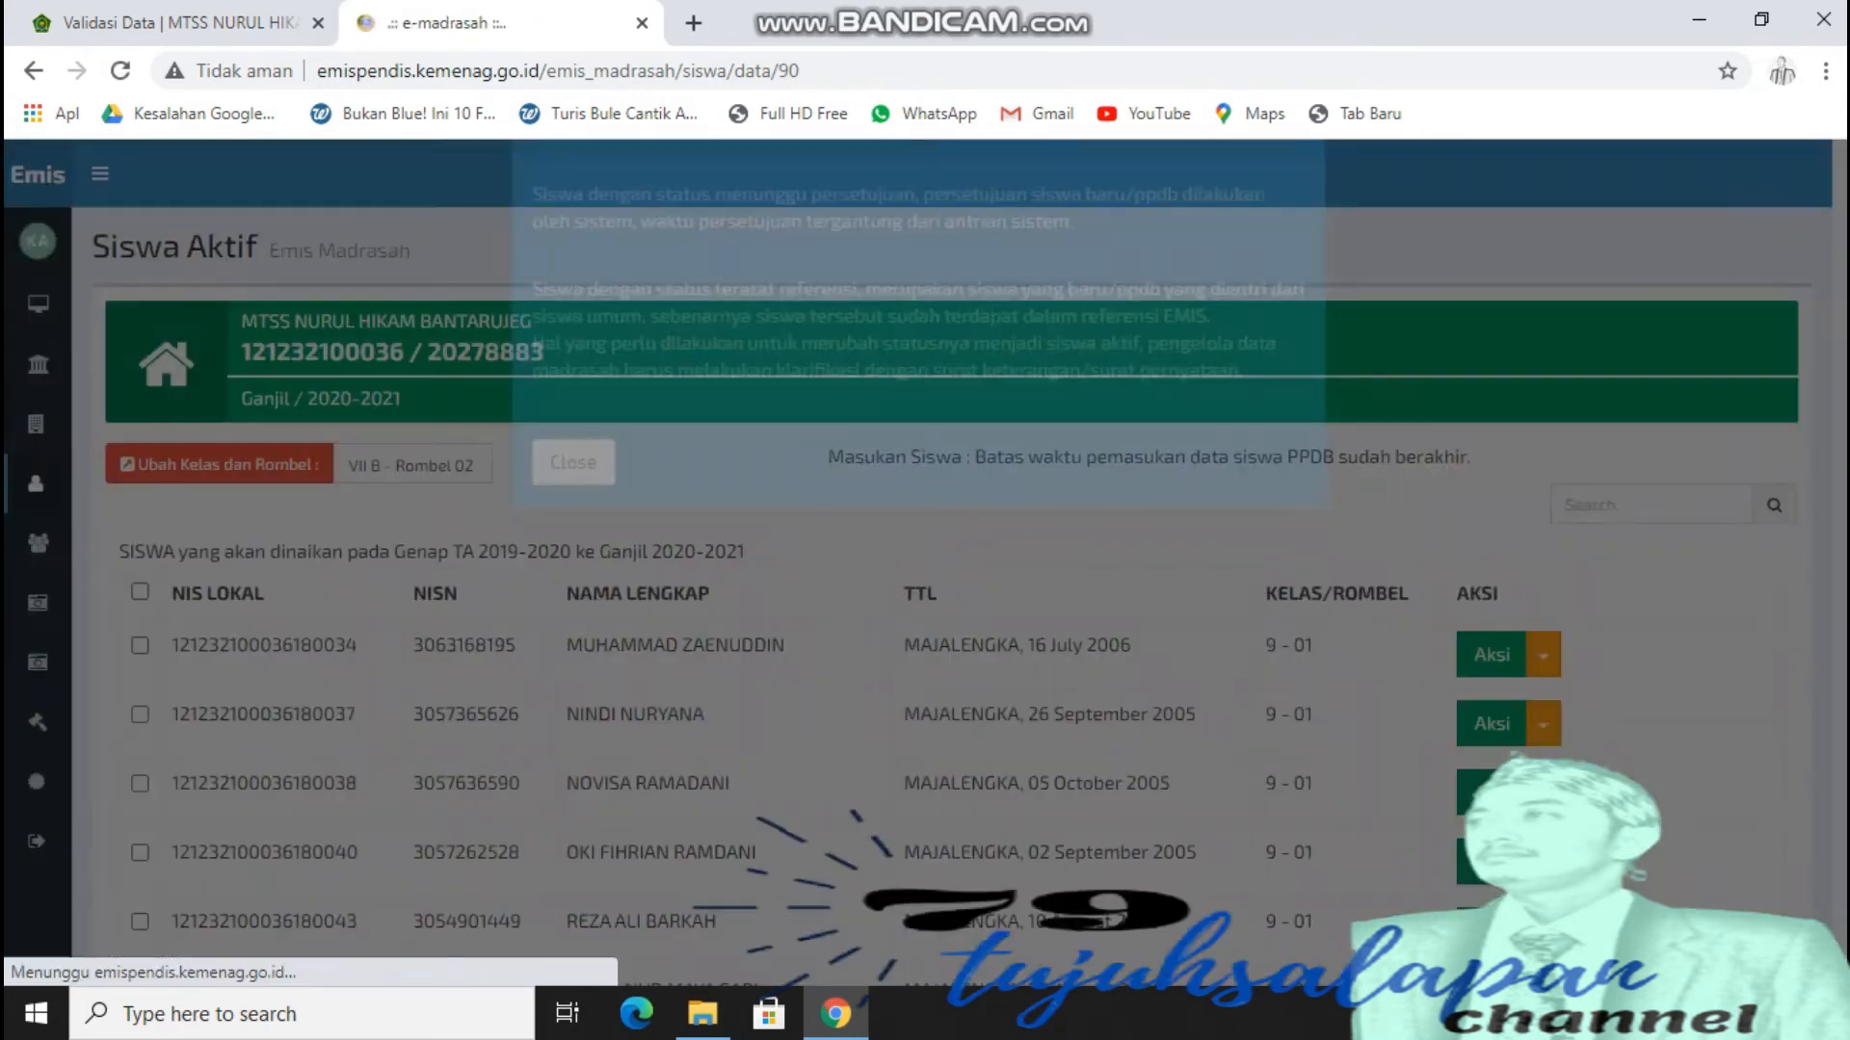
left_click(566, 554)
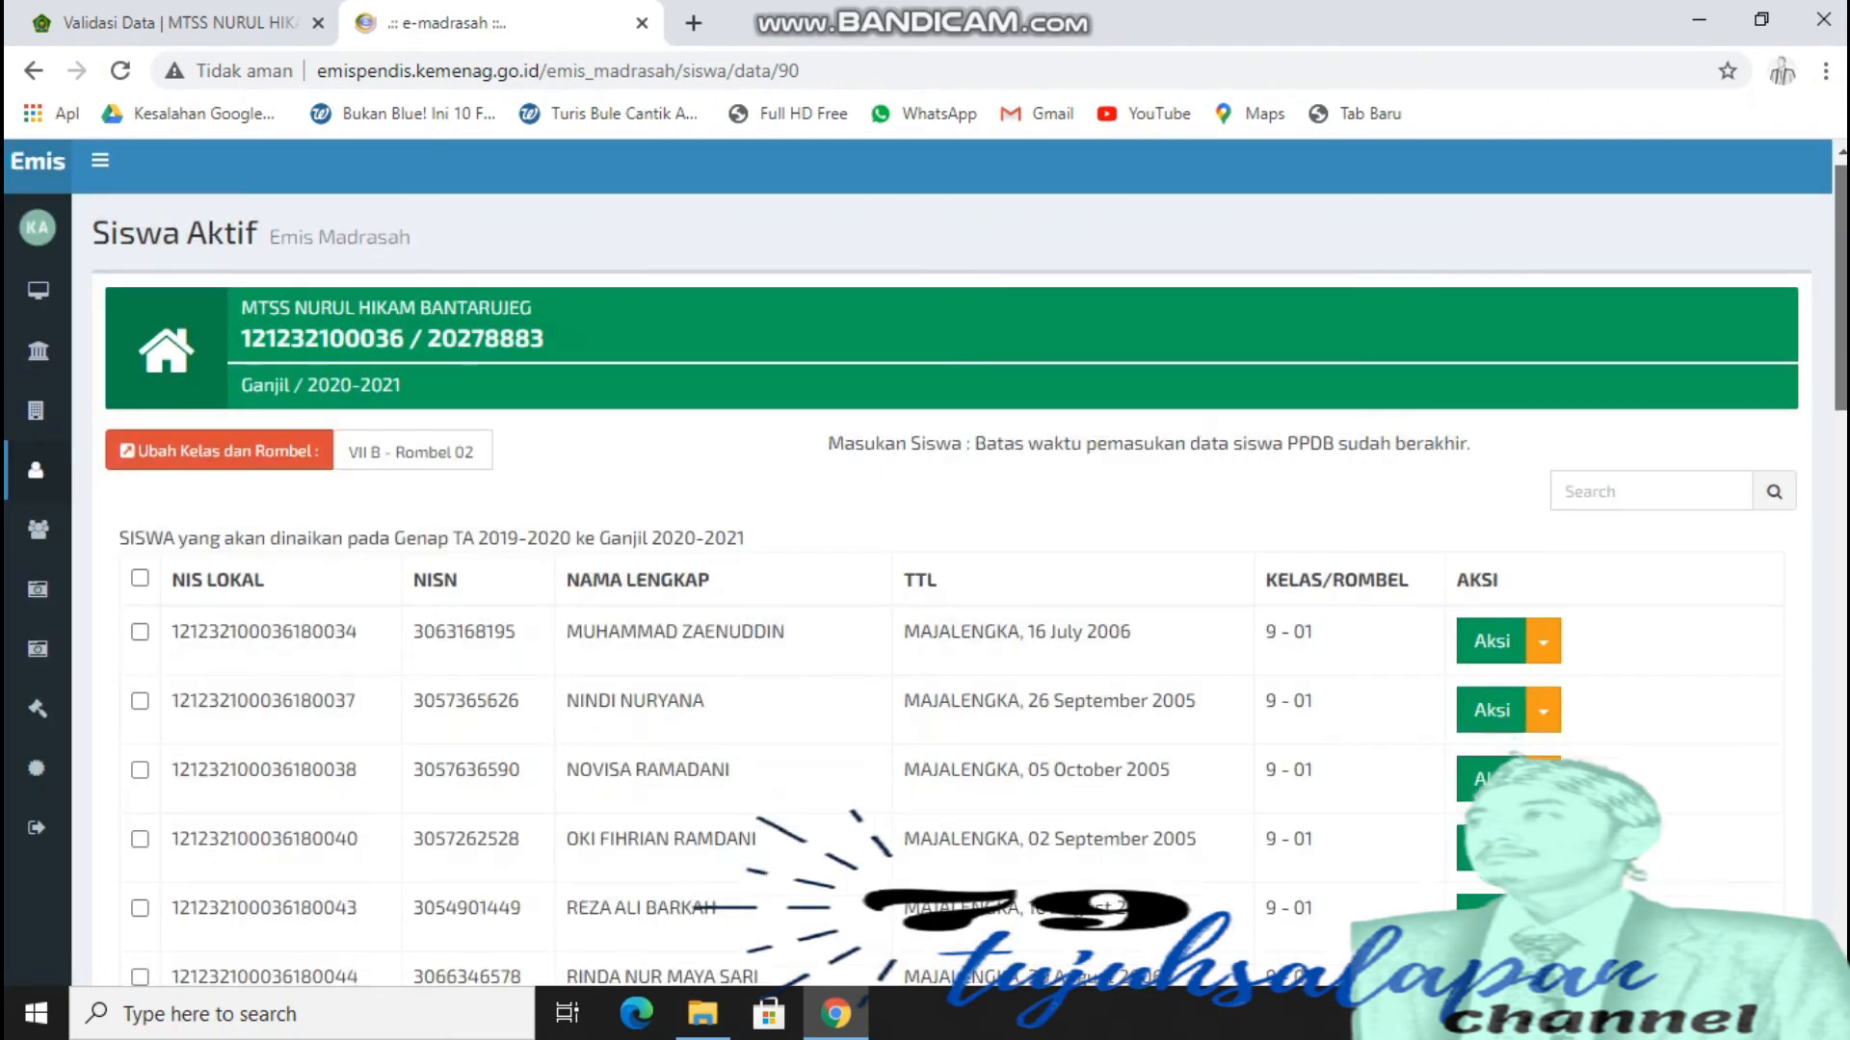
scroll(925, 559, "down", 15)
scroll(925, 559, "up", 3)
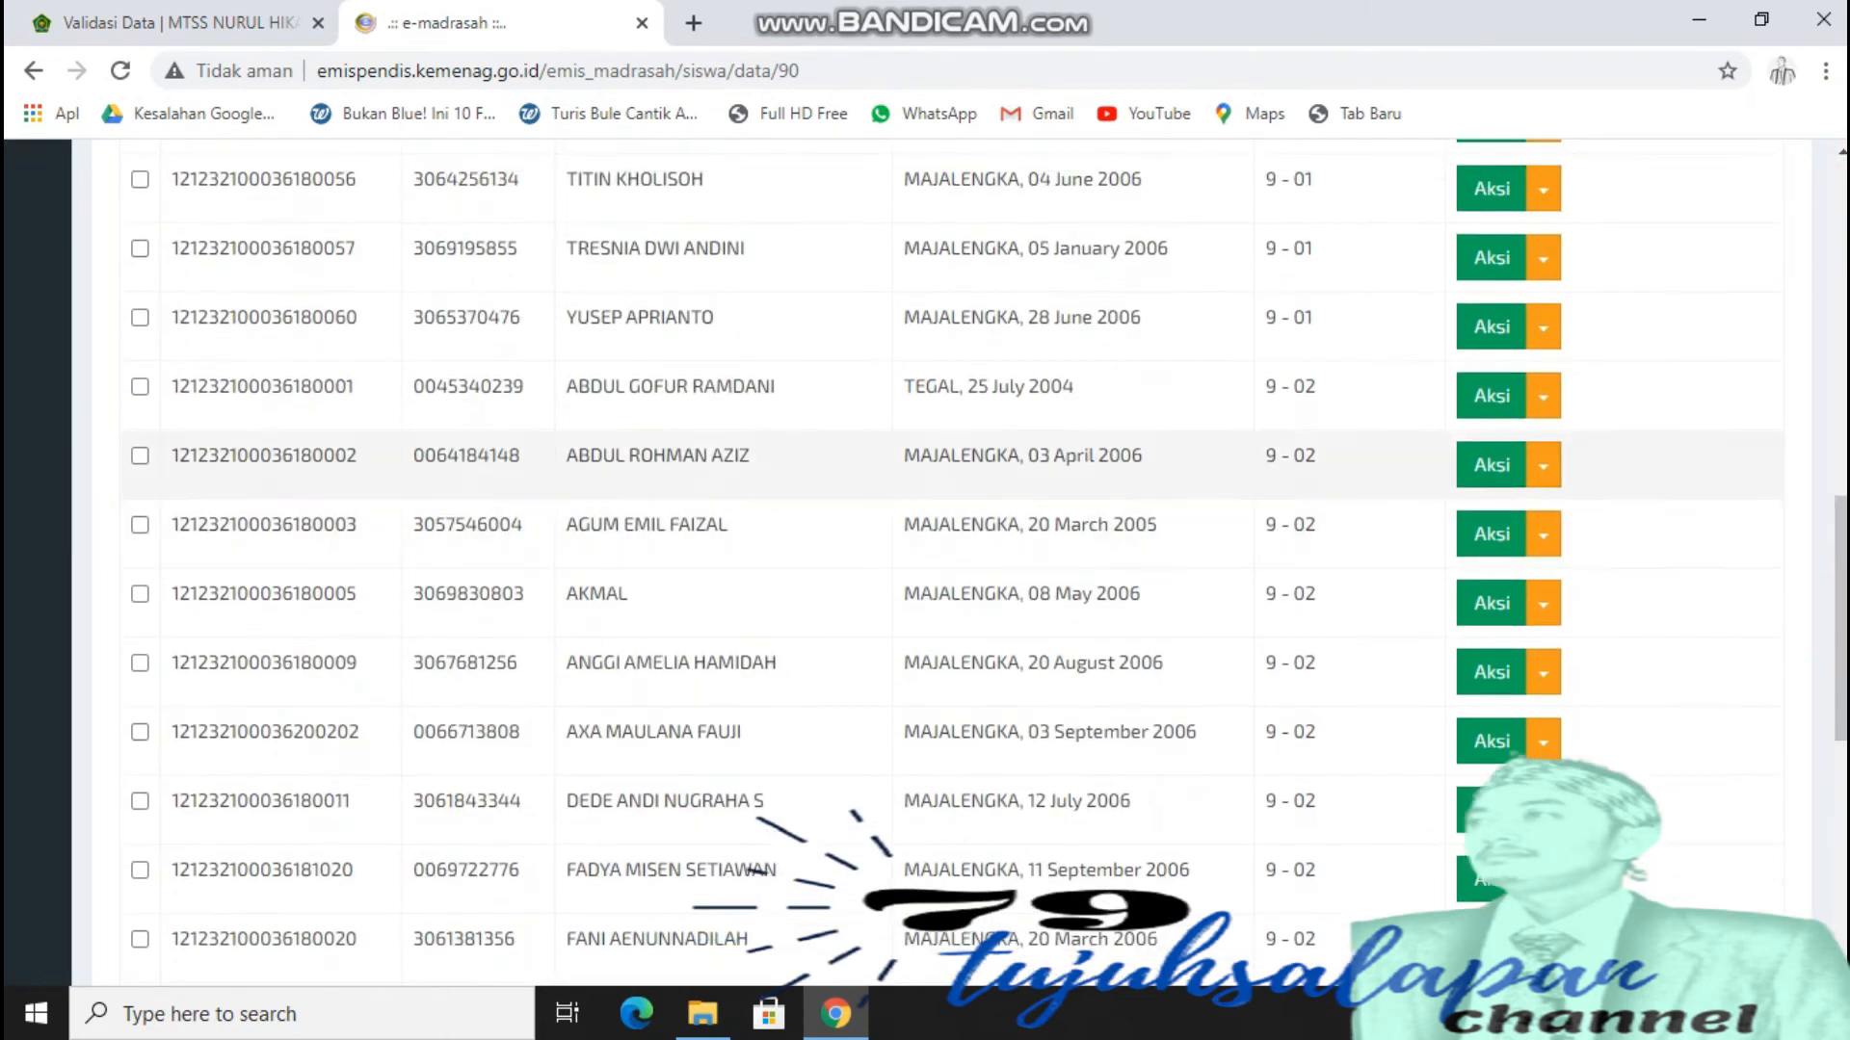
left_click(1543, 327)
left_click(1524, 375)
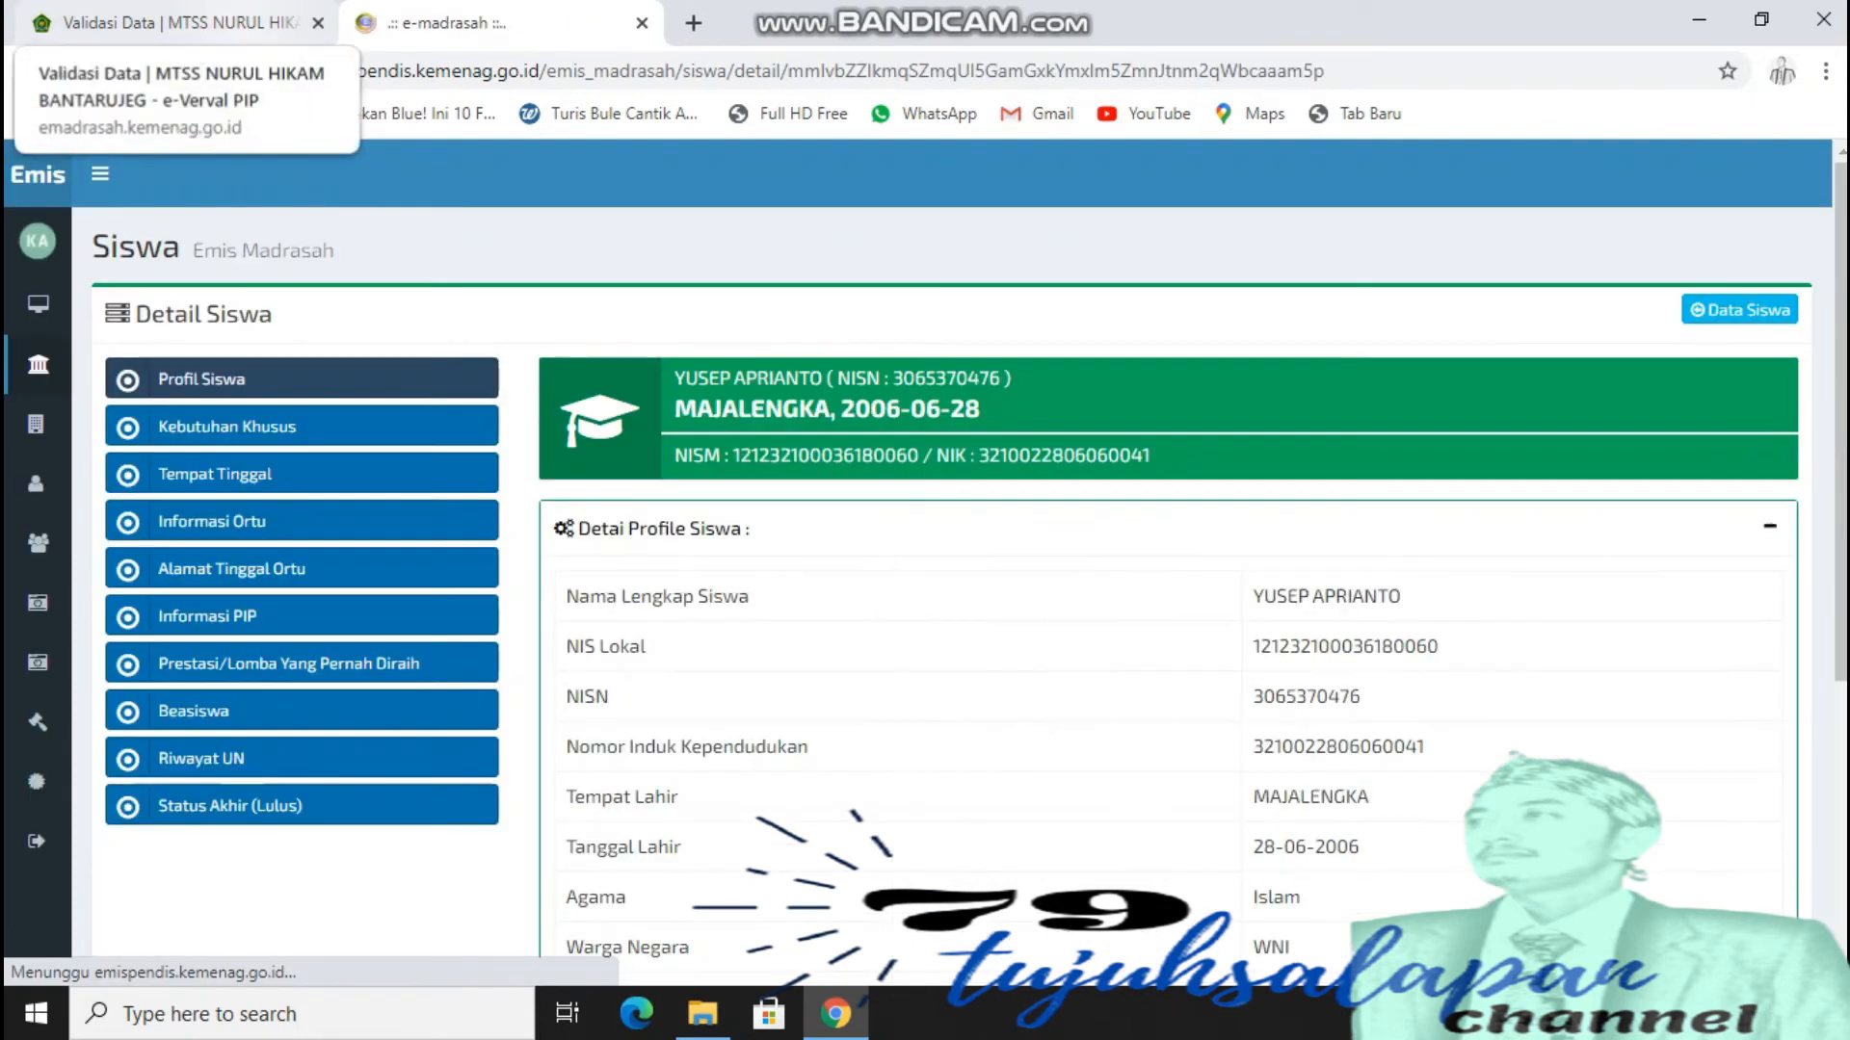
Step: Open the student's parent information in EMIS and copy the biological mother's name
left_click(212, 521)
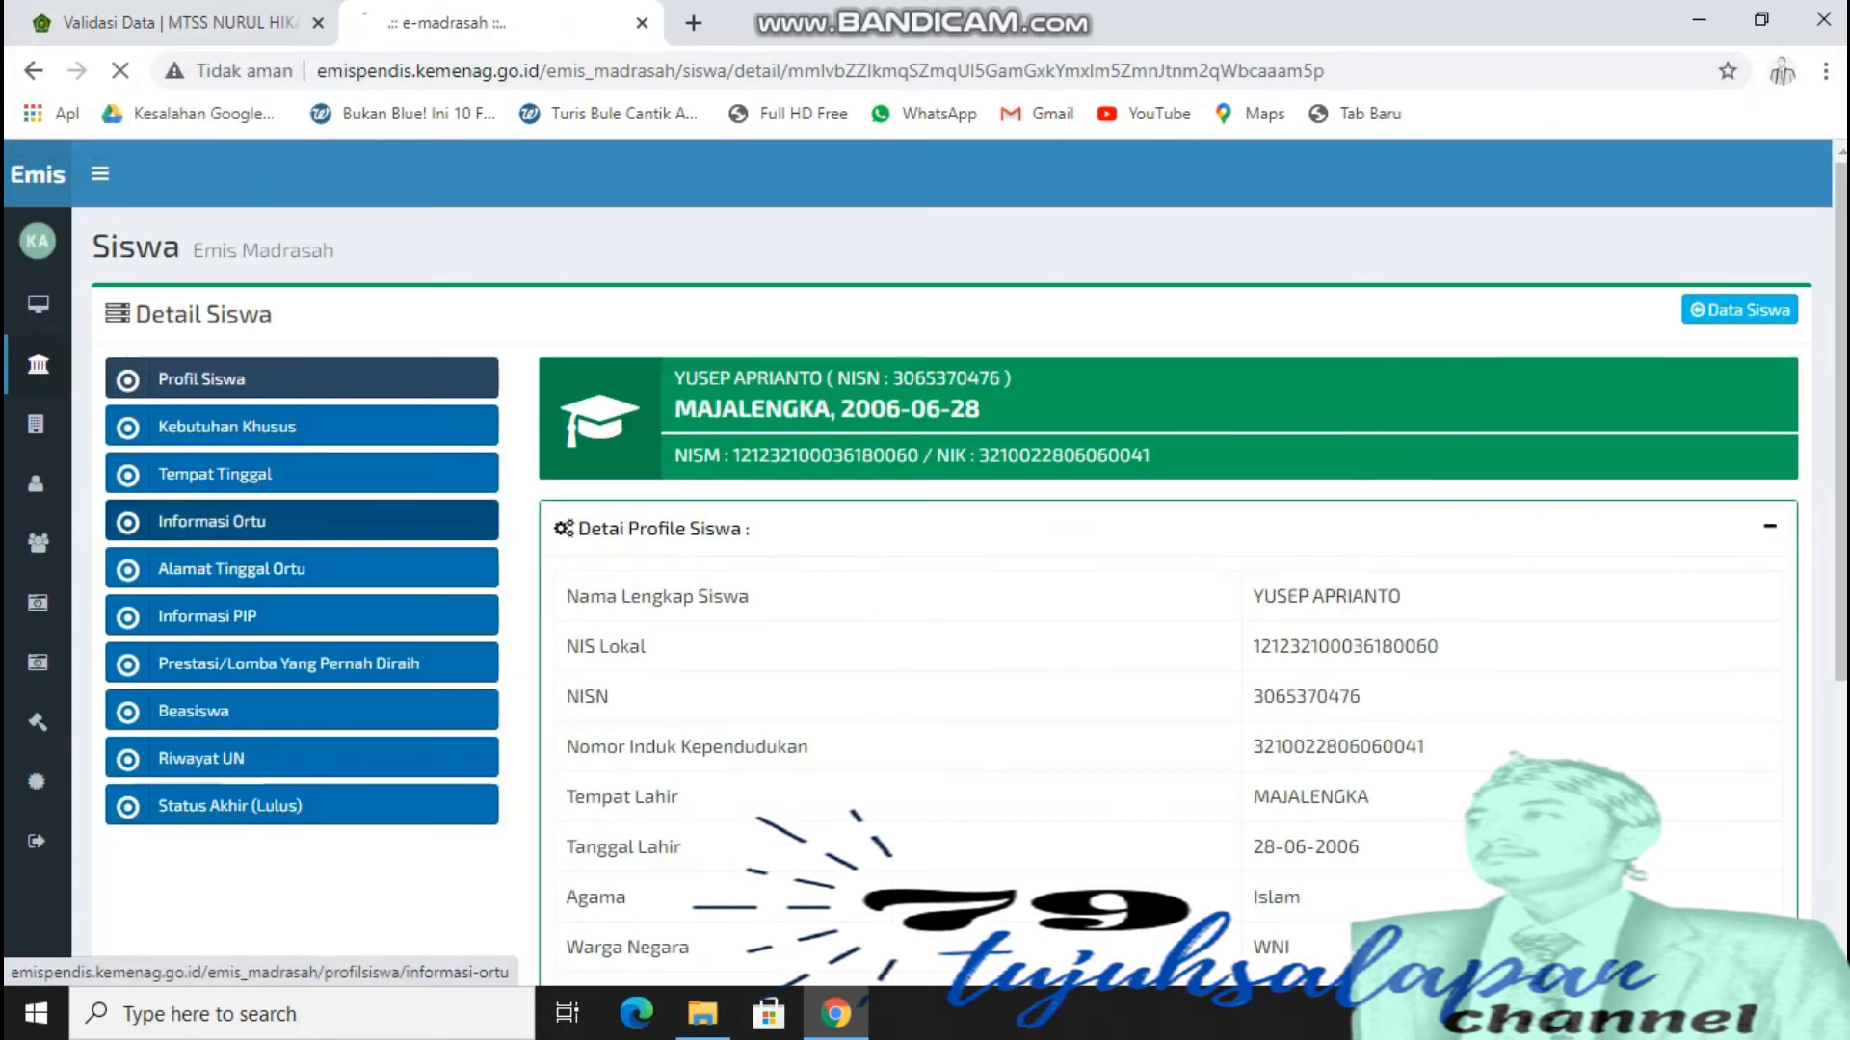
left_click(935, 590)
double_click(935, 589)
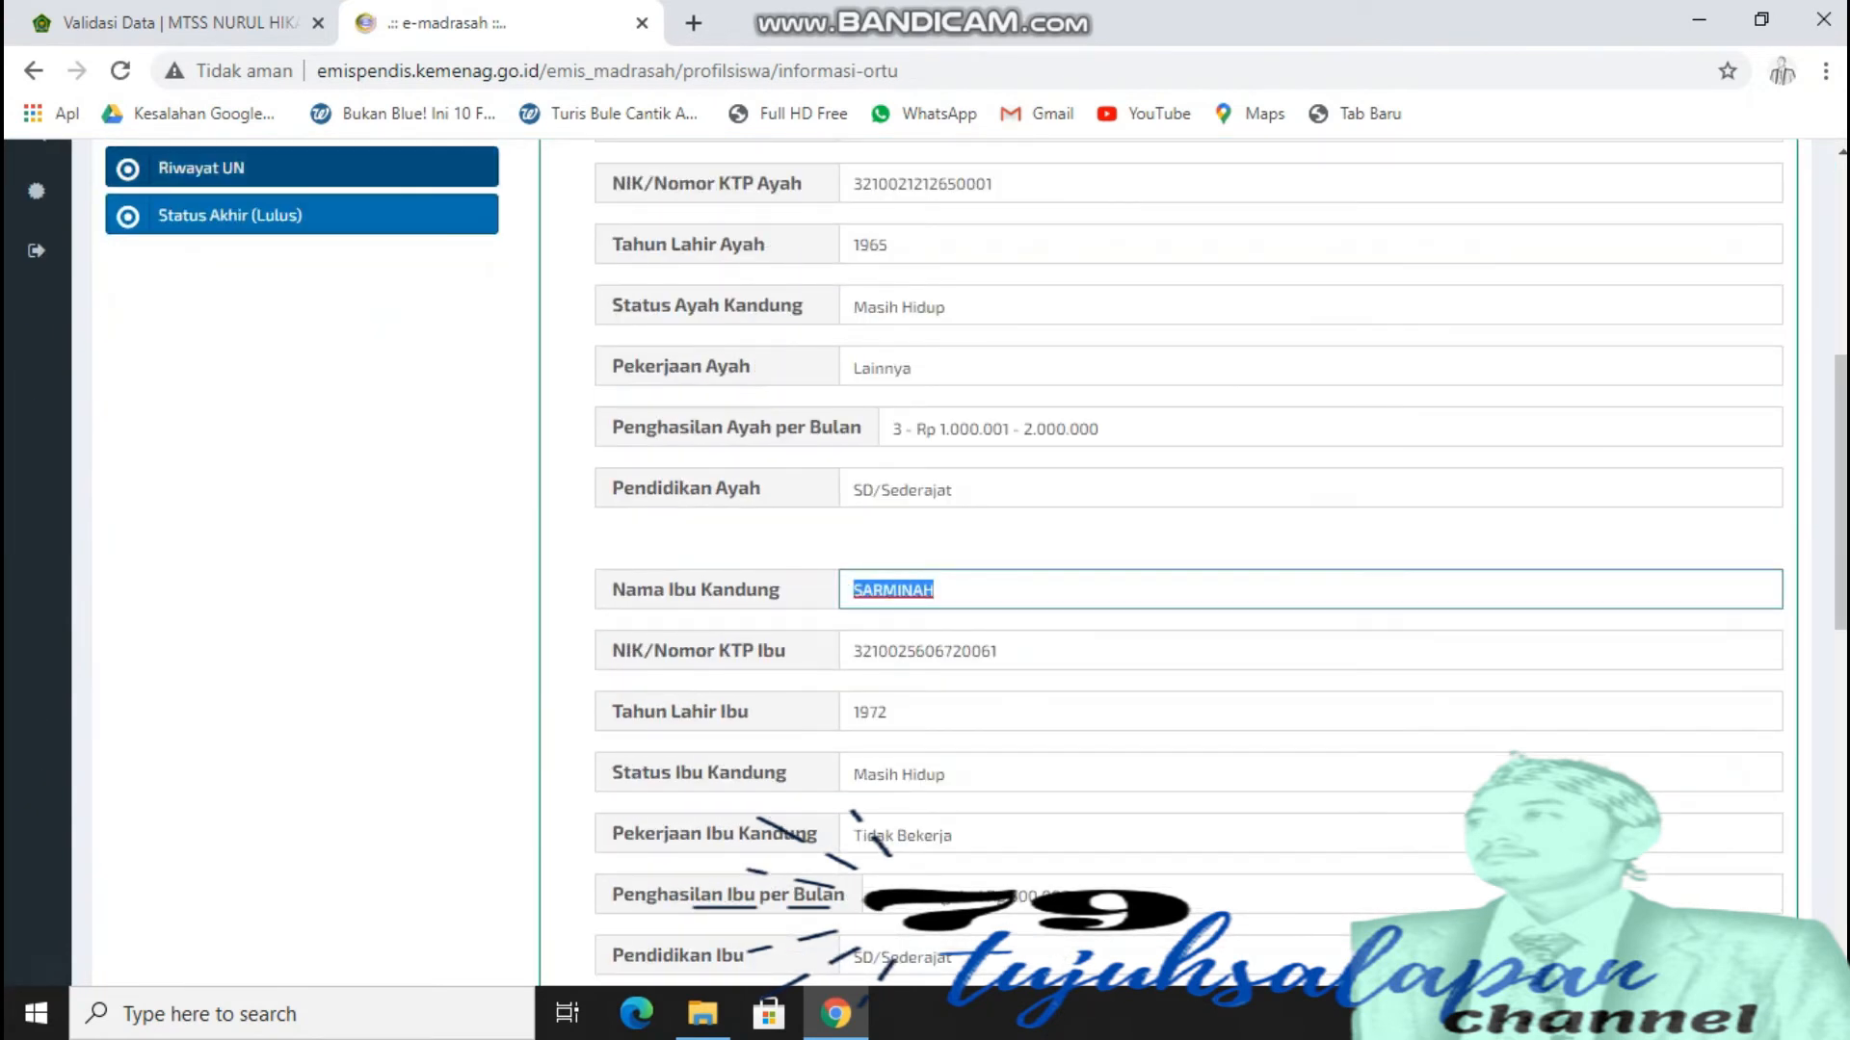
Step: Replace the mother's name in the last e-Verval PIP student row with the name copied from EMIS and save it
left_click(183, 22)
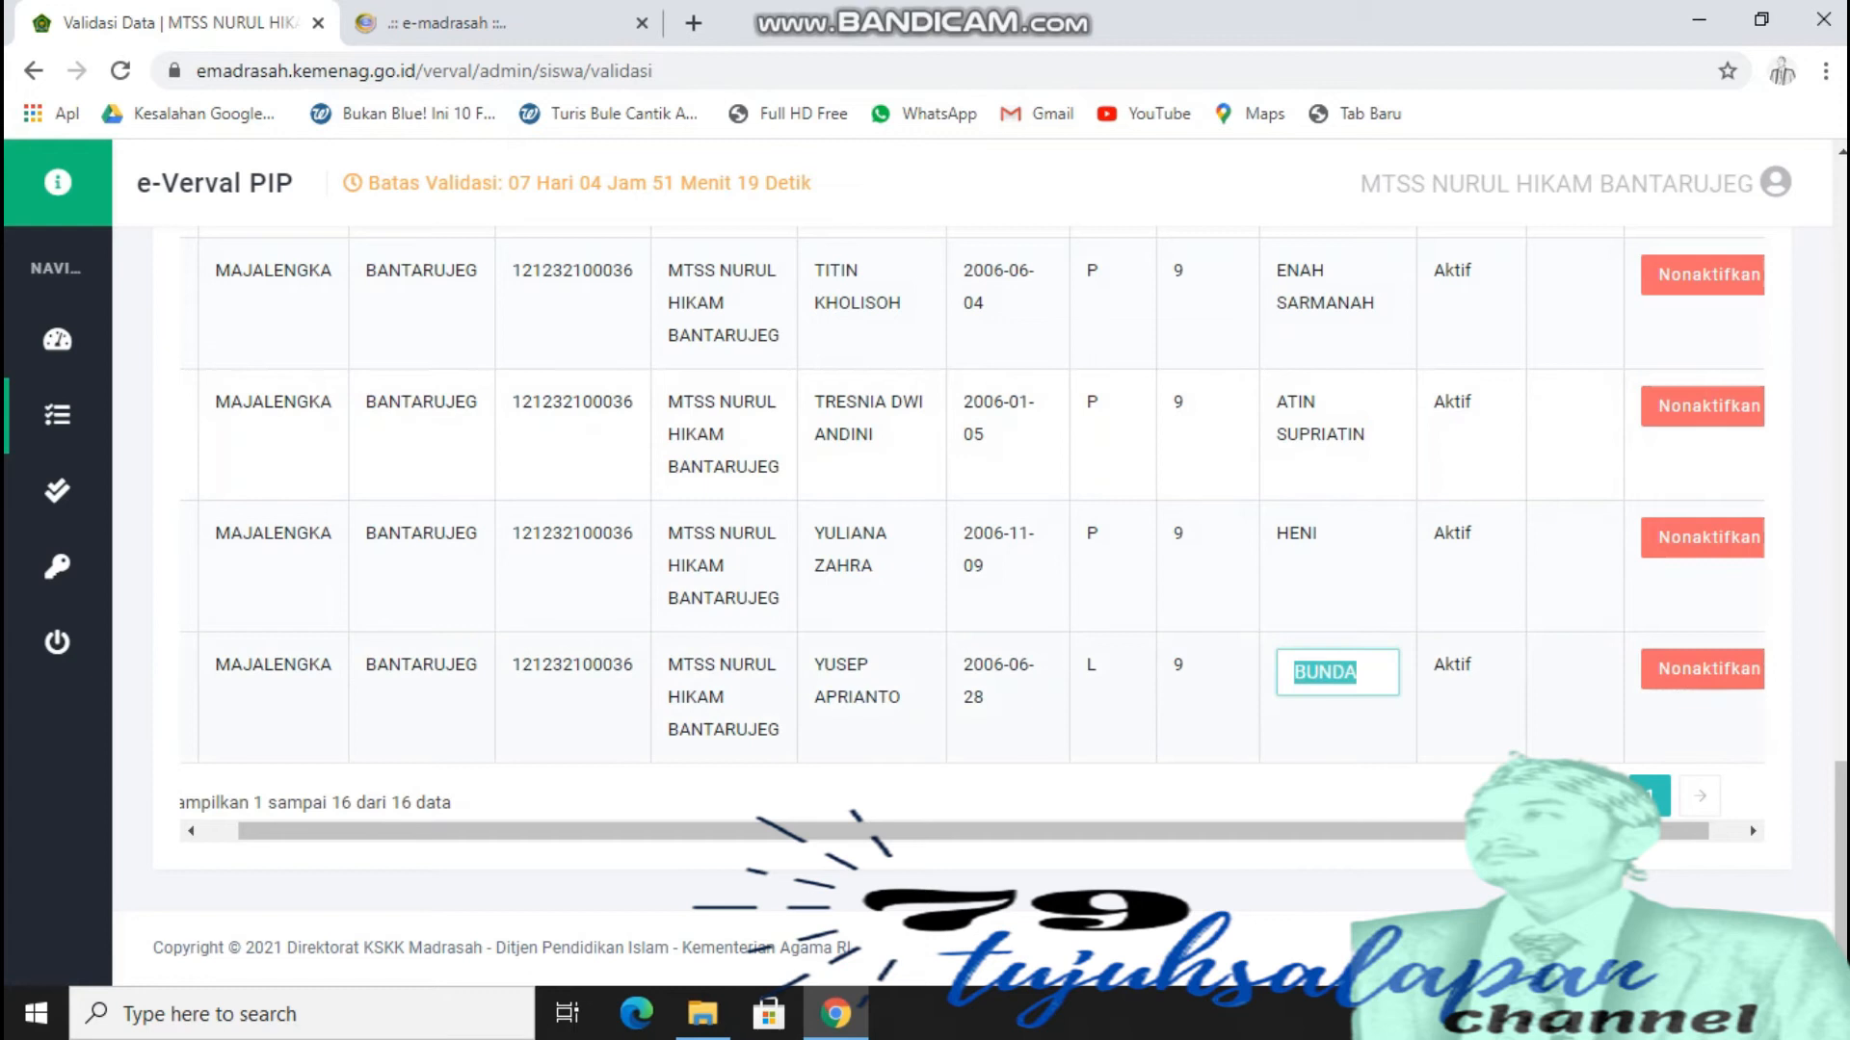
left_click(1361, 672)
key("shift+Left")
key("shift+Left")
key("shift+Left")
key("shift+Left")
key("shift+Left")
key("ctrl+v")
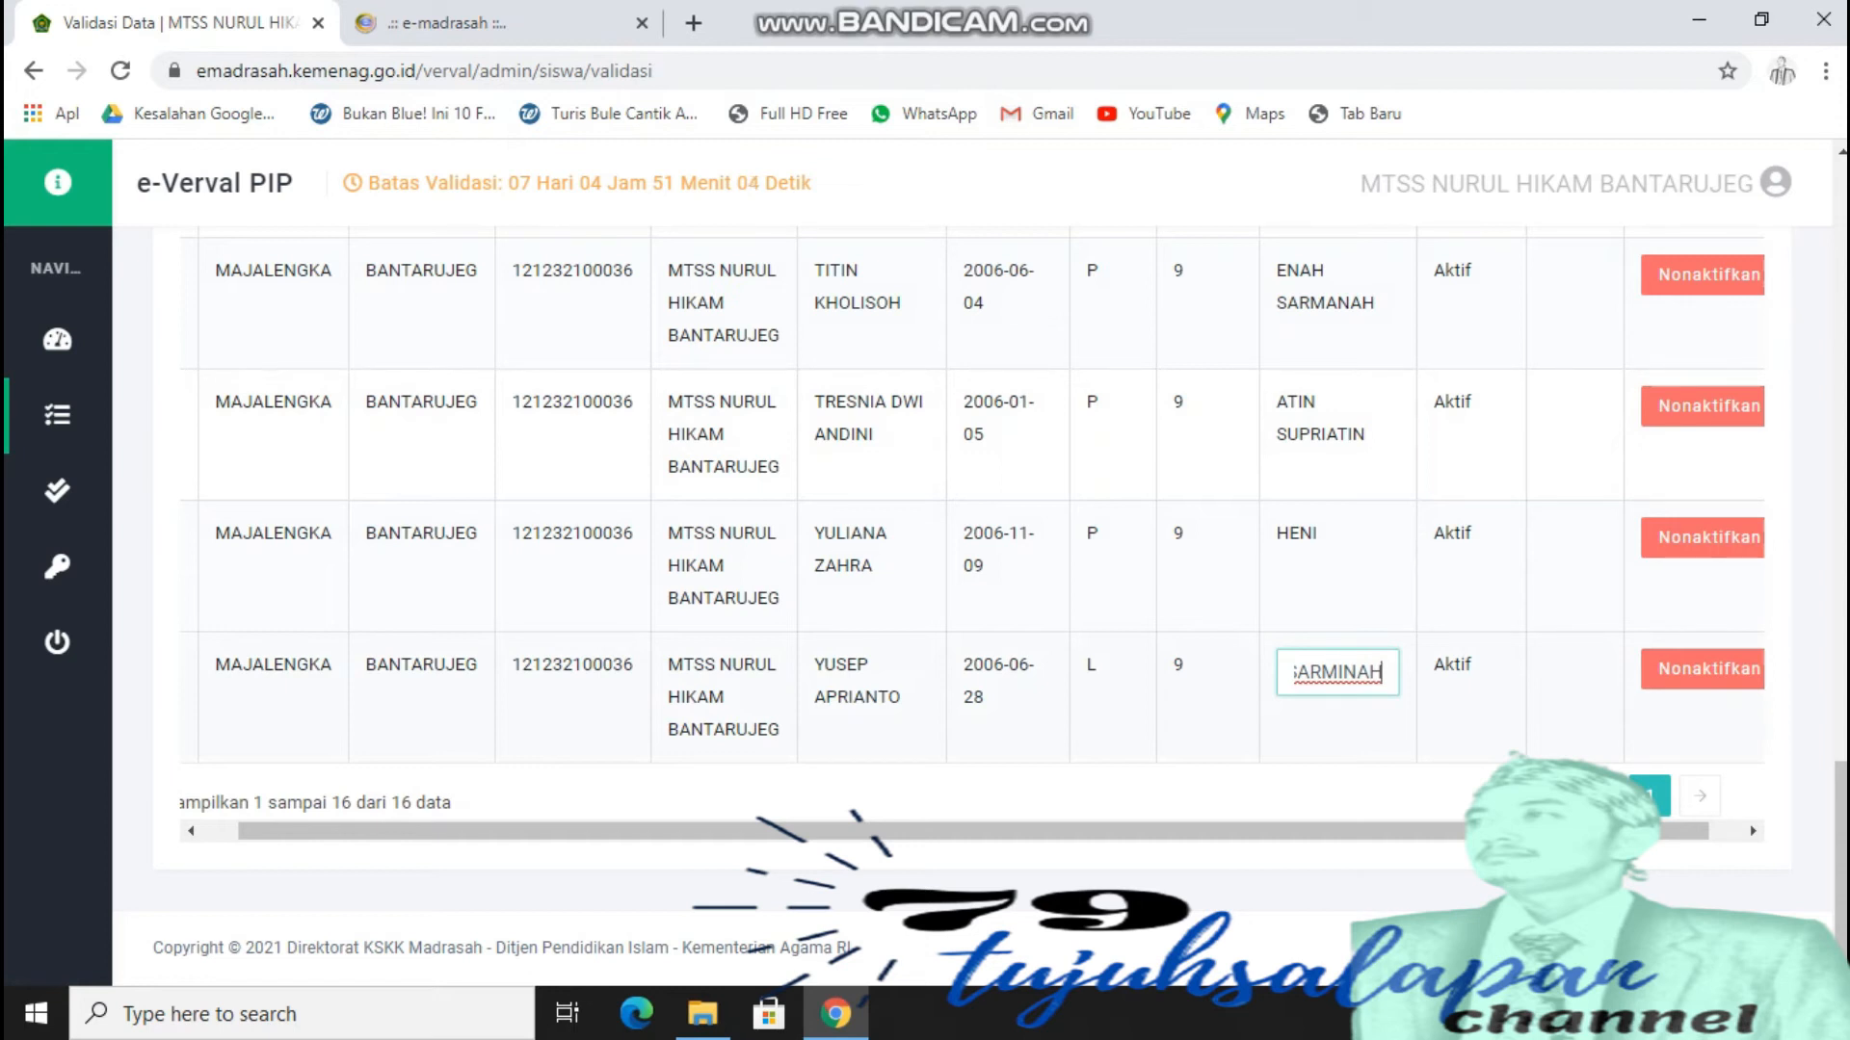
key("Return")
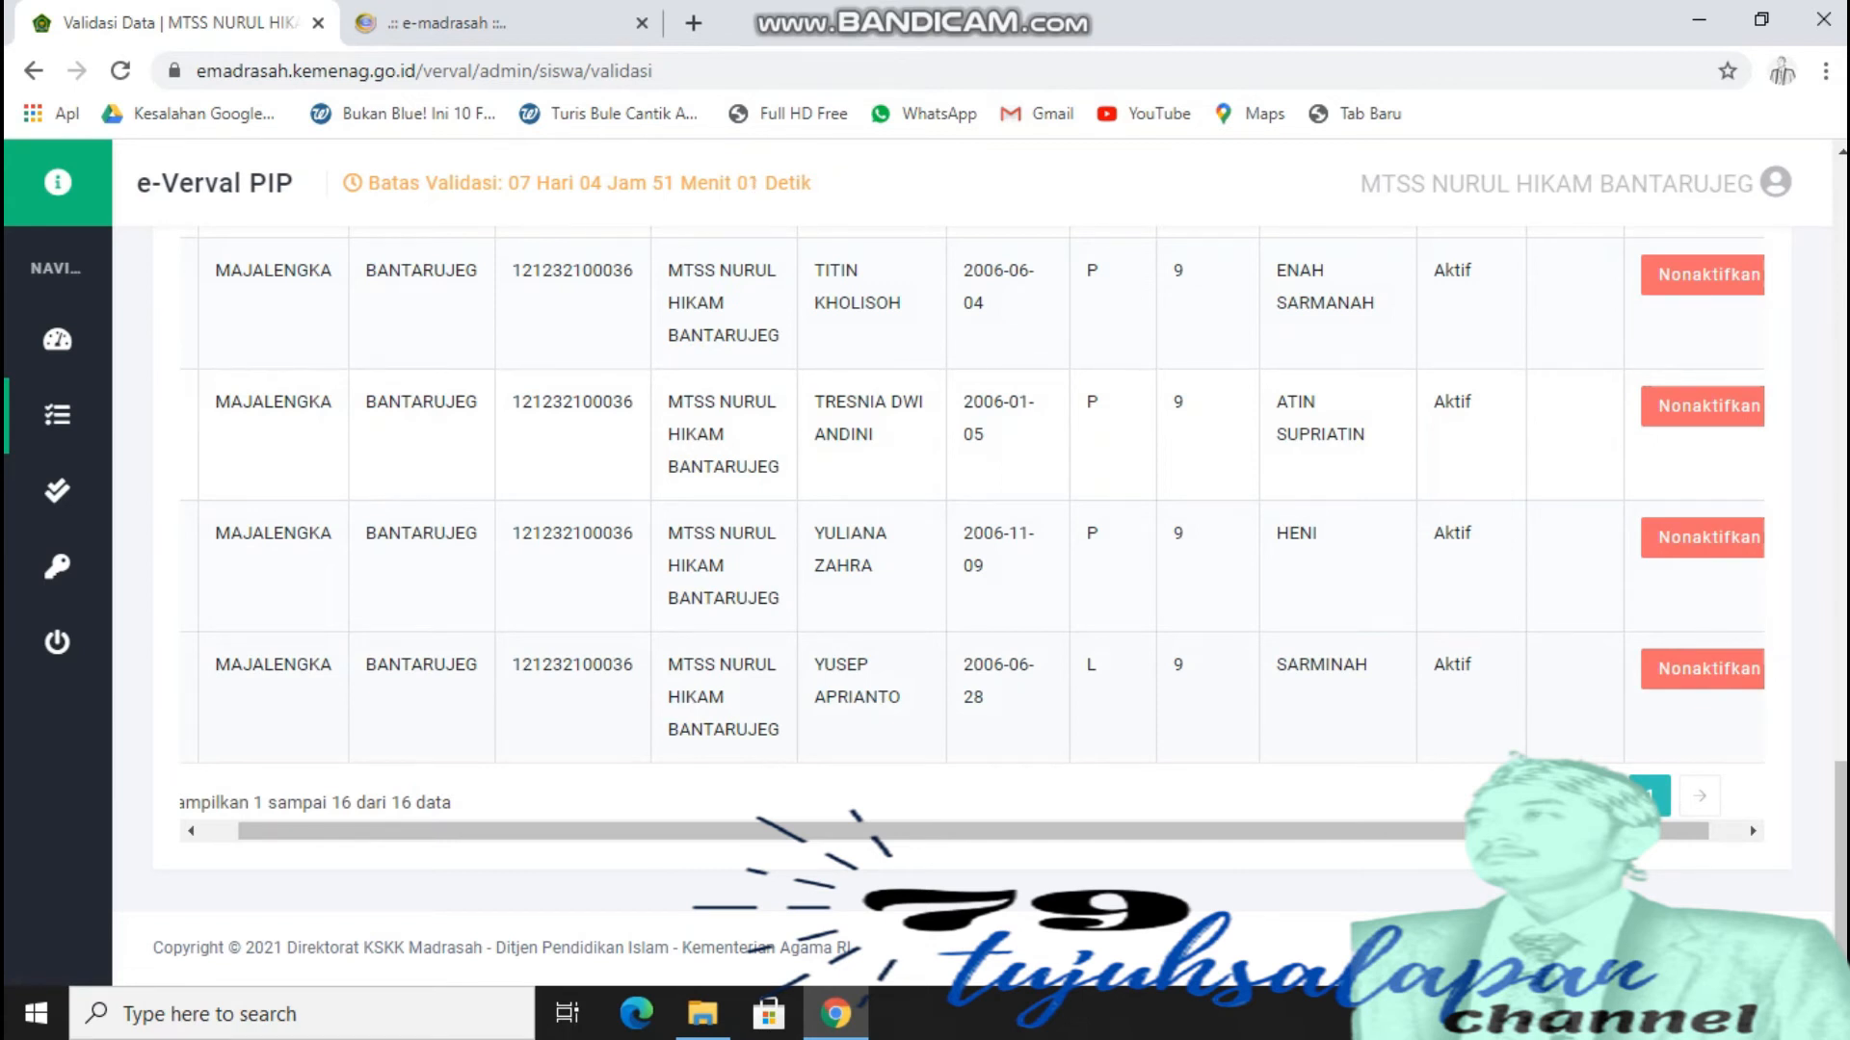
Step: Review the student records from the last row to the first, together with the validation instructions above the table
scroll(963, 578, "up", 2)
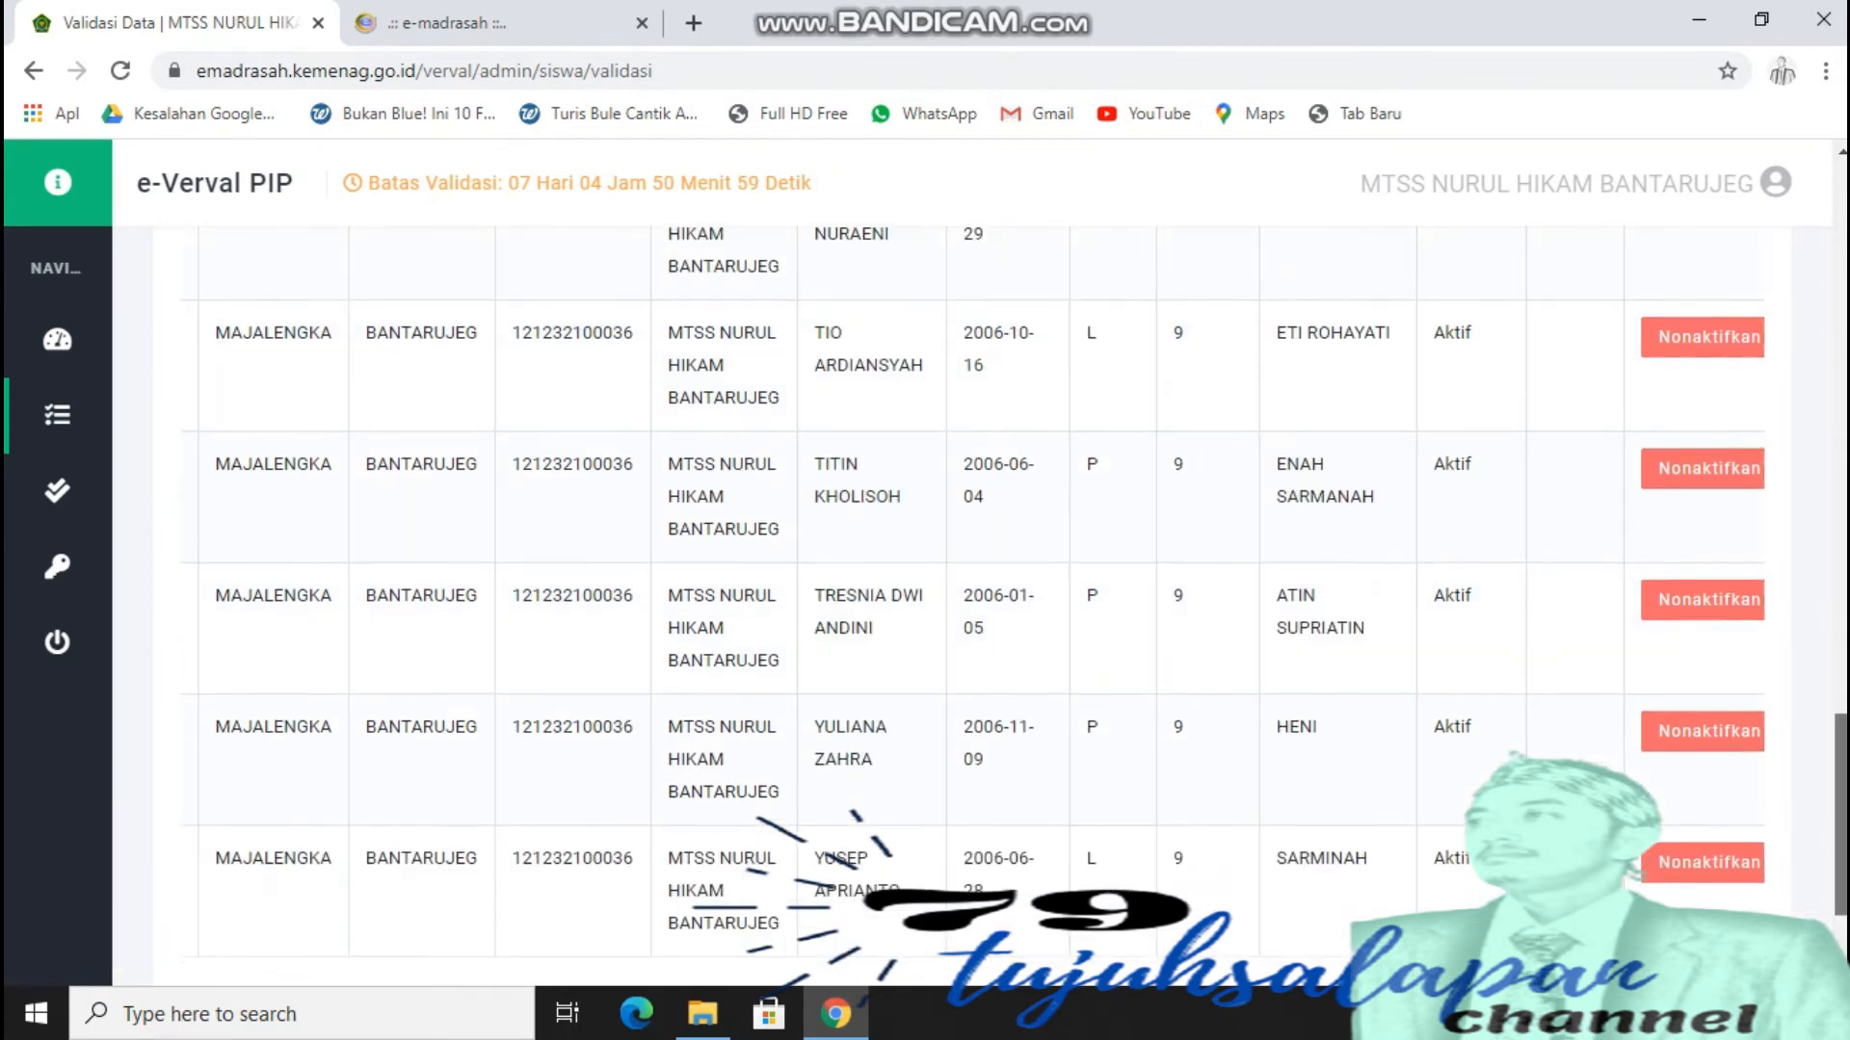
scroll(964, 578, "down", 1)
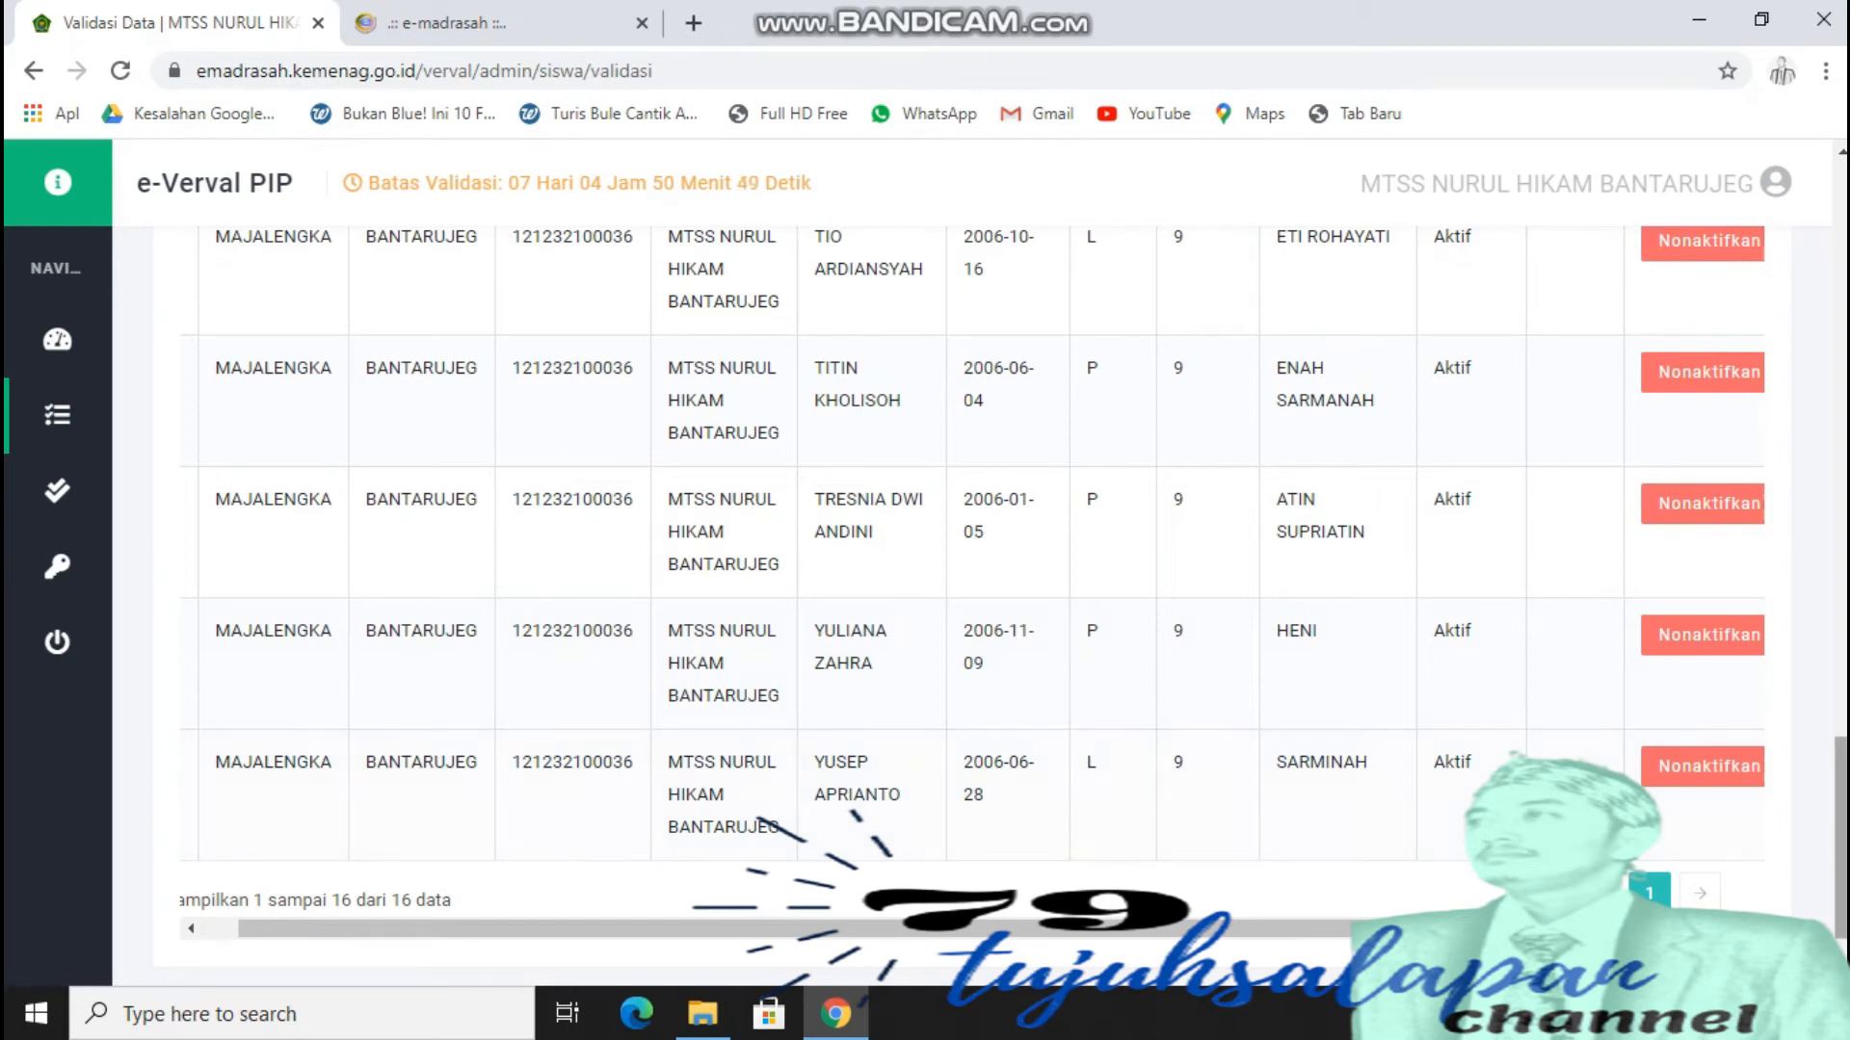
scroll(964, 597, "up", 15)
scroll(964, 597, "down", 4)
scroll(963, 597, "up", 2)
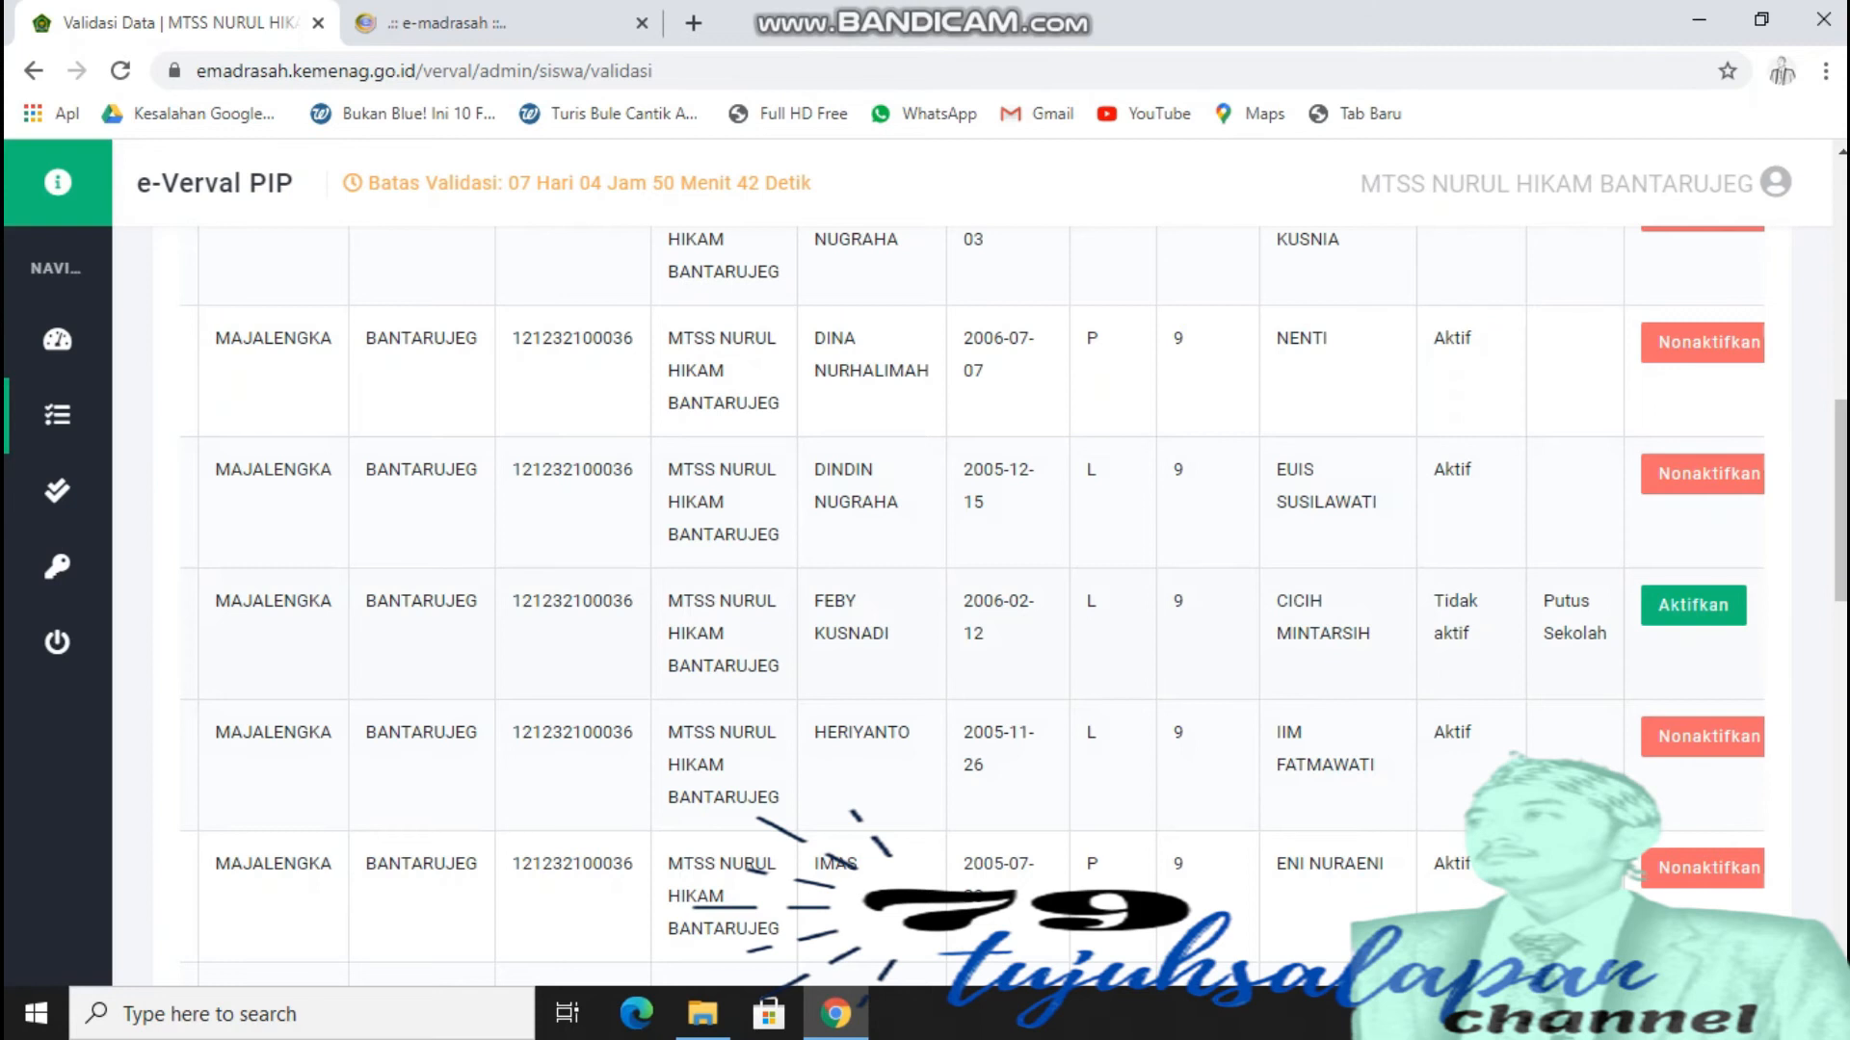
scroll(963, 597, "up", 8)
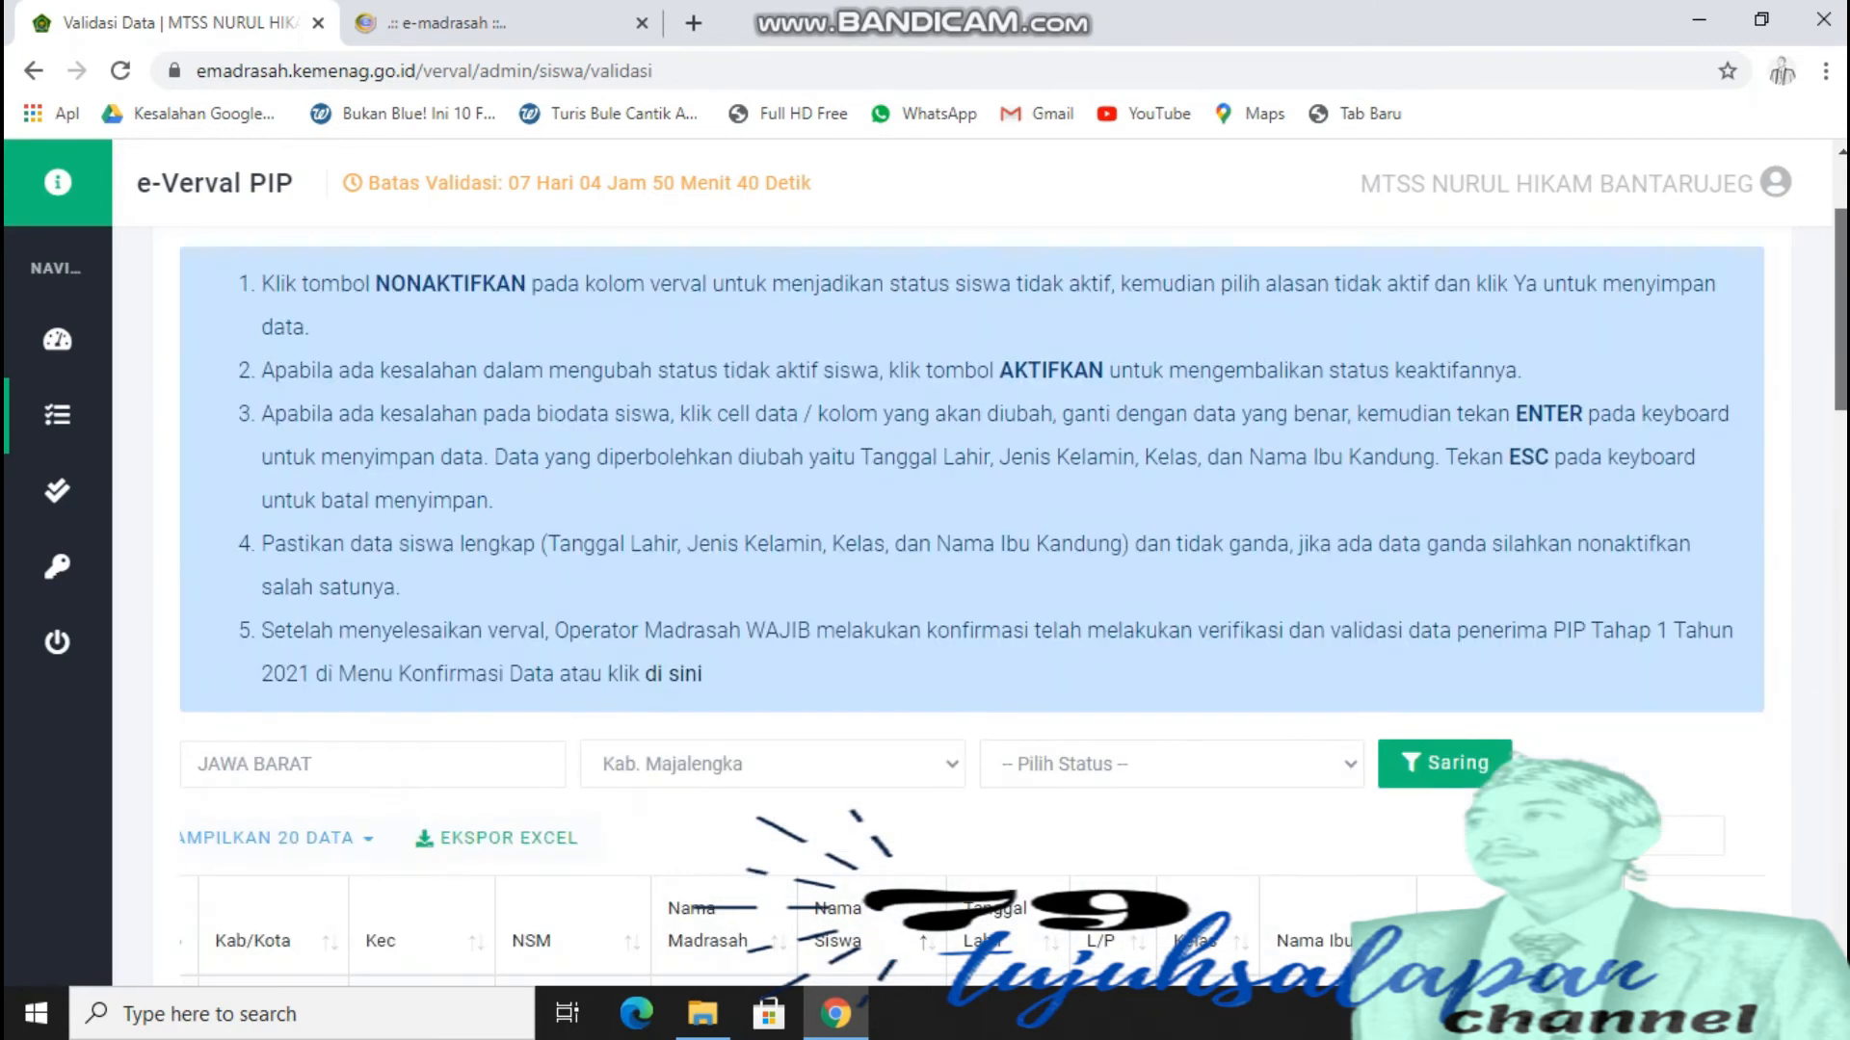
scroll(964, 597, "down", 20)
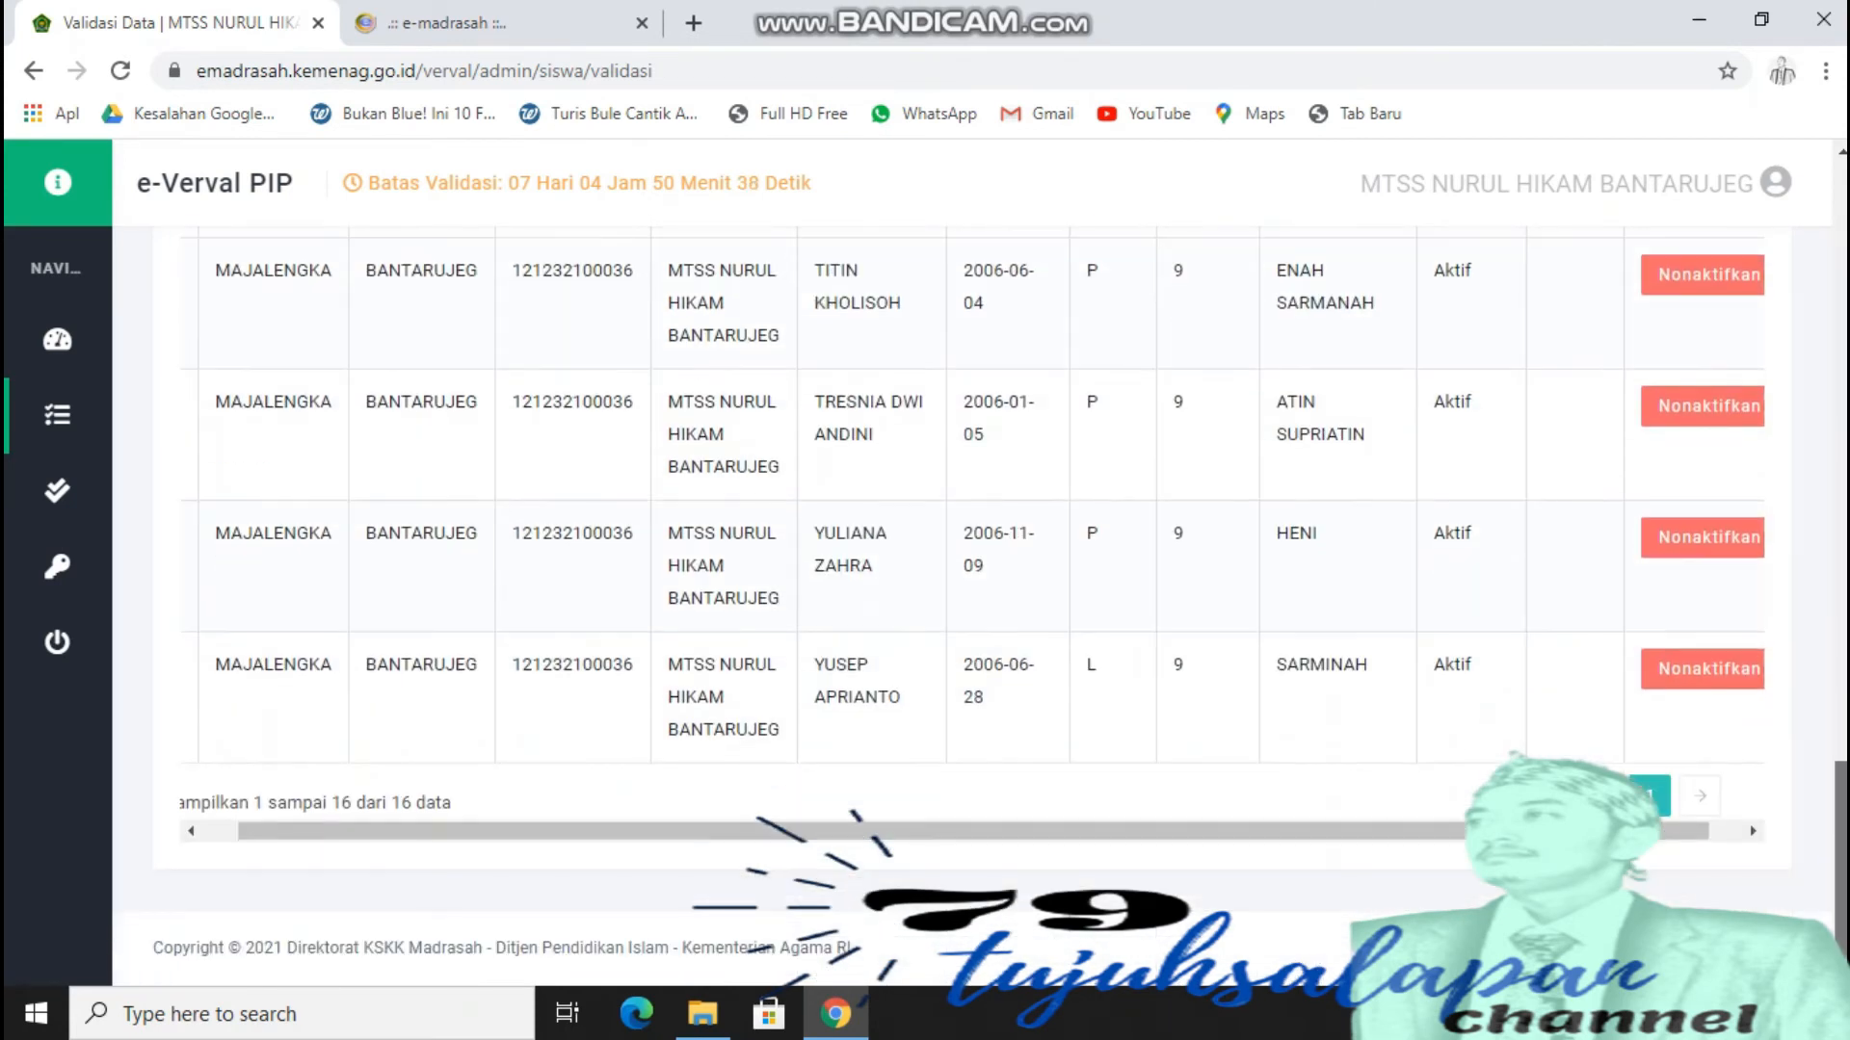
scroll(963, 598, "up", 20)
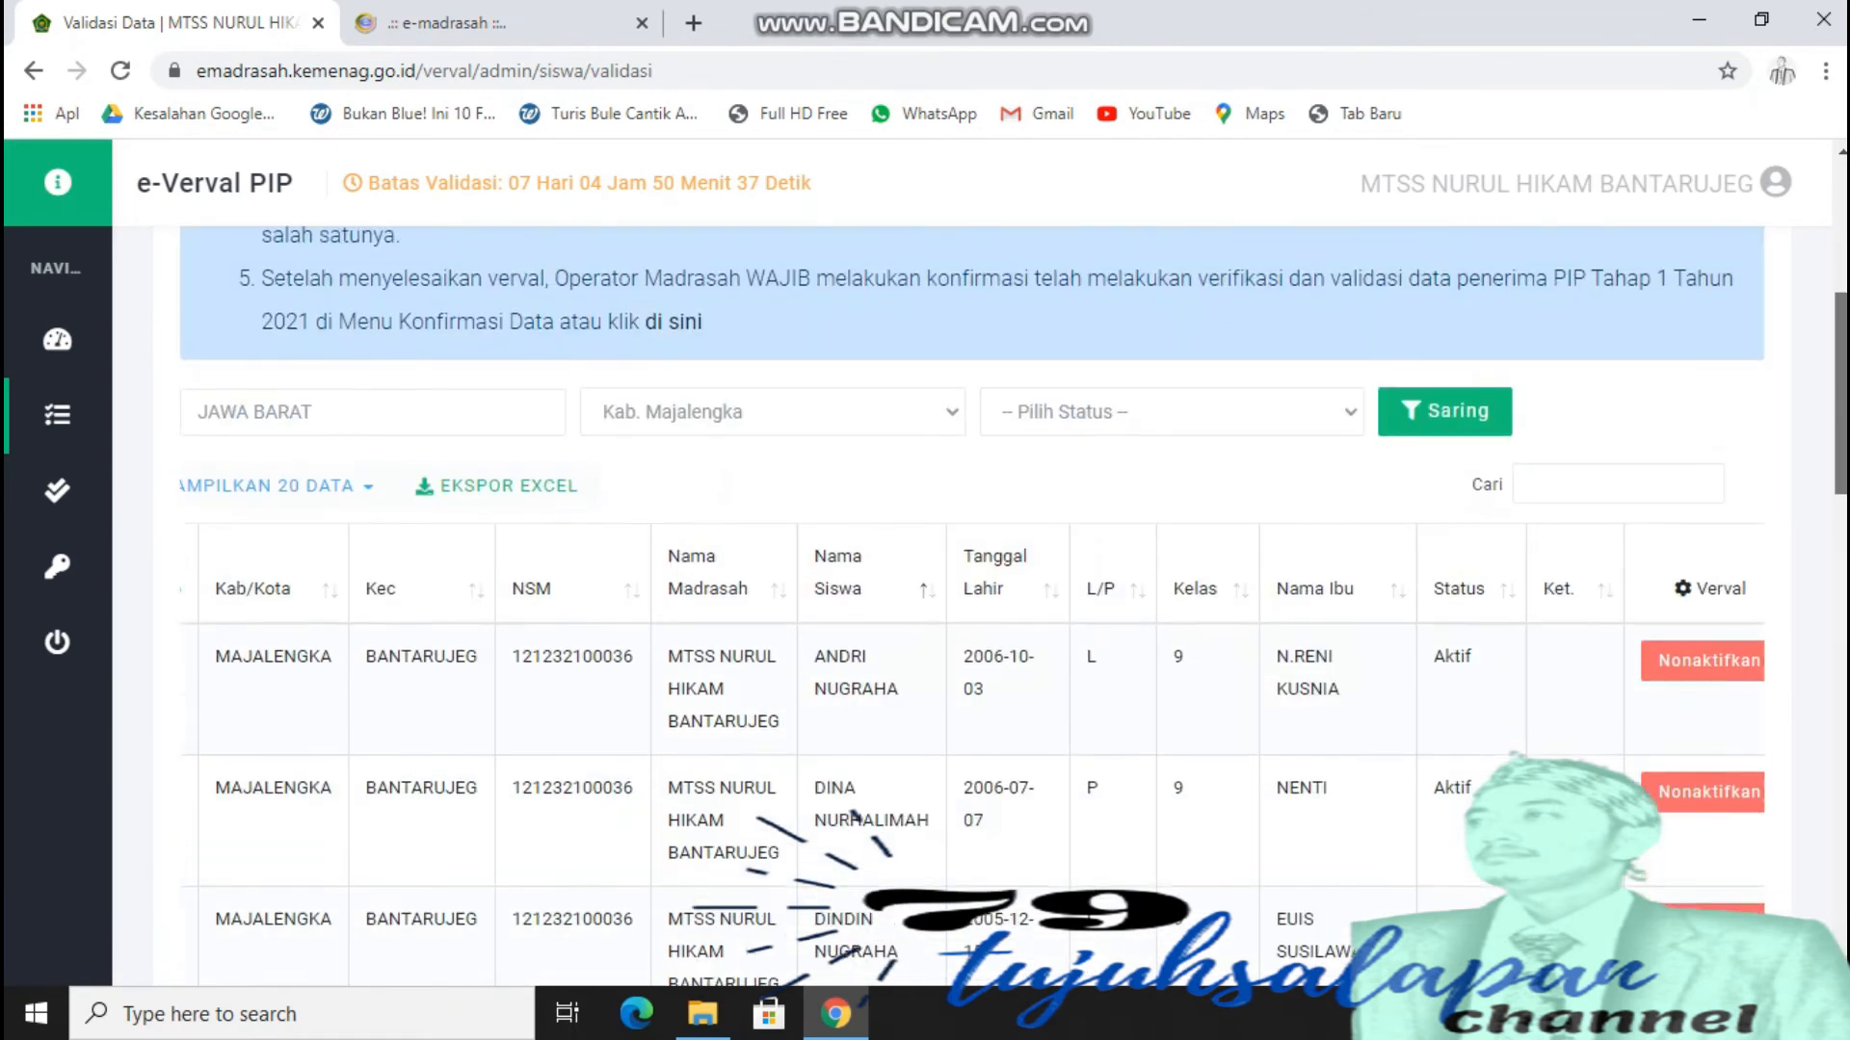
scroll(963, 598, "down", 1)
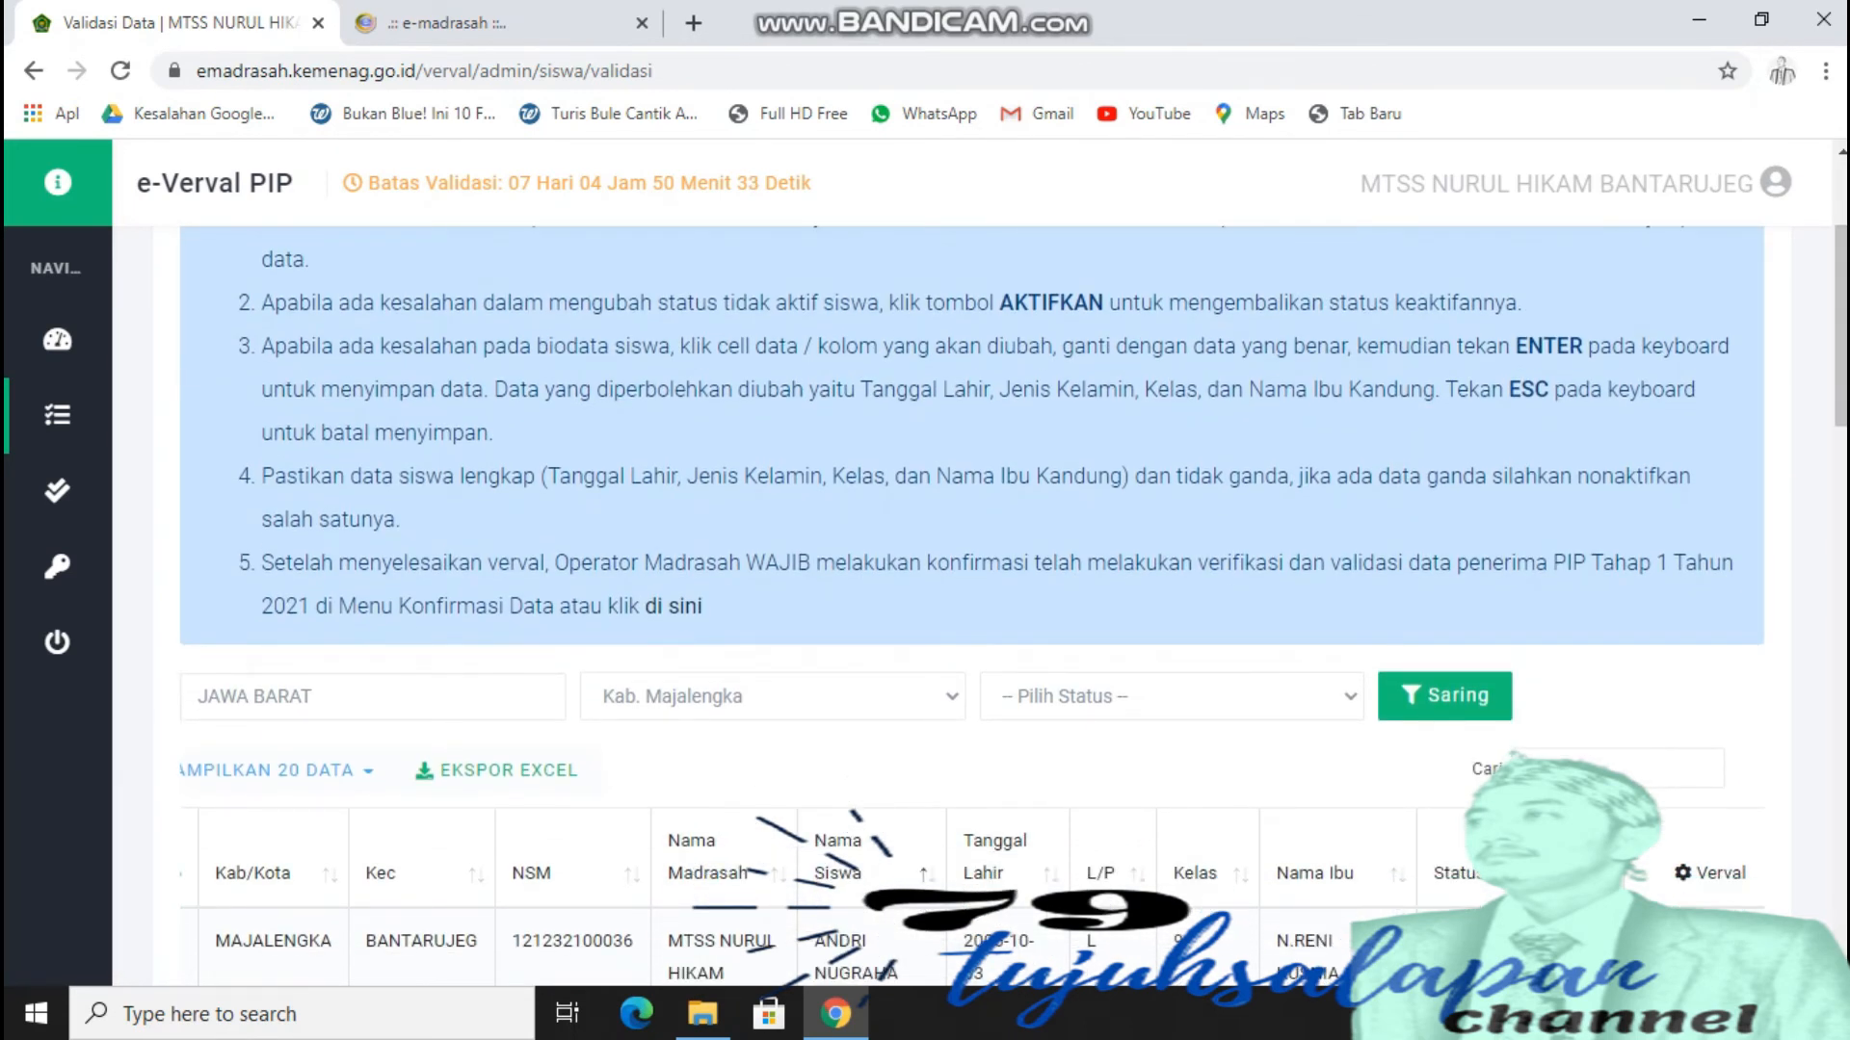
Step: Read the Konfirmasi Data statement and confirm the verification and validation of the PIP Tahap 1 Tahun 2021 student data
mouse_move(60, 567)
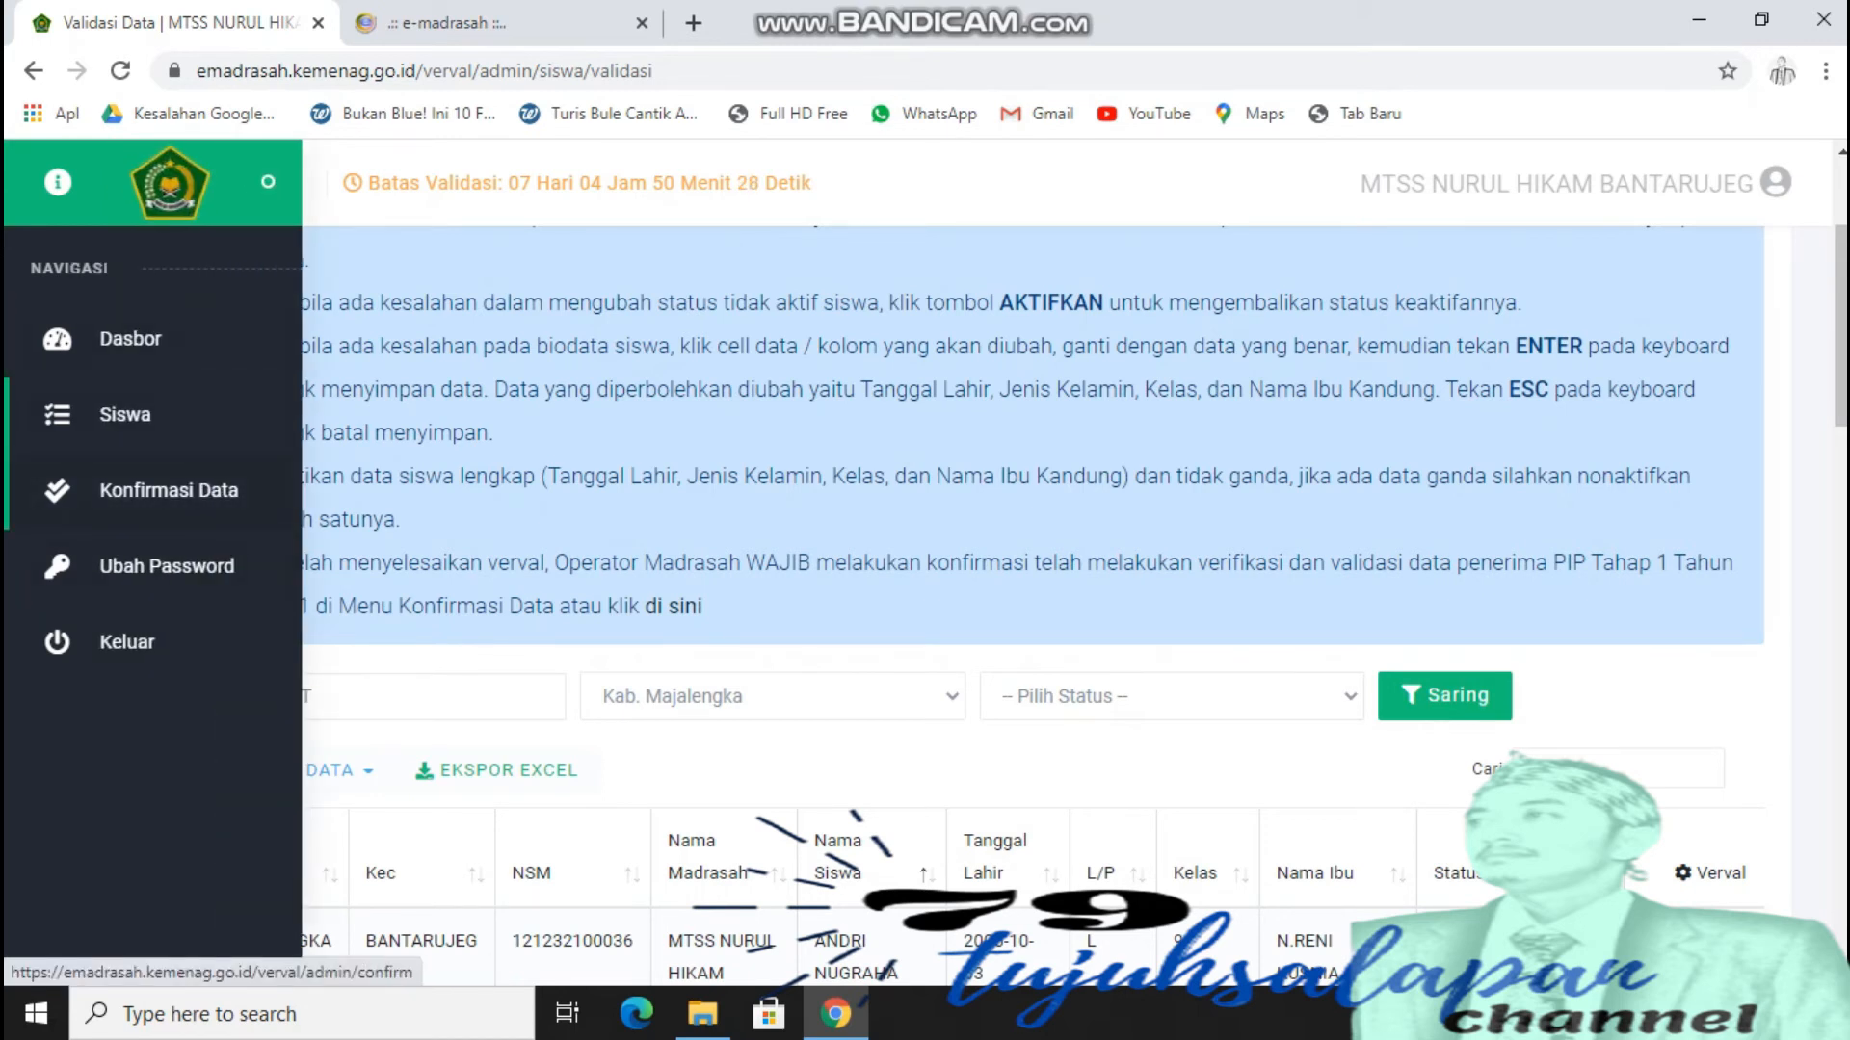
left_click(169, 491)
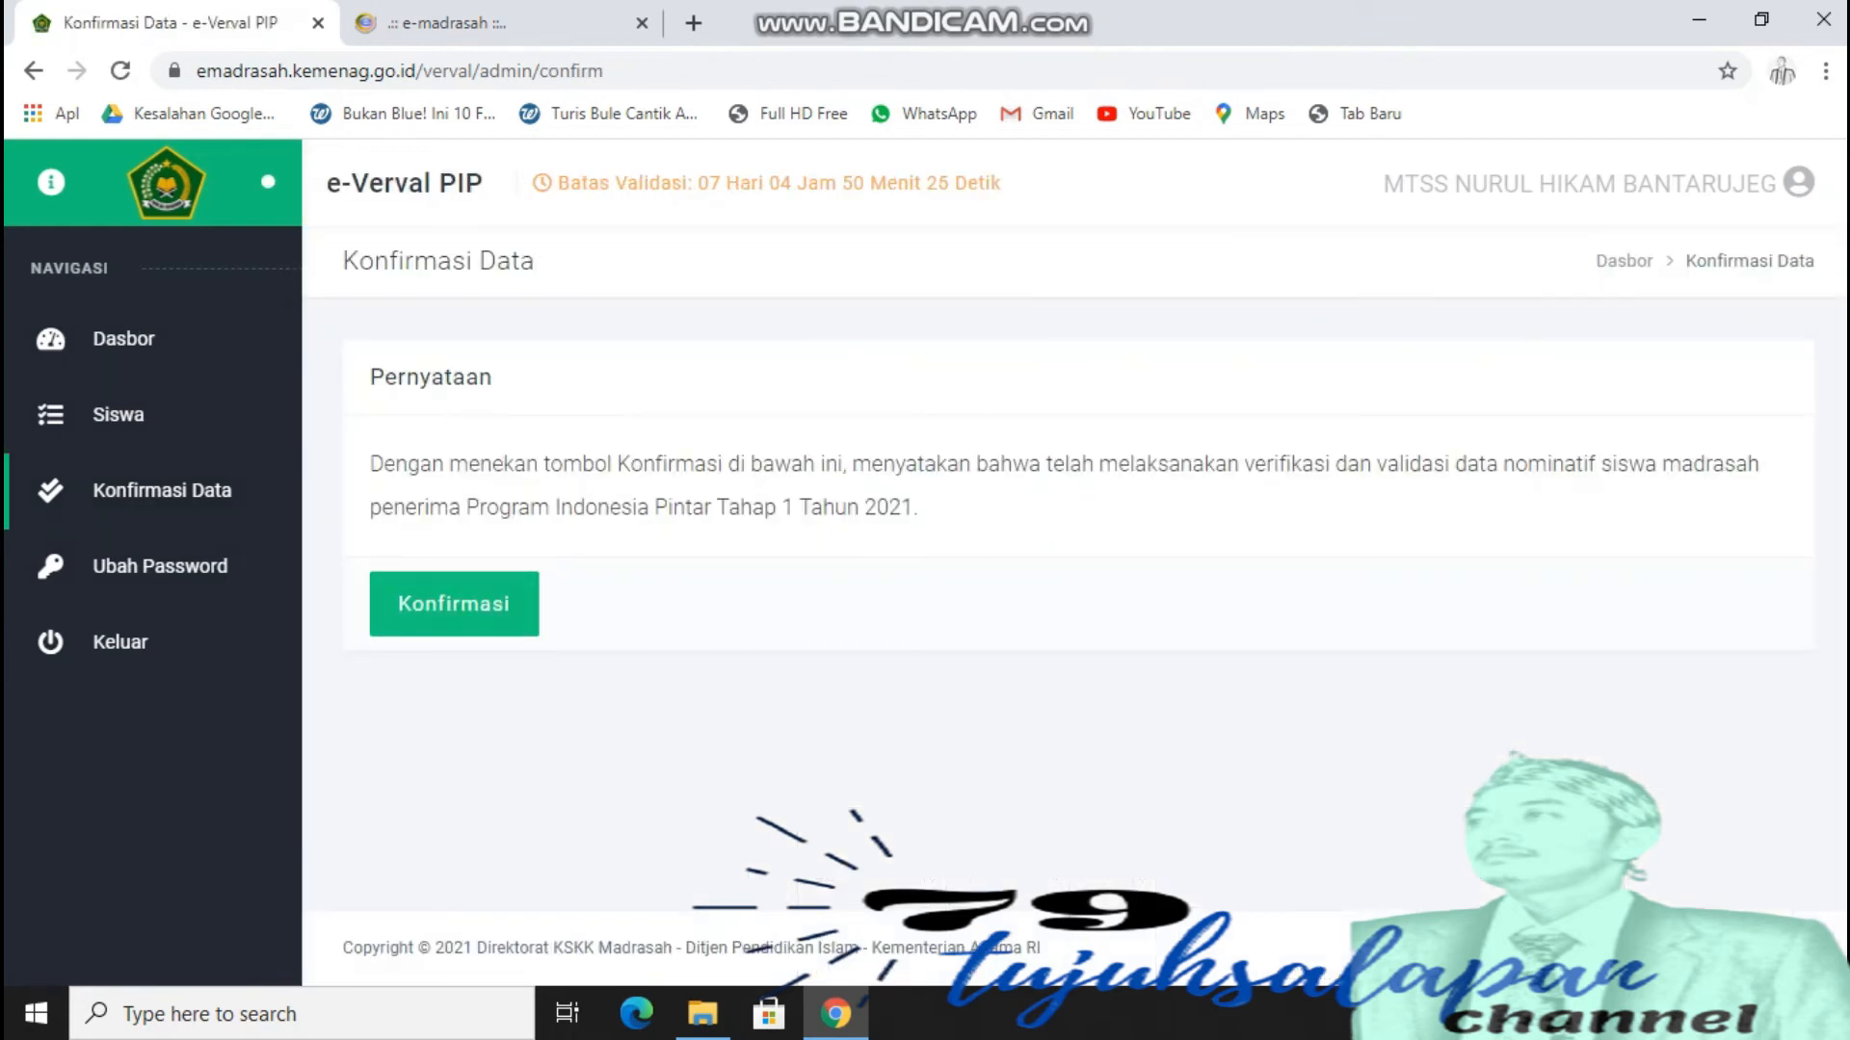
left_click_drag(370, 463, 918, 508)
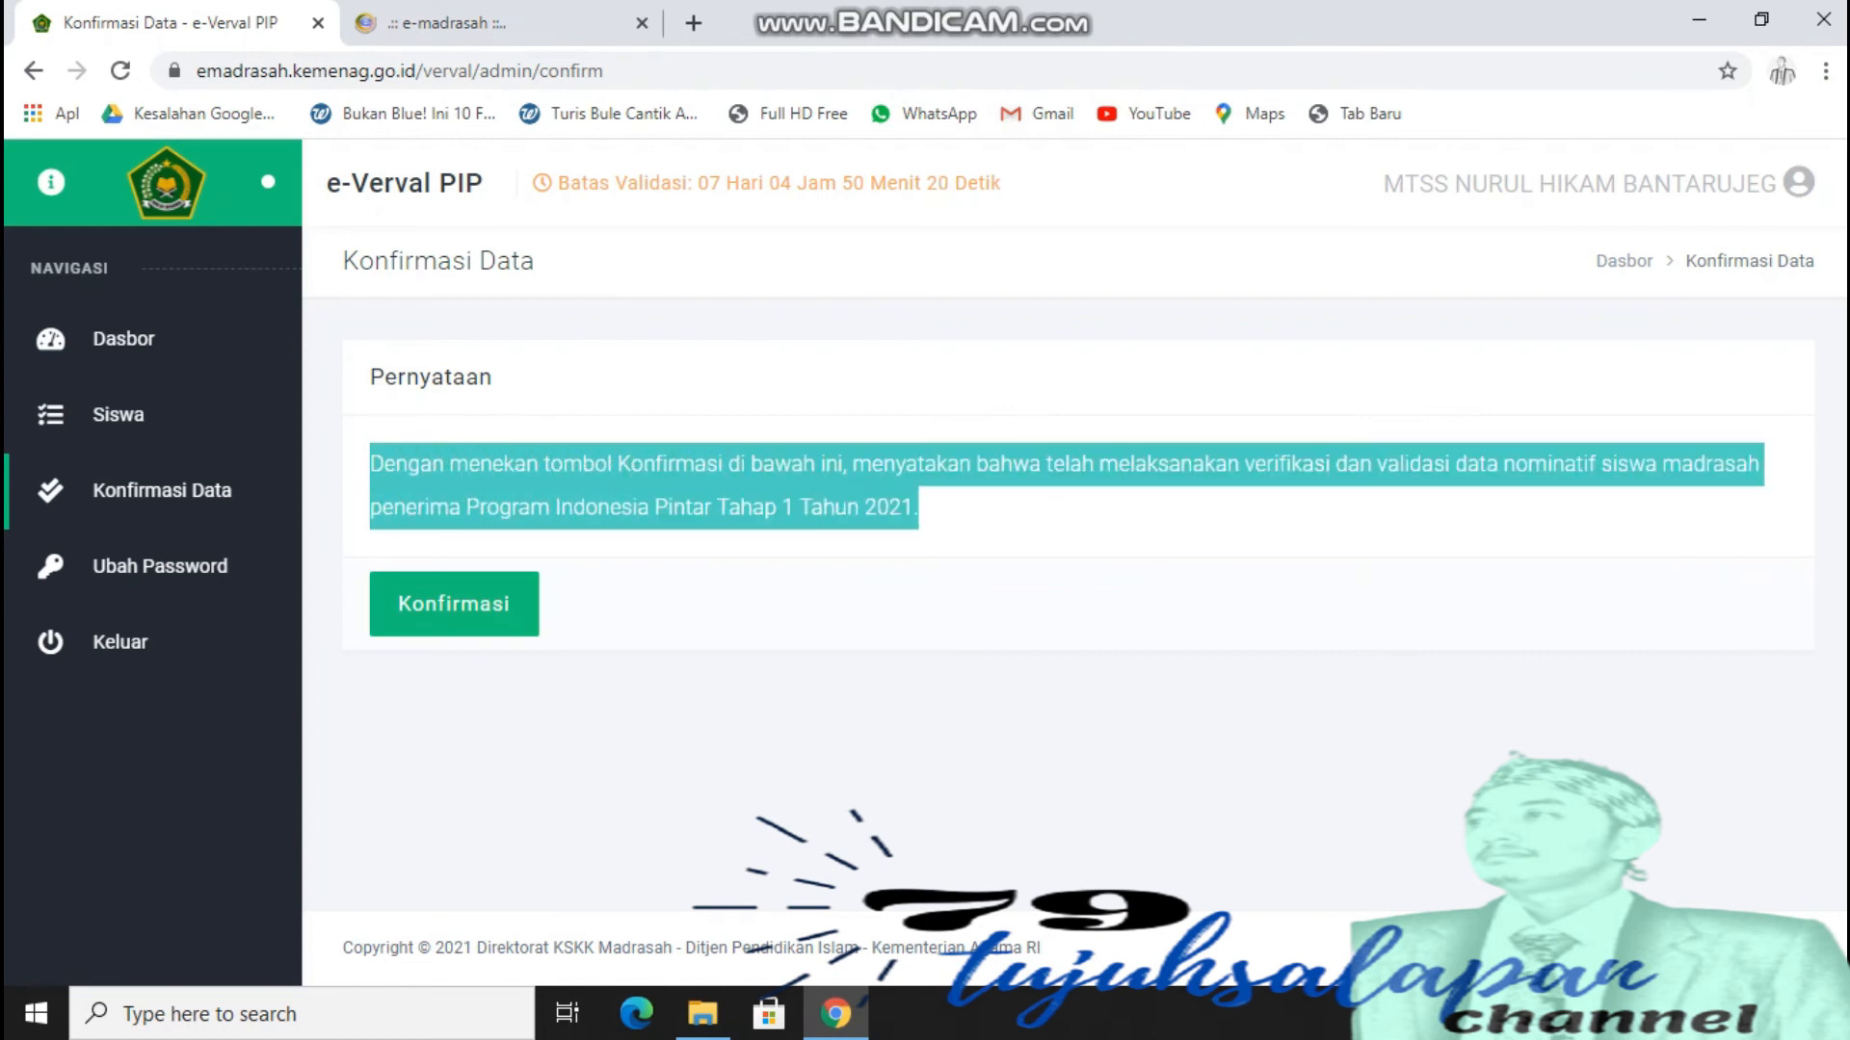
left_click(1002, 520)
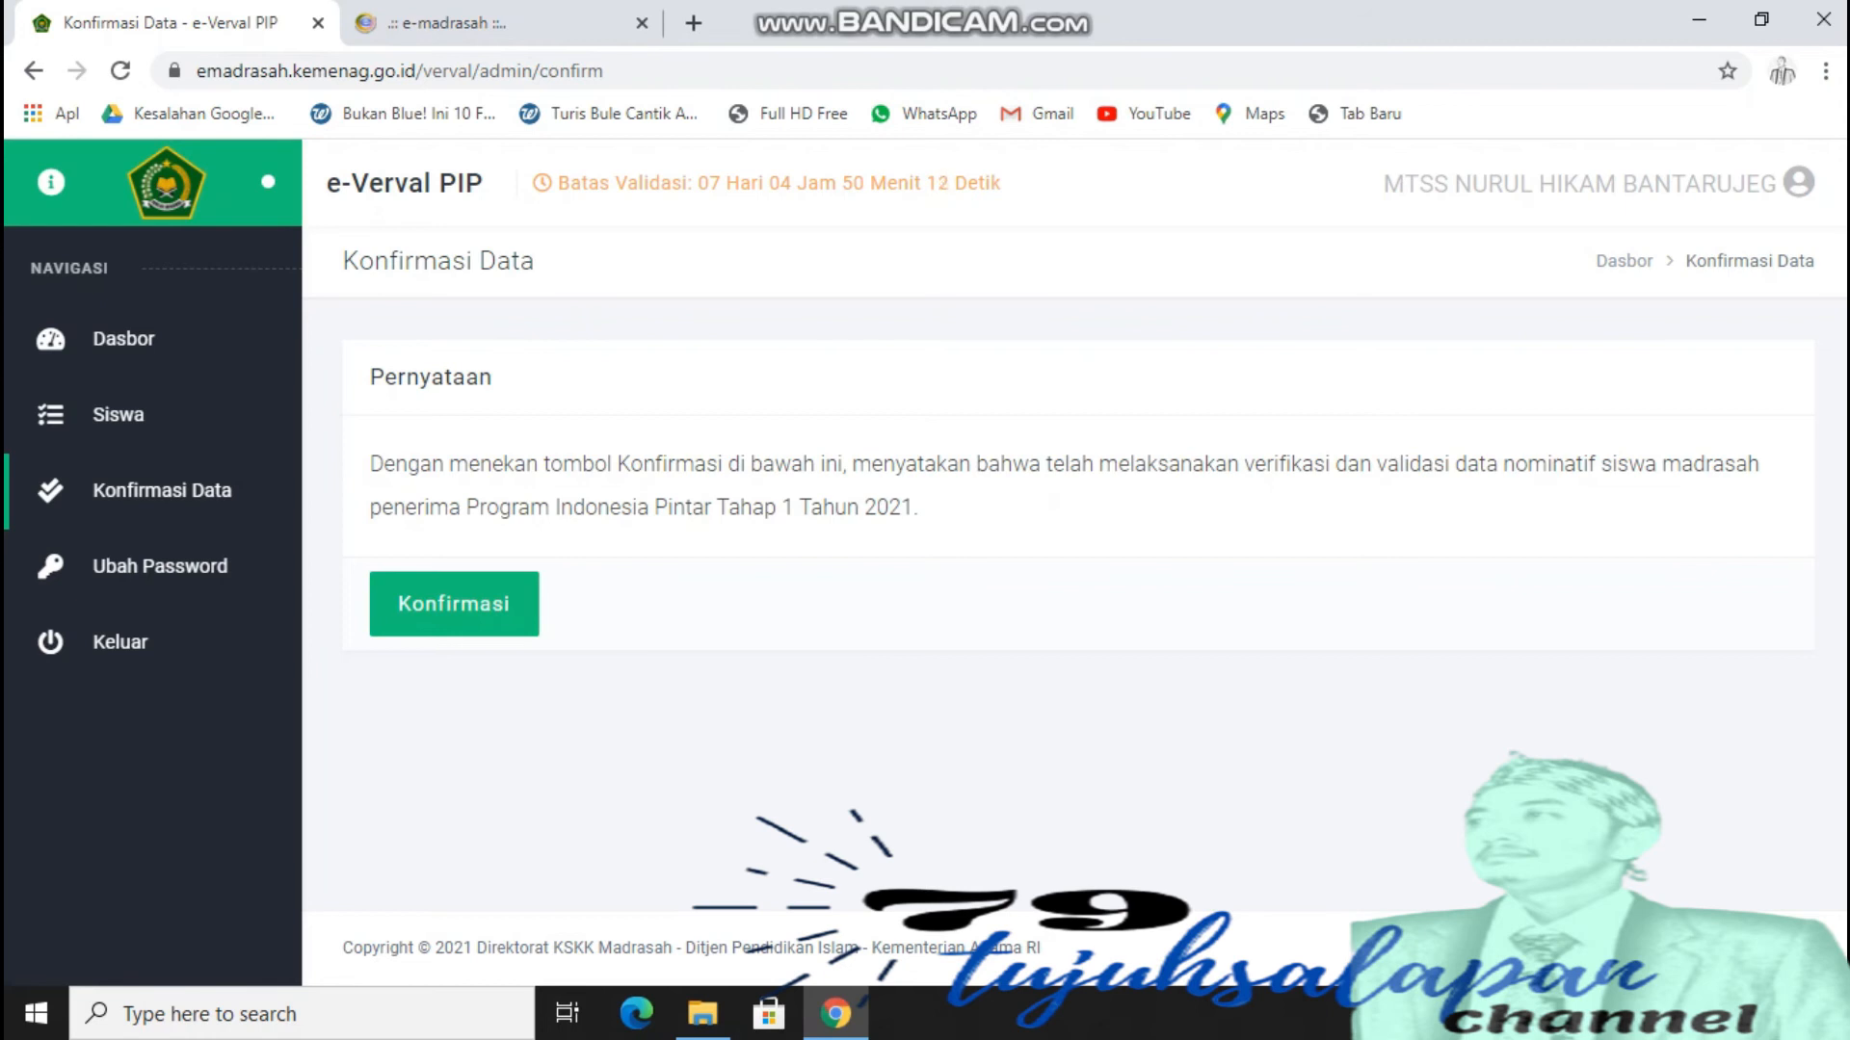
left_click_drag(918, 506, 370, 464)
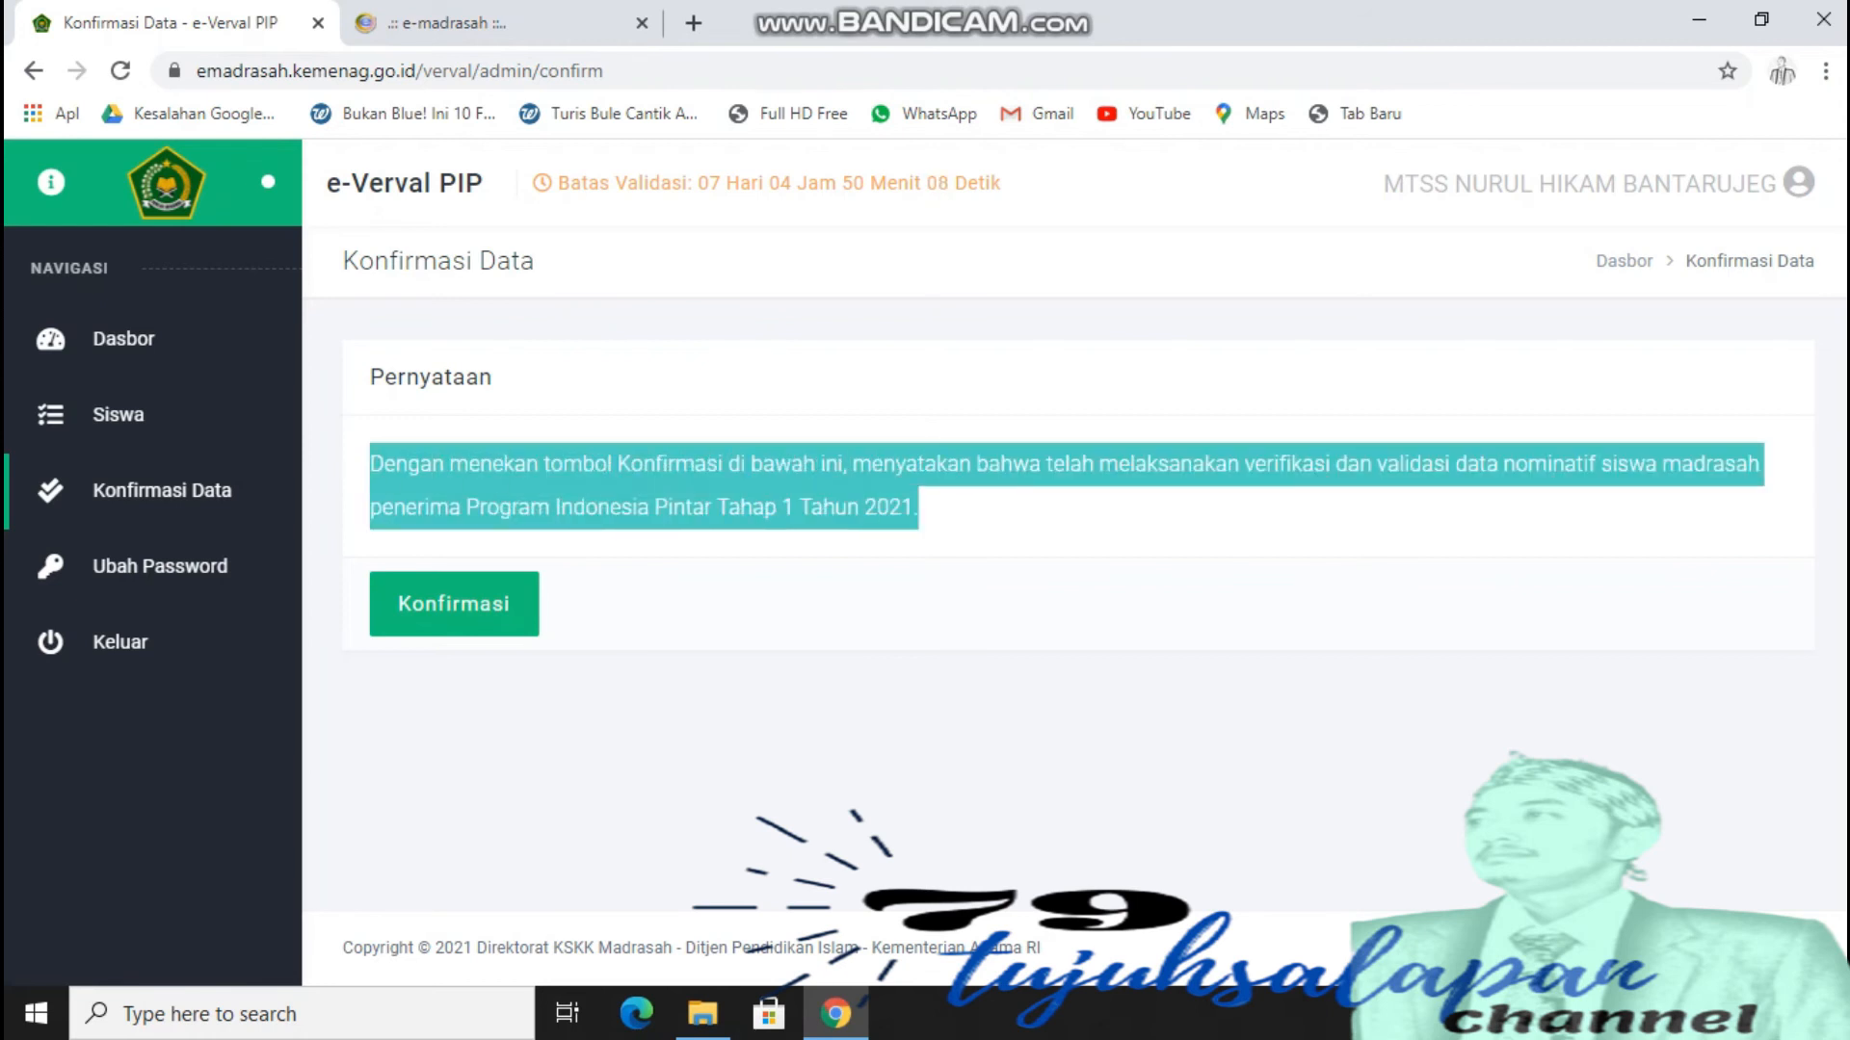
left_click(370, 463)
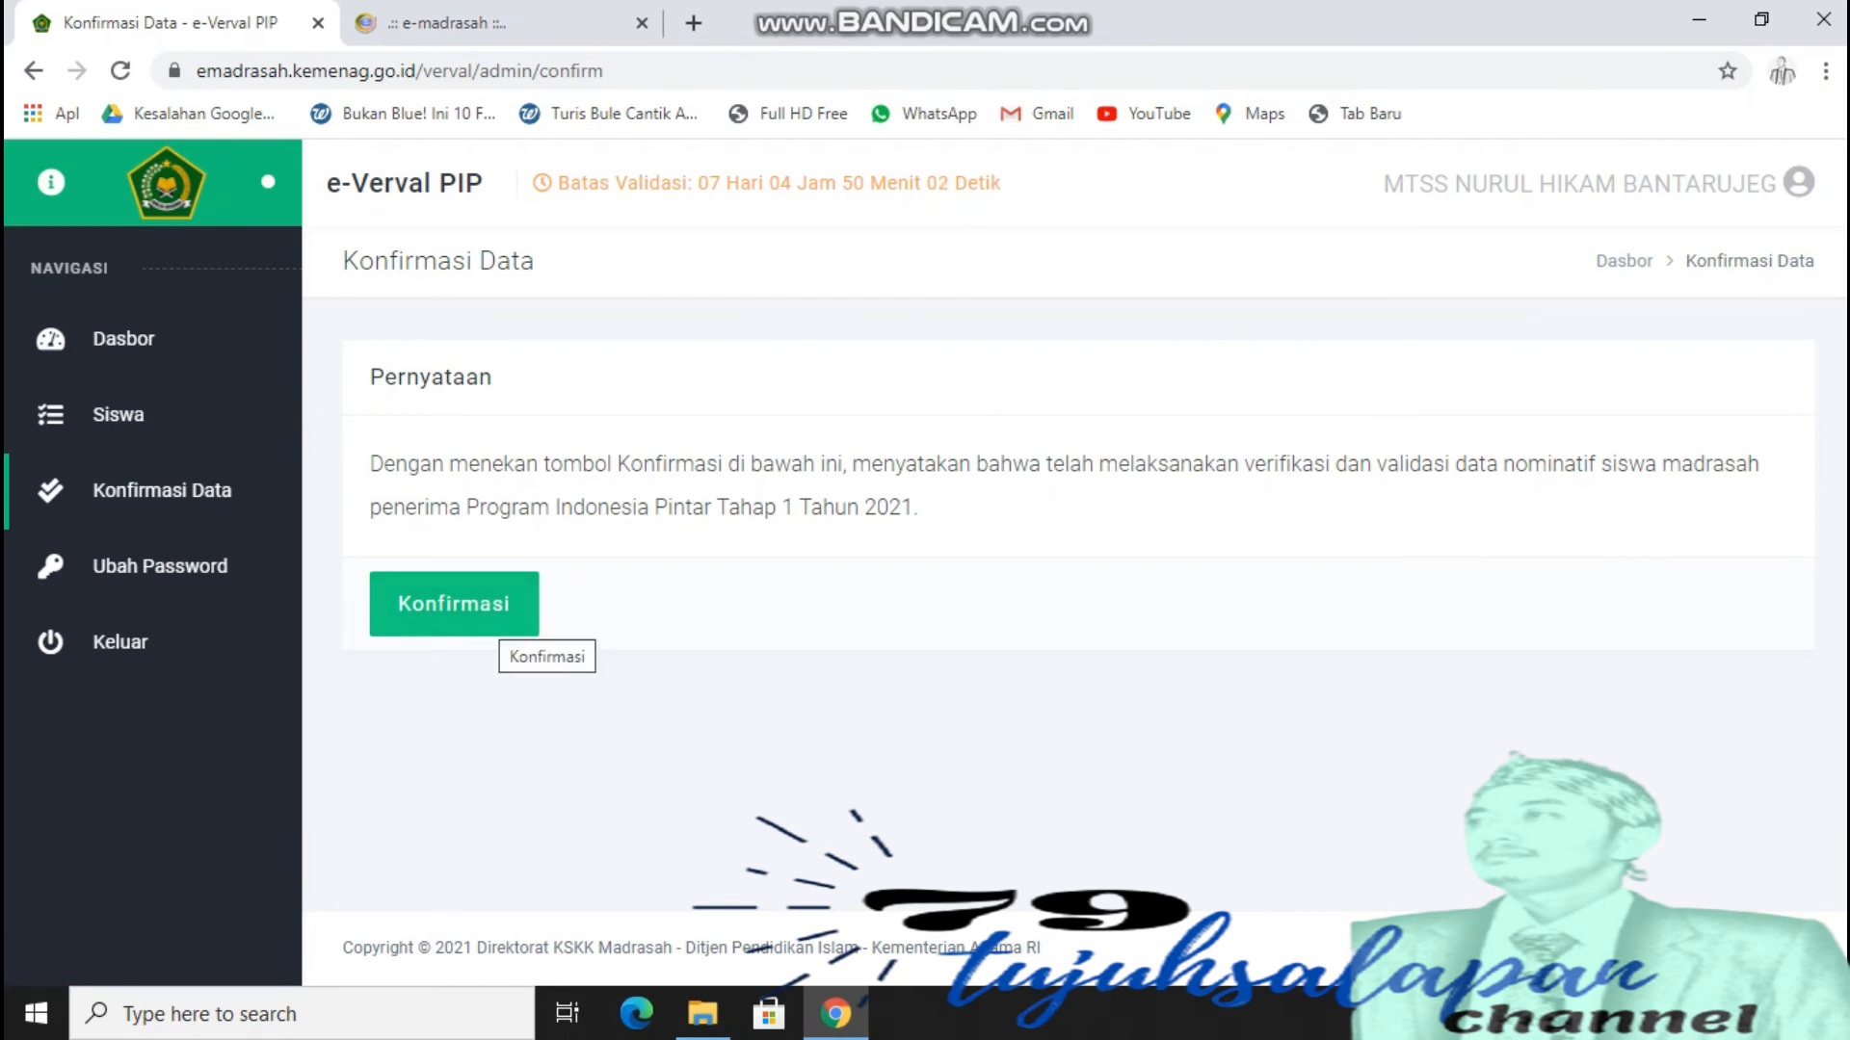
left_click(493, 622)
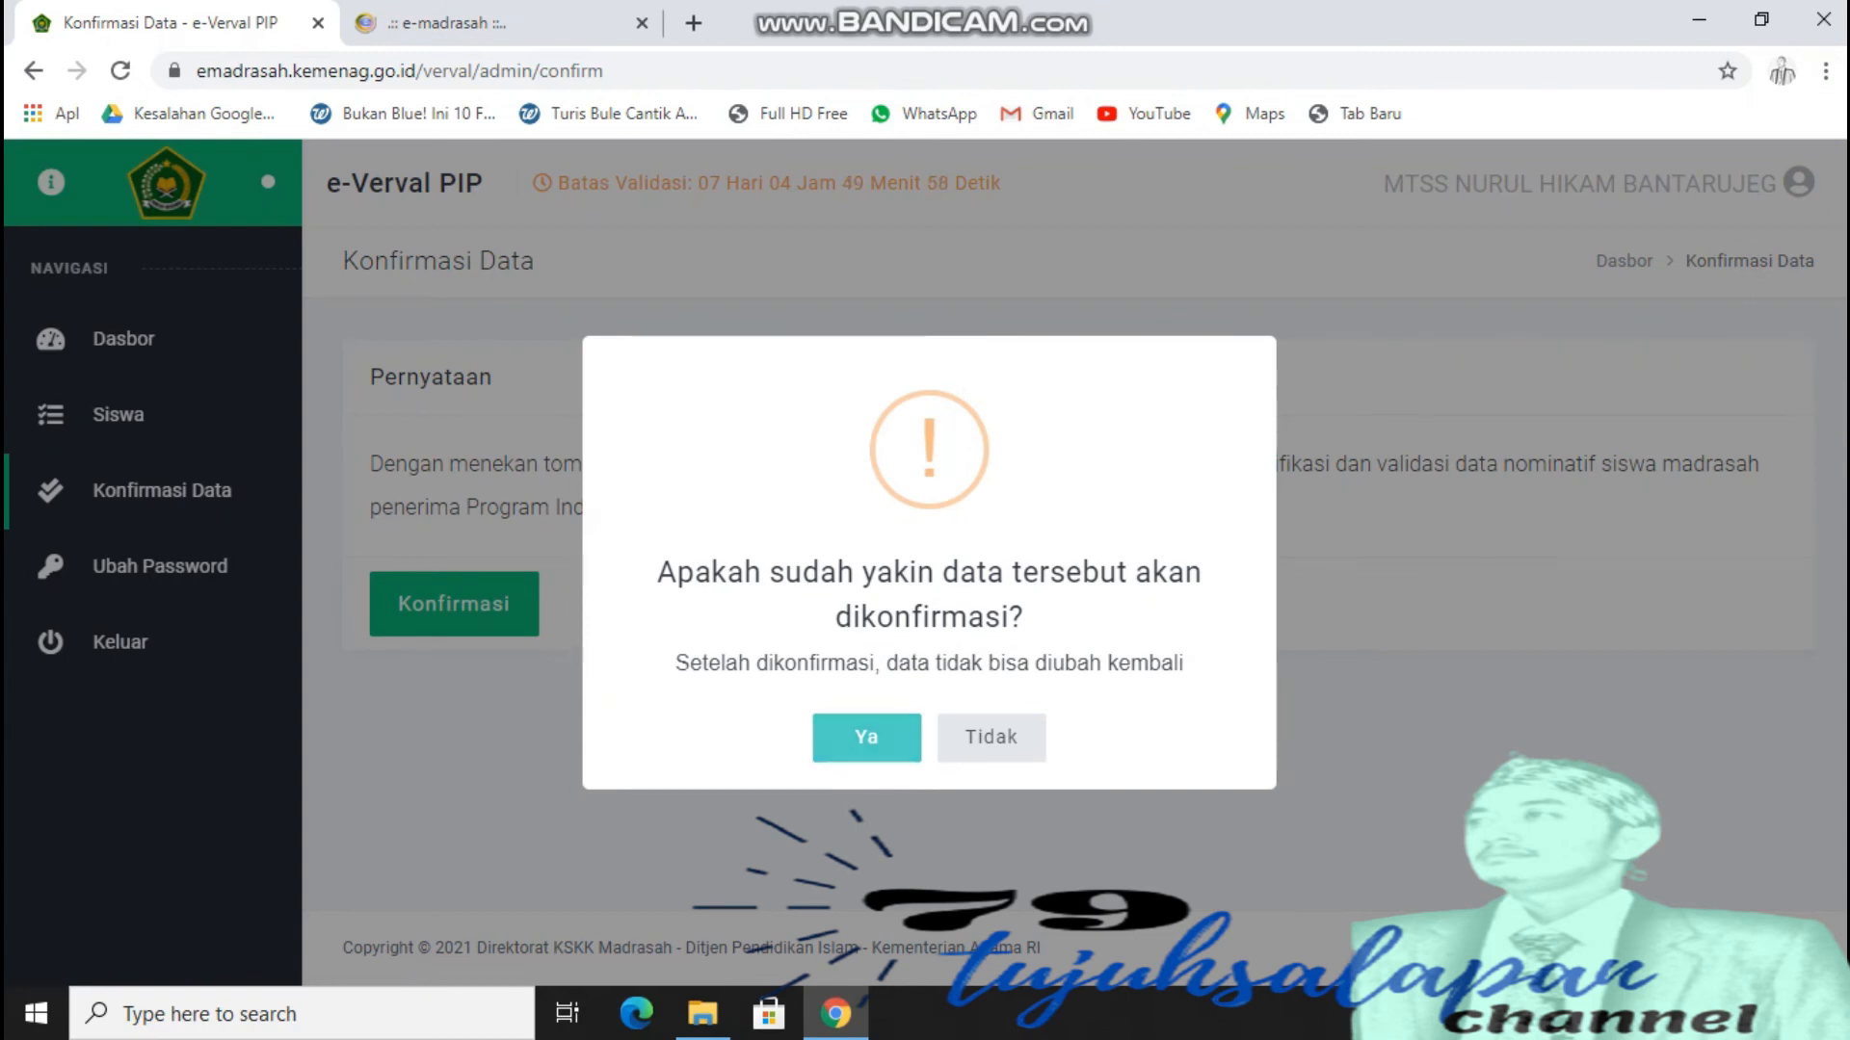
left_click(866, 738)
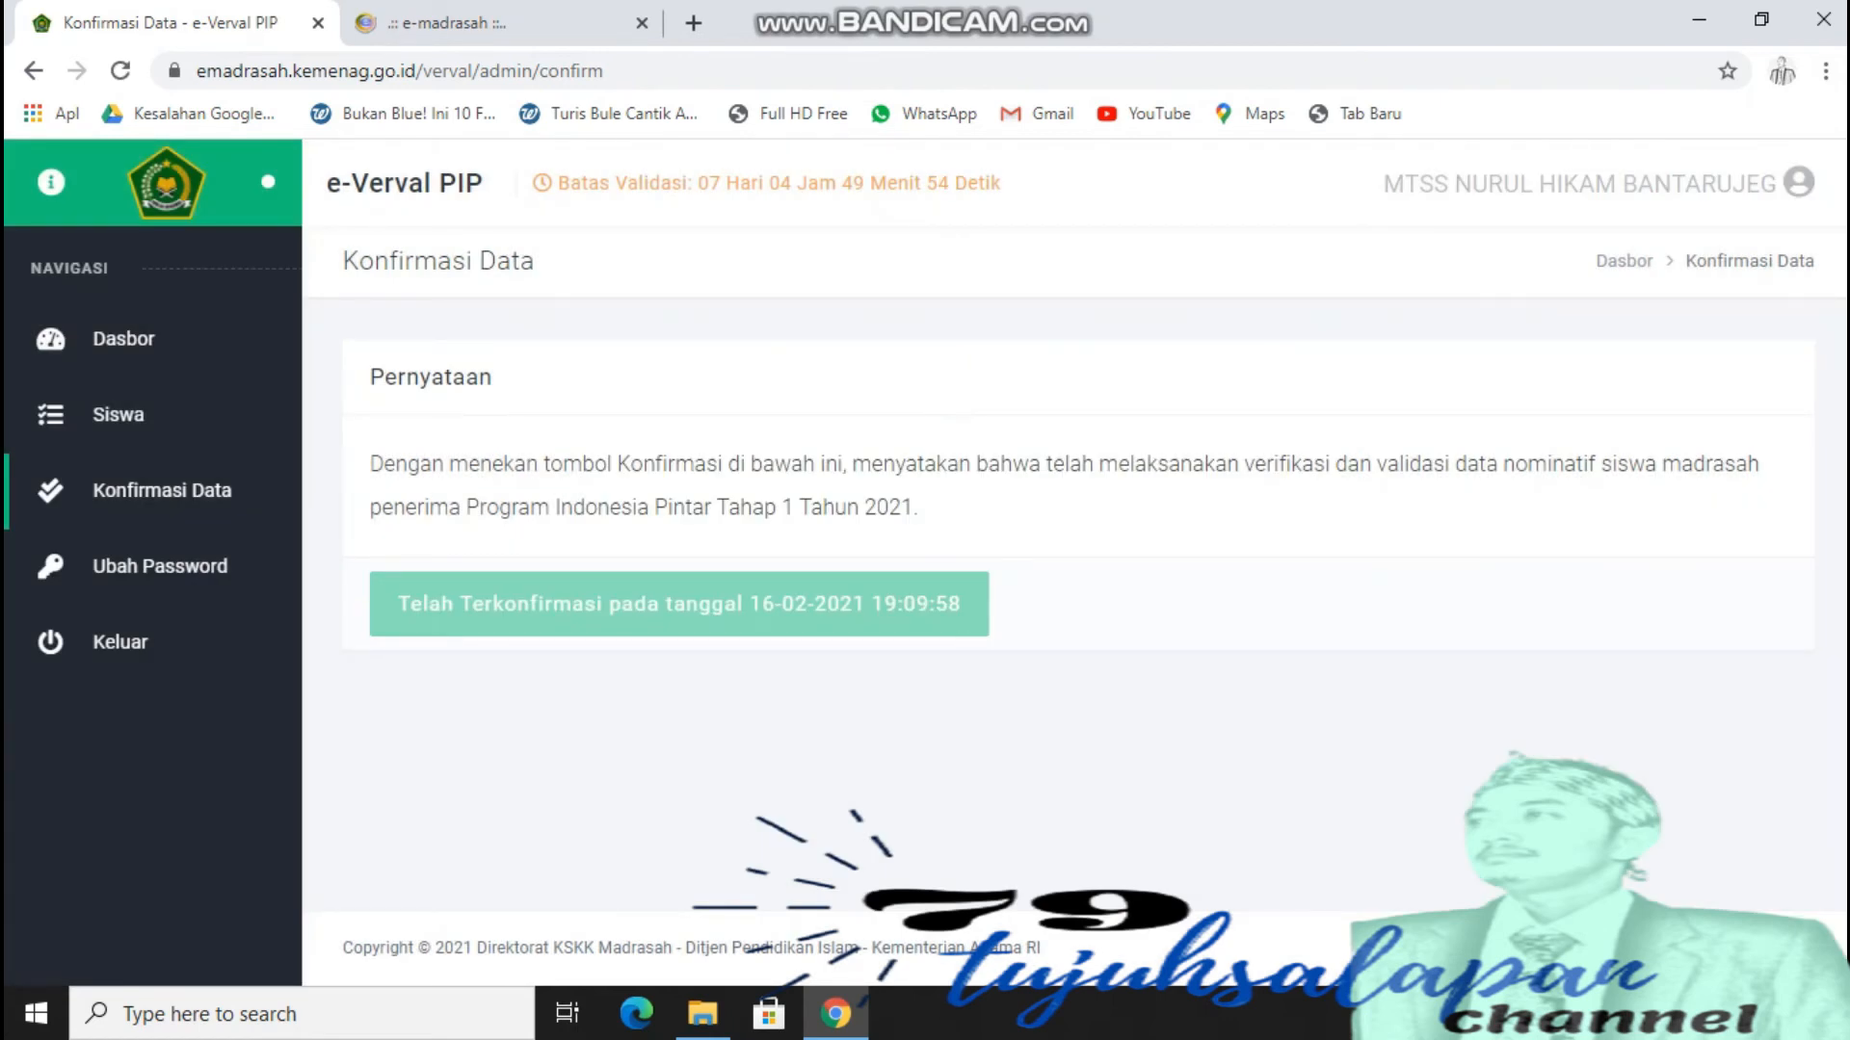
left_click(679, 604)
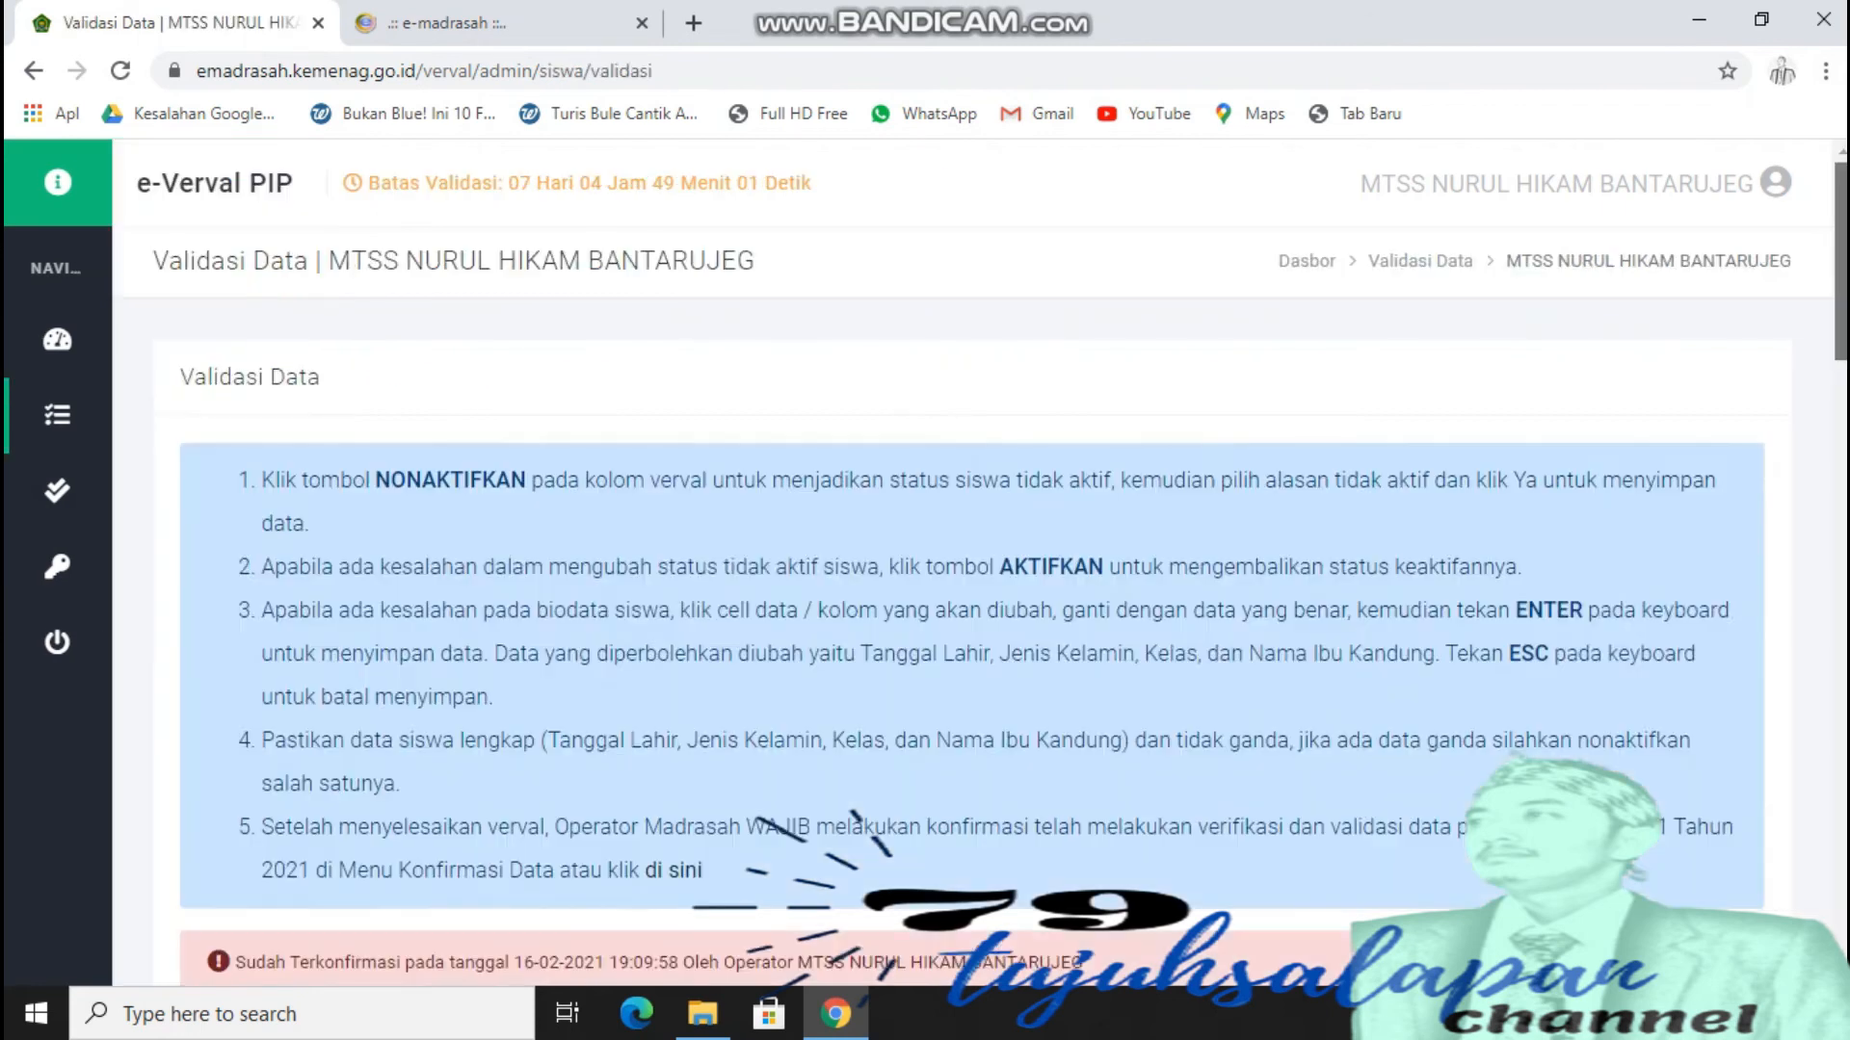
Step: Return to the student validation page and review the confirmation notice and the student rows from first to last
scroll(963, 578, "down", 15)
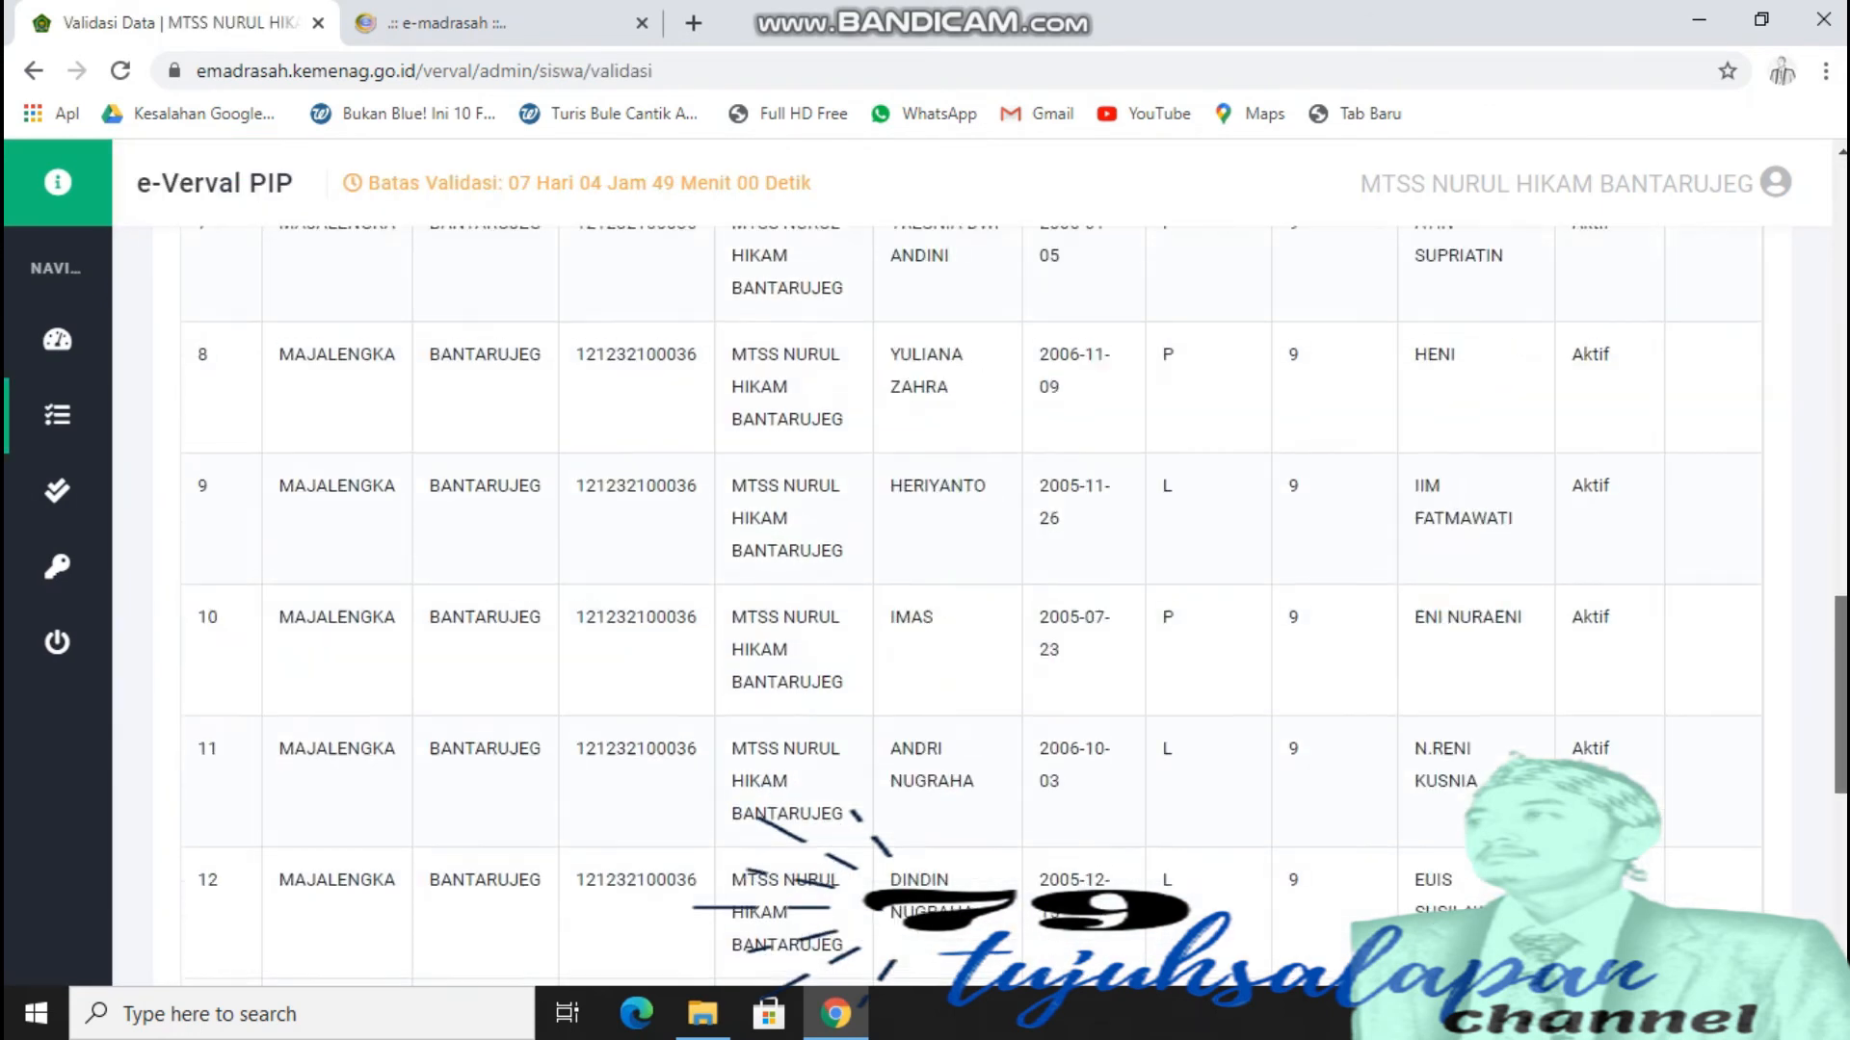
left_click_drag(1841, 855, 1840, 411)
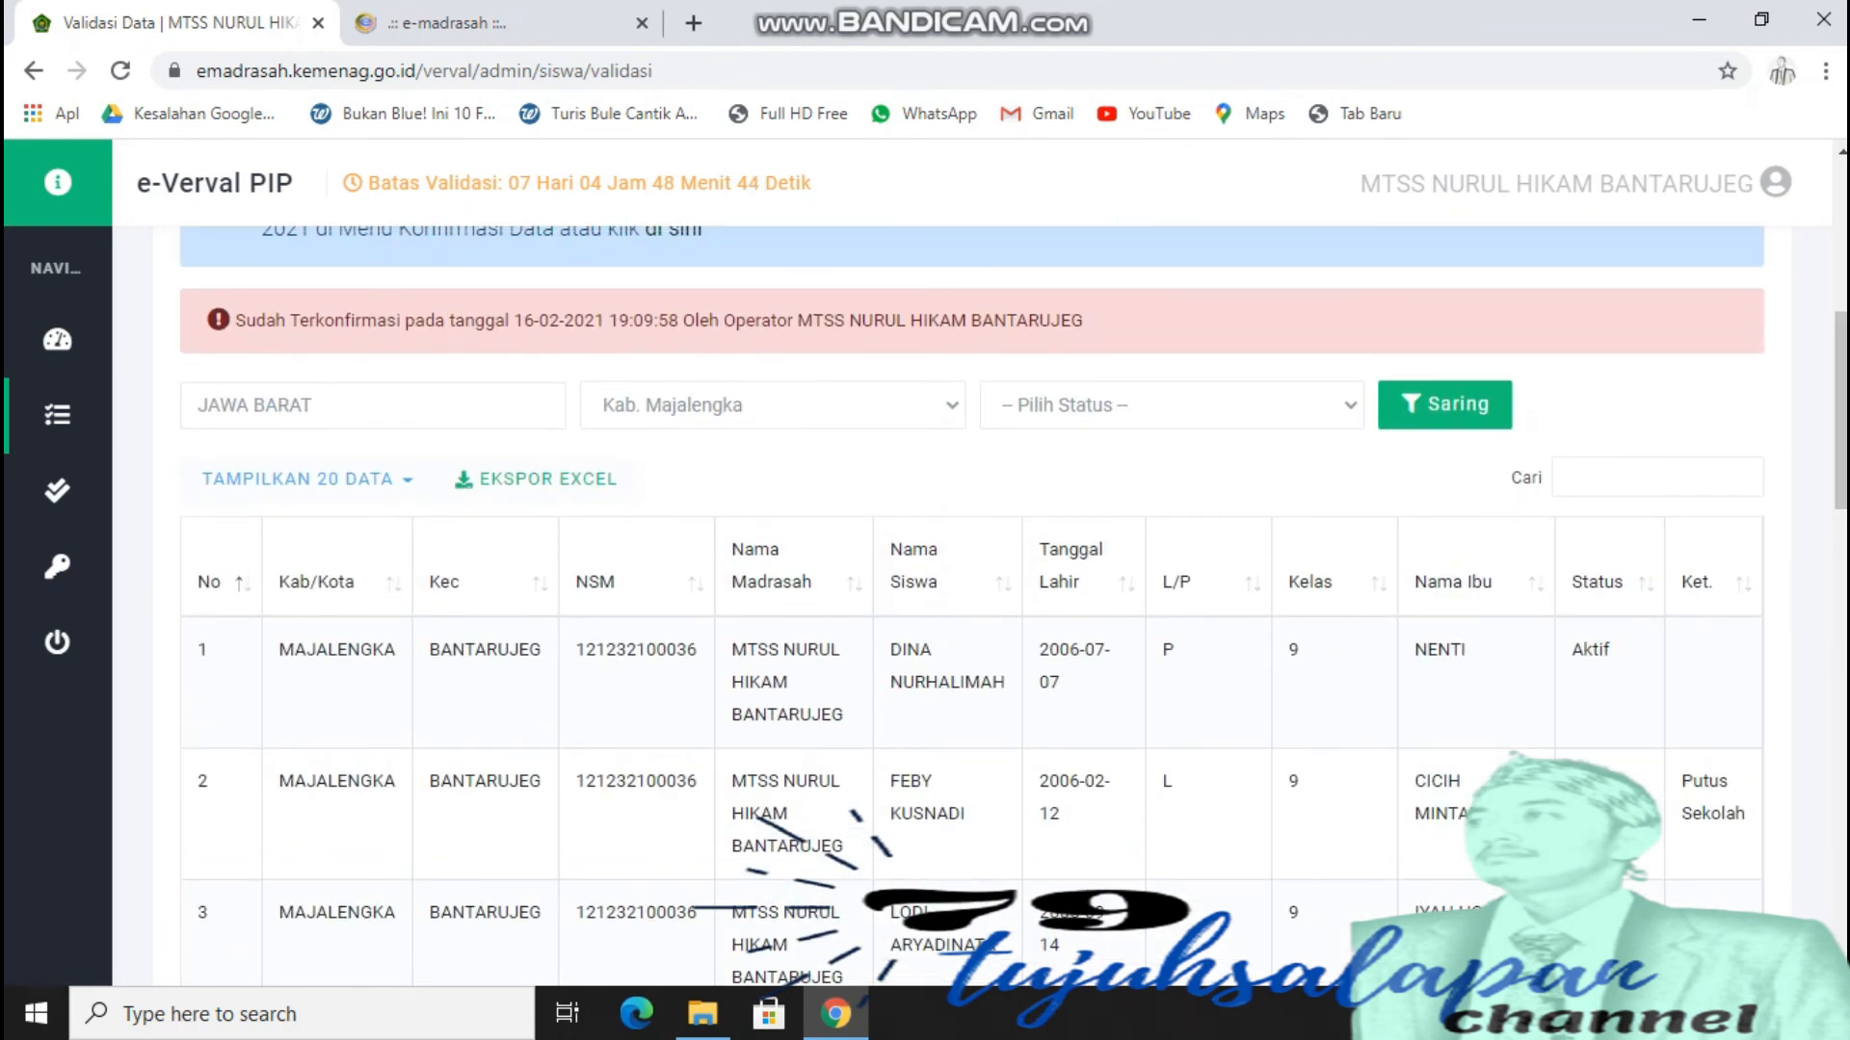
left_click_drag(1006, 684, 888, 653)
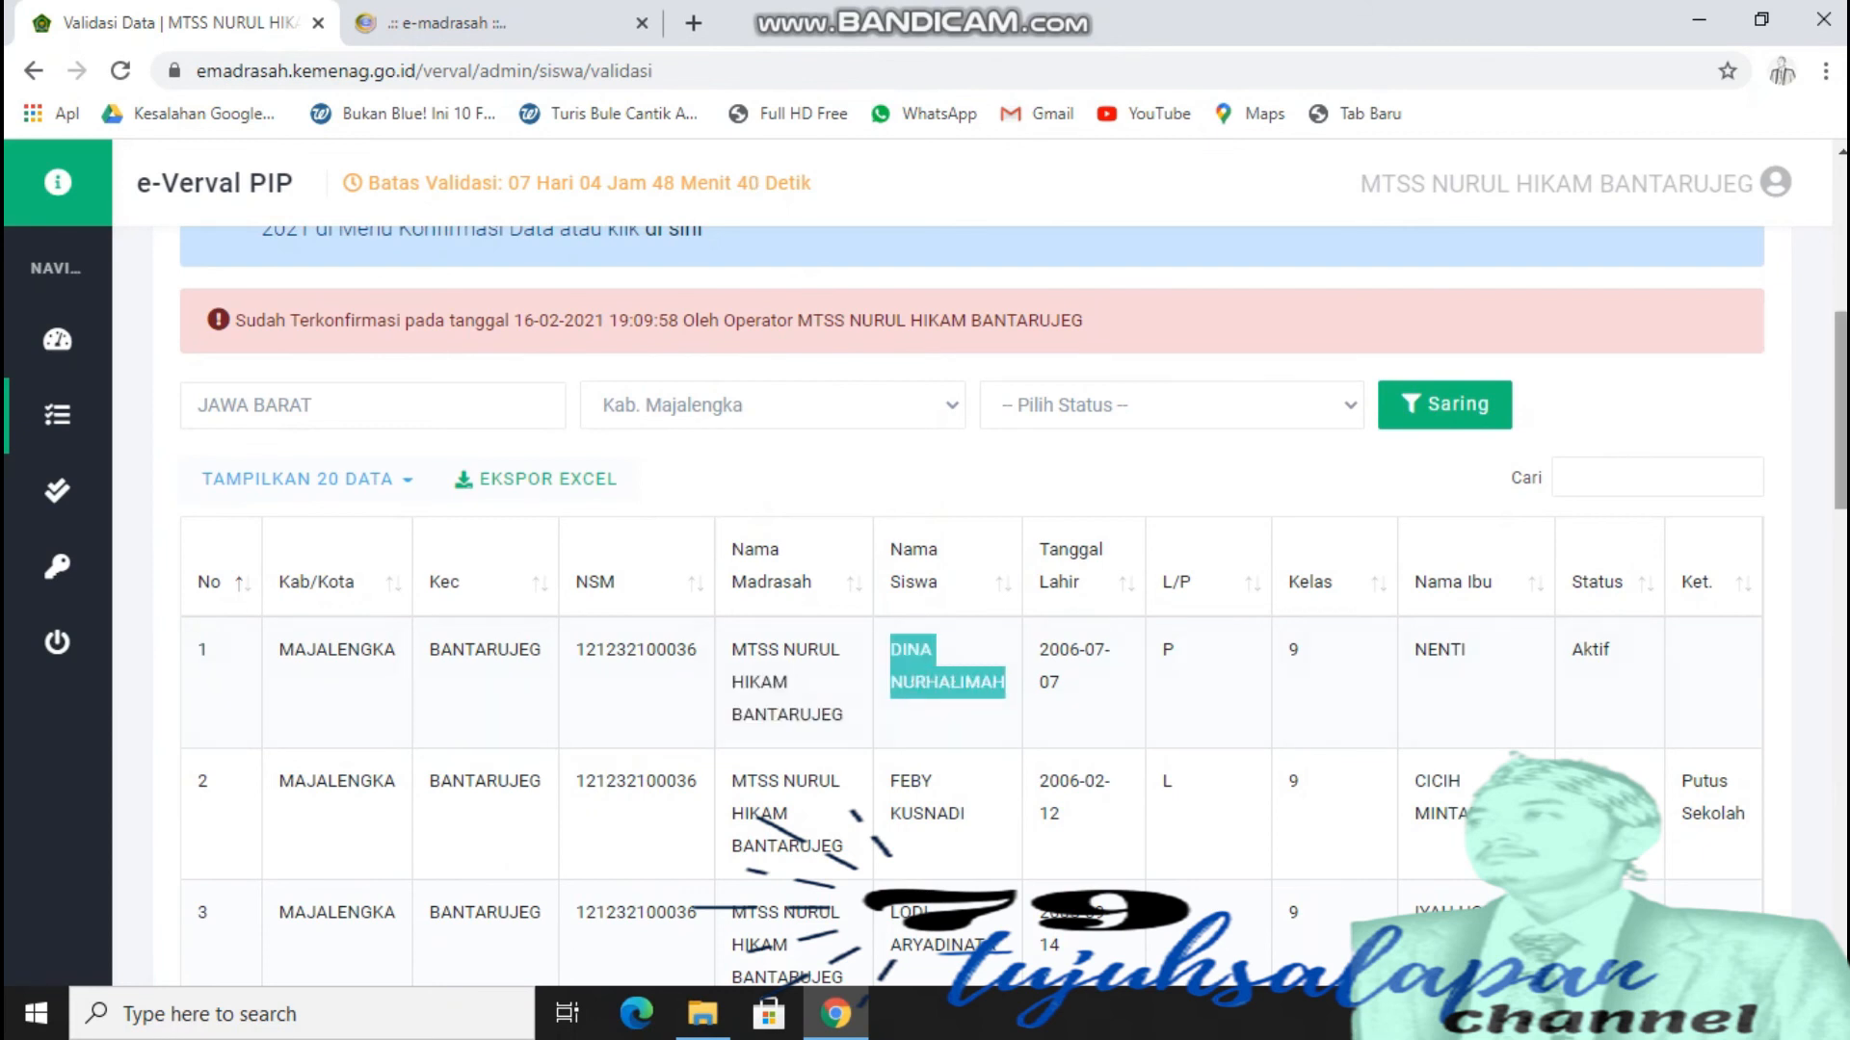
scroll(1011, 607, "down", 9)
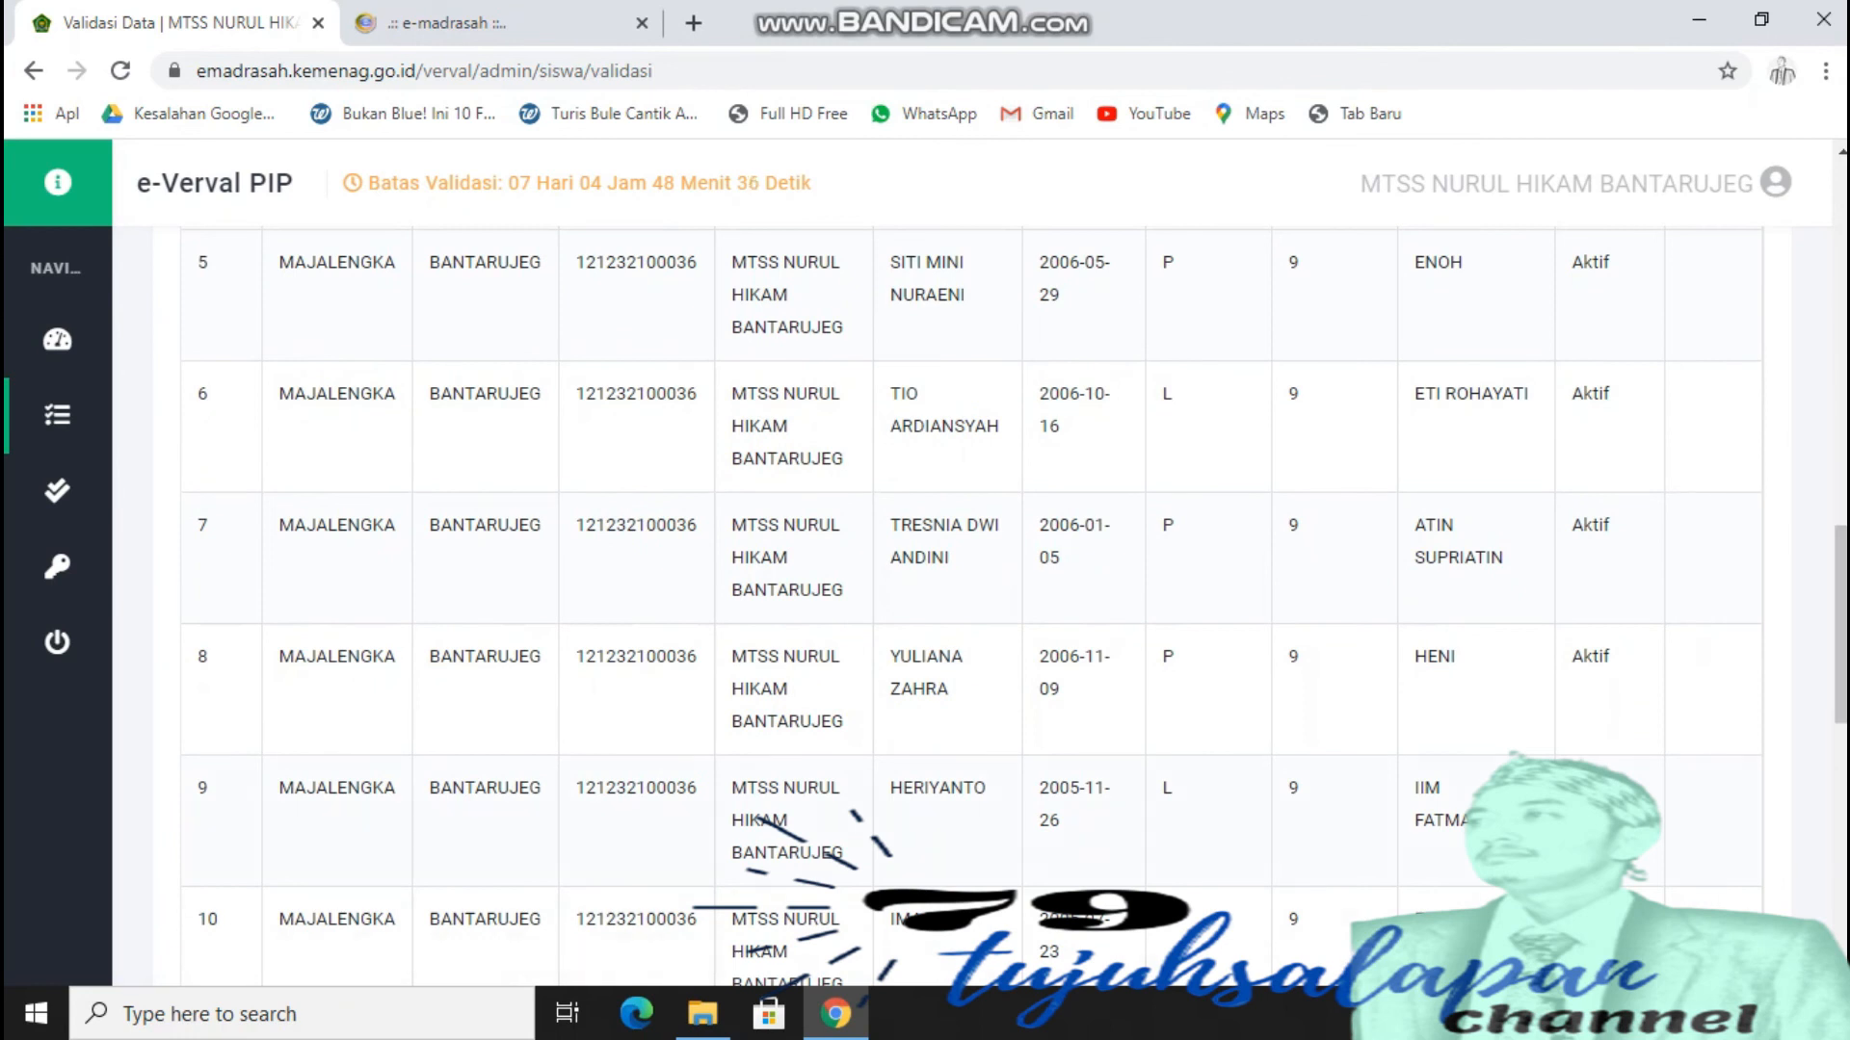
scroll(964, 607, "up", 2)
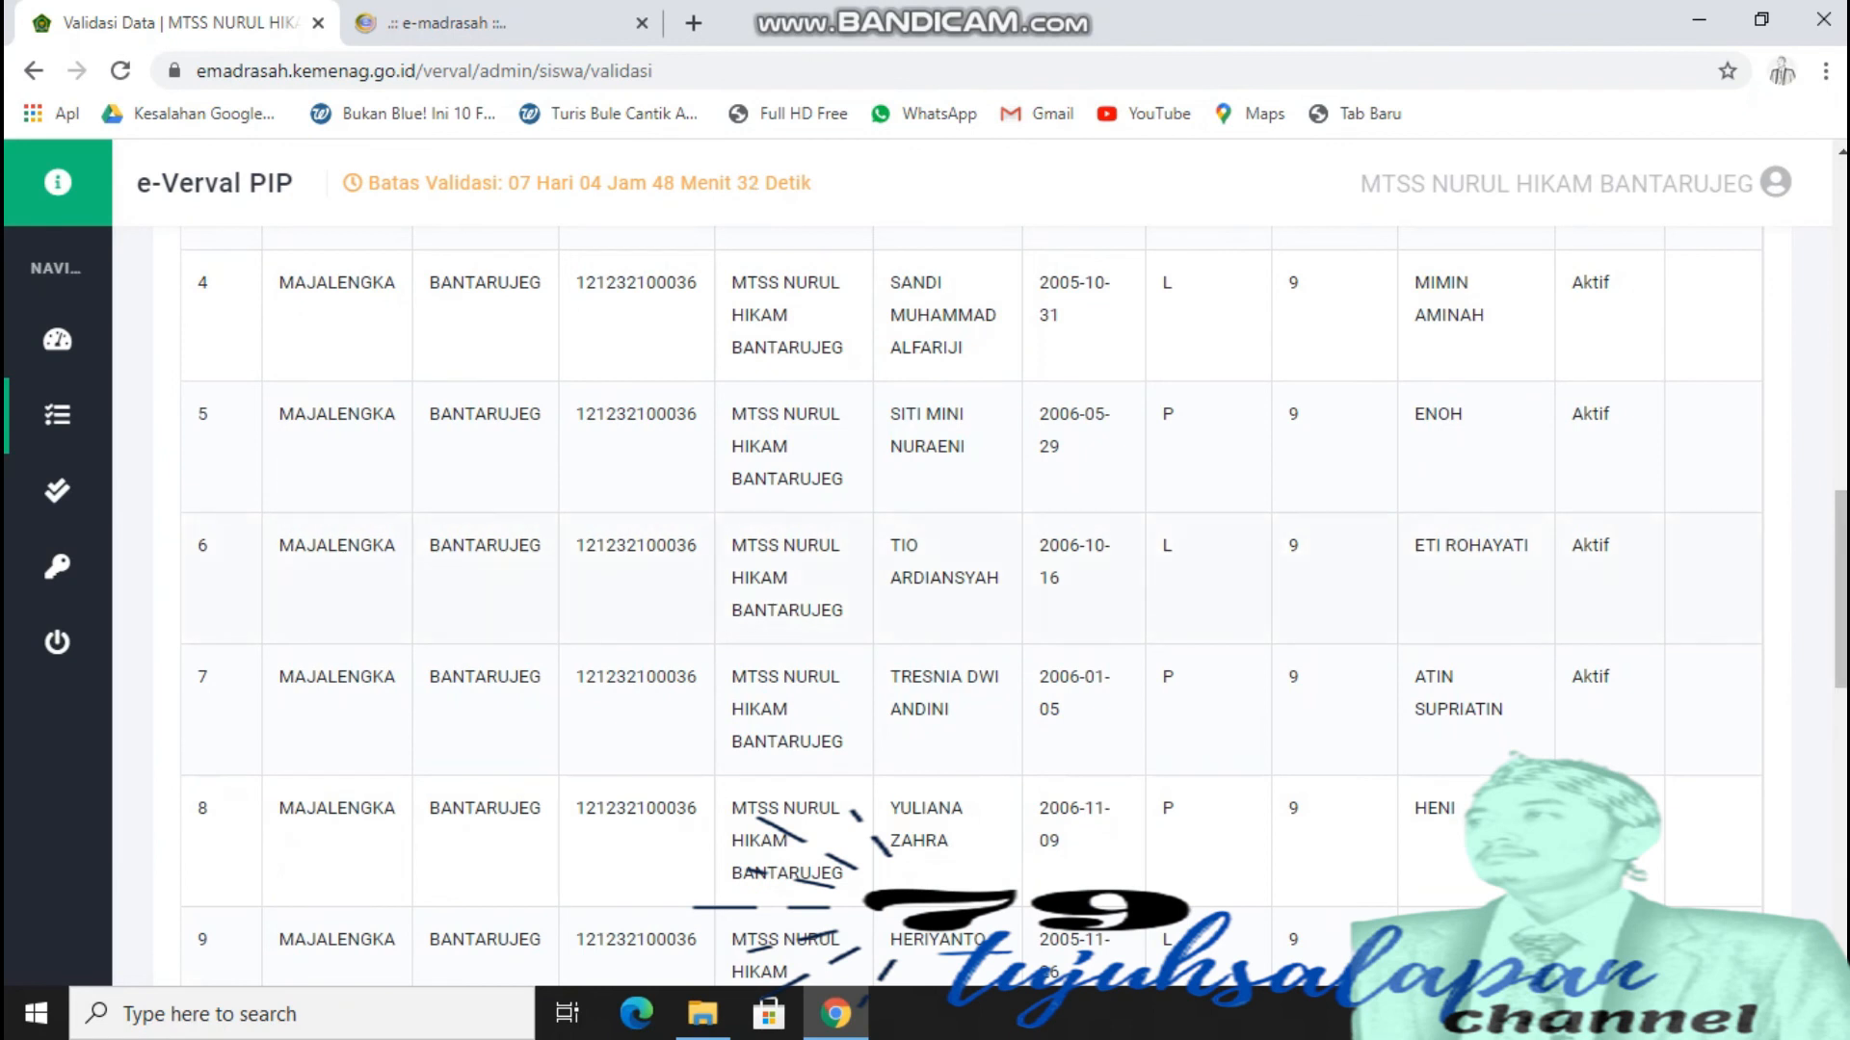
scroll(963, 607, "up", 10)
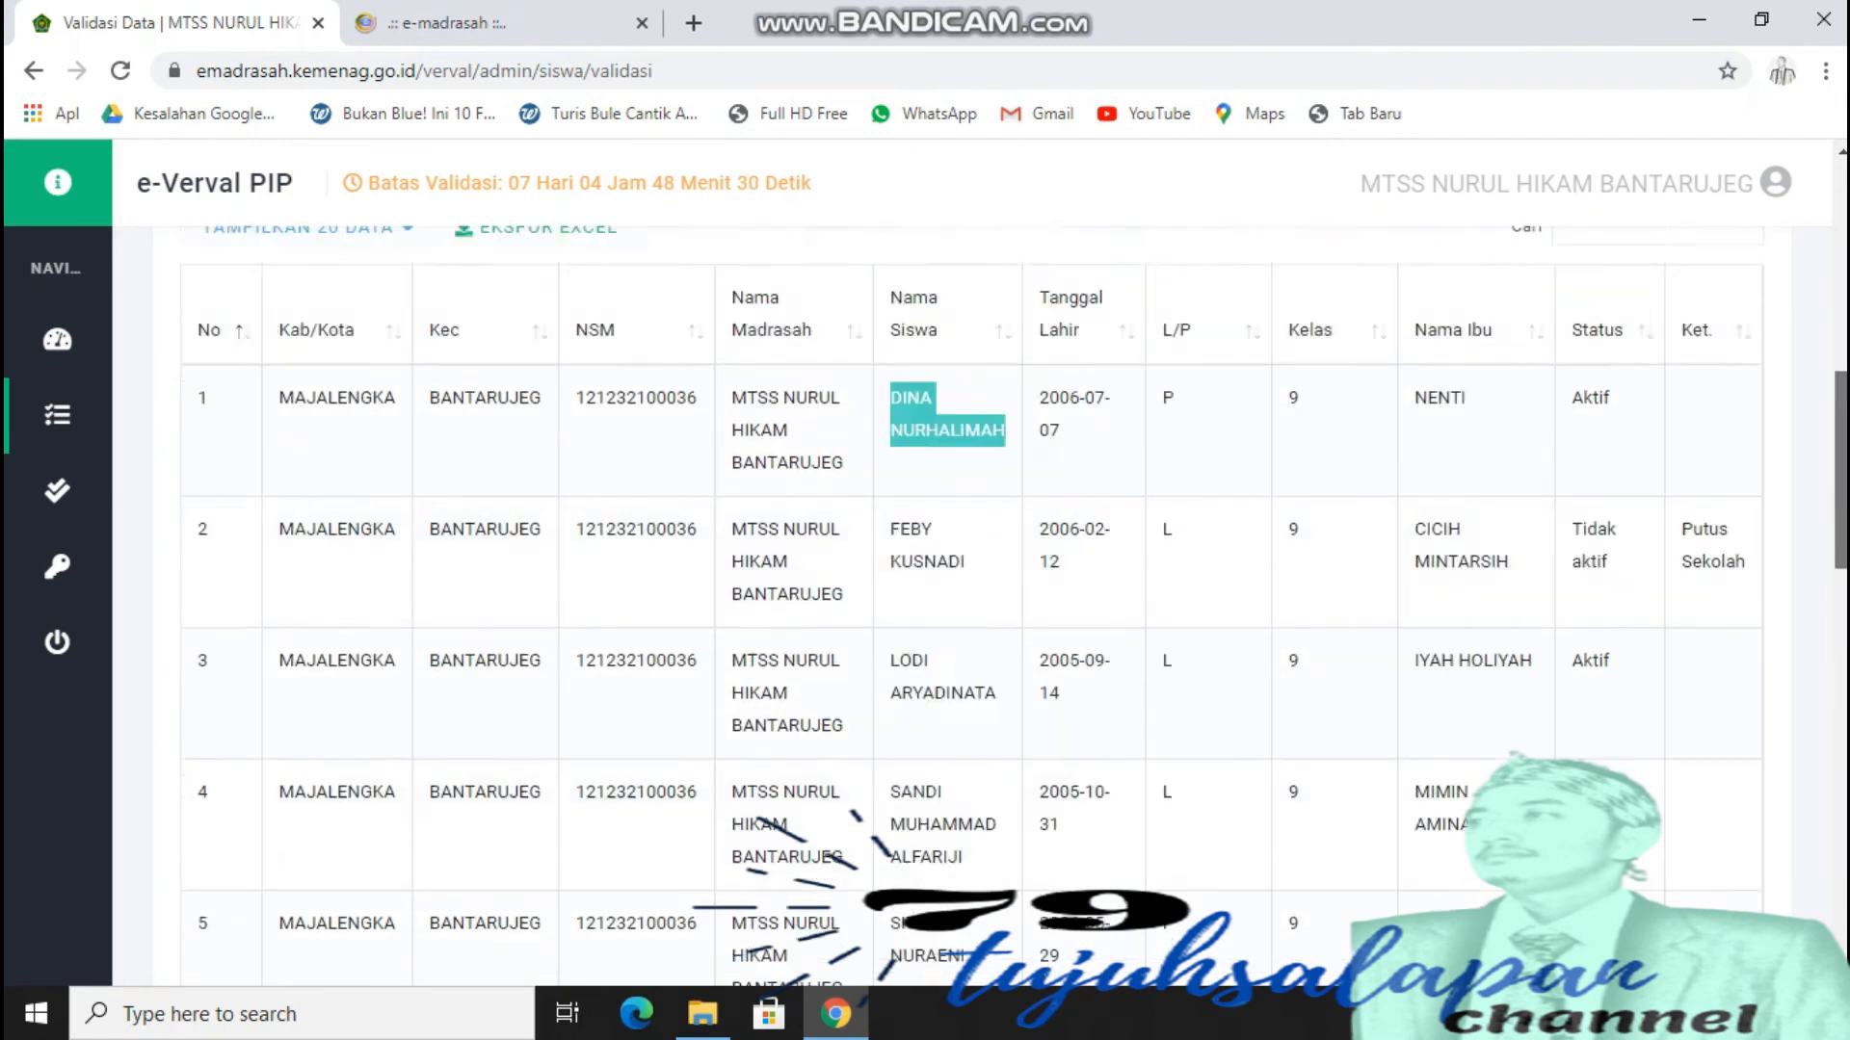
scroll(963, 607, "down", 12)
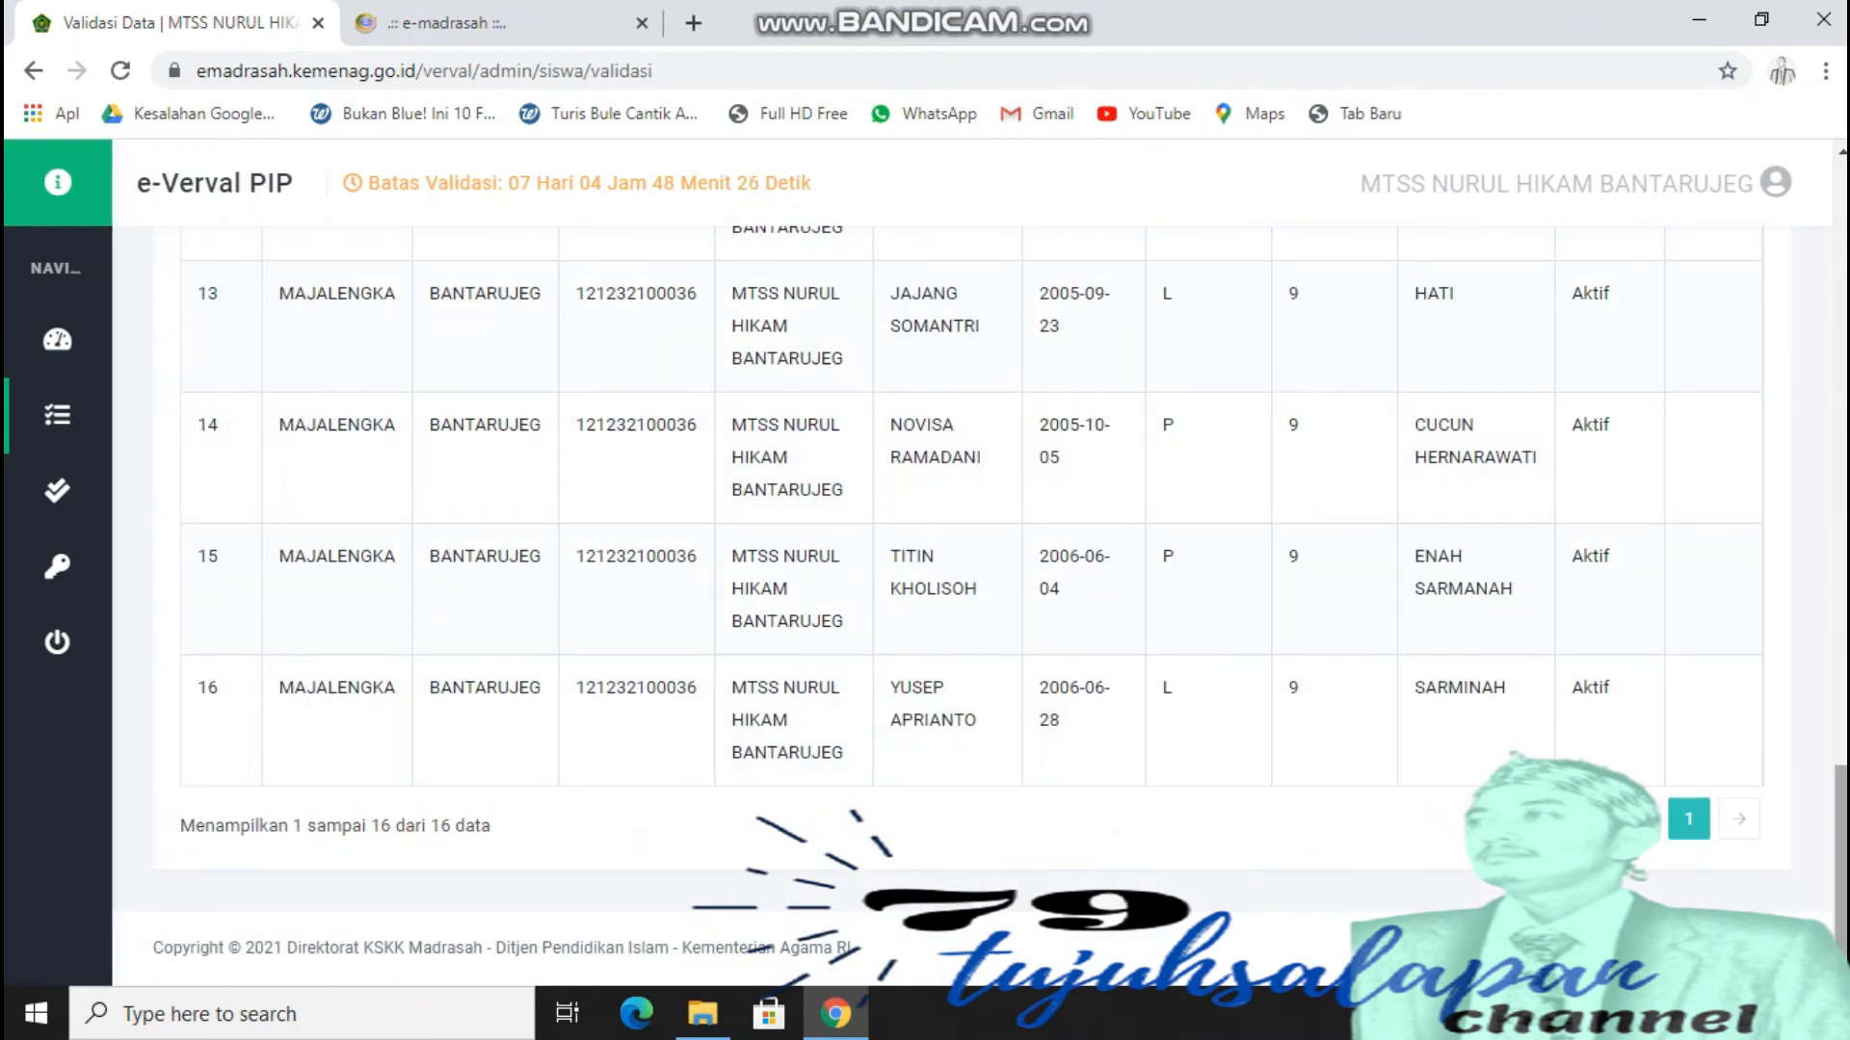
scroll(963, 607, "up", 12)
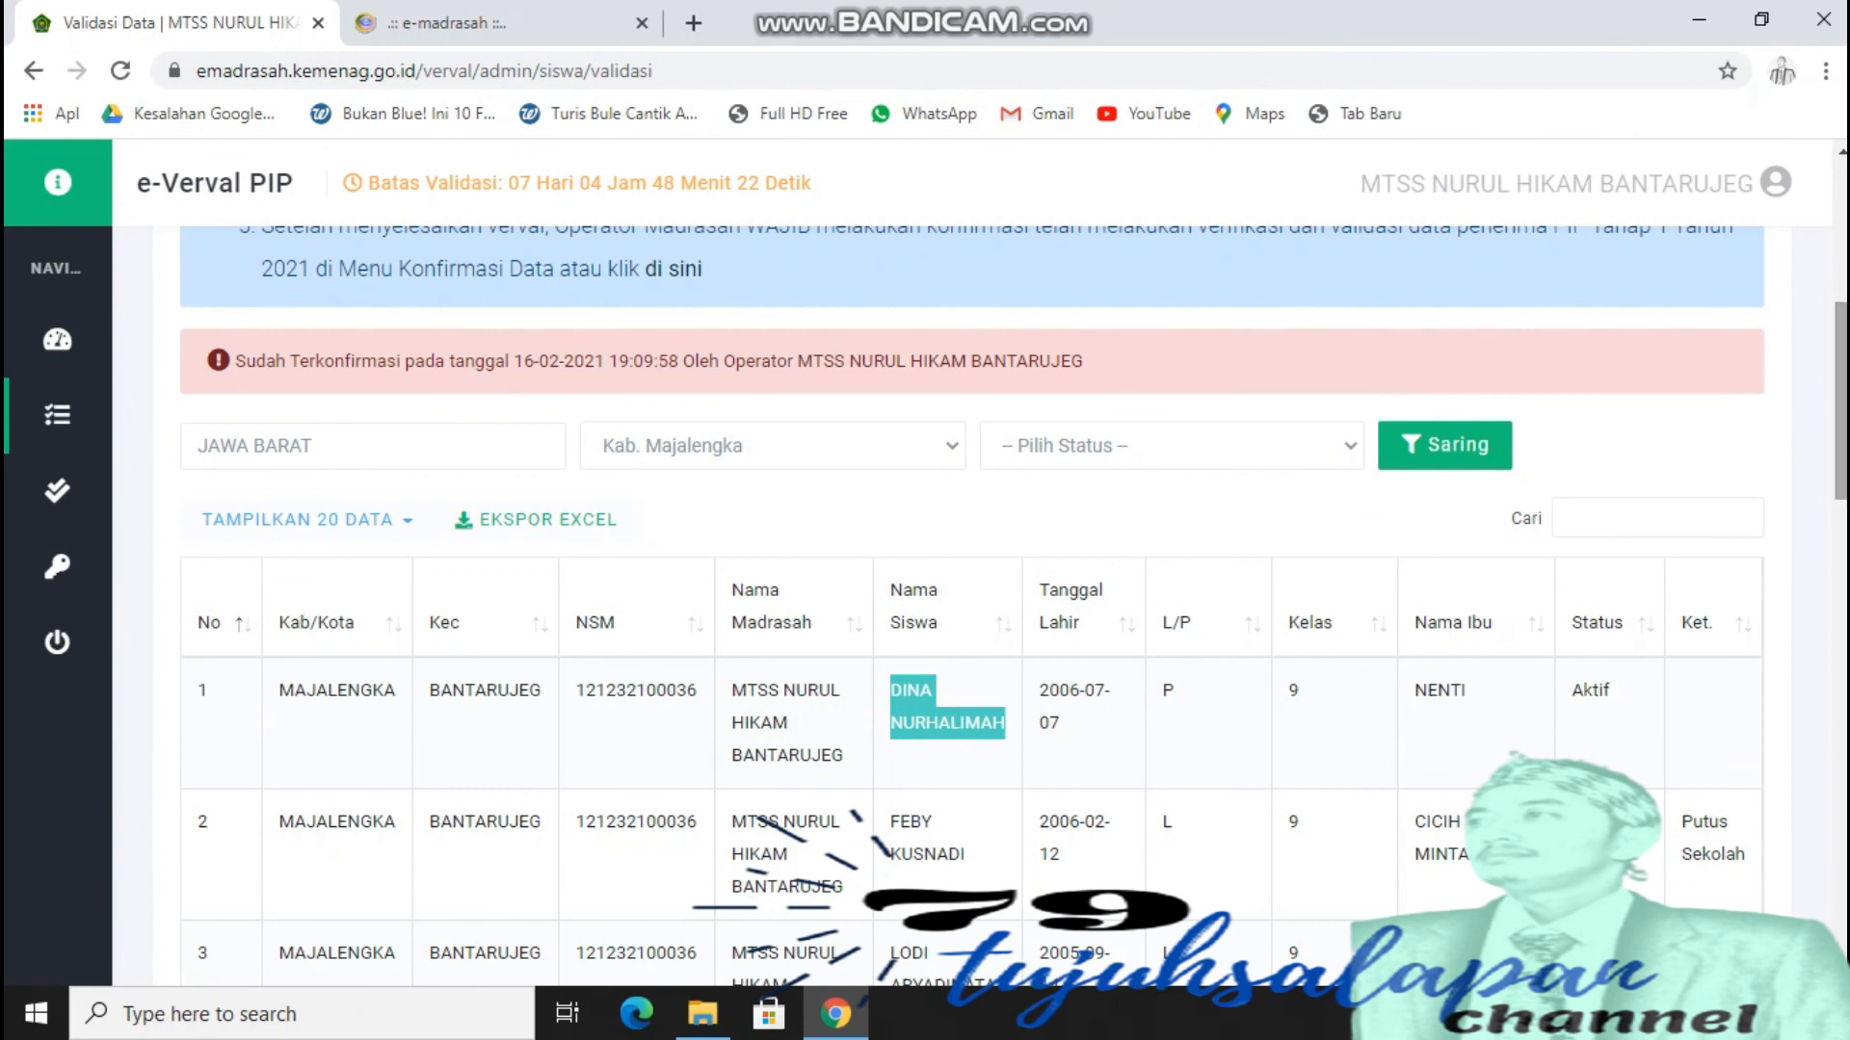
mouse_move(58, 414)
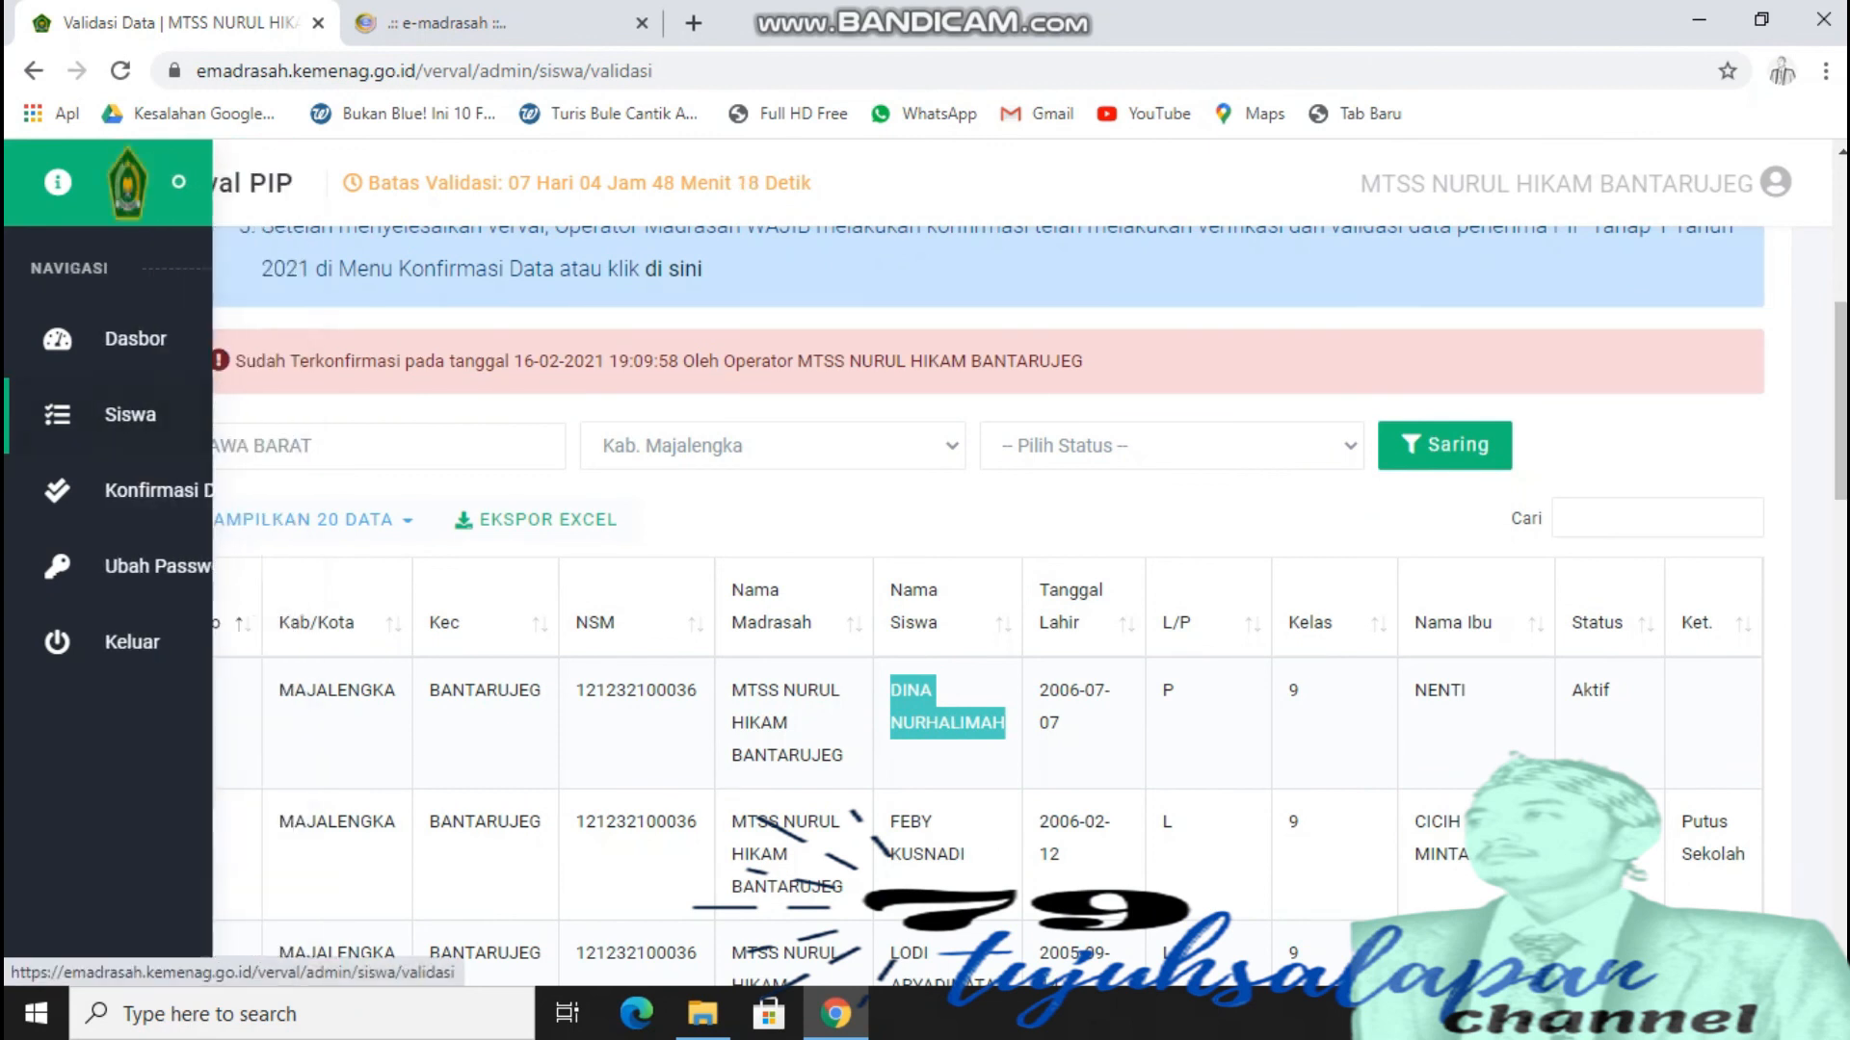
left_click(732, 521)
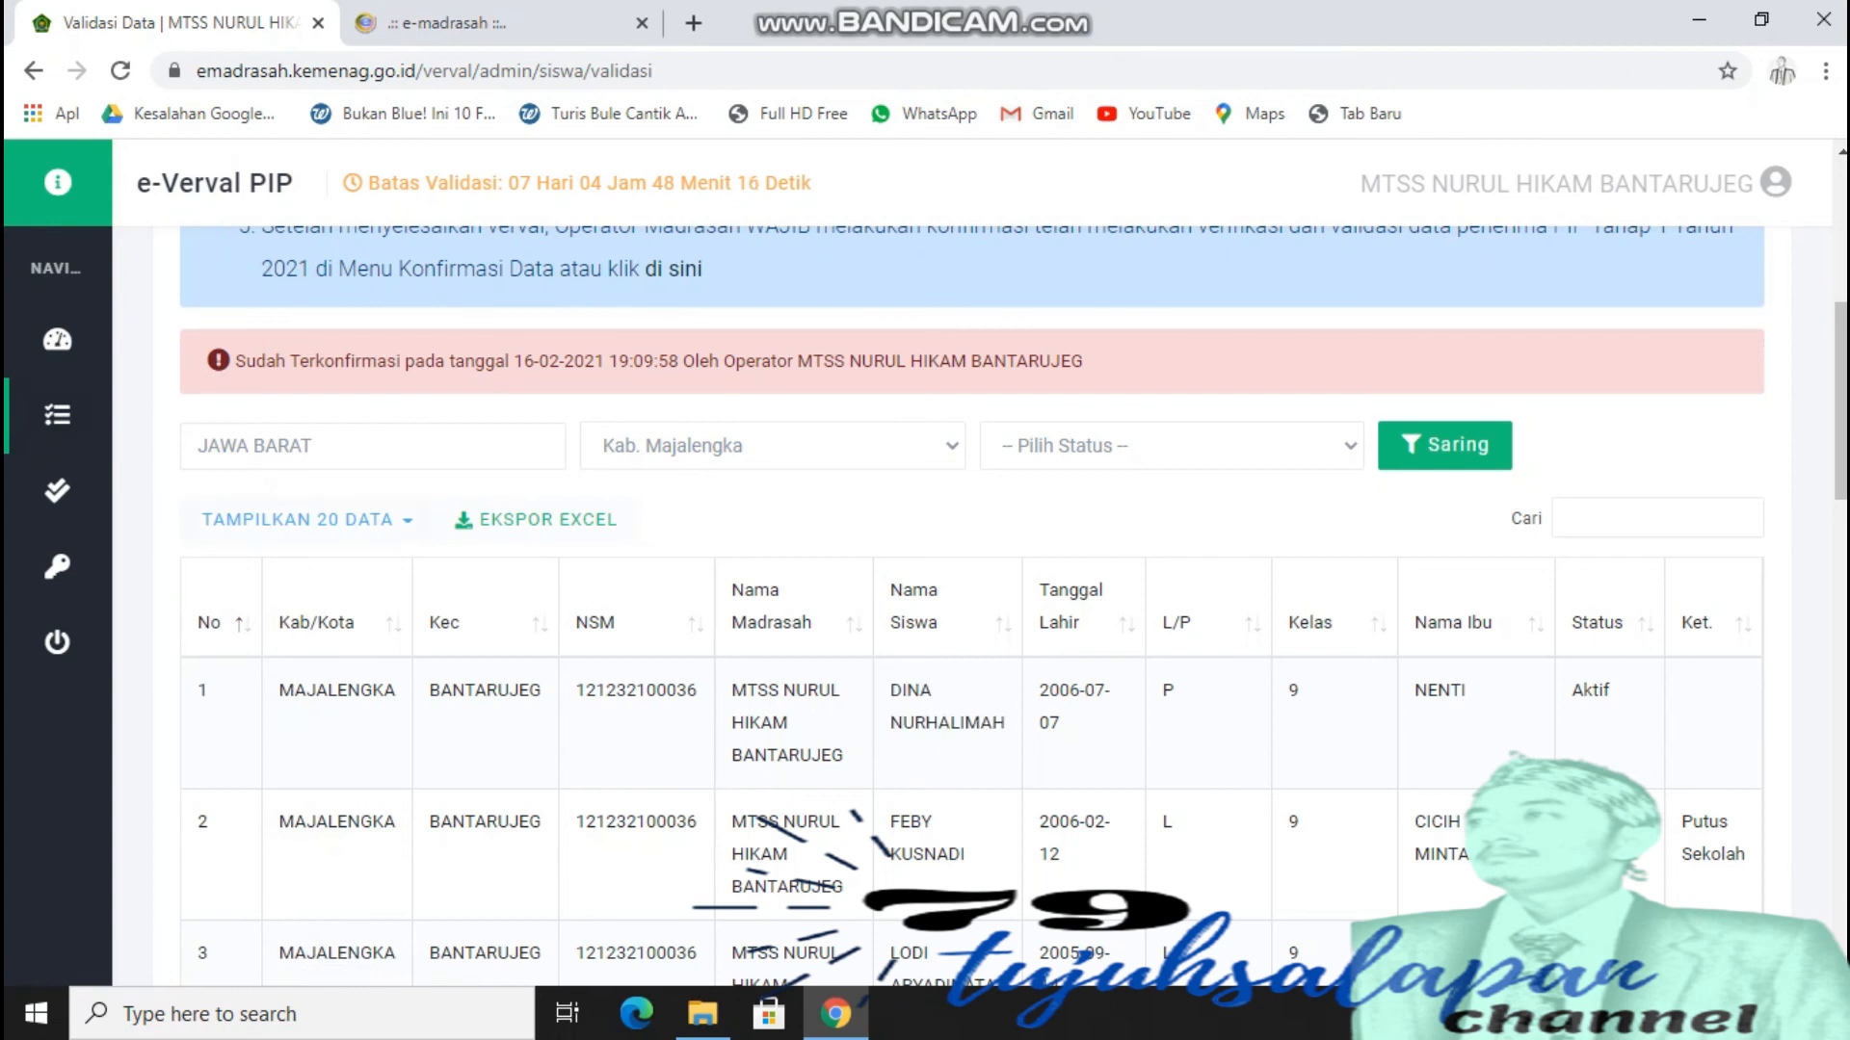
scroll(1013, 607, "up", 1)
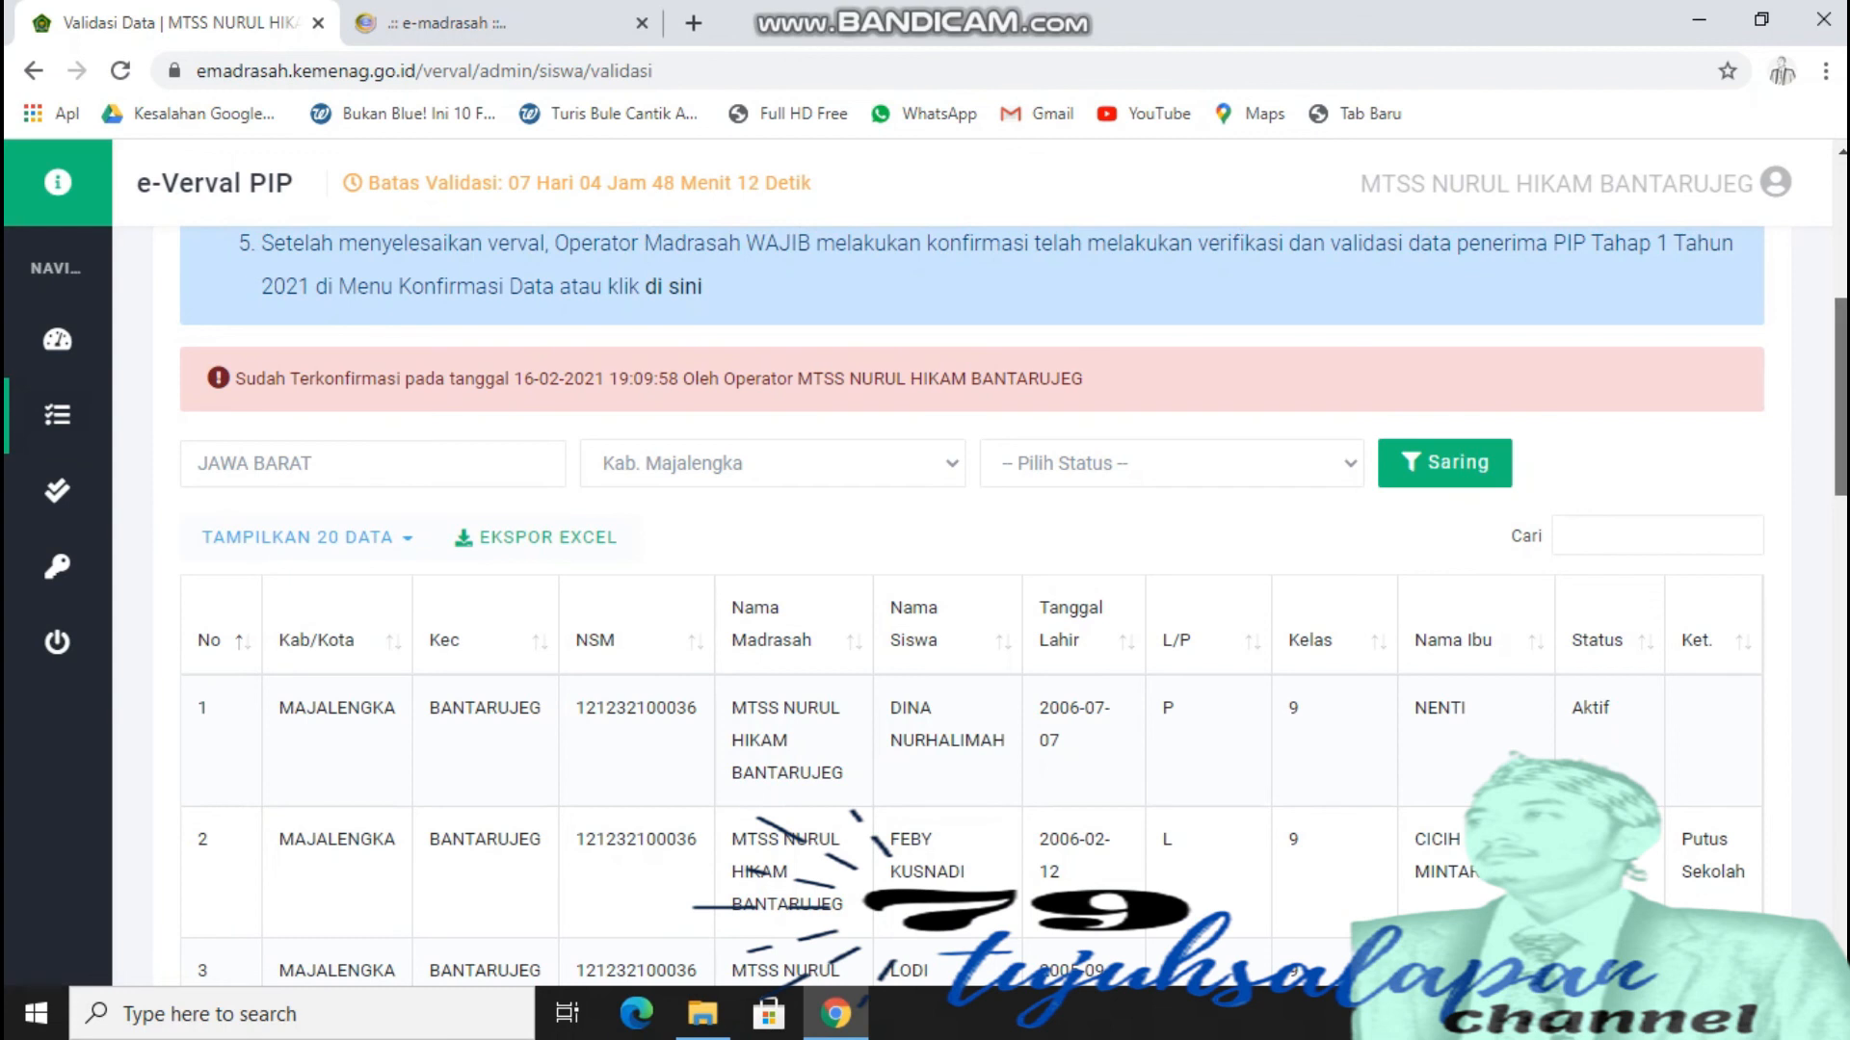
scroll(1012, 607, "up", 2)
scroll(1012, 607, "down", 1)
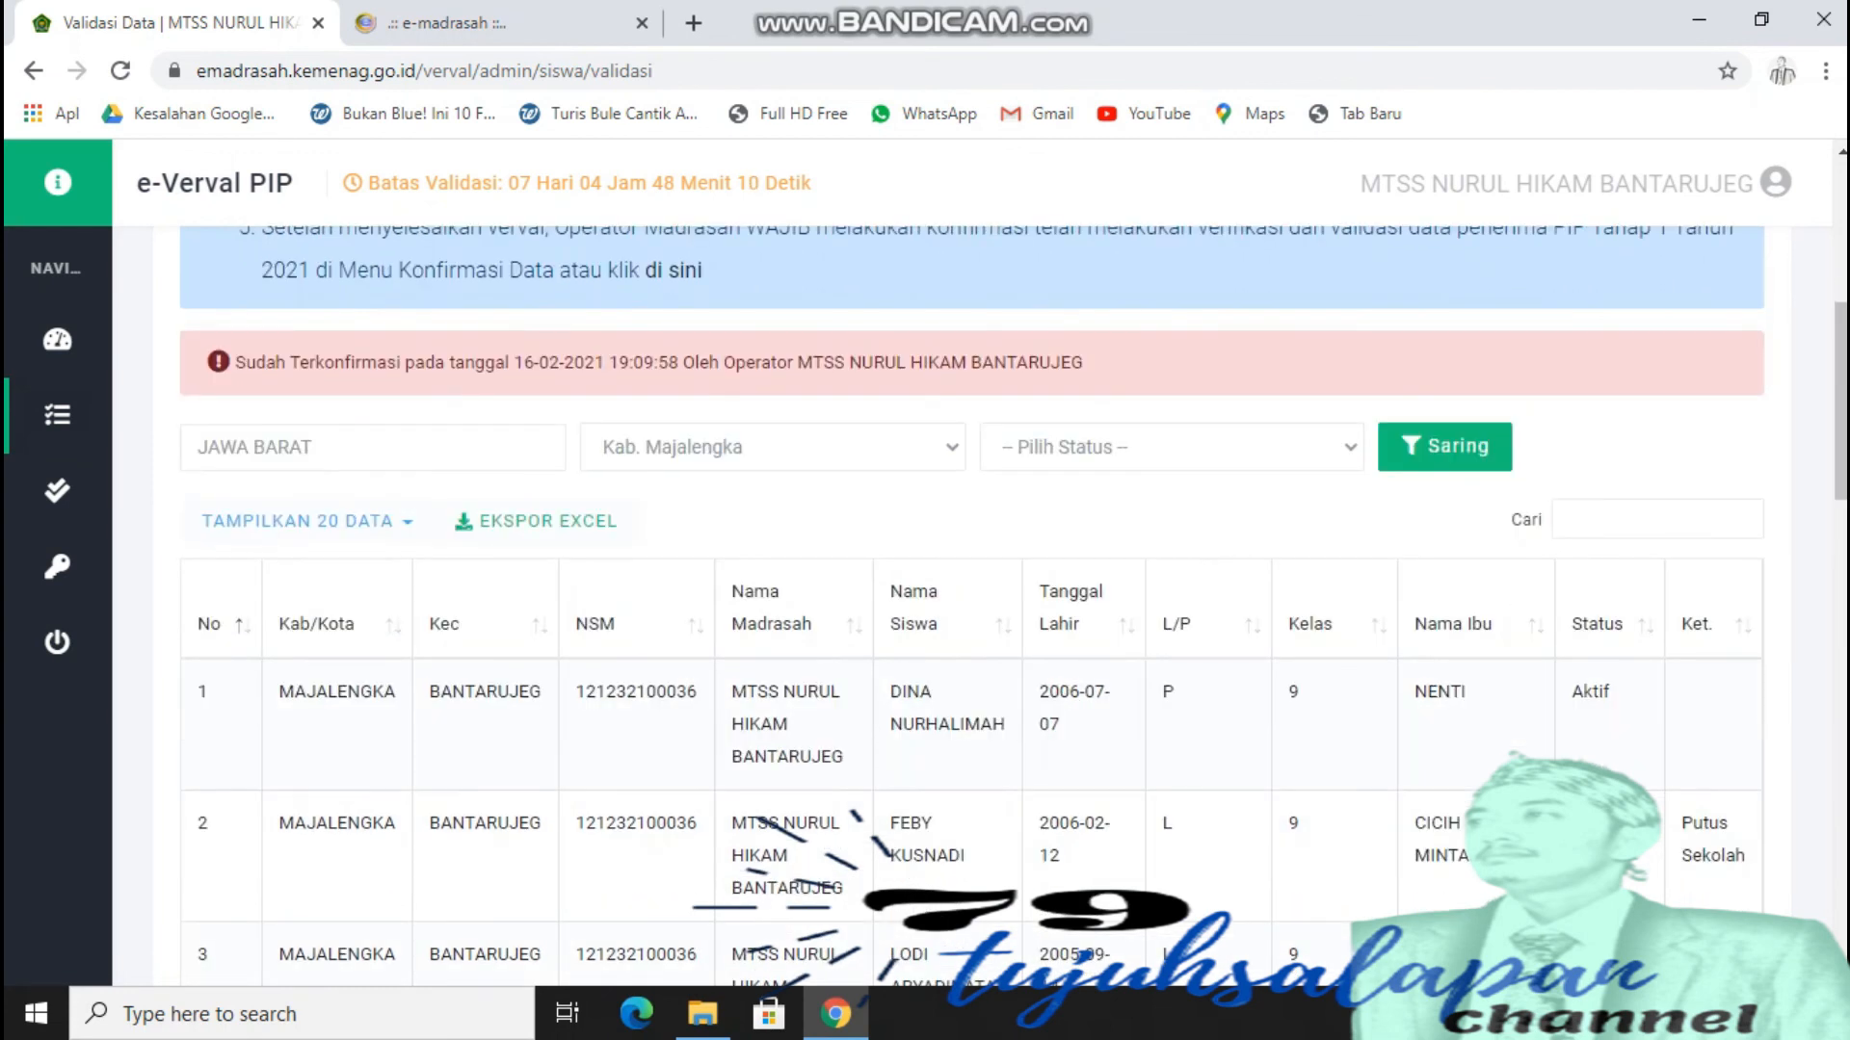
Step: Open the account's password change form and examine its old, new and confirmation password fields
left_click(77, 567)
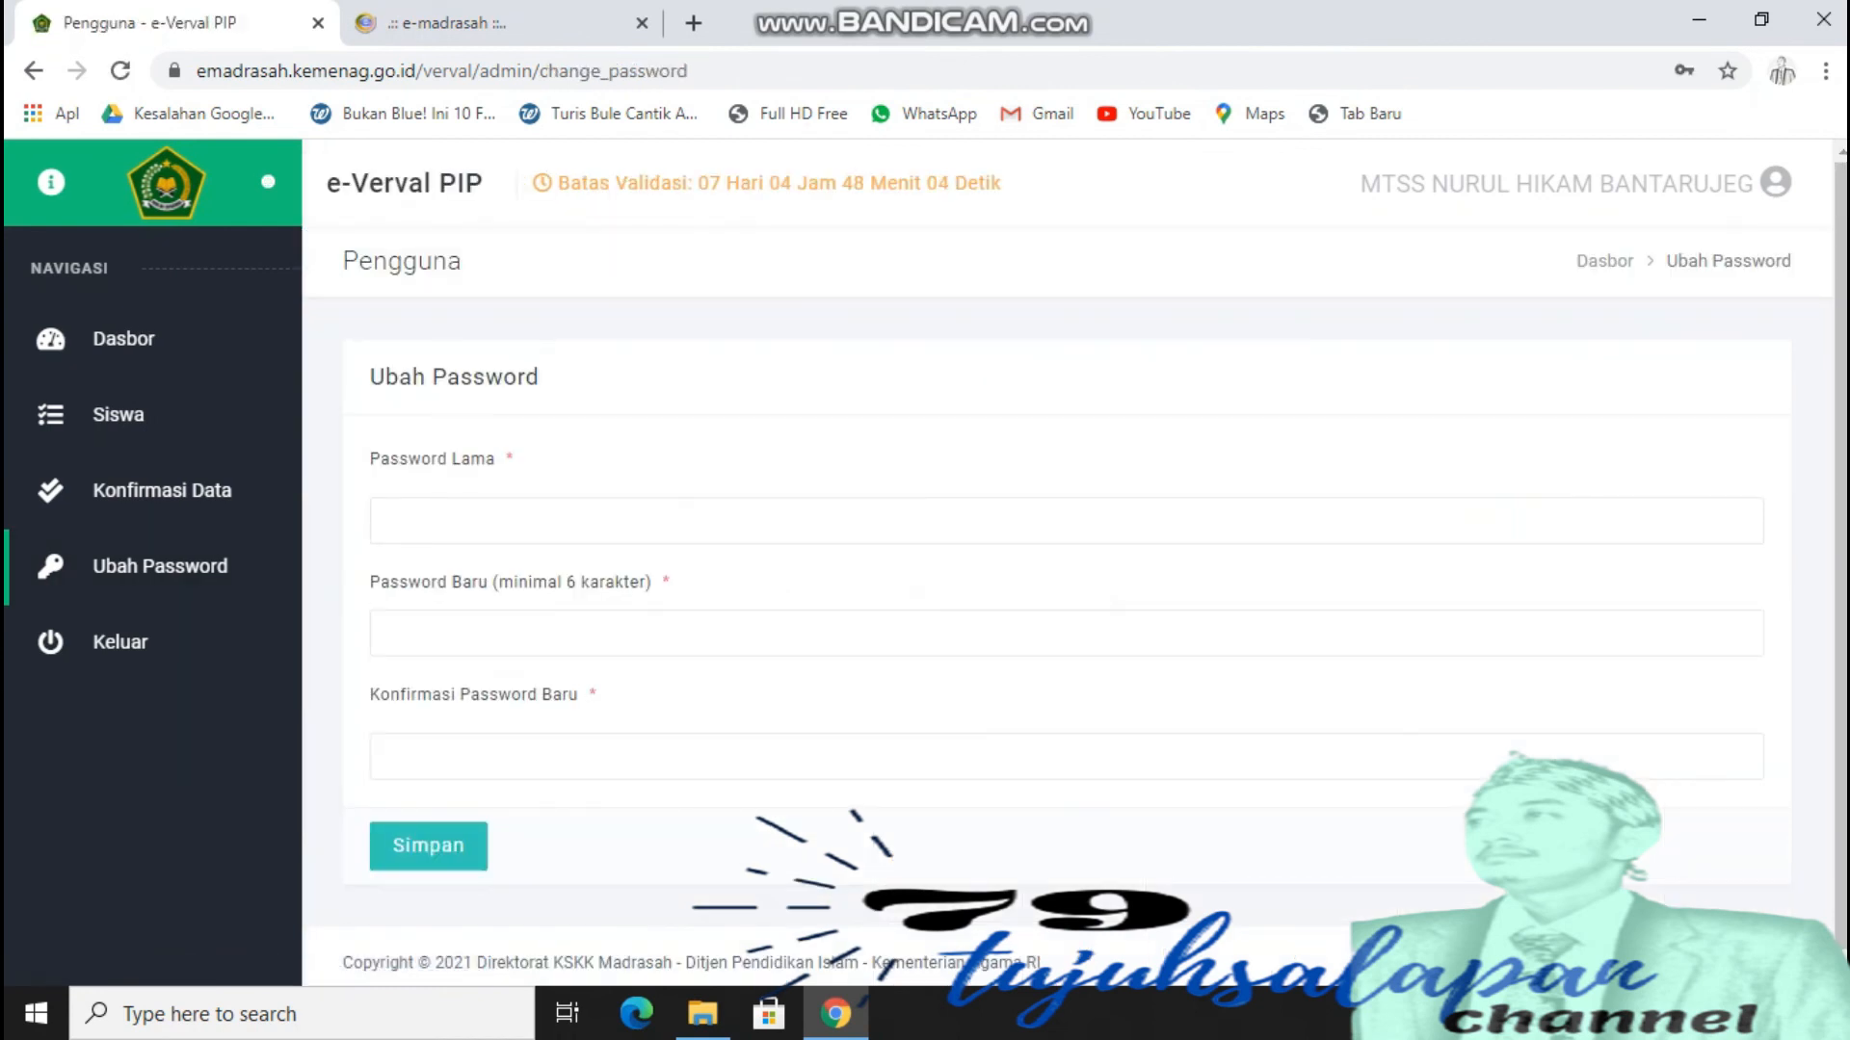
scroll(1068, 578, "down", 1)
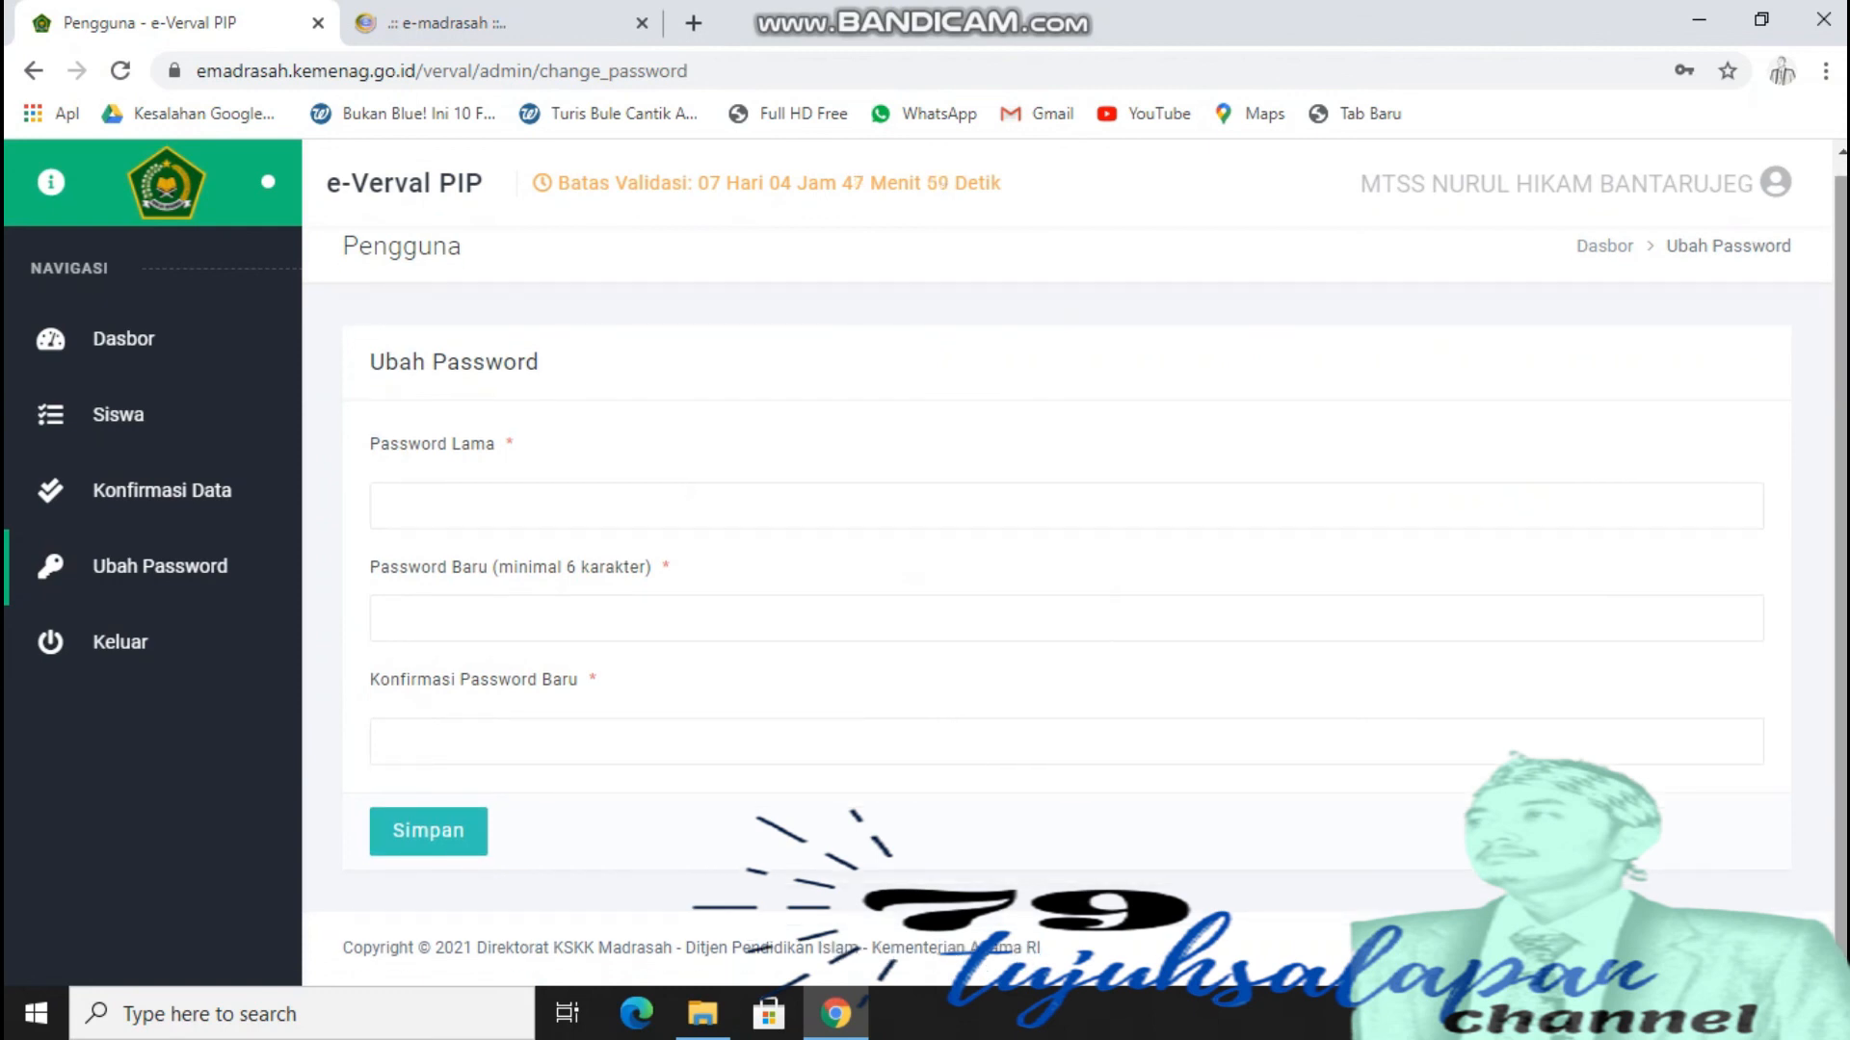
scroll(1067, 579, "up", 1)
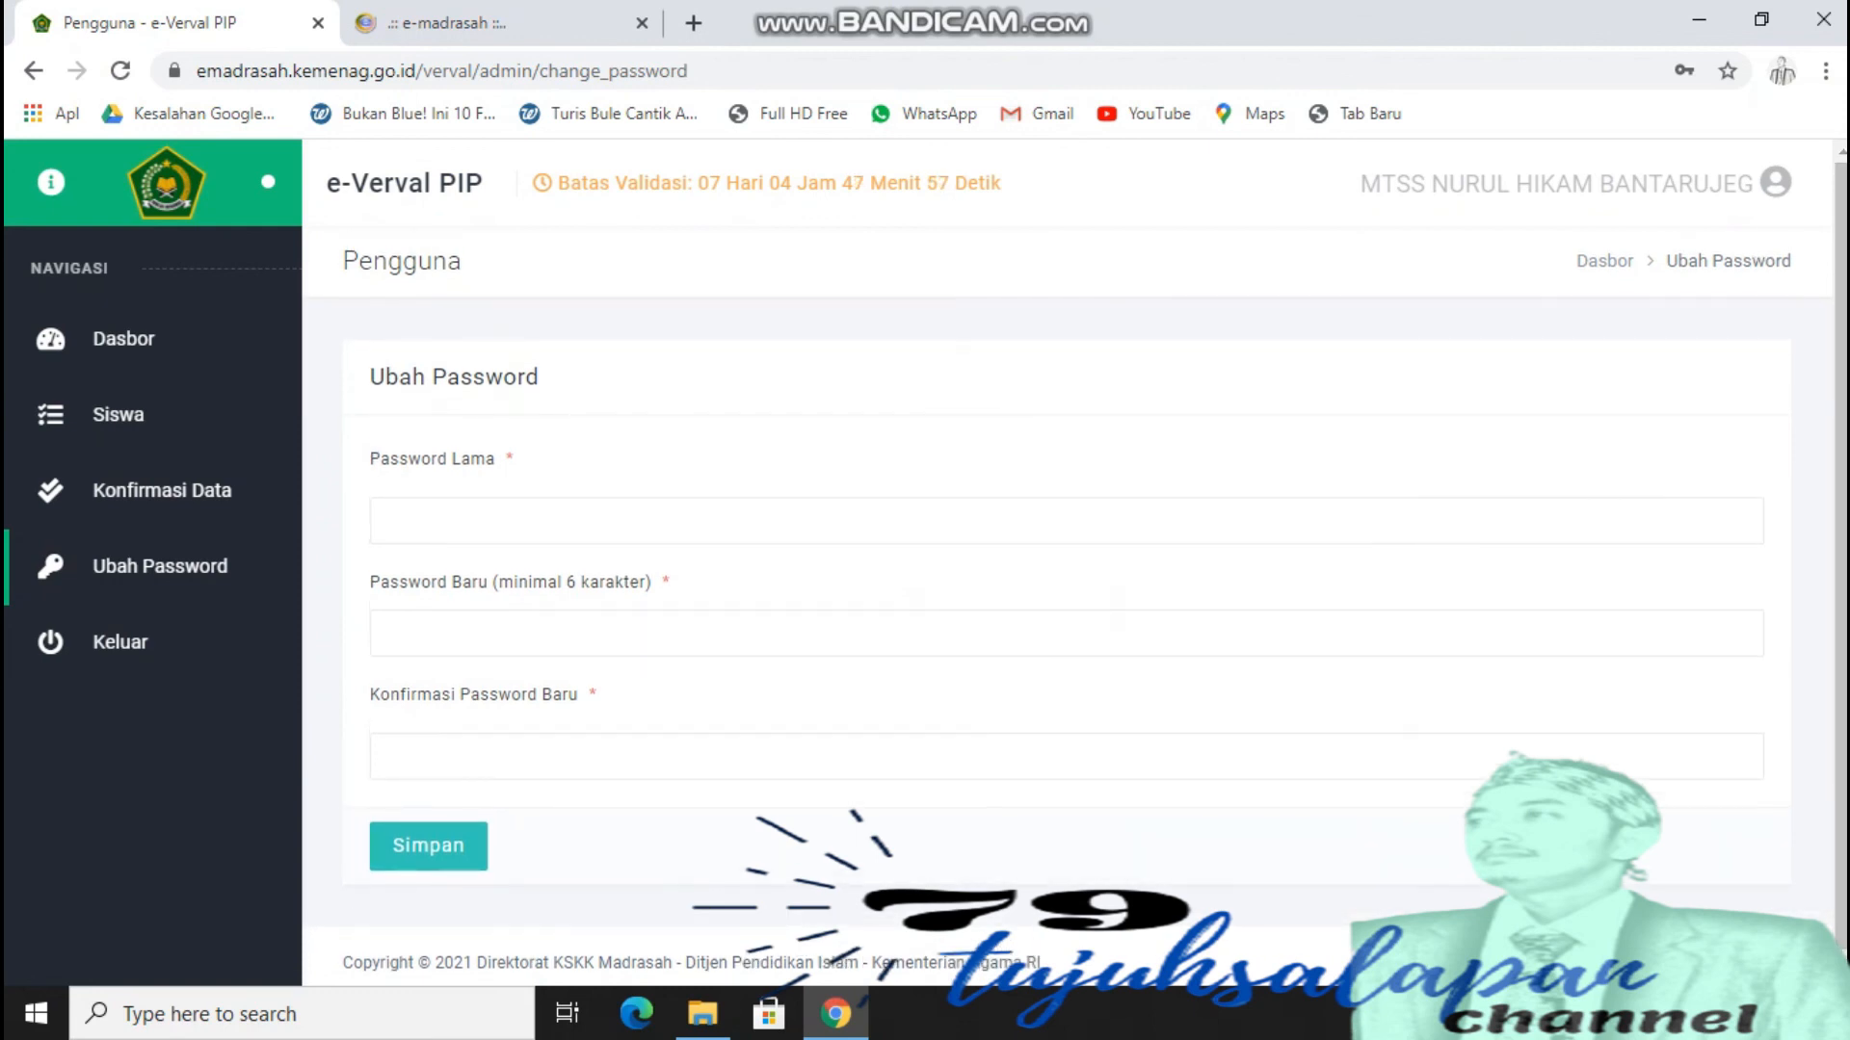